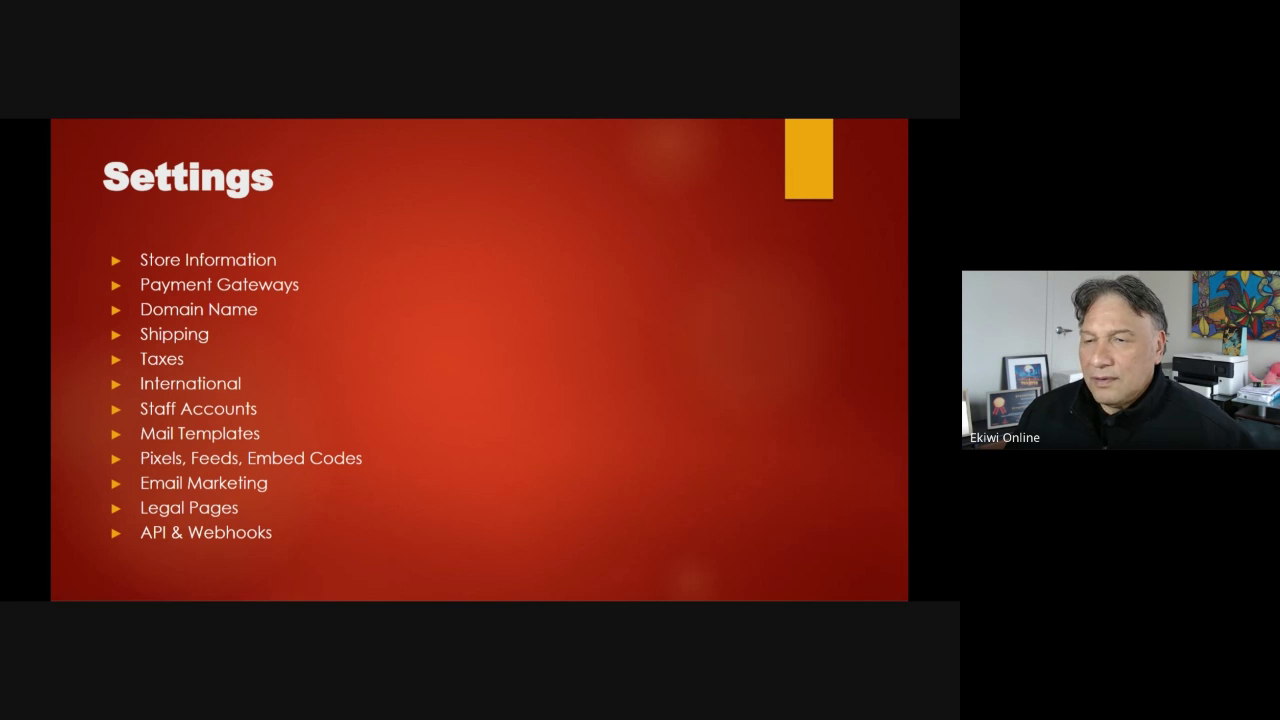
# Leave the PowerPoint Settings slide and bring the GrooveKart store dashboard into view
pyautogui.hotkey('alt', 'Tab')
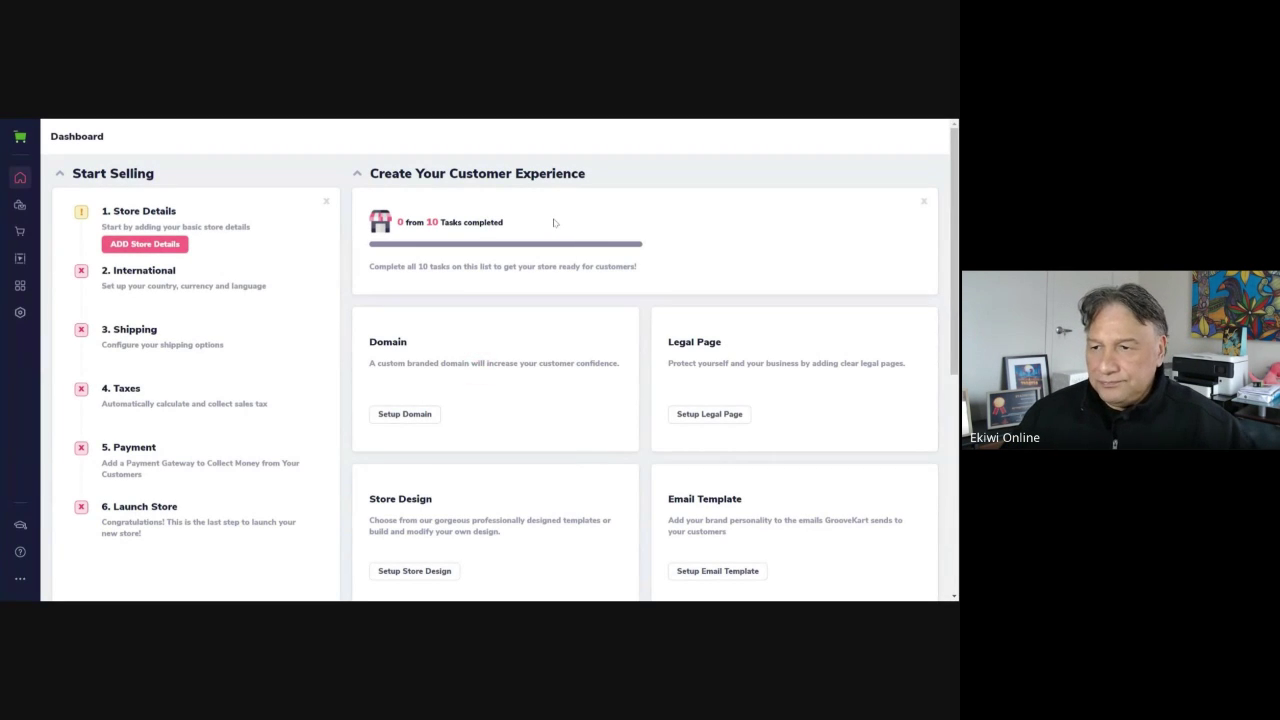
# Go to Settings > Store information and look over the logos, store name, email and address fields
pyautogui.click(22, 314)
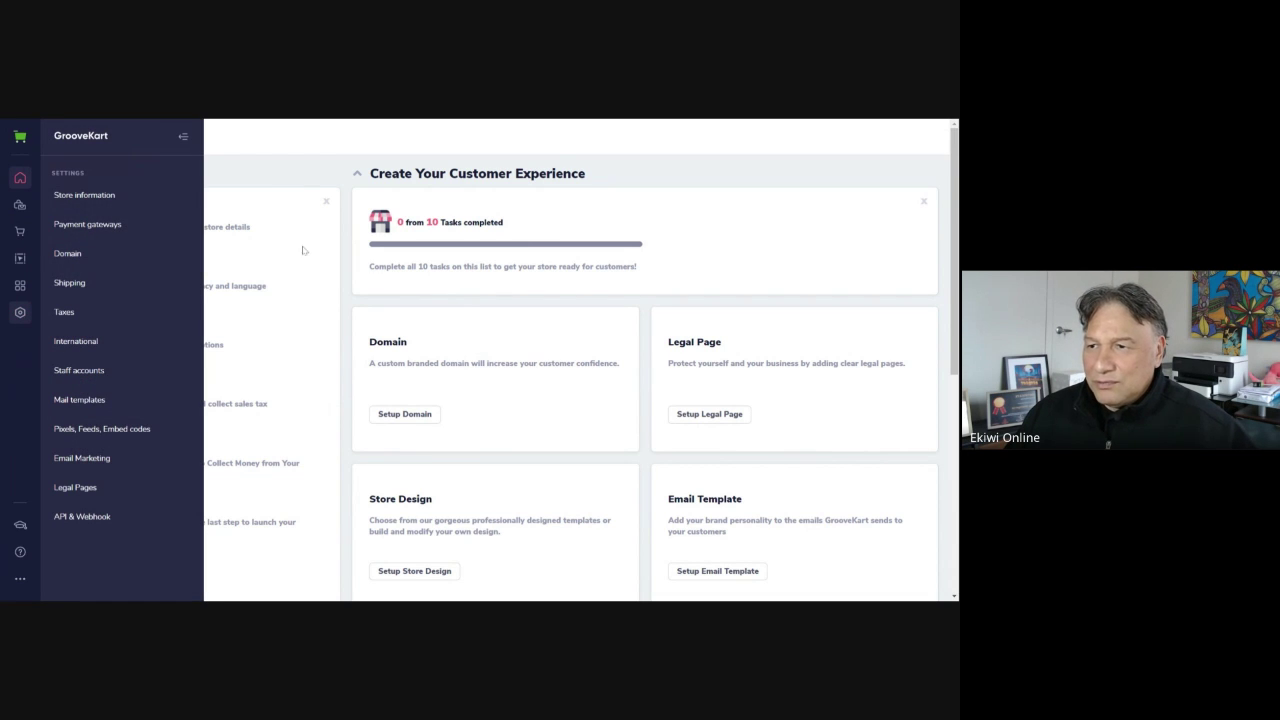
pyautogui.click(115, 200)
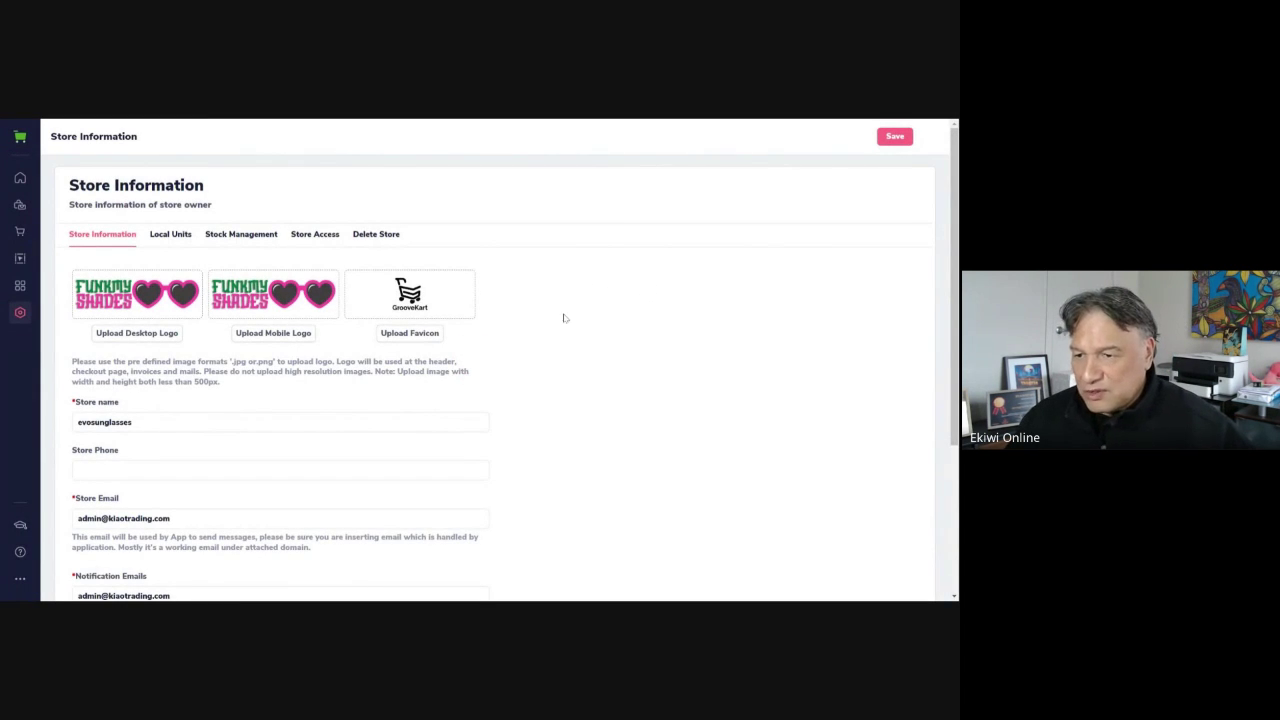
pyautogui.scroll(-5, 565, 318)
pyautogui.scroll(3, 161, 264)
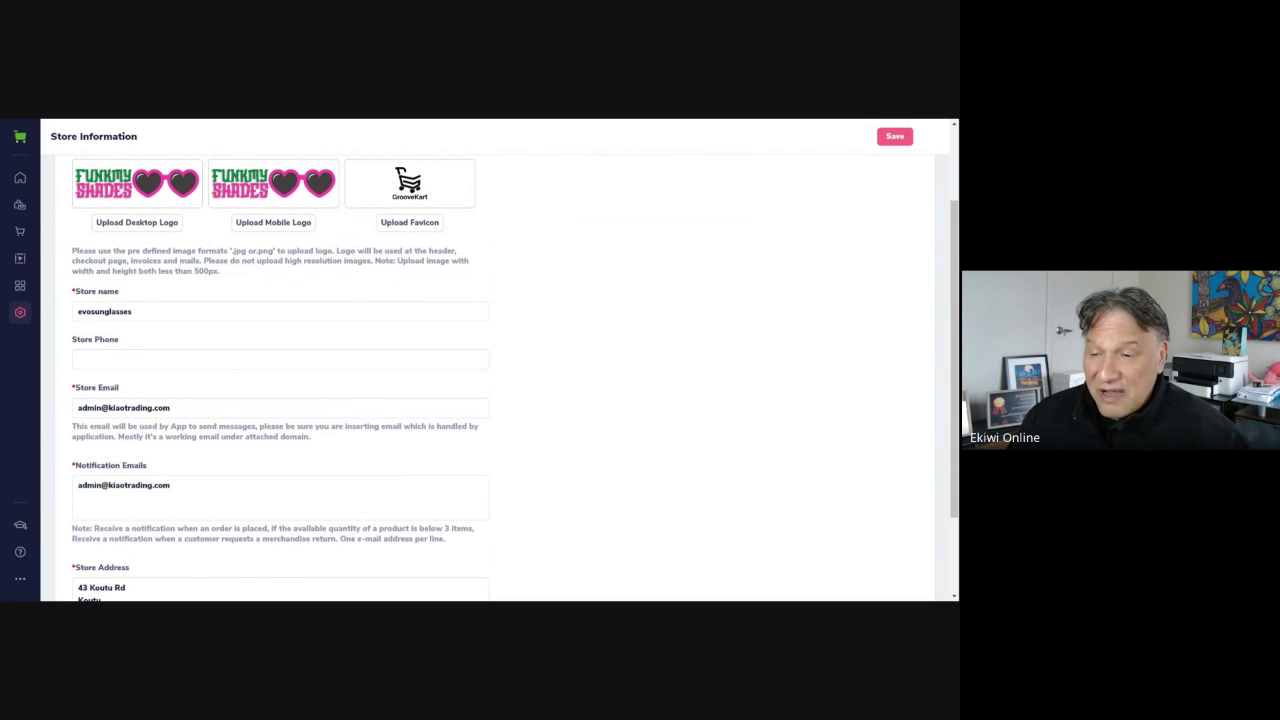
# Change the store name from 'evosunglasses' to 'funkmyshades'
pyautogui.click(180, 311)
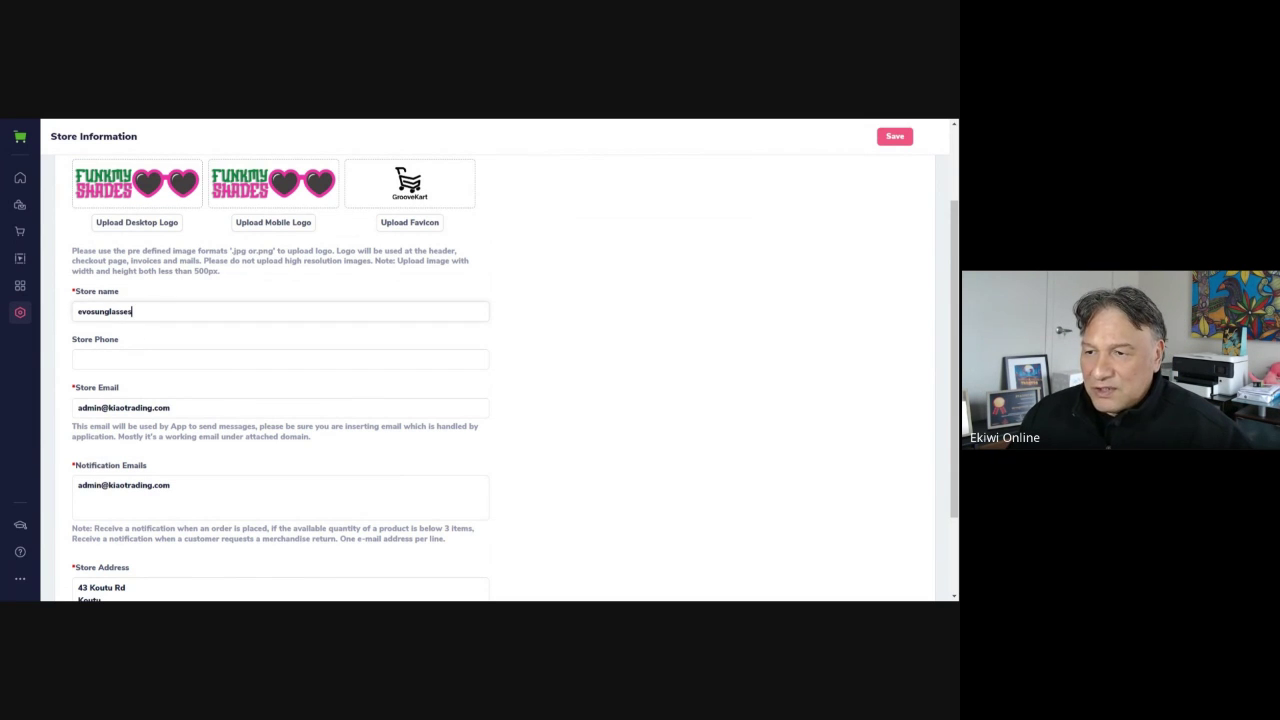
pyautogui.hotkey('ctrl', 'a')
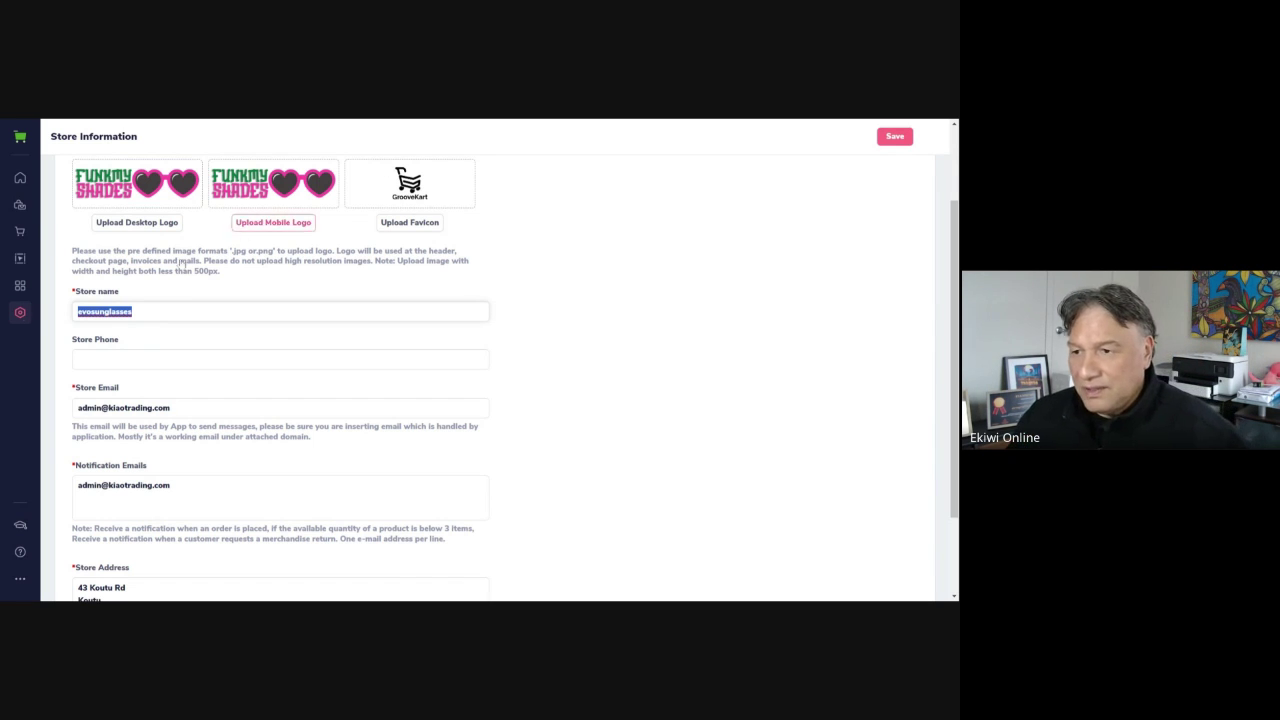
pyautogui.click(133, 311)
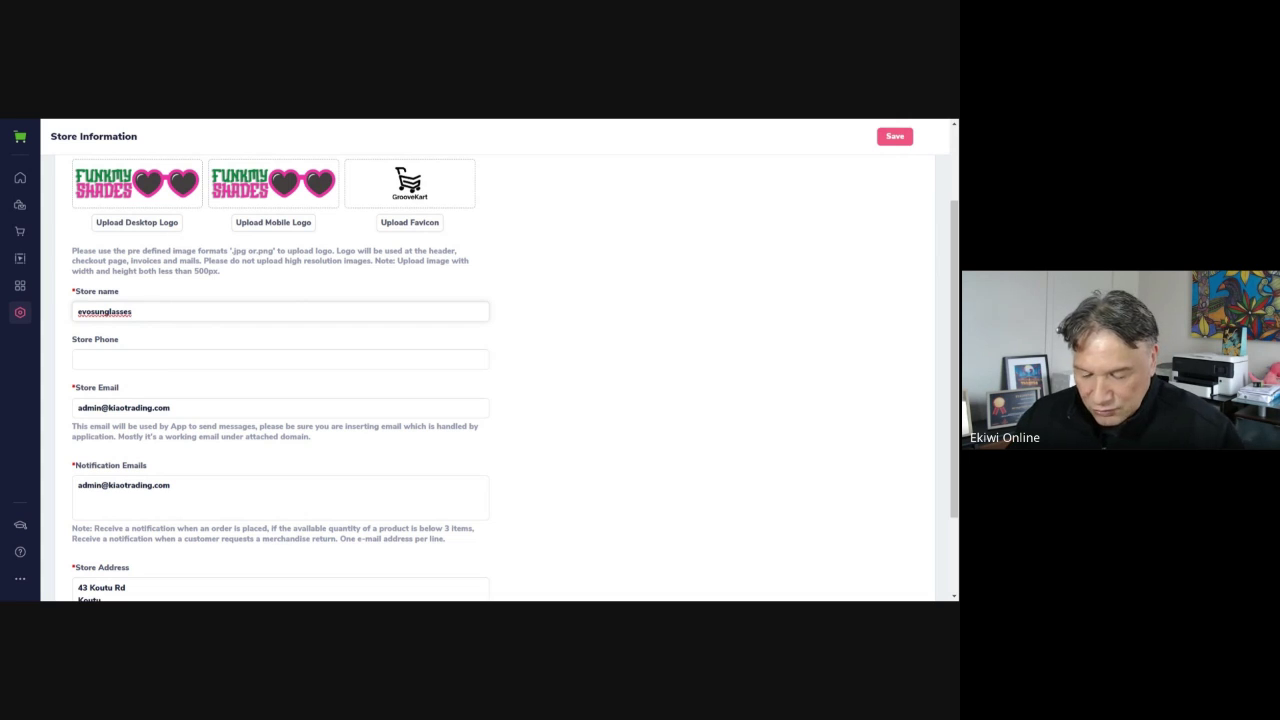
pyautogui.moveTo(135, 311); pyautogui.dragTo(49, 317)
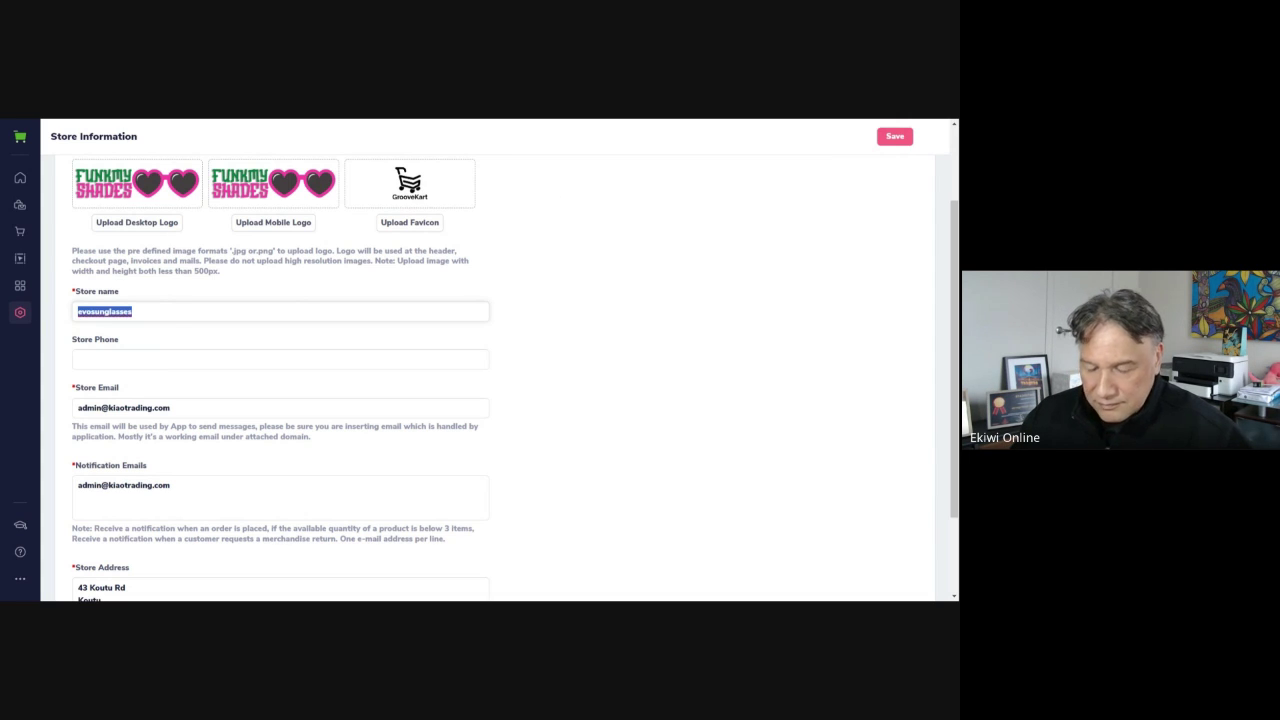
pyautogui.write('fu')
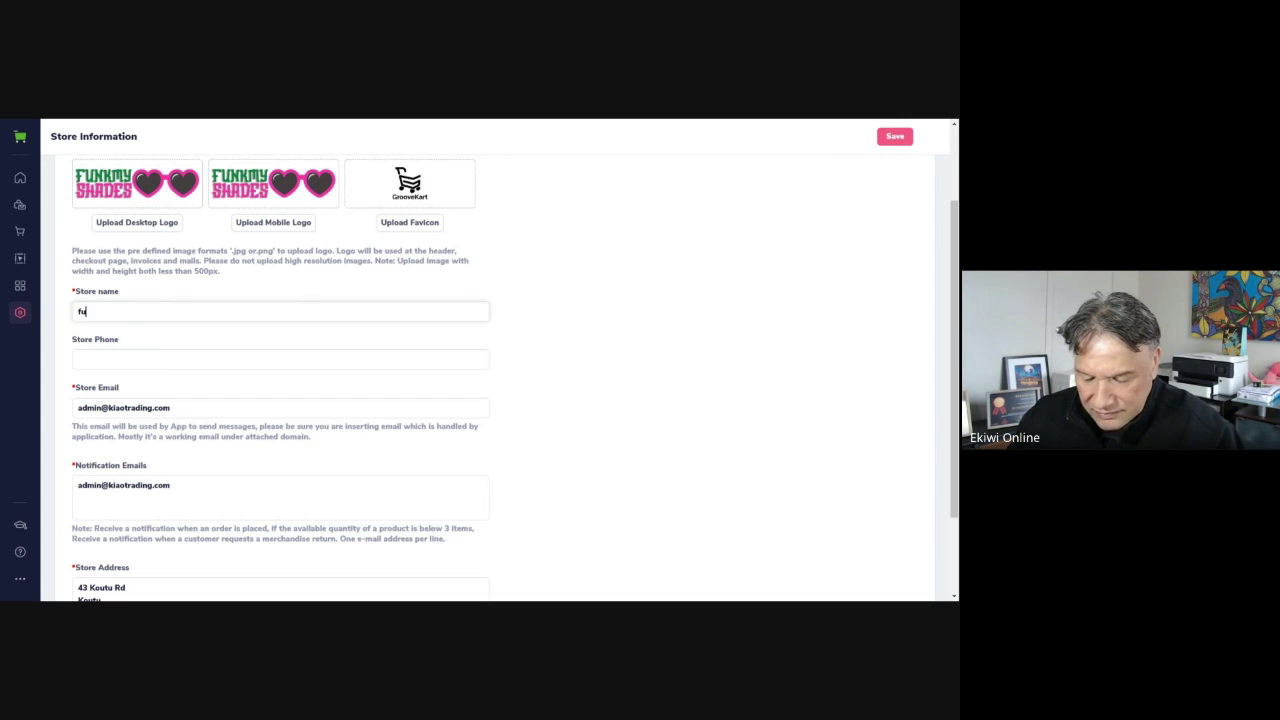
pyautogui.write('nkmy')
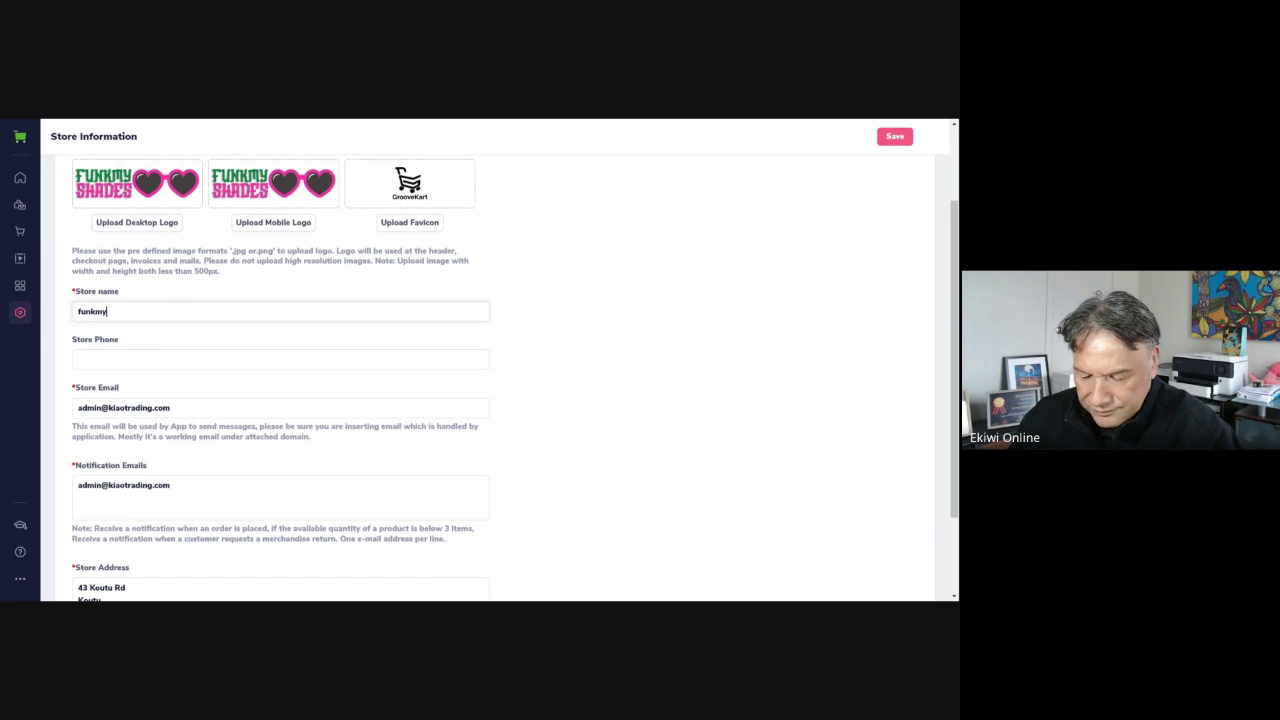
pyautogui.write('shades')
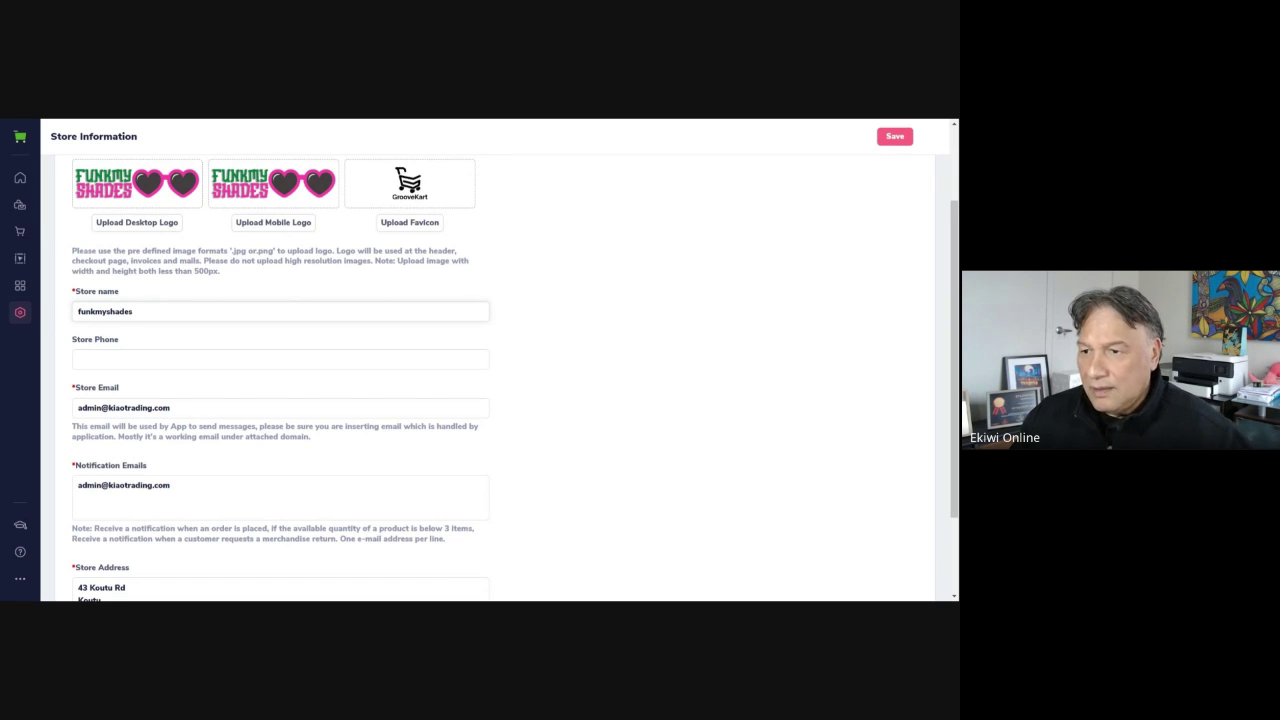
pyautogui.click(757, 289)
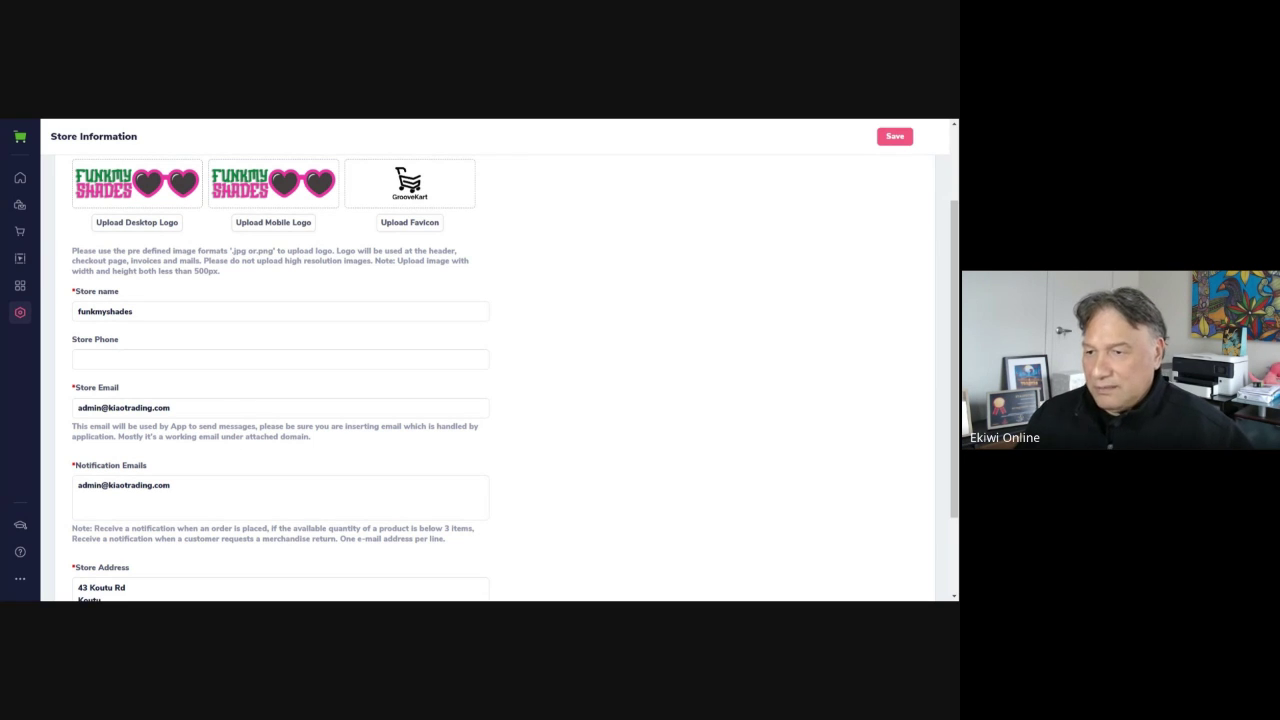
pyautogui.scroll(-1, 515, 380)
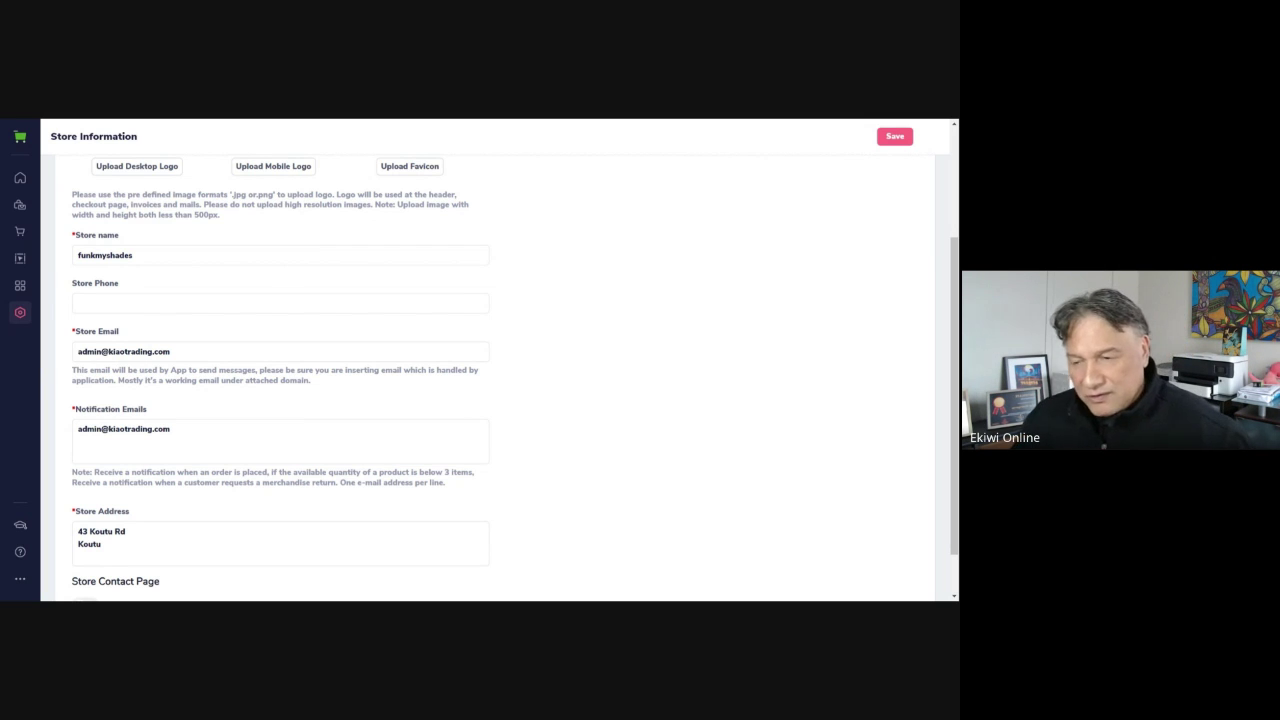
pyautogui.click(150, 351)
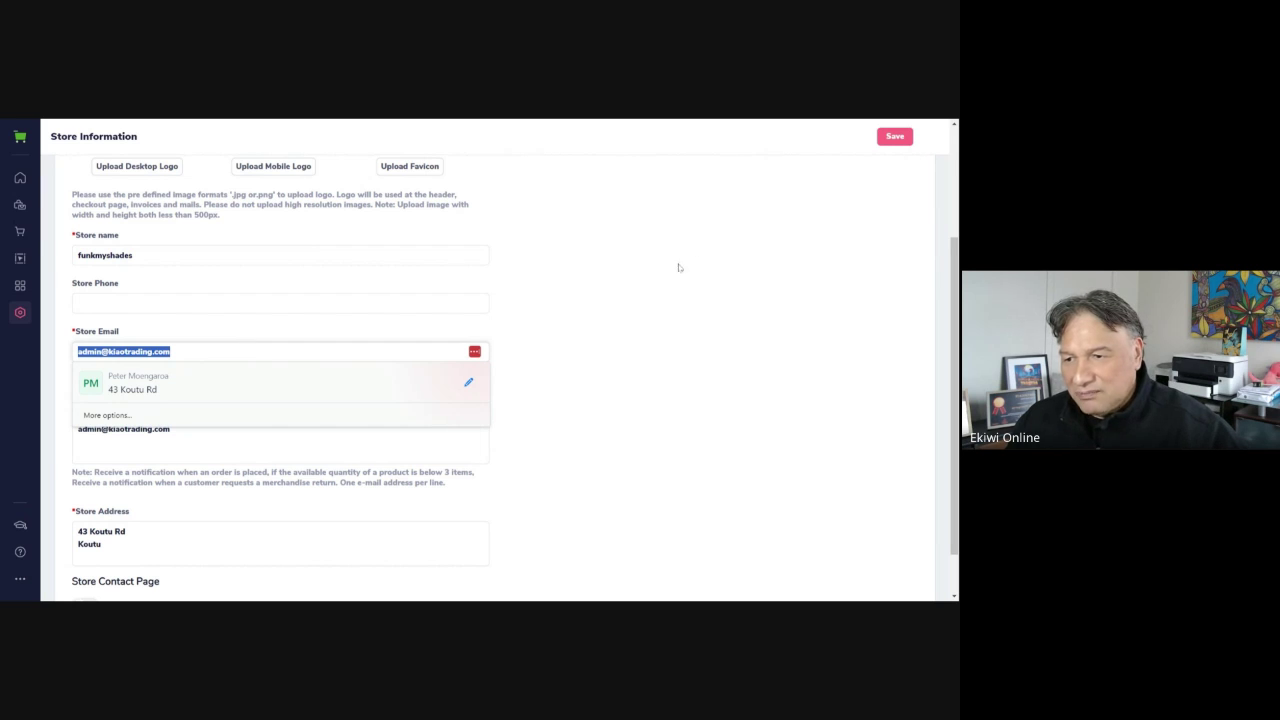
# Replace the store email with the new funkmyshades support address, then select the Notification Emails text
pyautogui.moveTo(172, 352); pyautogui.dragTo(70, 351)
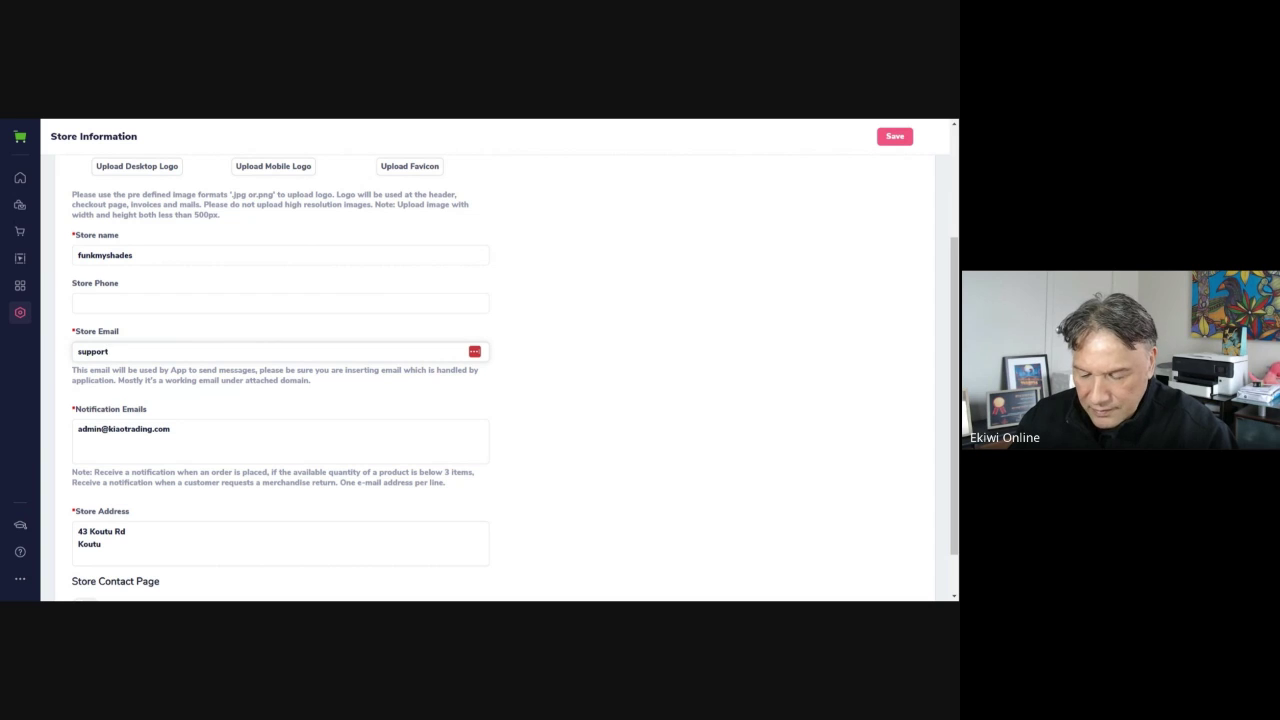
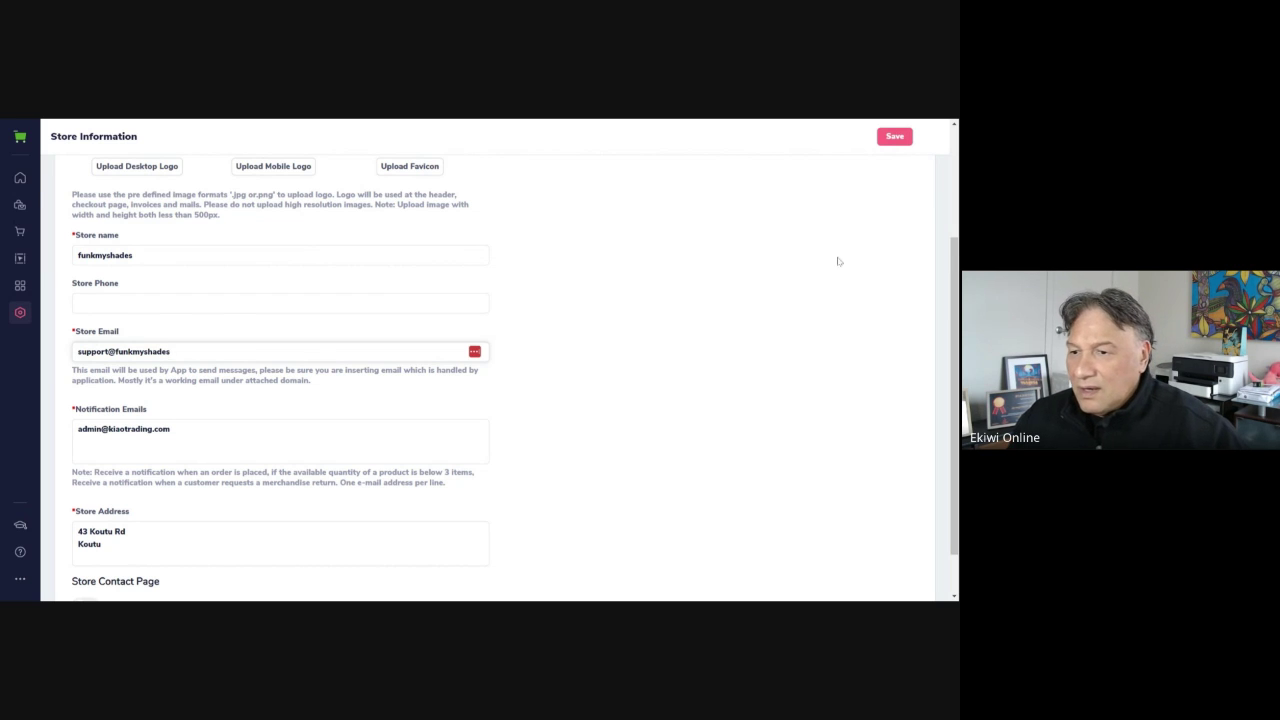
pyautogui.click(640, 286)
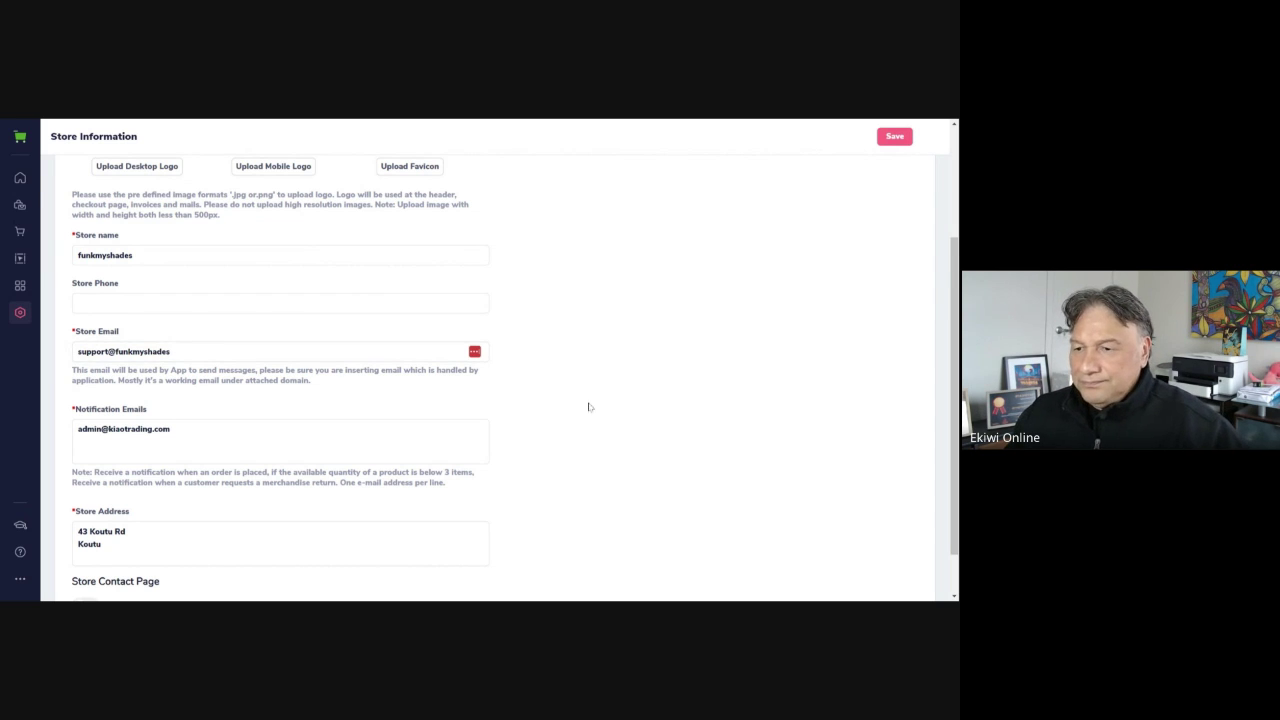
pyautogui.scroll(-2, 580, 400)
pyautogui.press('Tab')
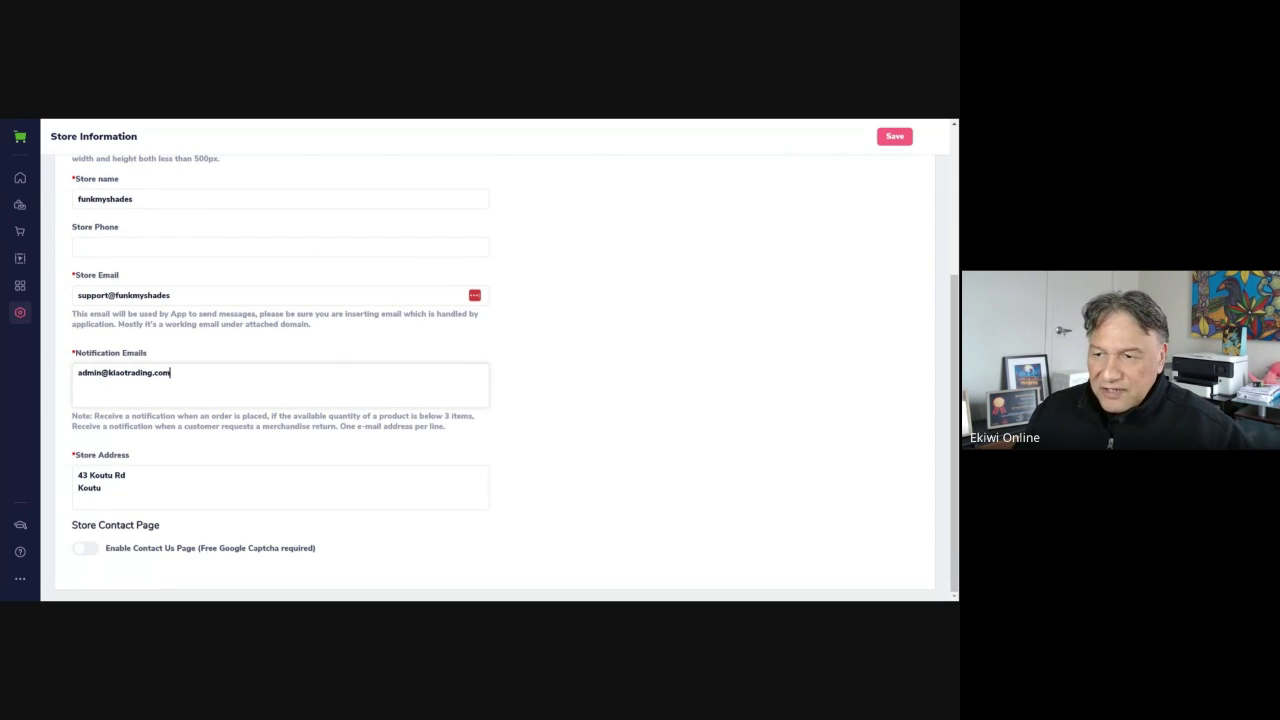
pyautogui.hotkey('ctrl', 'a')
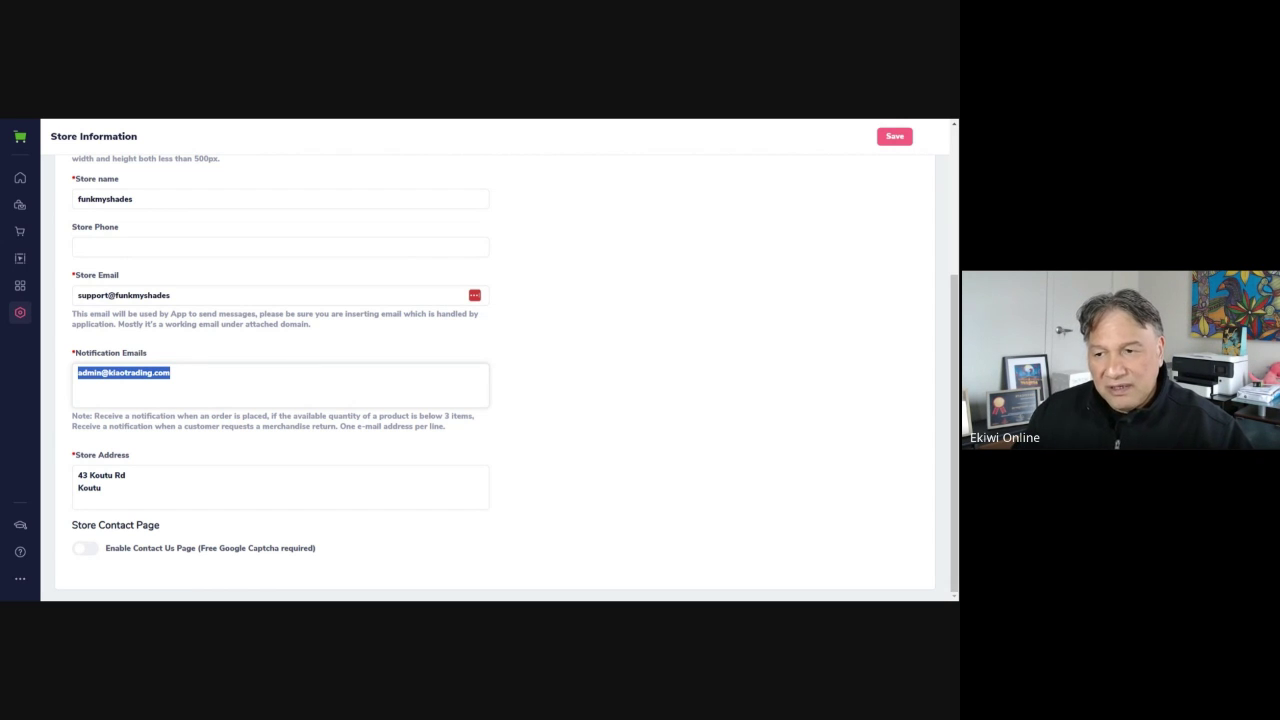
# Replace the notification email with the new Gmail address, correcting a typo while typing
pyautogui.click(172, 373)
pyautogui.moveTo(172, 373); pyautogui.dragTo(58, 378)
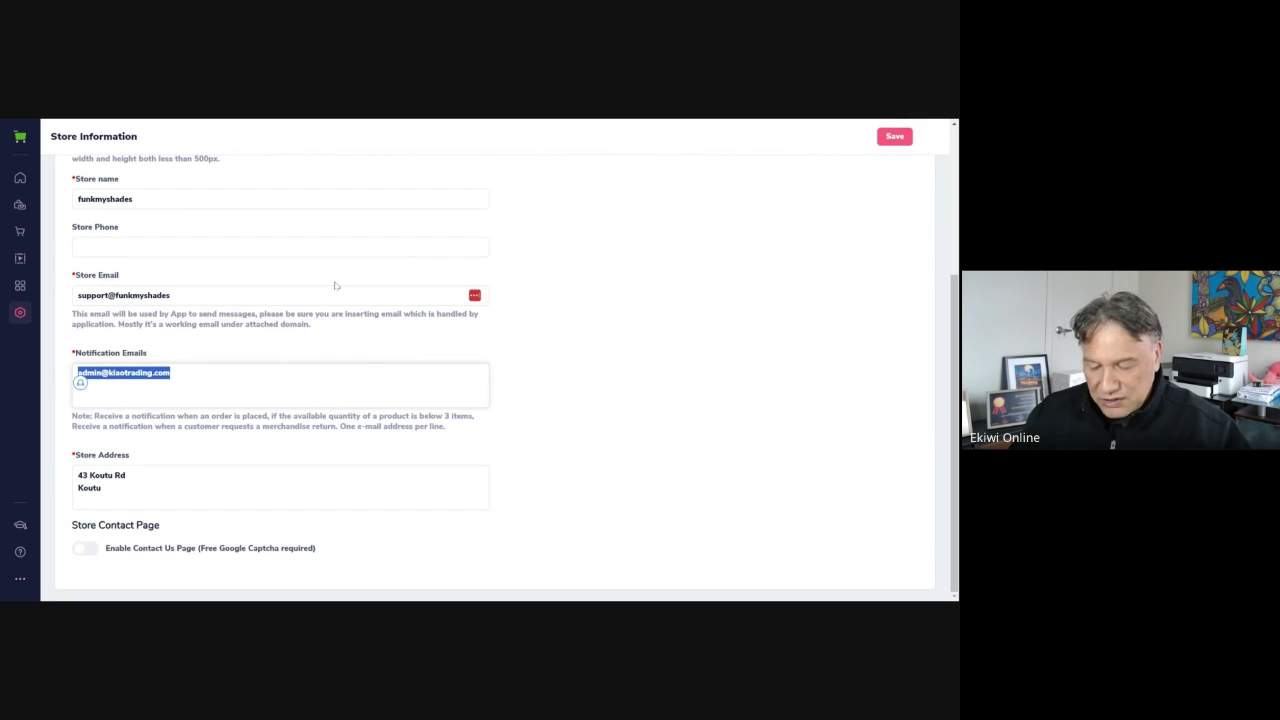
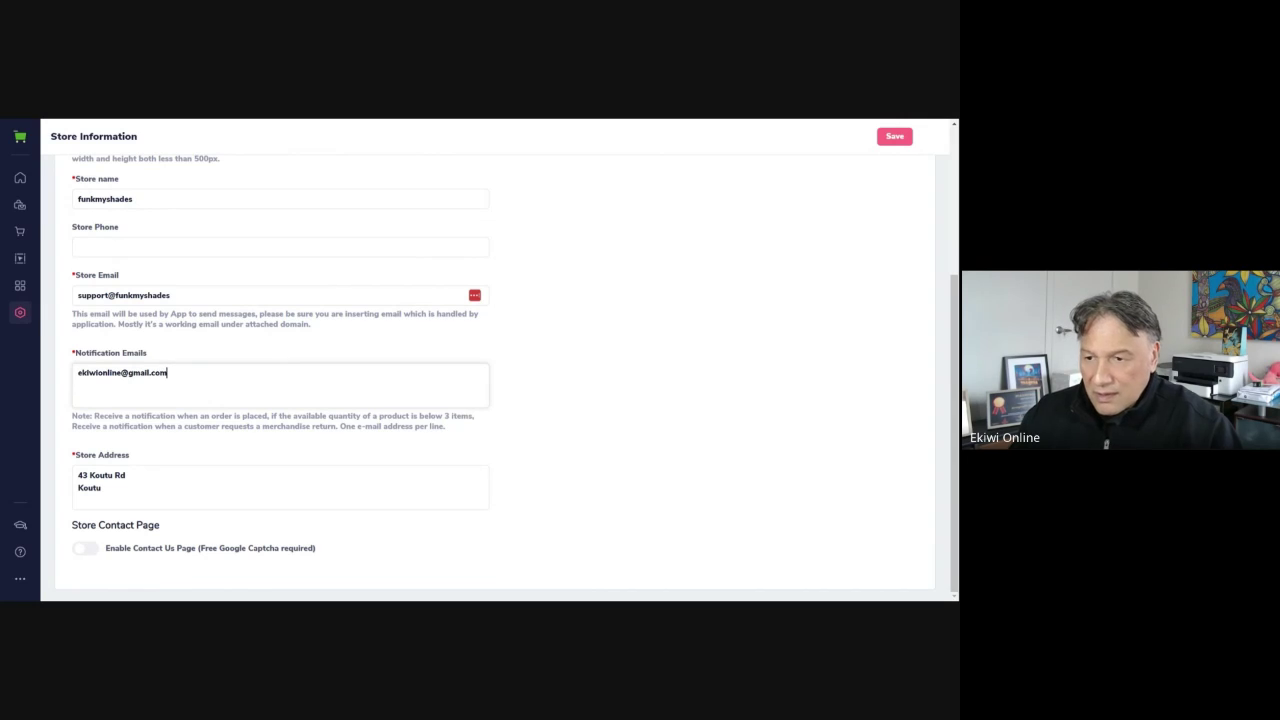
# Replace the old store address with a Bay of Plenty postcode line and 'New Zealand' below it
pyautogui.click(491, 459)
pyautogui.moveTo(110, 490); pyautogui.dragTo(74, 472)
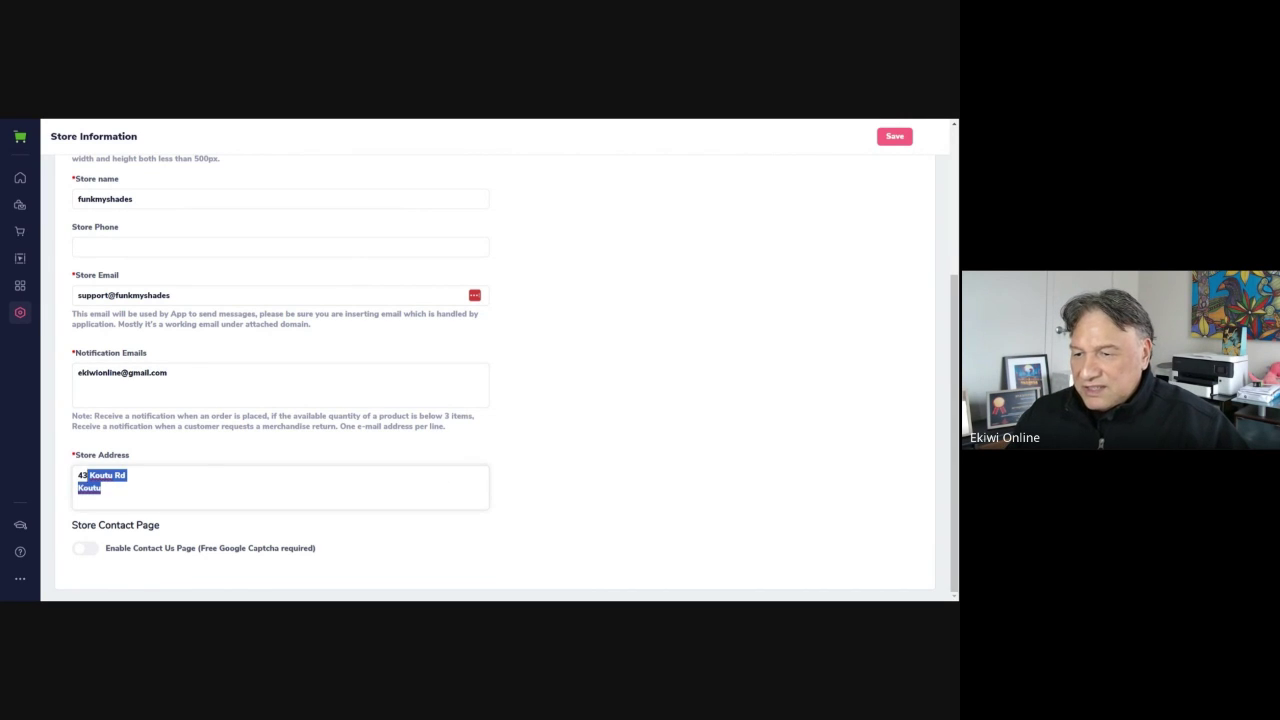
pyautogui.press('BackSpace')
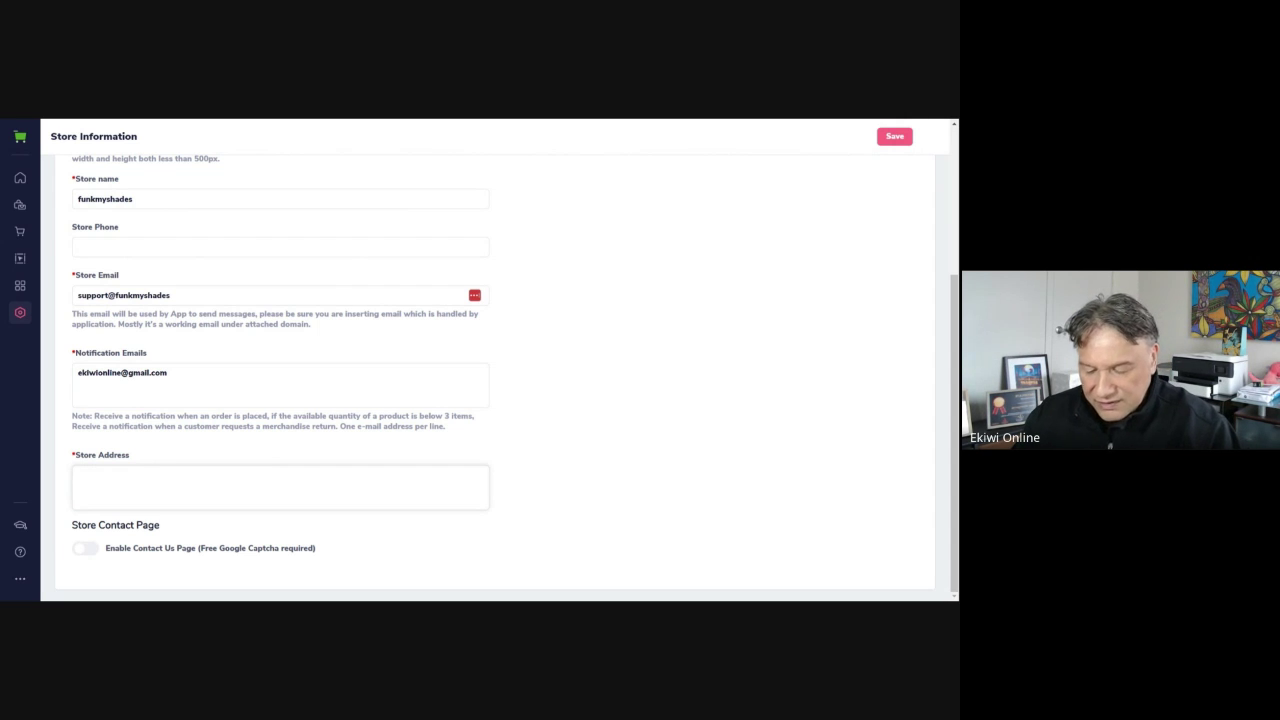
pyautogui.write('Bay')
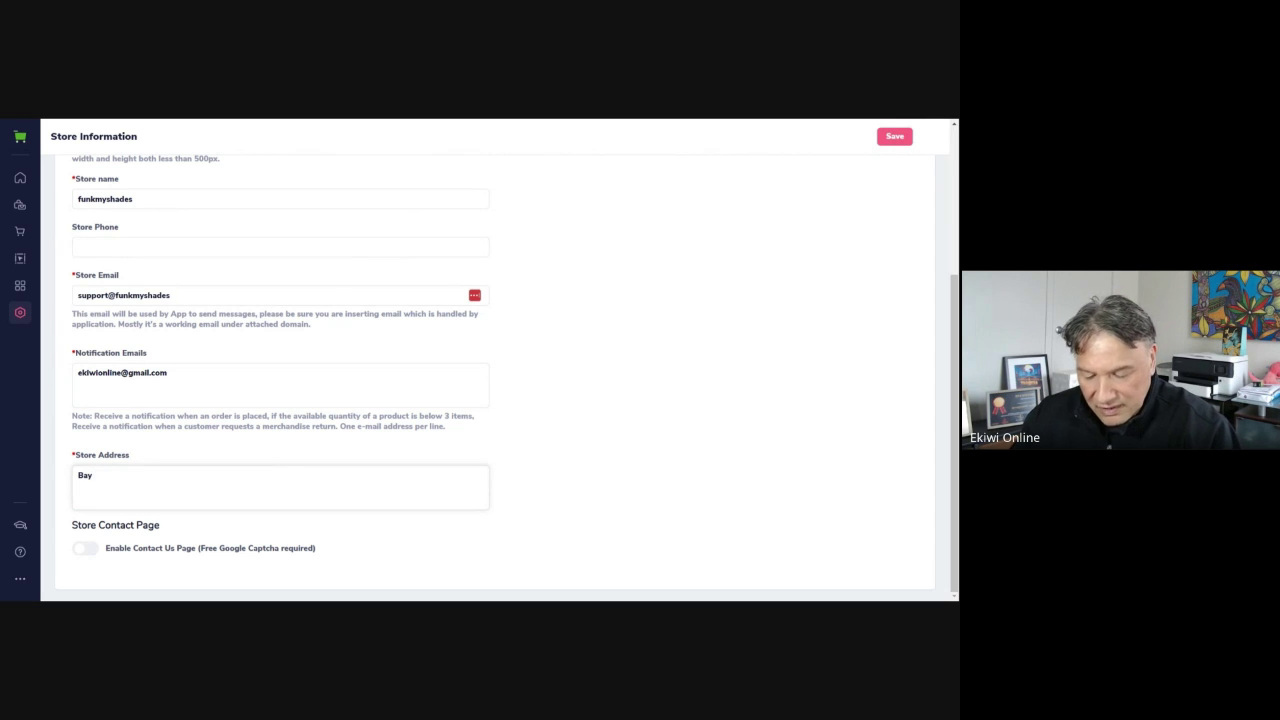
pyautogui.write(' of Ple')
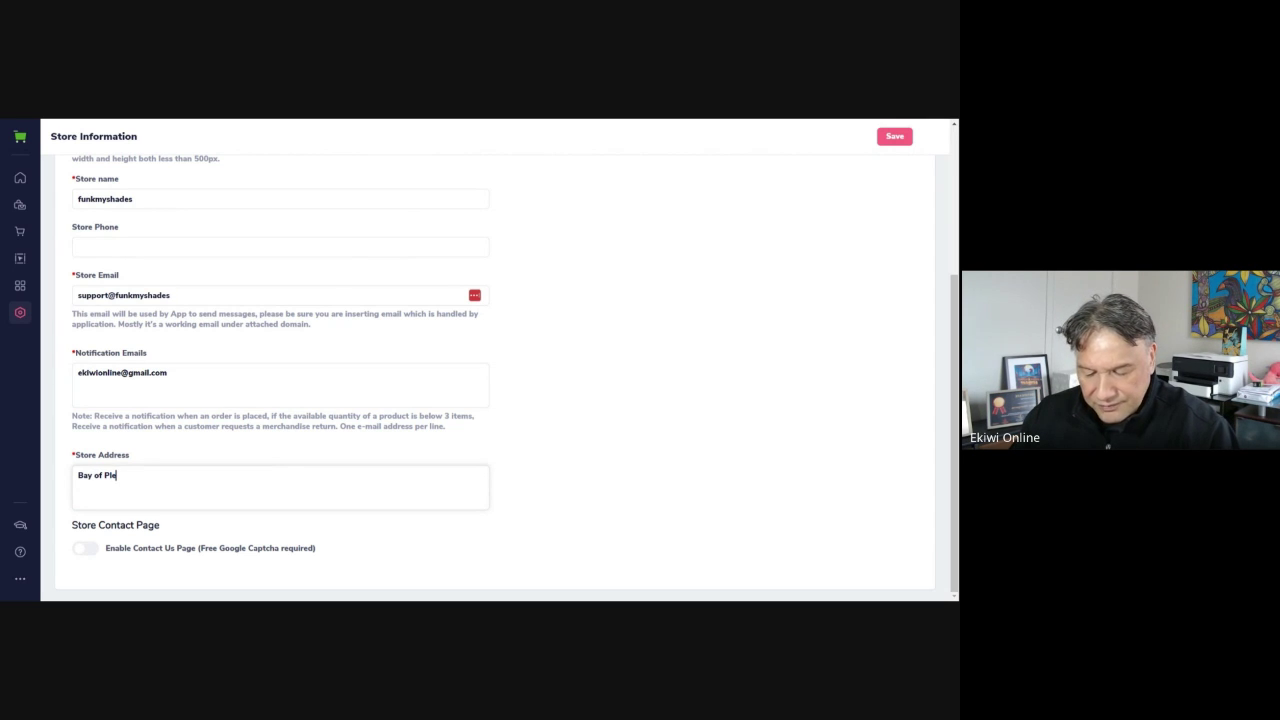
pyautogui.write('nty')
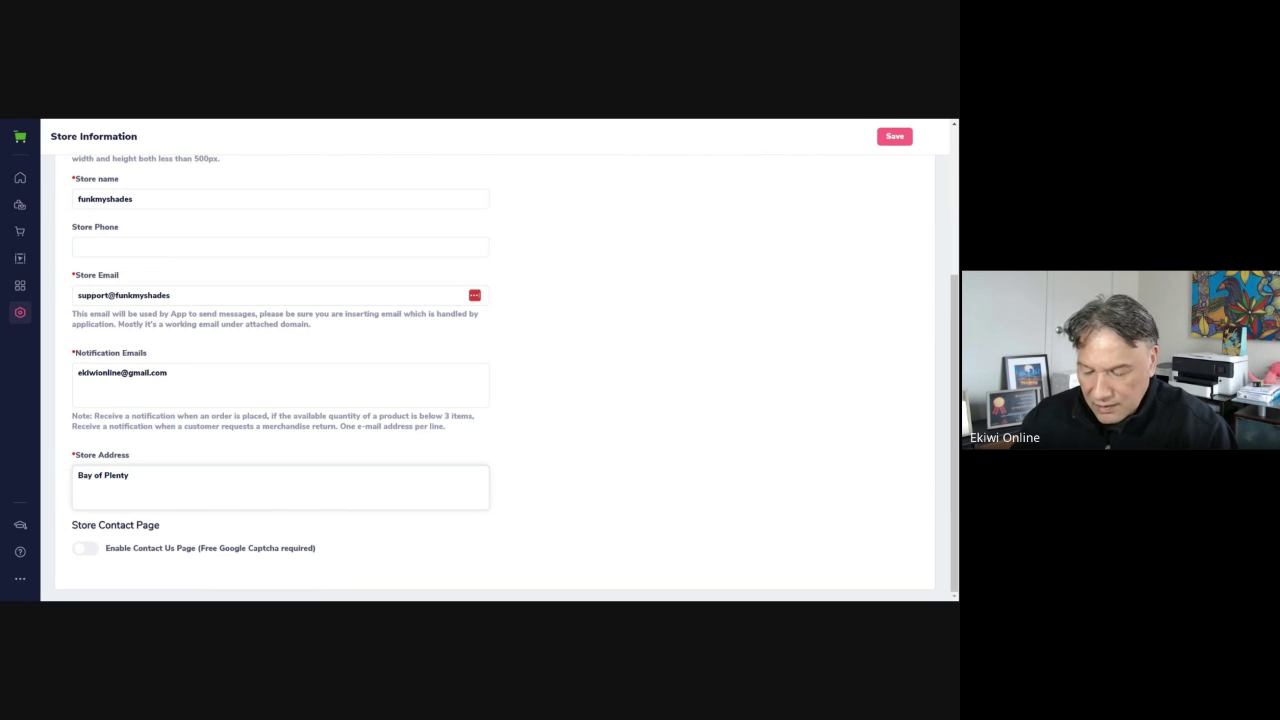
pyautogui.write('3010')
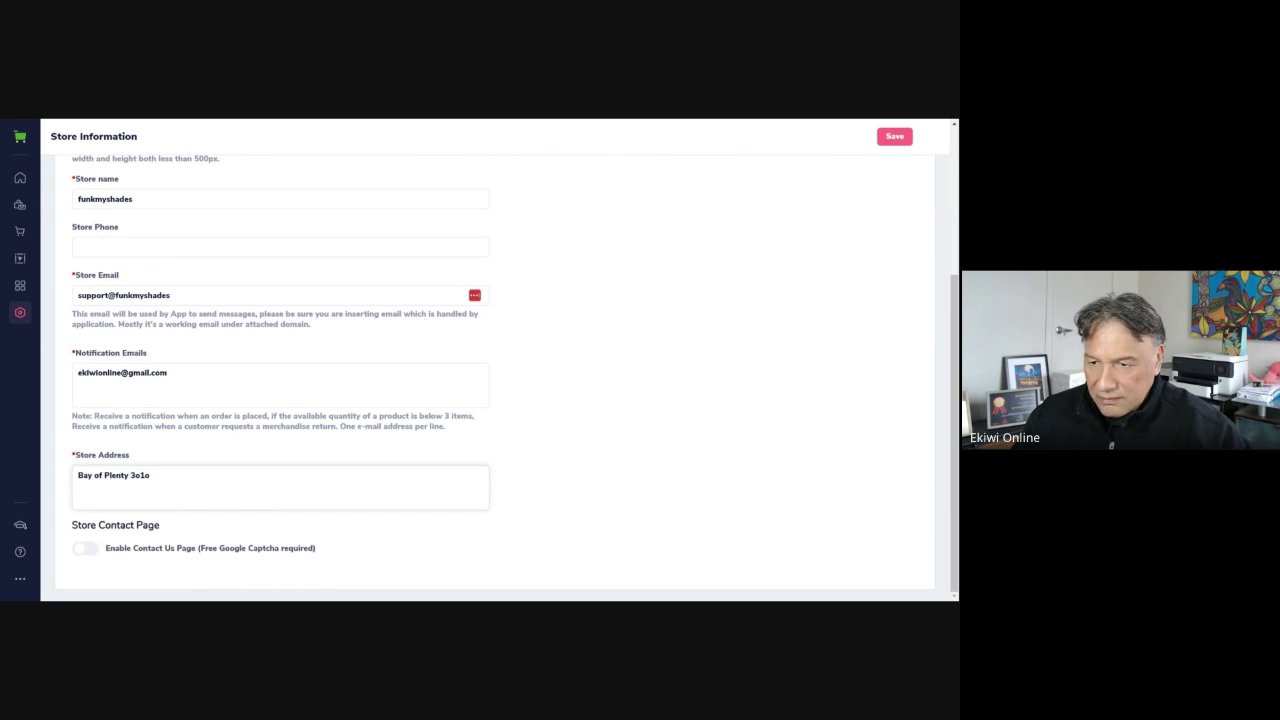
pyautogui.press('BackSpace')
pyautogui.press('BackSpace')
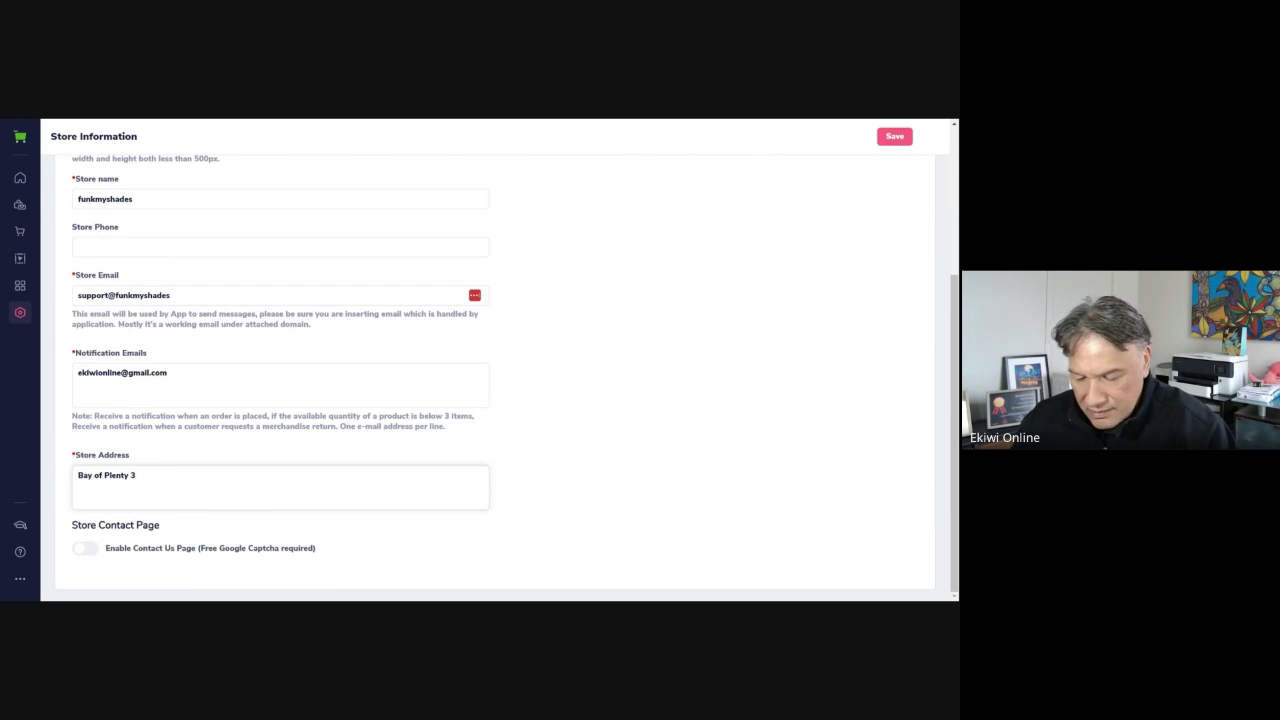
pyautogui.write('010')
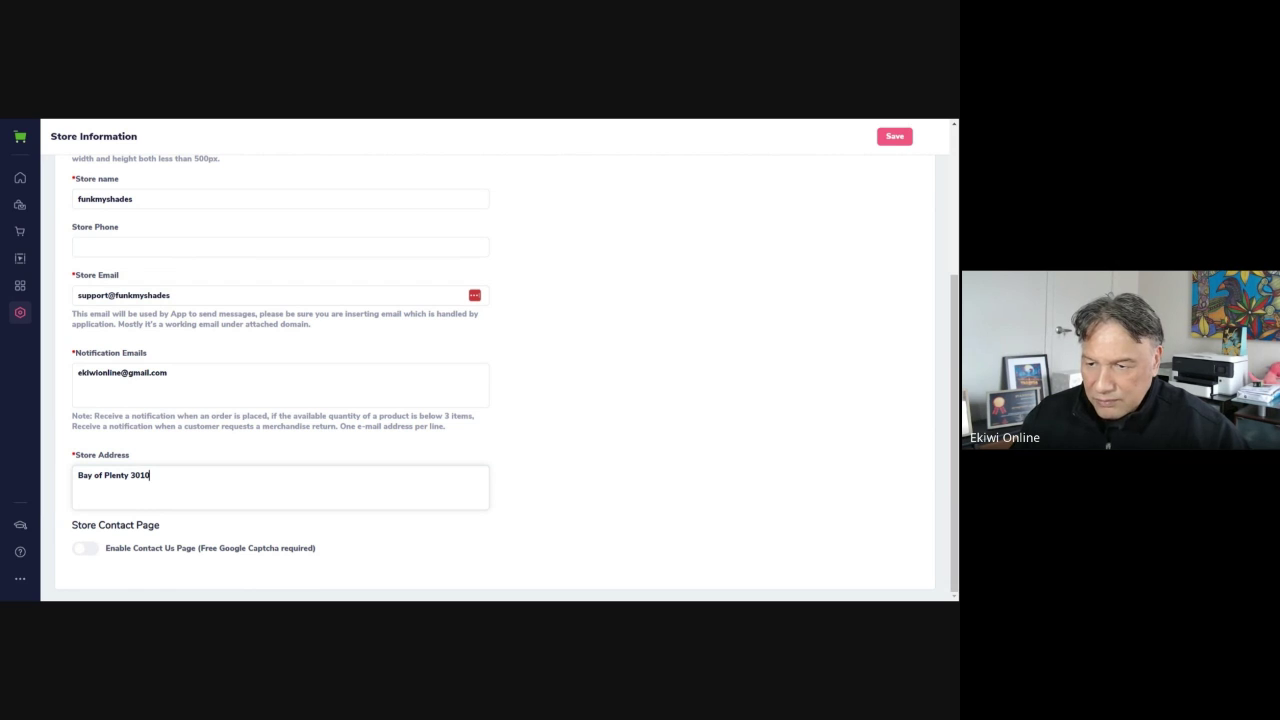
pyautogui.press('Return')
pyautogui.write('New ')
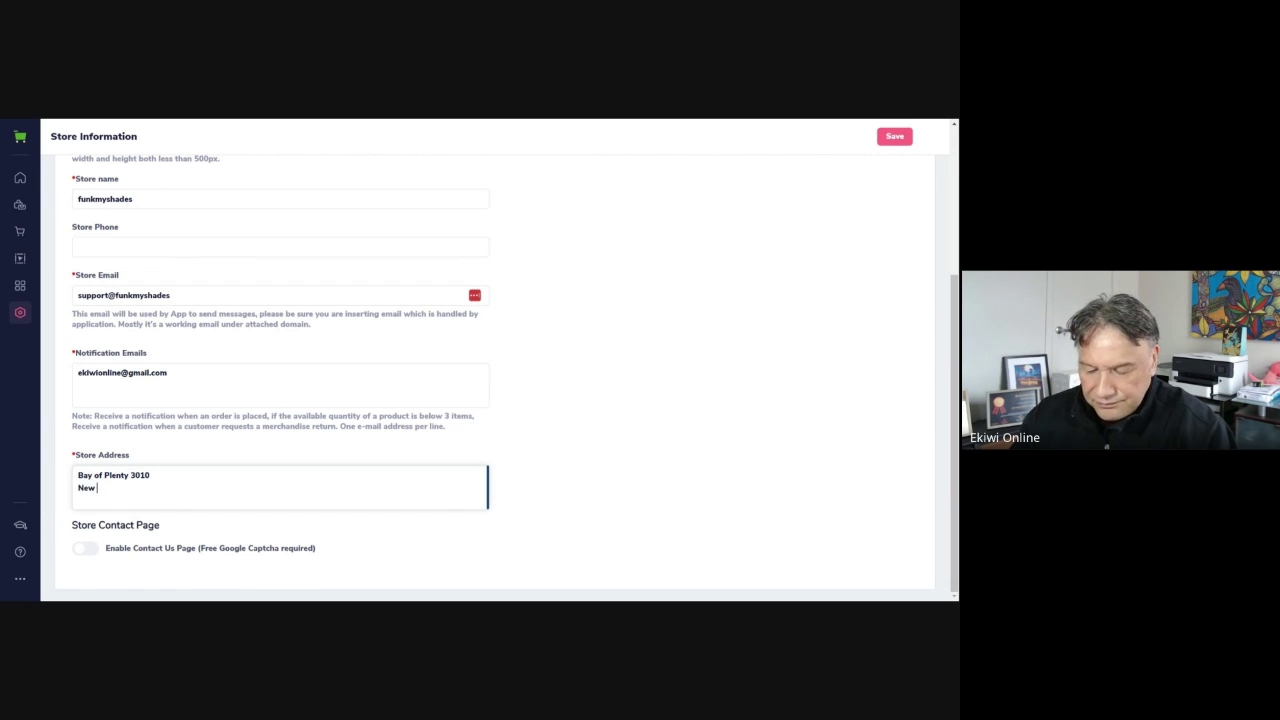
pyautogui.write('Zealand')
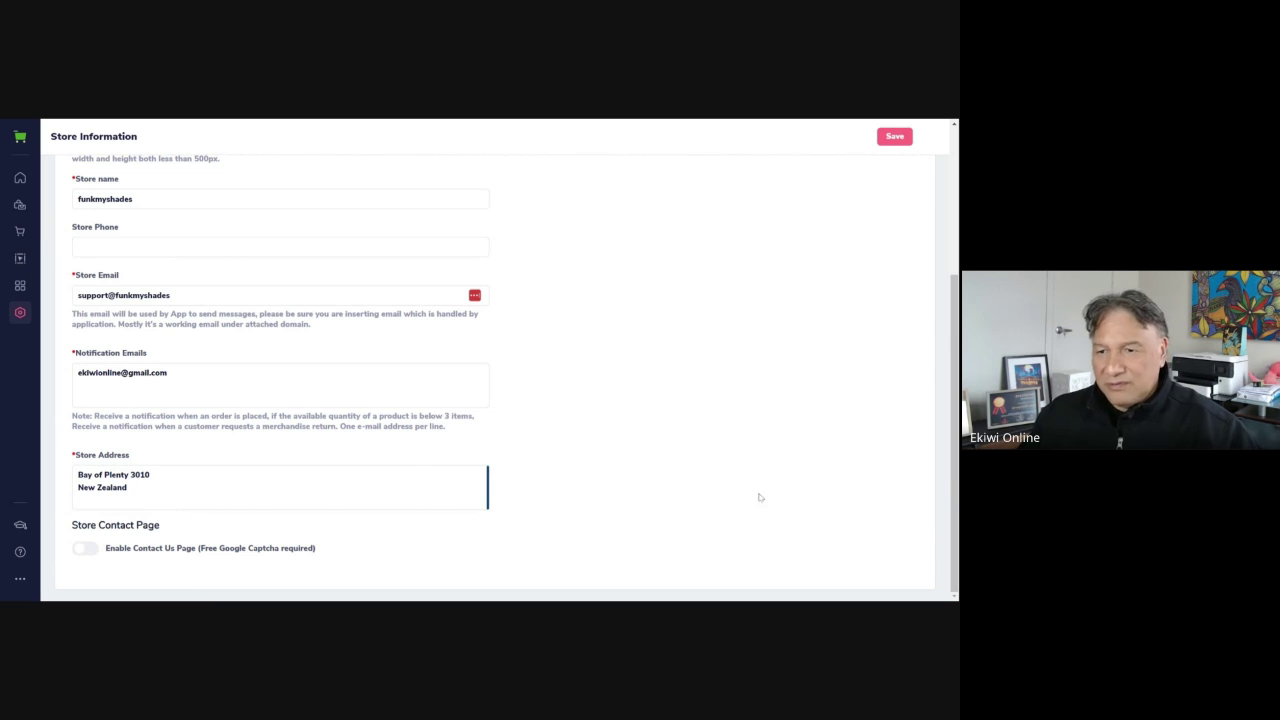
pyautogui.scroll(3, 740, 420)
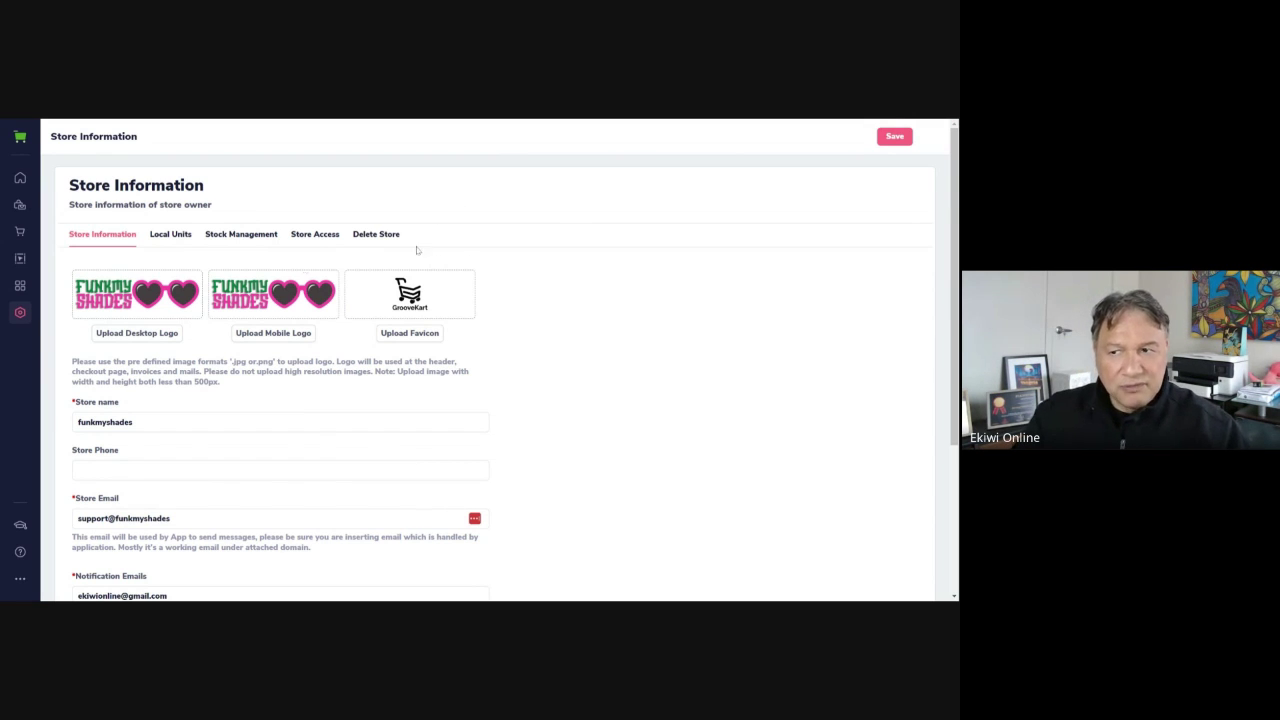
# Fix the invalid store email by appending '.com', then save the store information successfully
pyautogui.click(898, 140)
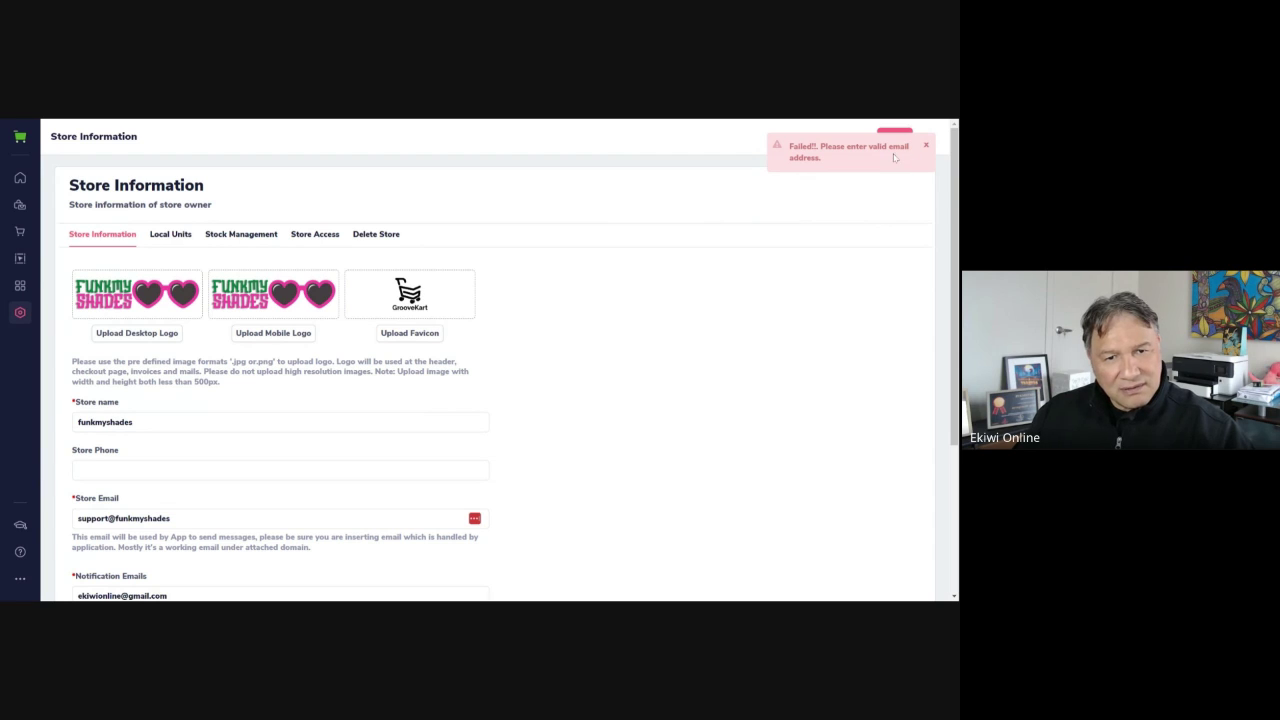
pyautogui.scroll(-2, 575, 417)
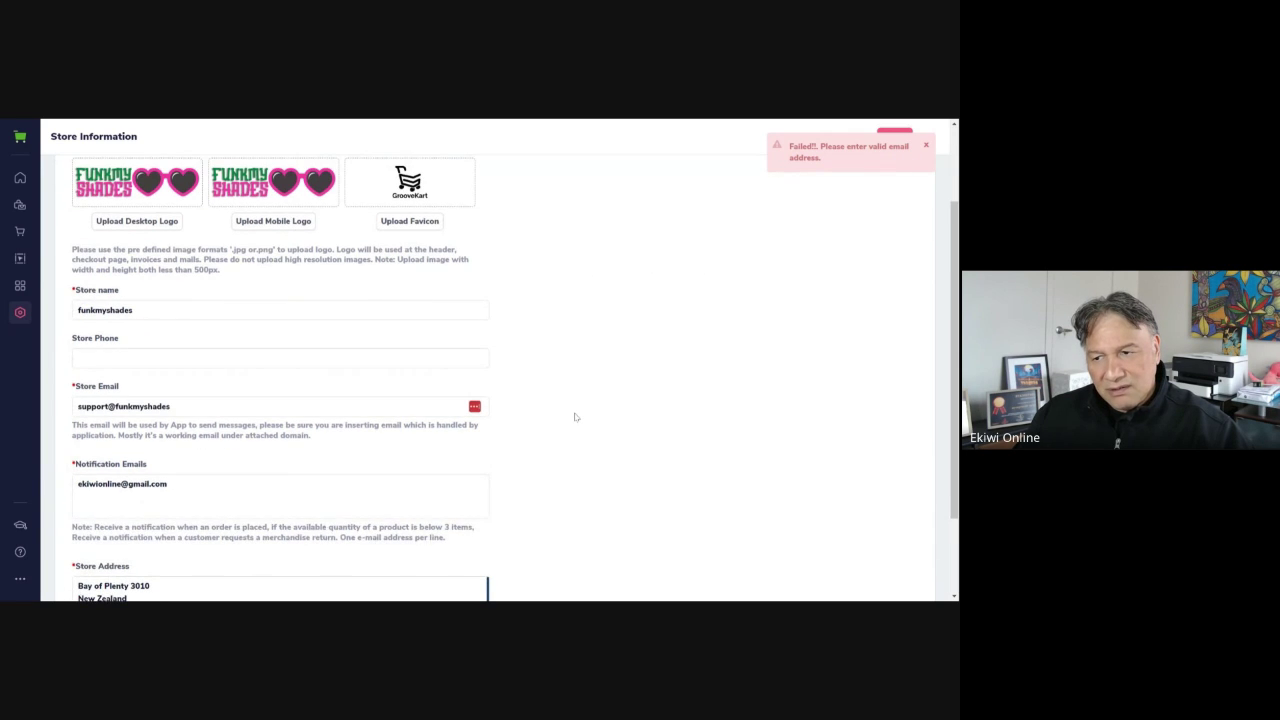
pyautogui.click(280, 406)
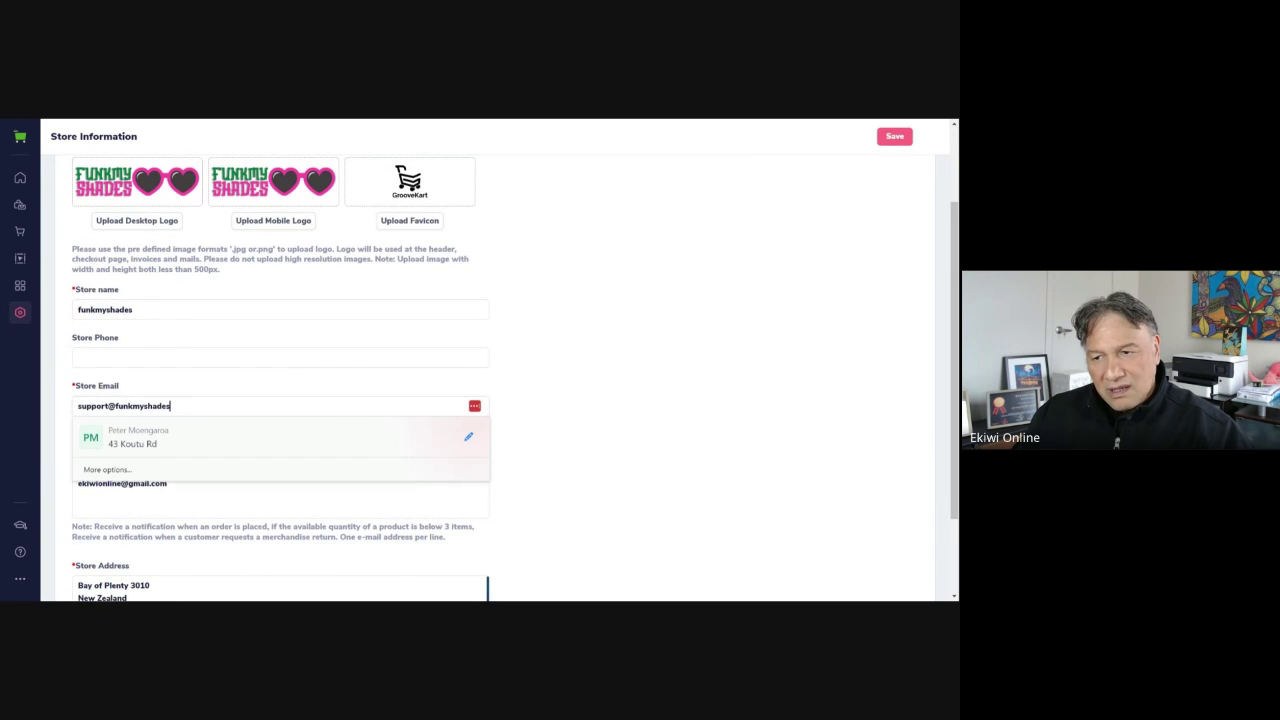
pyautogui.write('.com')
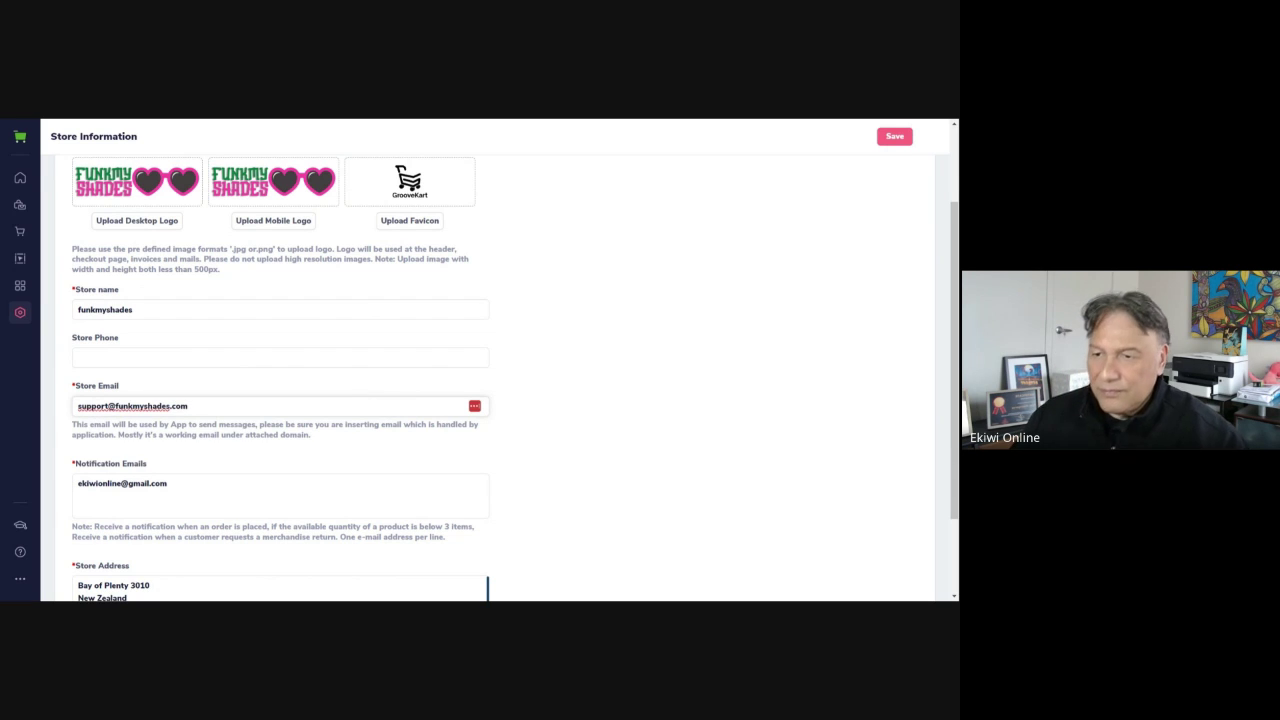
pyautogui.click(836, 306)
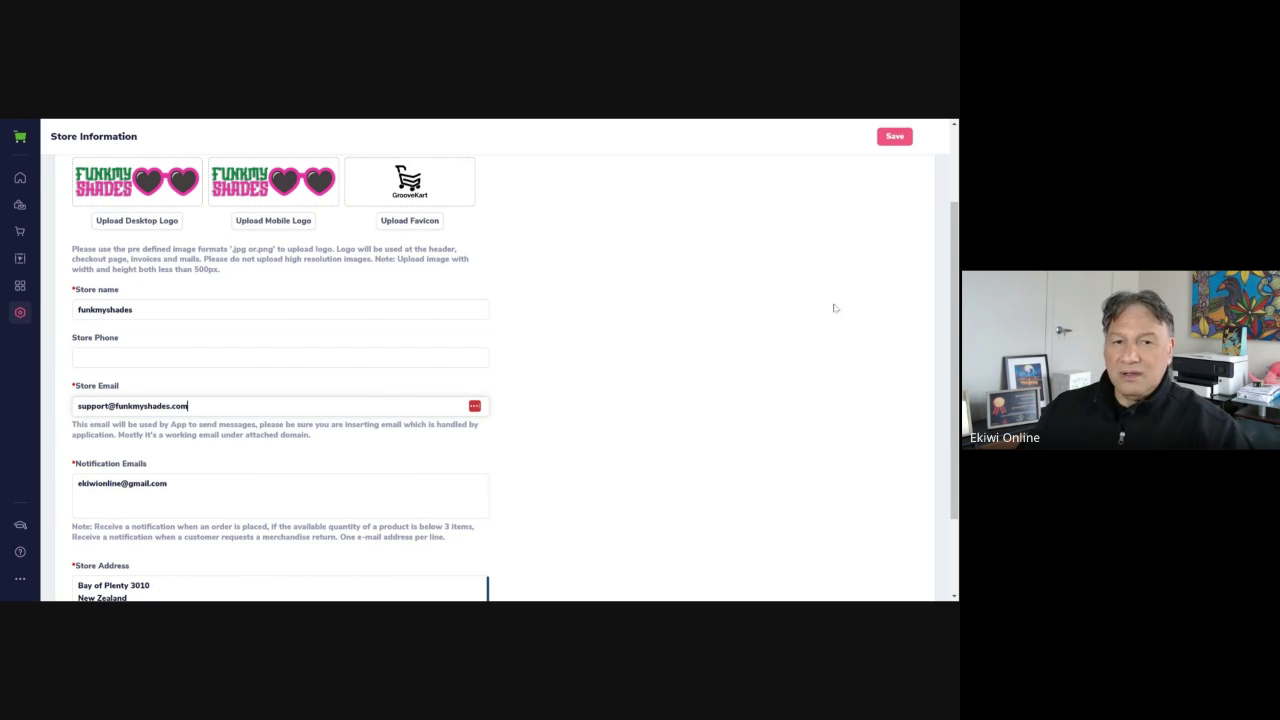
pyautogui.click(893, 136)
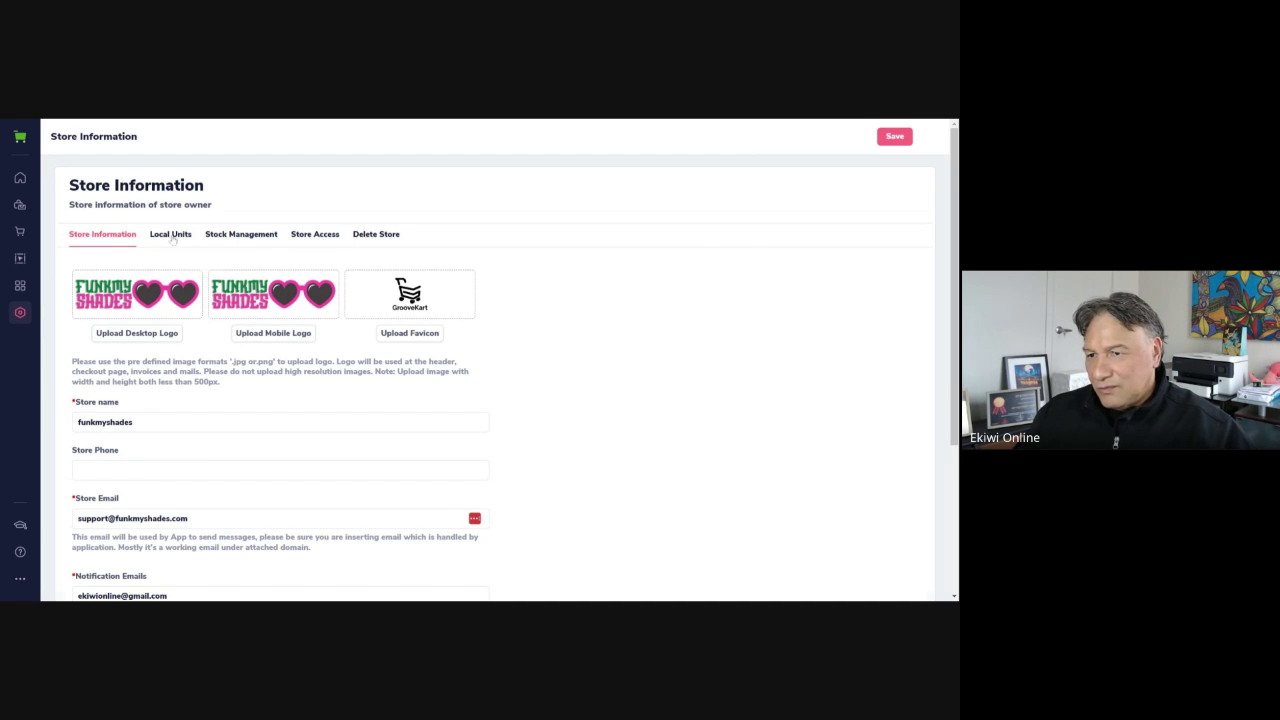
# Show the Local Units tab, where the store time zone is US/Eastern
pyautogui.click(171, 236)
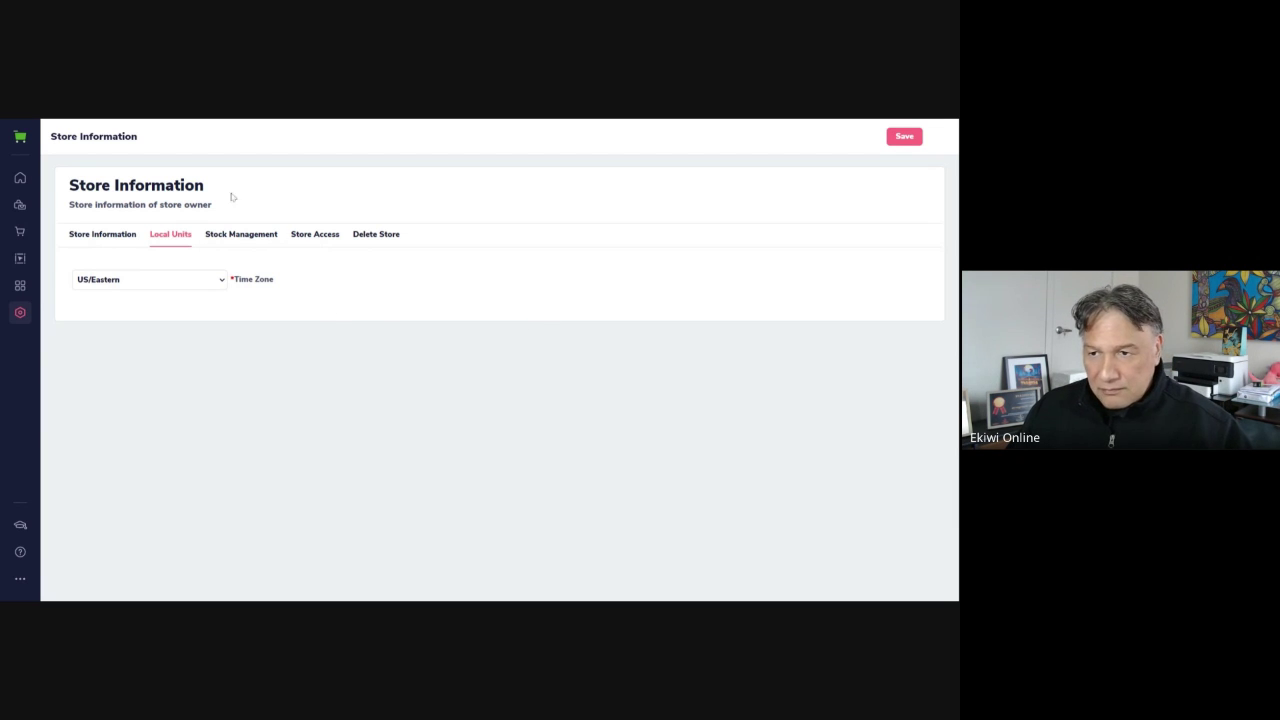
# On Stock Management, disable out-of-stock ordering and low-stock notifications, then save
pyautogui.click(250, 236)
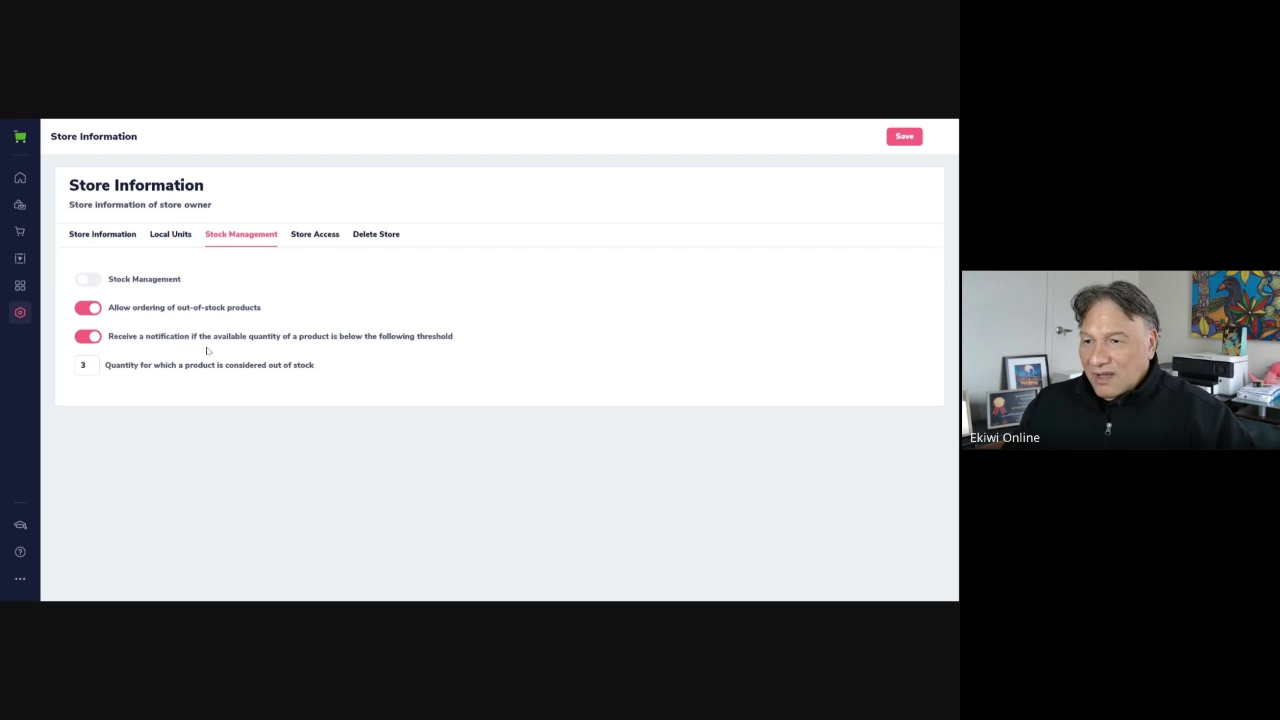
pyautogui.click(88, 311)
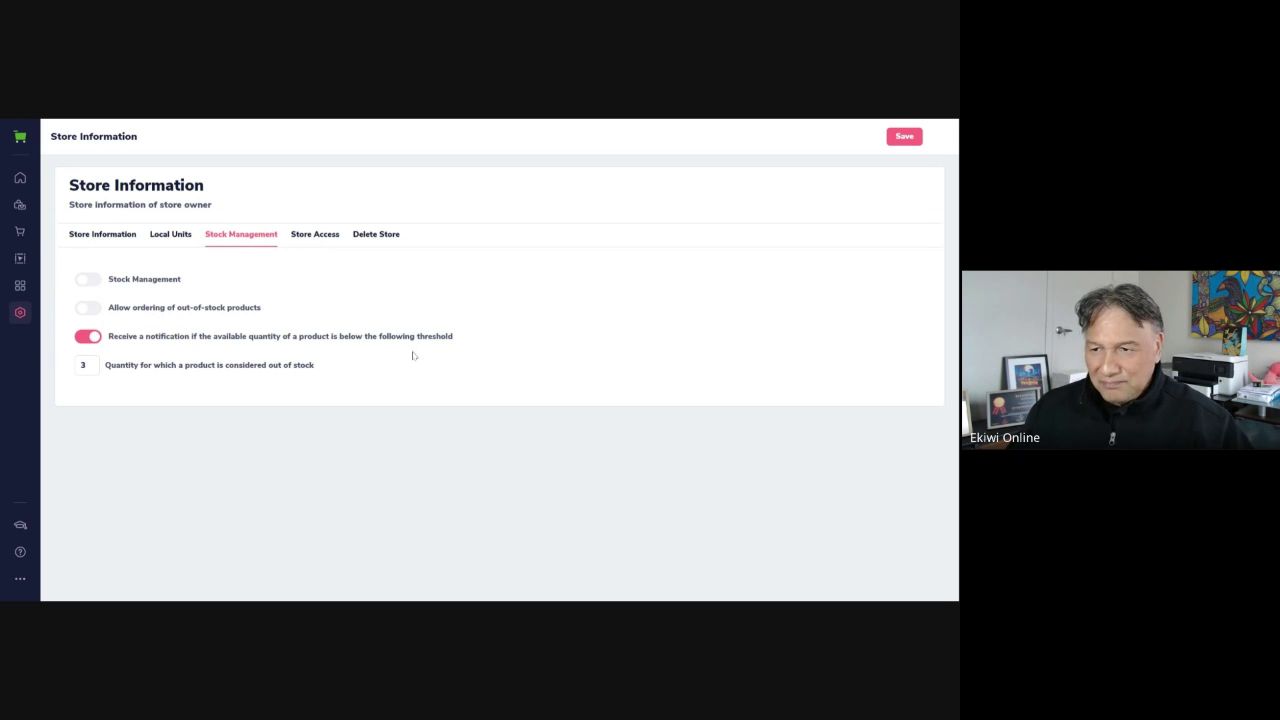
pyautogui.click(88, 338)
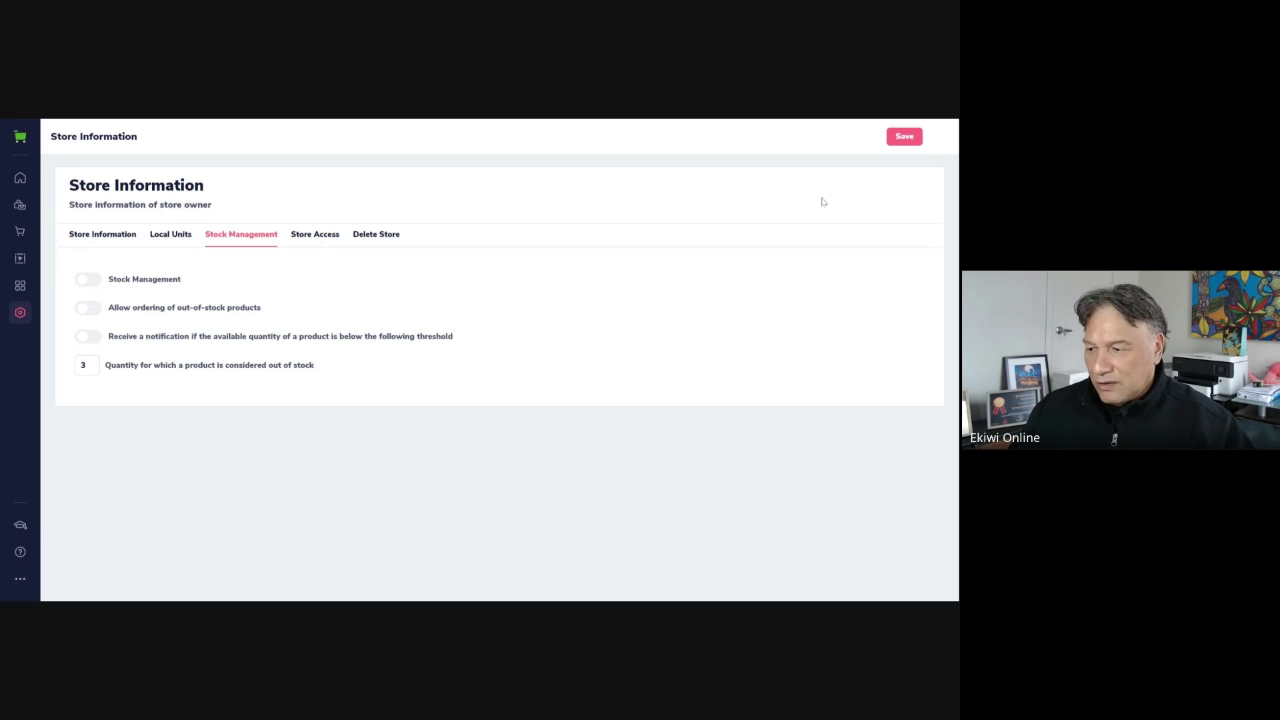
pyautogui.click(904, 137)
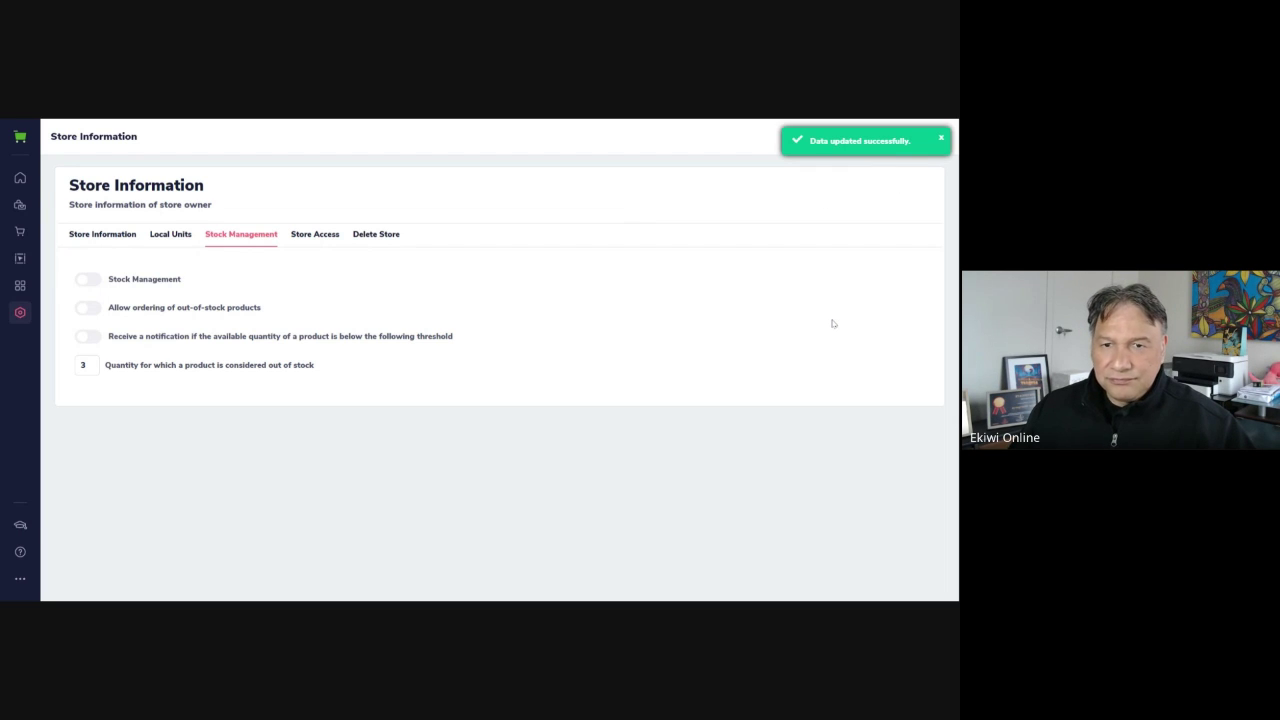
pyautogui.click(315, 234)
pyautogui.scroll(-2, 651, 330)
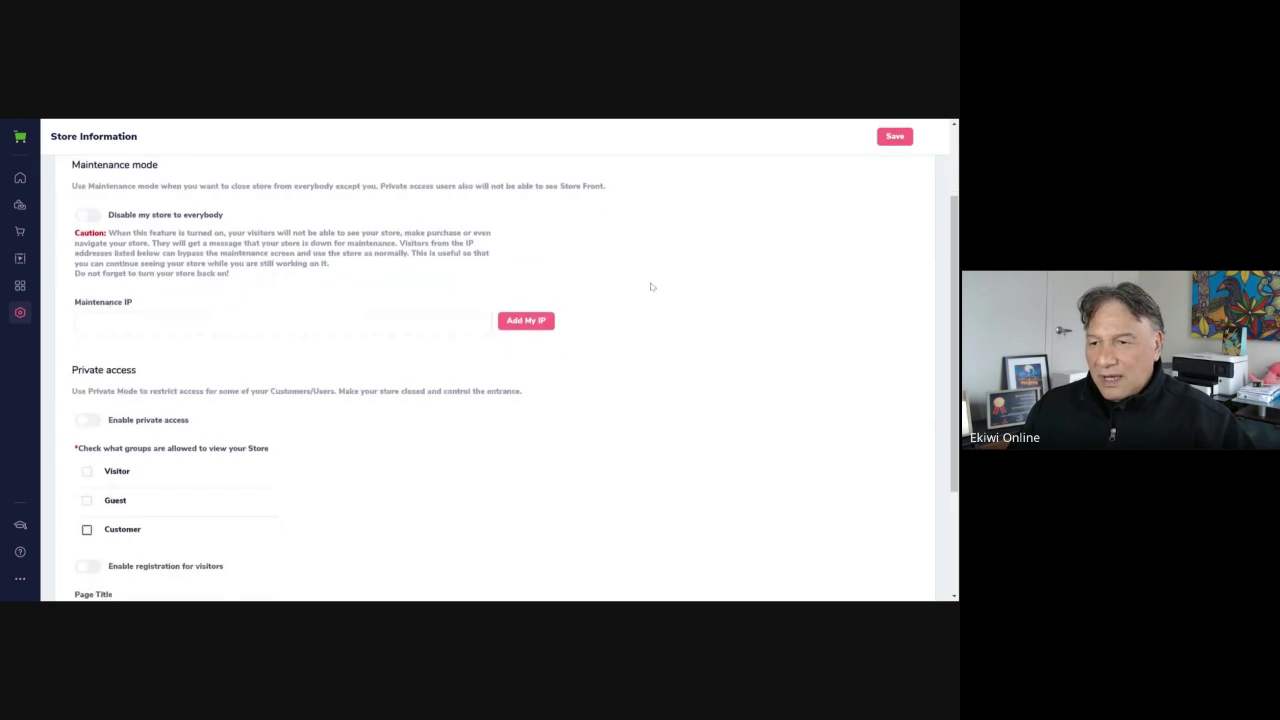
pyautogui.scroll(2, 645, 292)
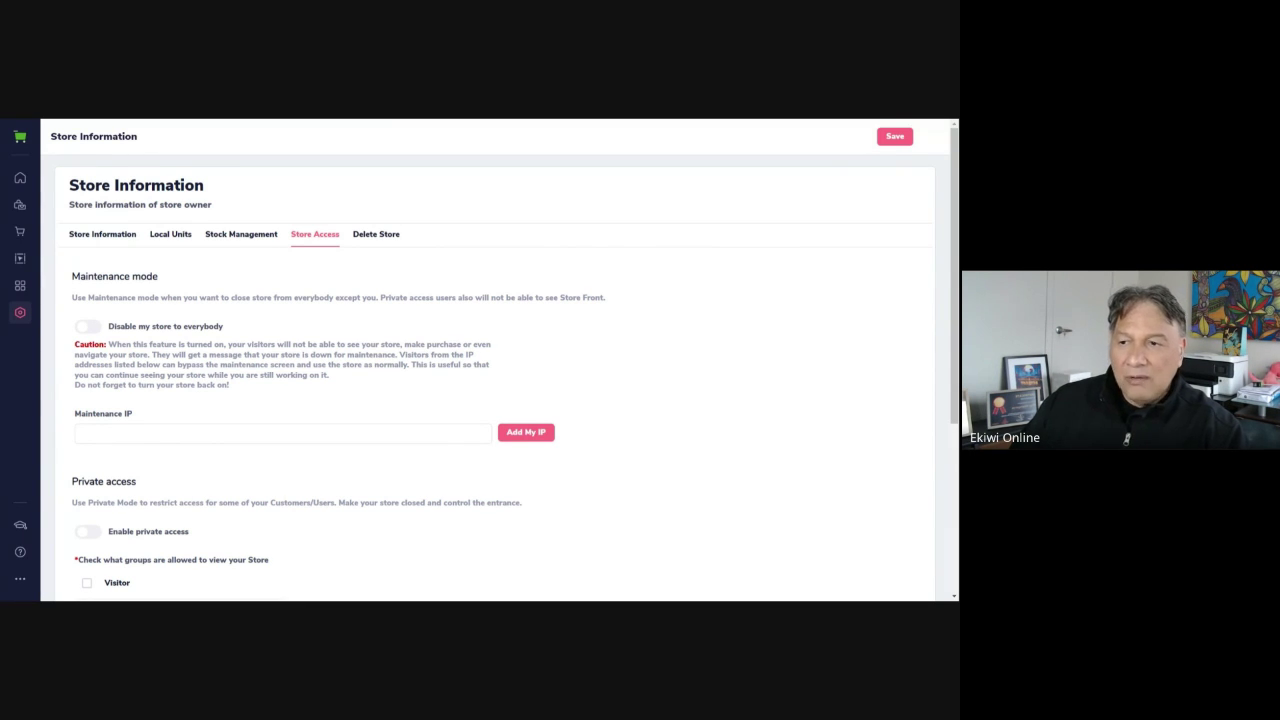
pyautogui.click(95, 327)
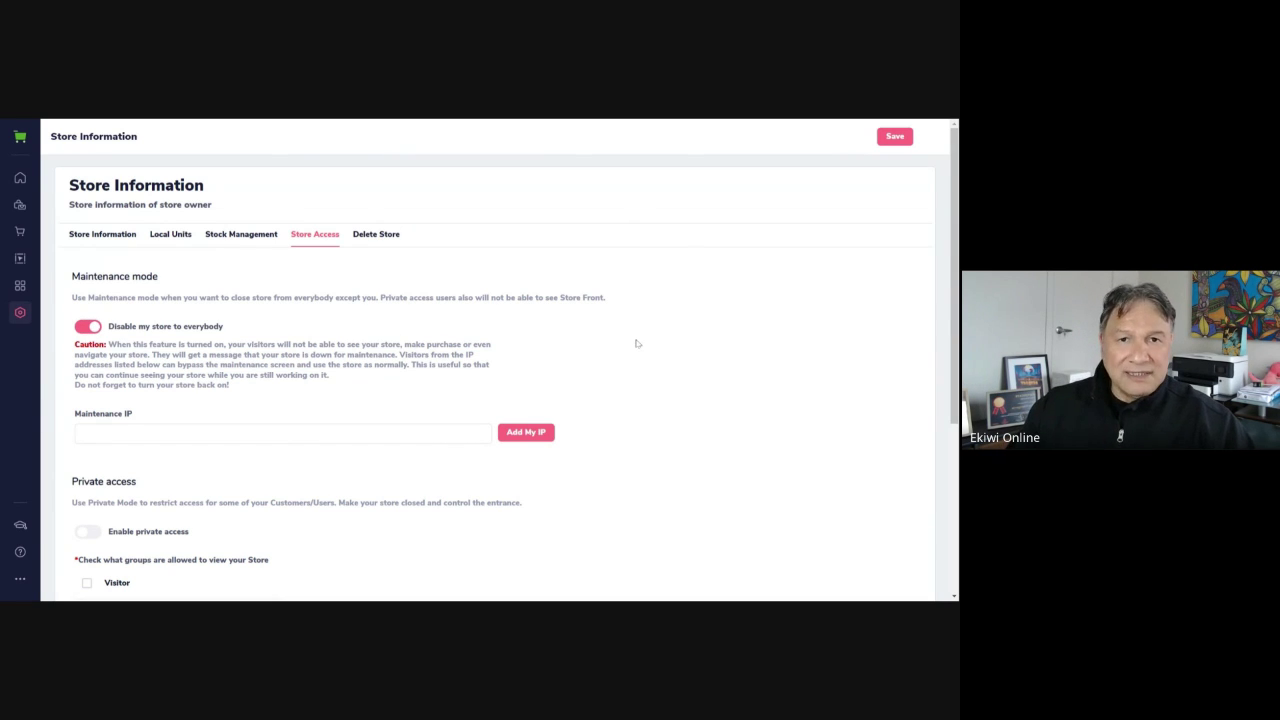
pyautogui.scroll(-2, 636, 345)
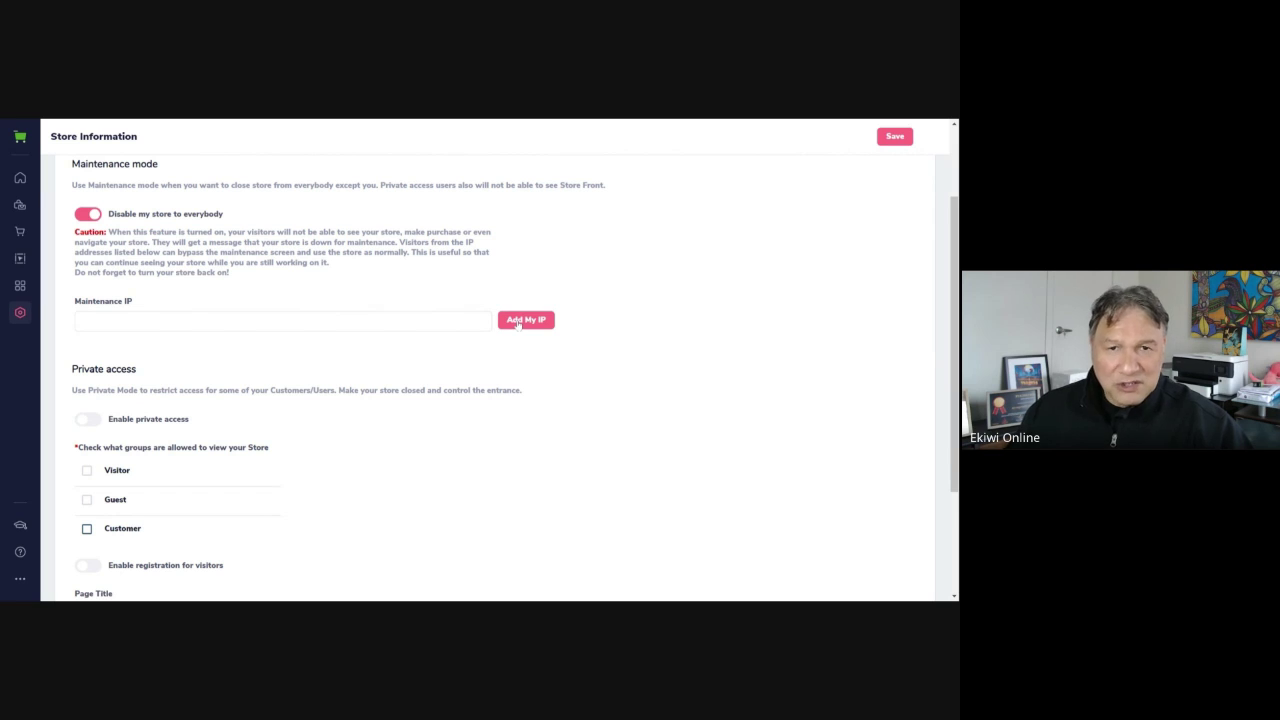
pyautogui.click(517, 322)
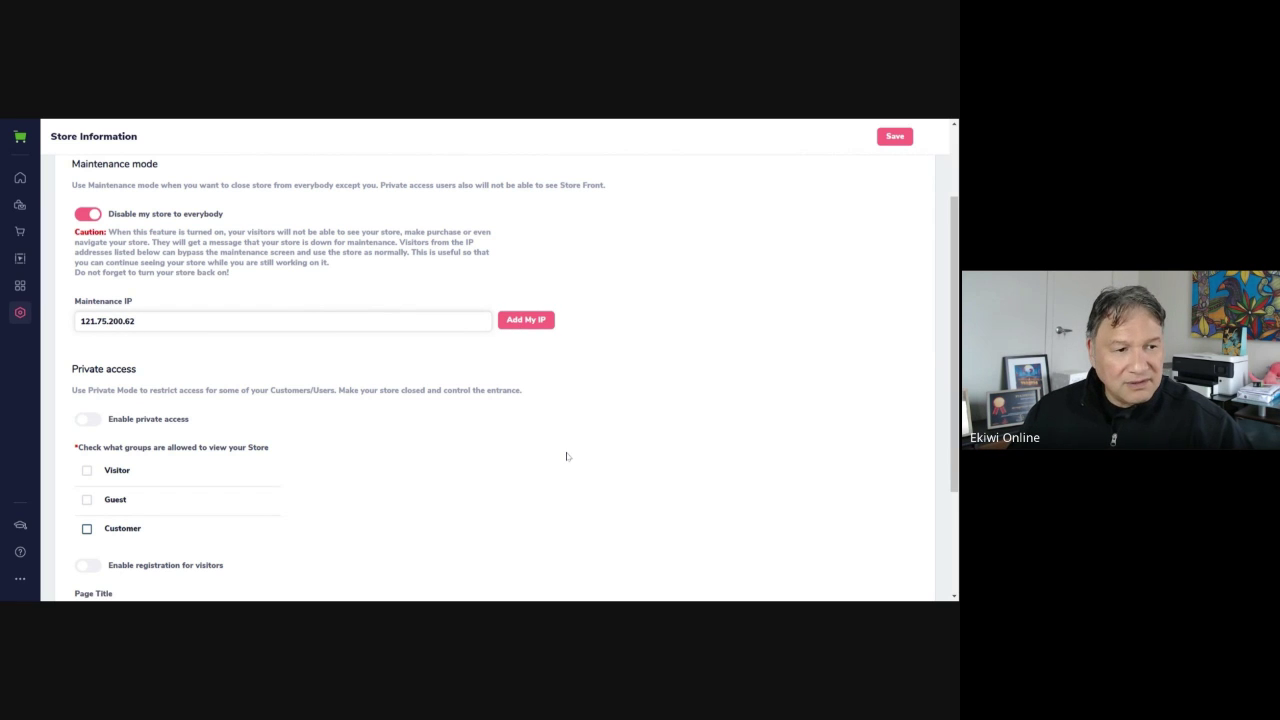
pyautogui.scroll(-2, 494, 376)
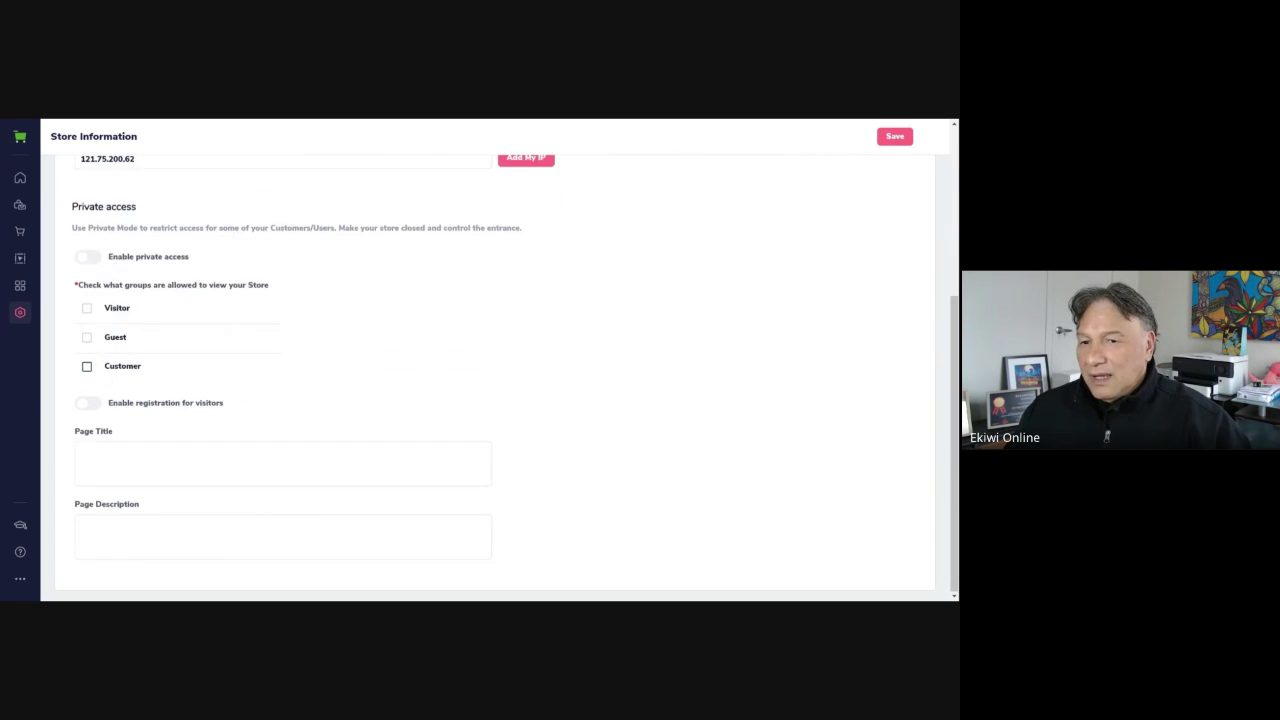
pyautogui.scroll(2, 494, 376)
pyautogui.scroll(-1, 229, 505)
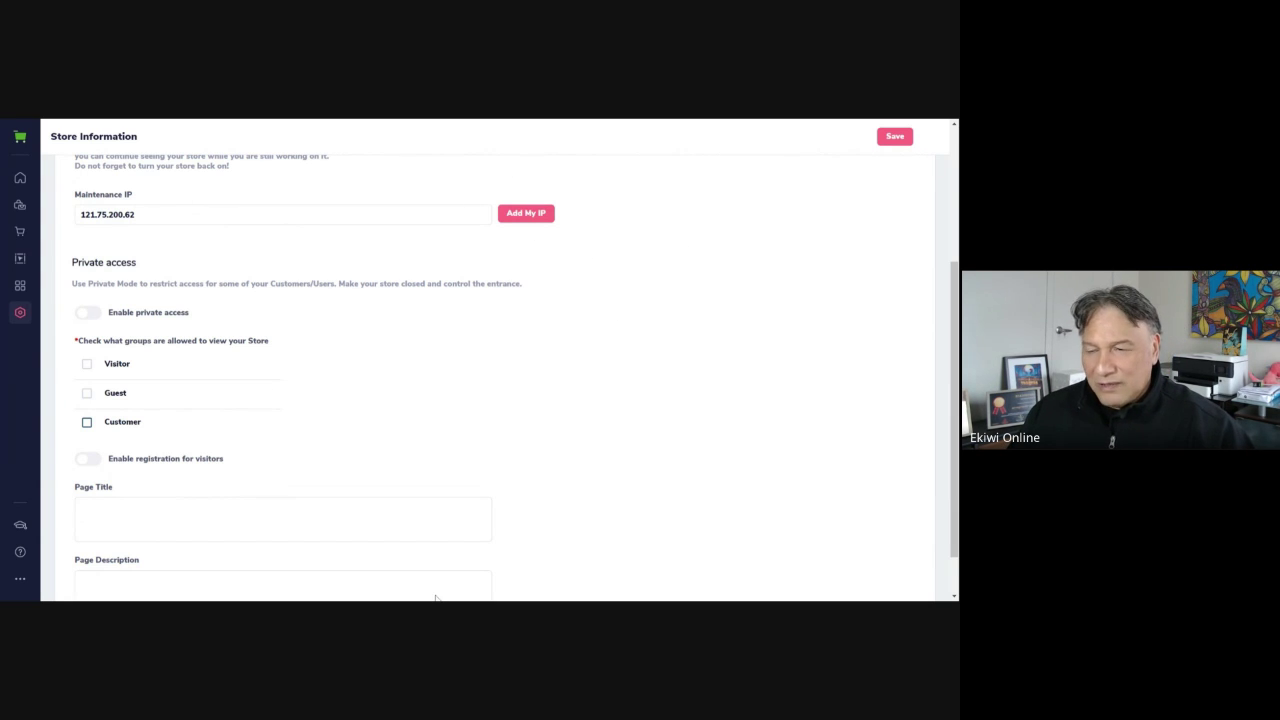
pyautogui.scroll(-1, 597, 410)
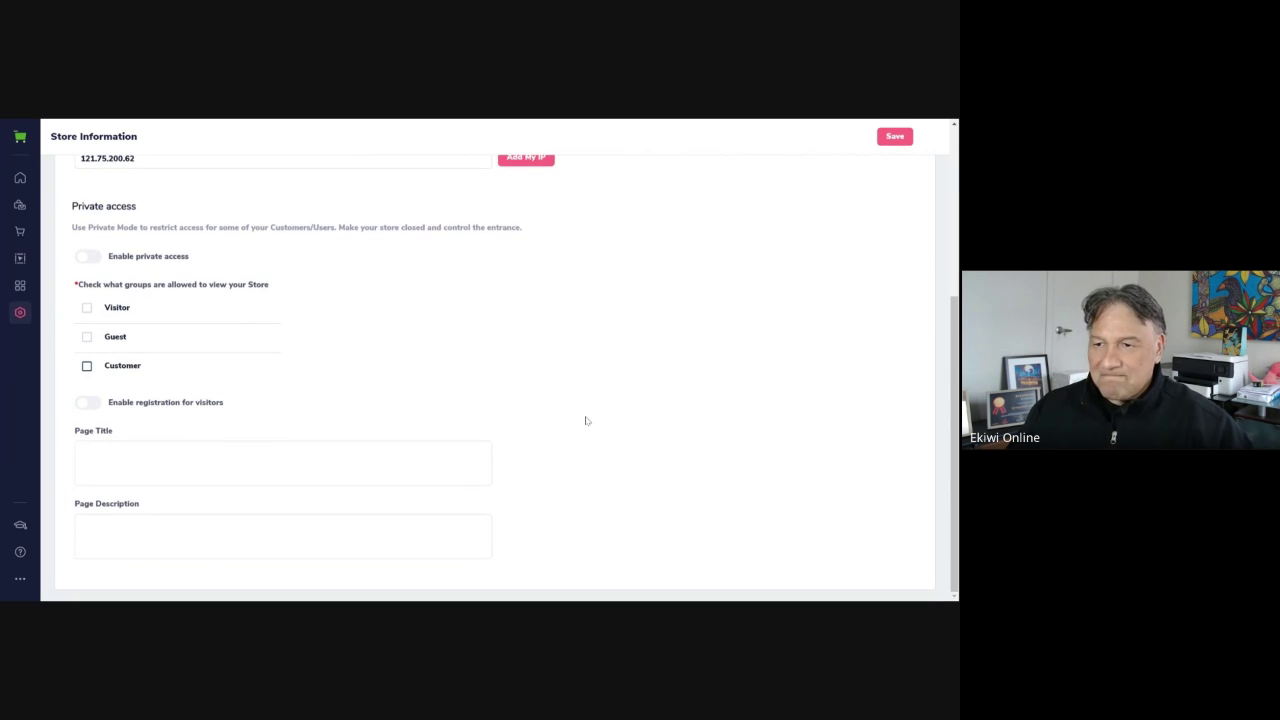
pyautogui.scroll(2, 412, 322)
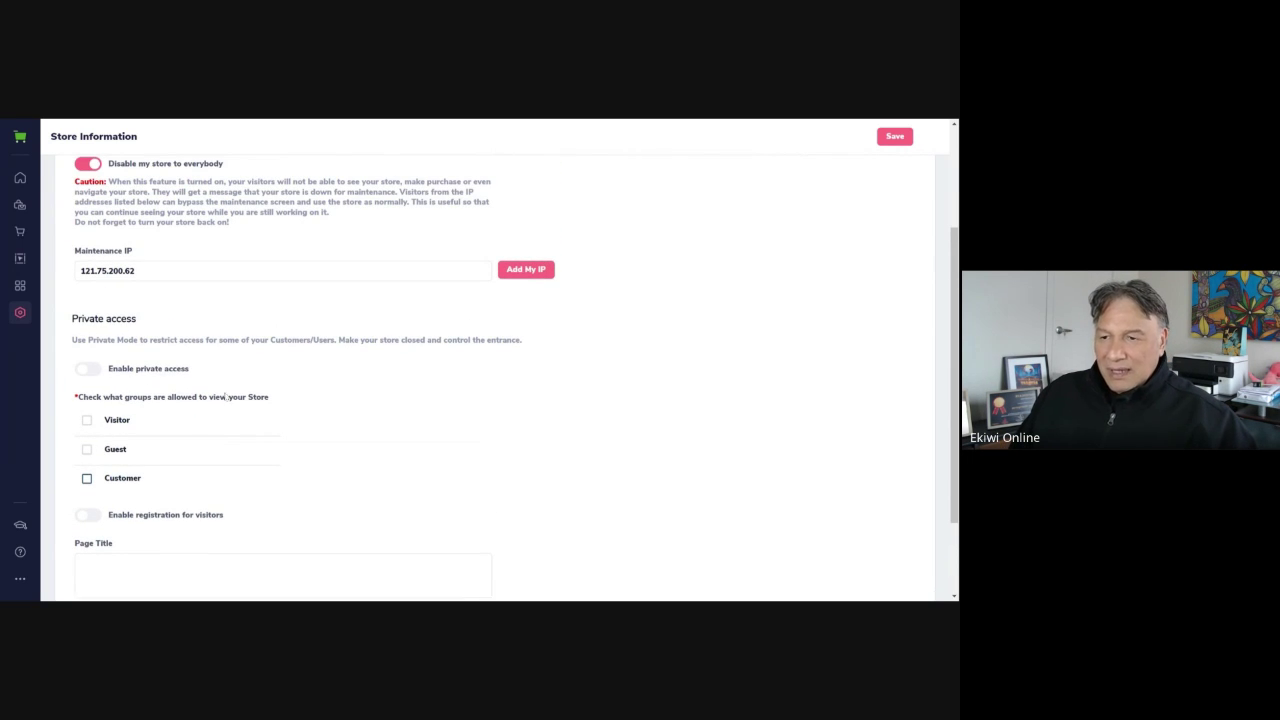
pyautogui.scroll(-1, 283, 469)
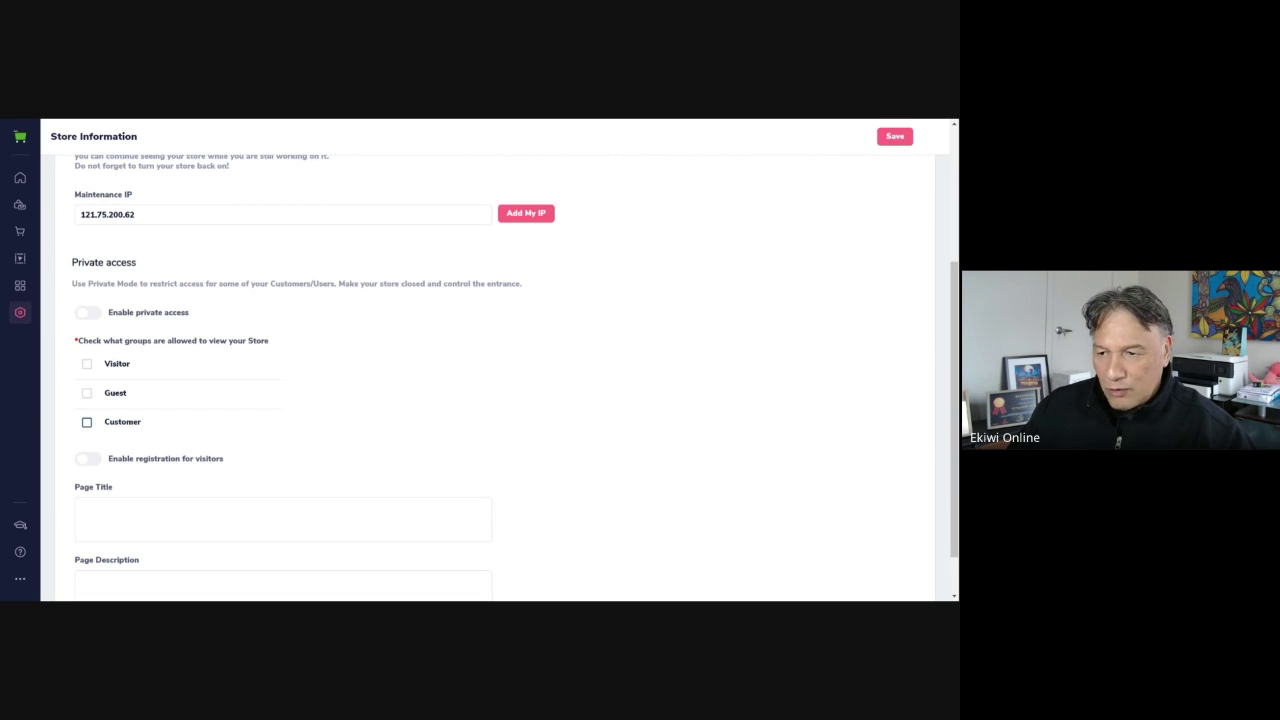
pyautogui.scroll(-1, 487, 400)
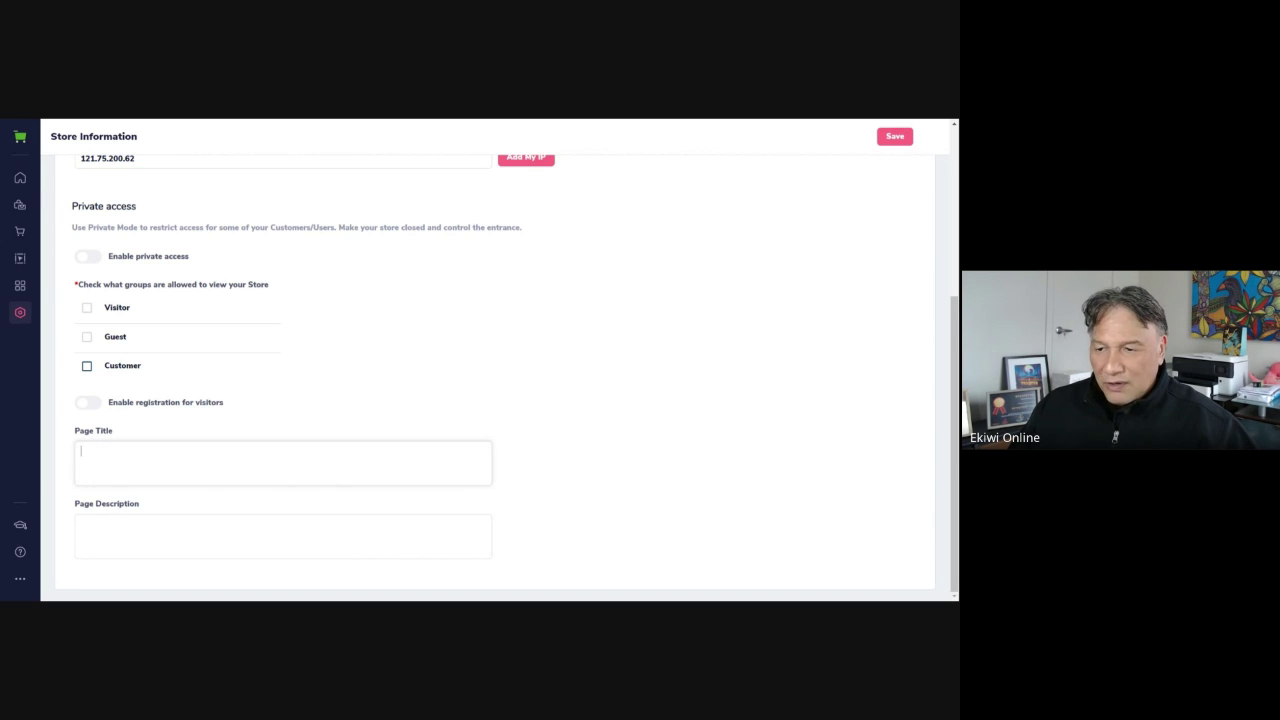
# Set the maintenance Page Title to 'IN CONSTRUCTION' and save the store access settings
pyautogui.write('M')
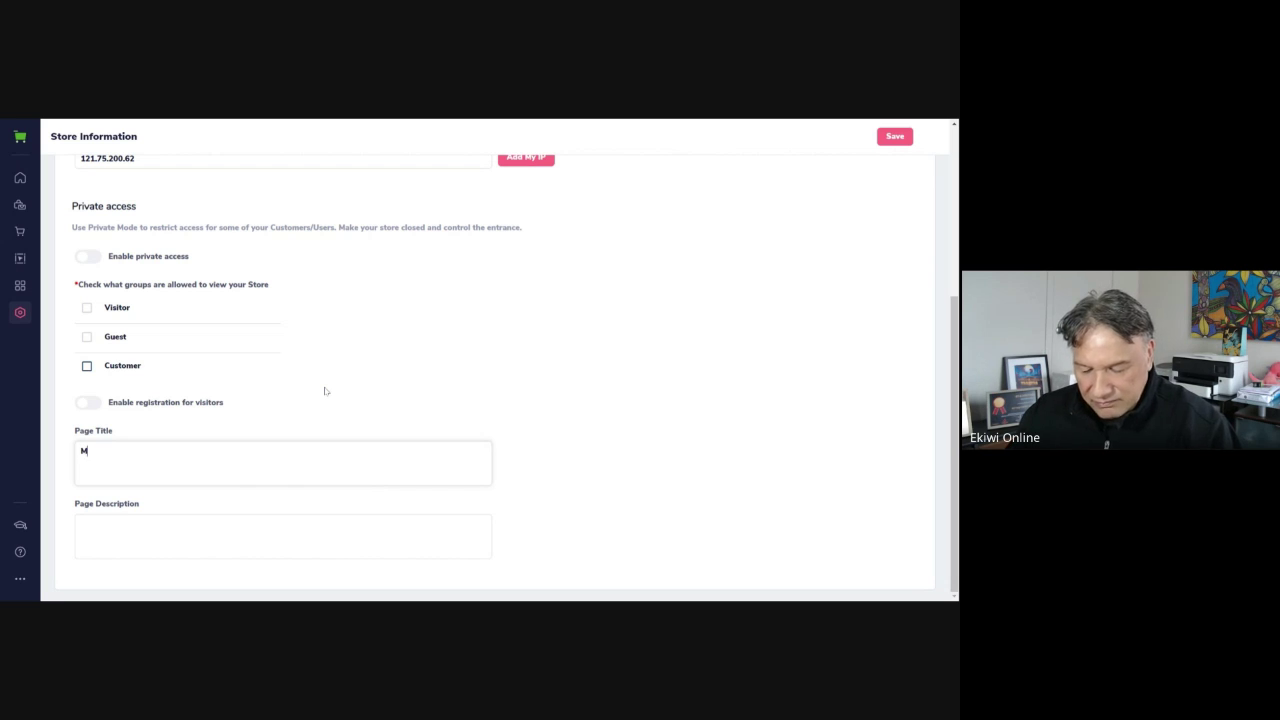
pyautogui.press('BackSpace')
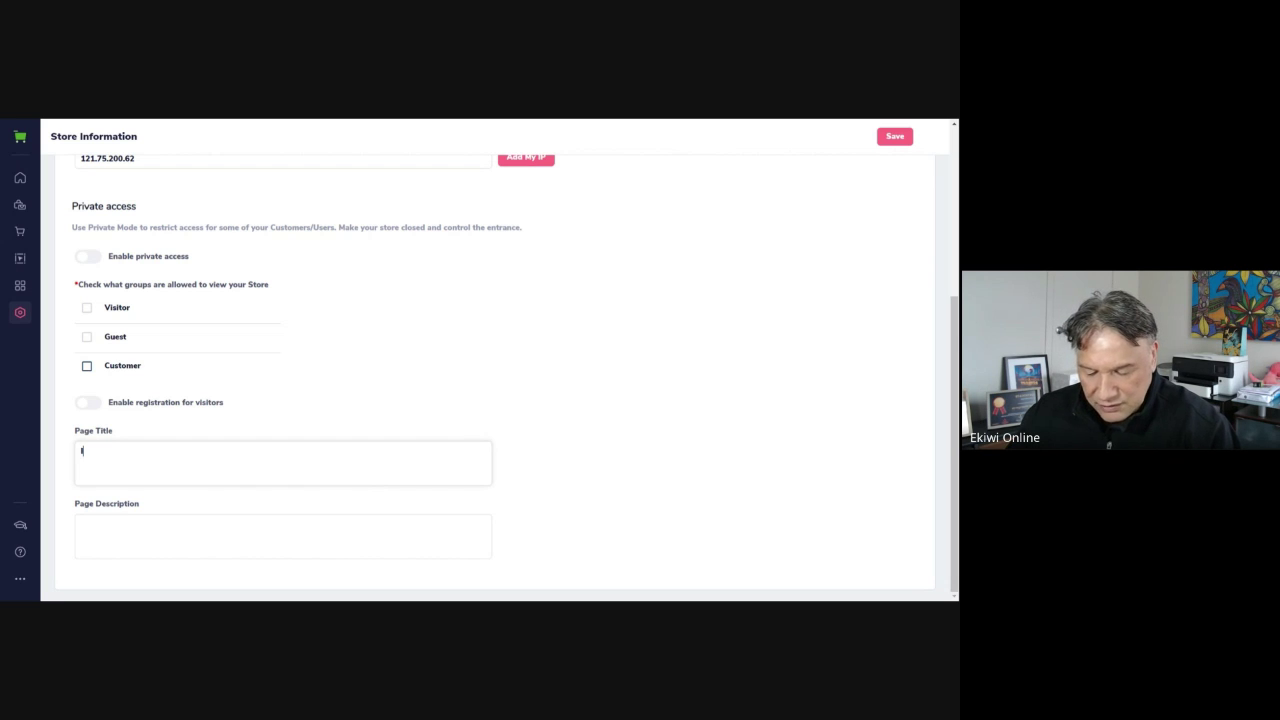
pyautogui.write('IN CONS')
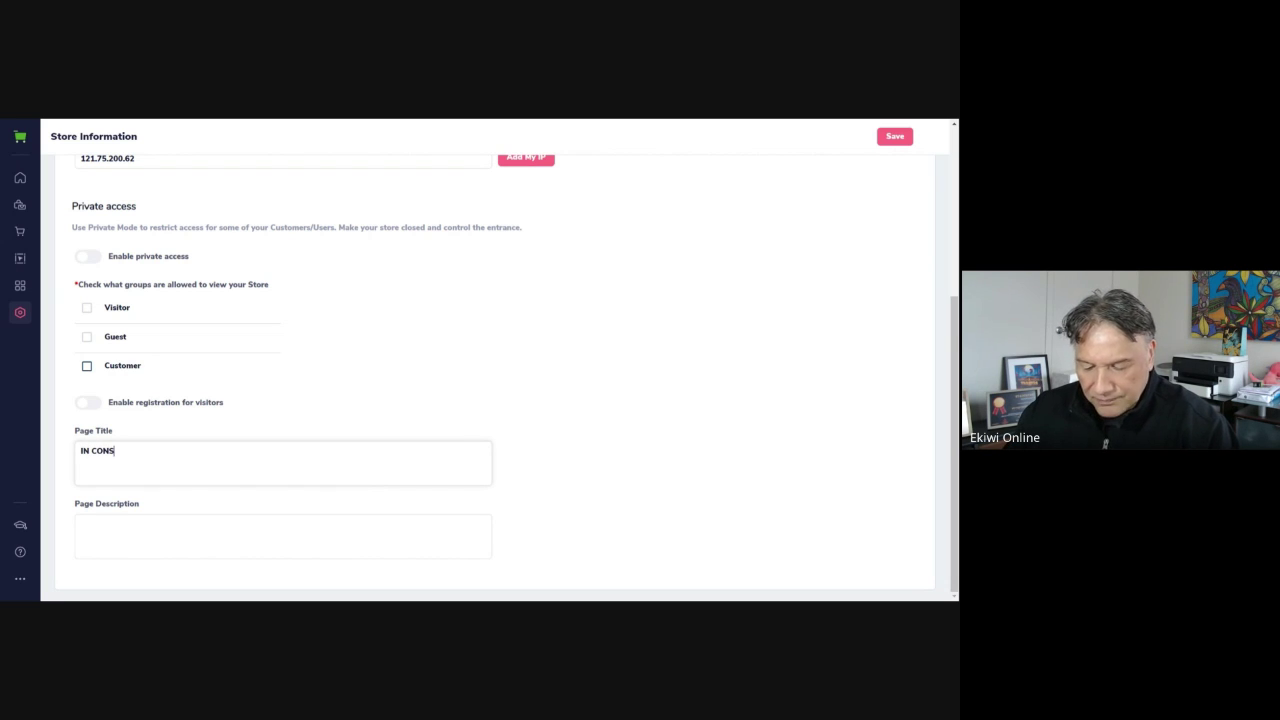
pyautogui.write('TRUCTI')
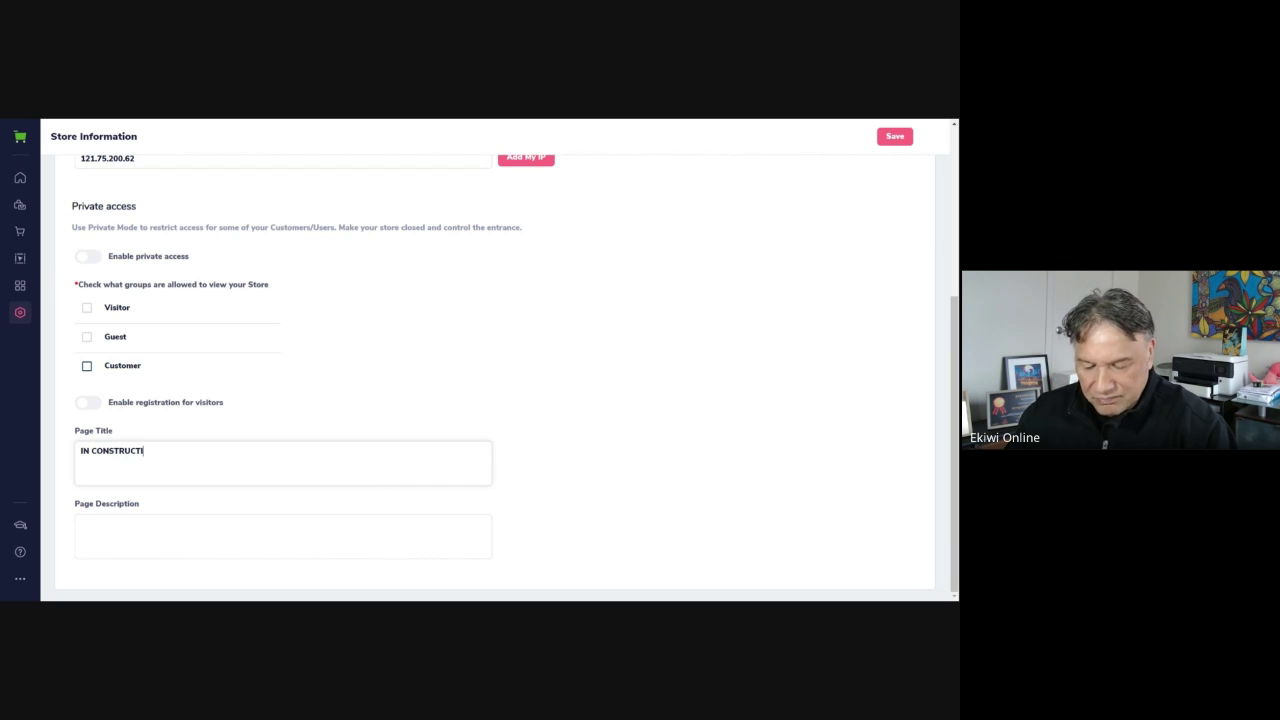
pyautogui.write('ON')
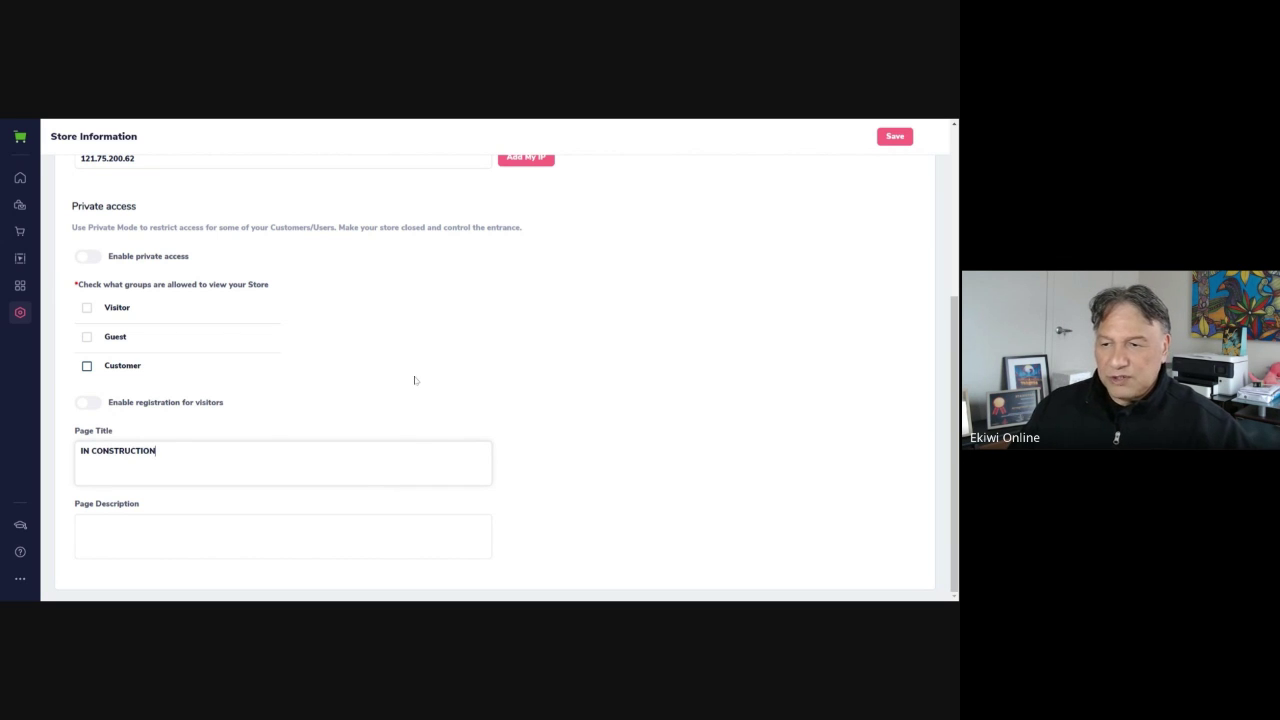
pyautogui.click(415, 380)
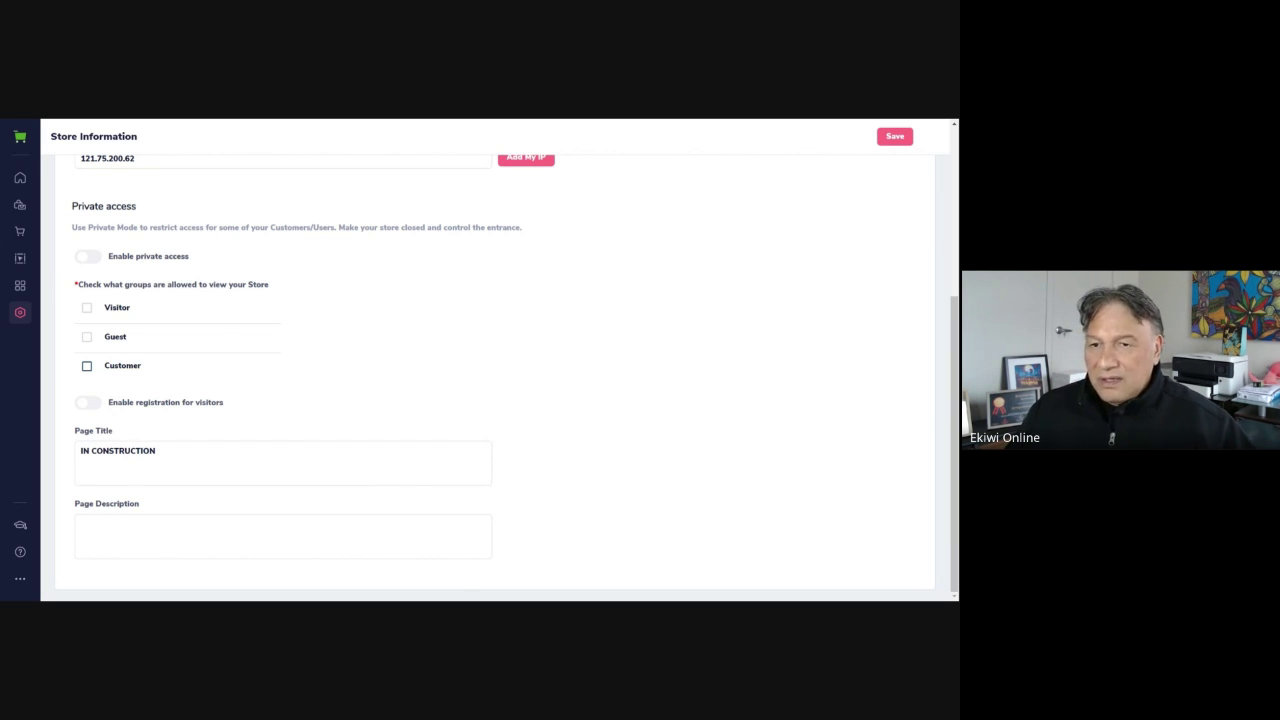
pyautogui.click(360, 520)
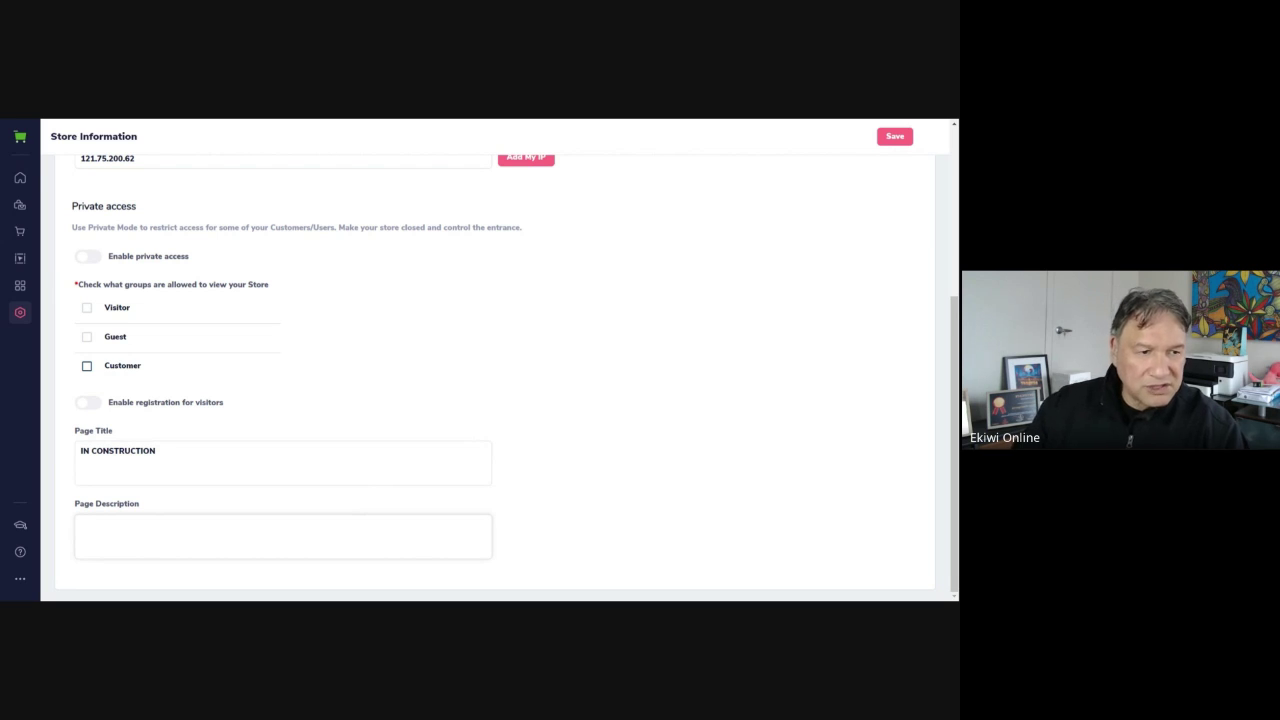
pyautogui.scroll(1, 342, 421)
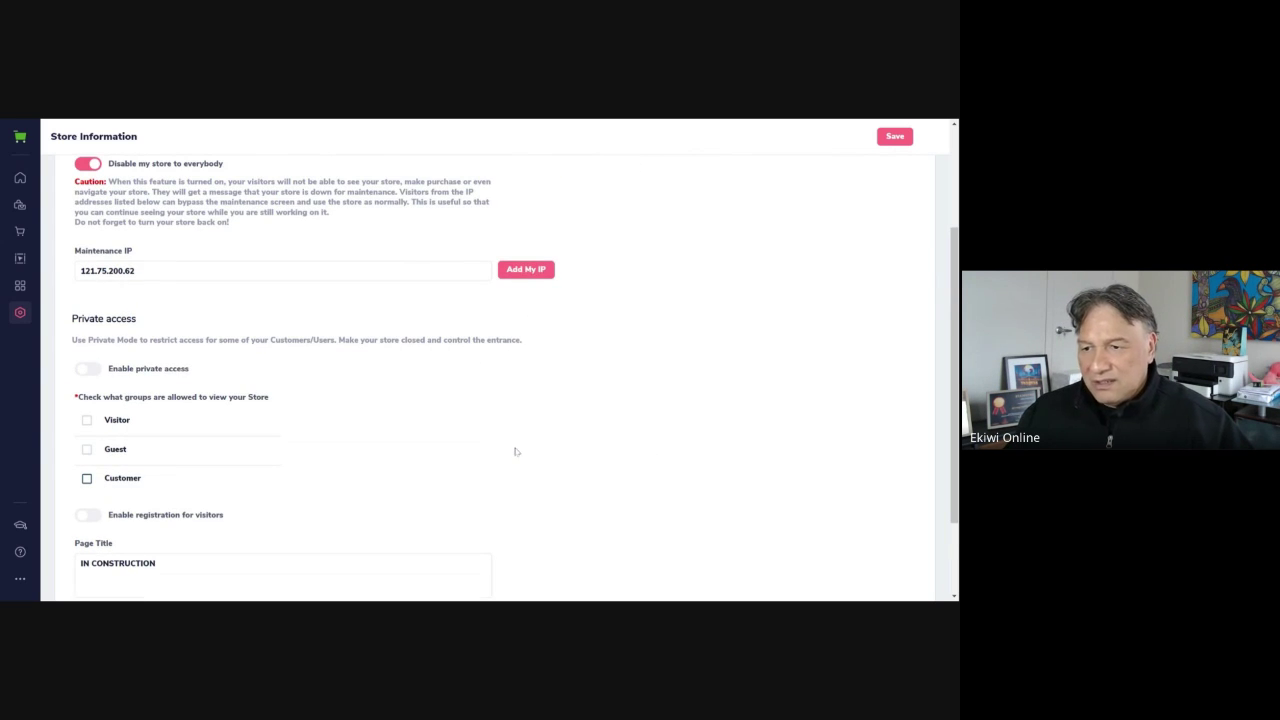
pyautogui.scroll(2, 516, 451)
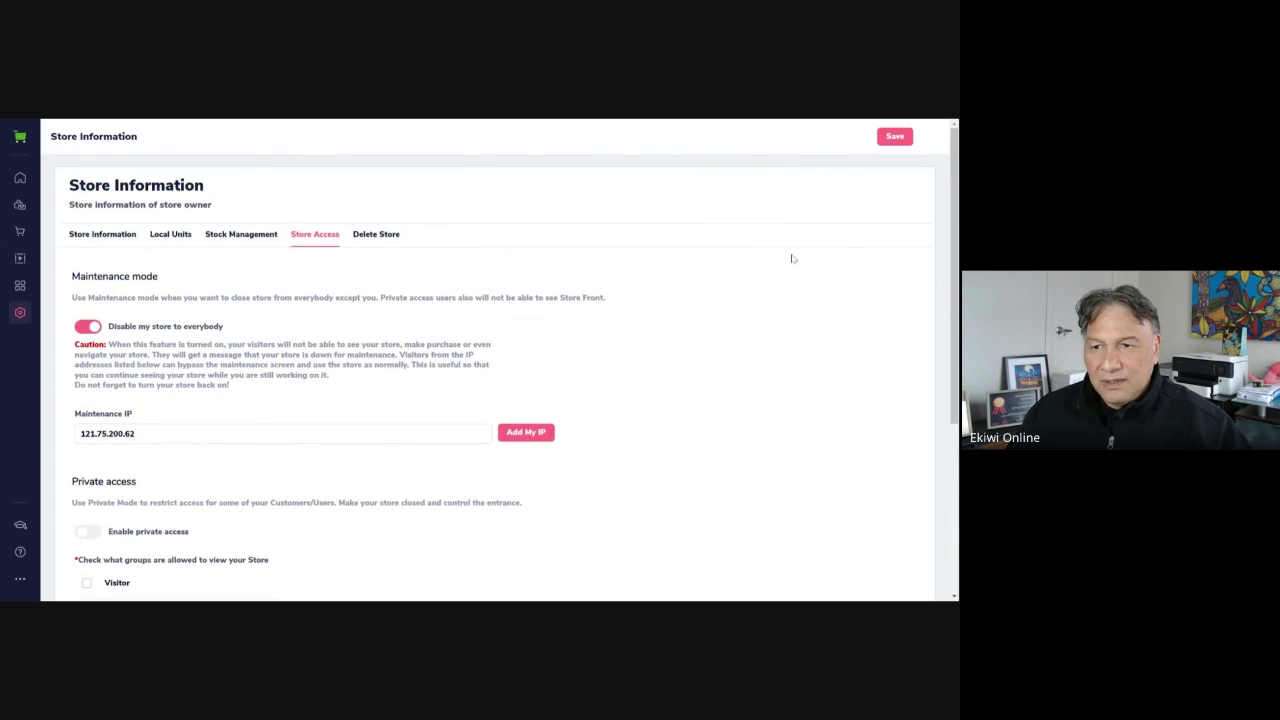
pyautogui.click(887, 144)
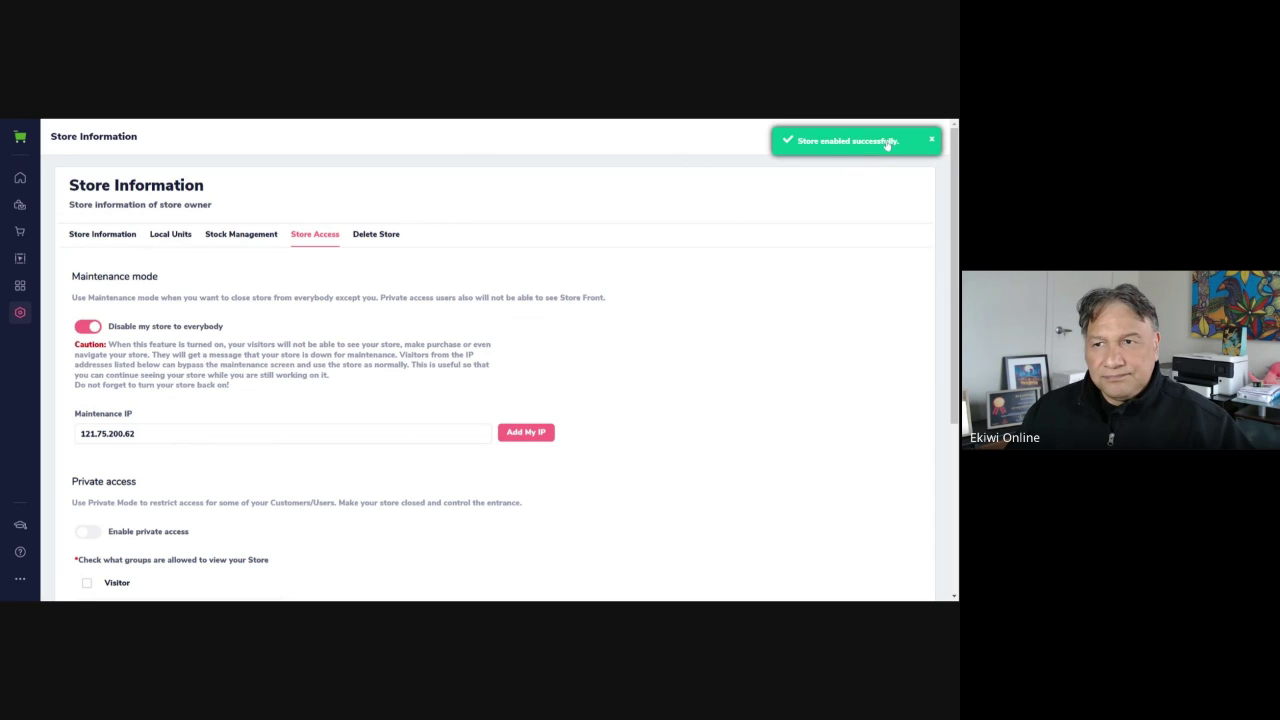
# Review the Delete Store caution and DELETEMYSTORE prompt without deleting, then save the settings
pyautogui.click(382, 238)
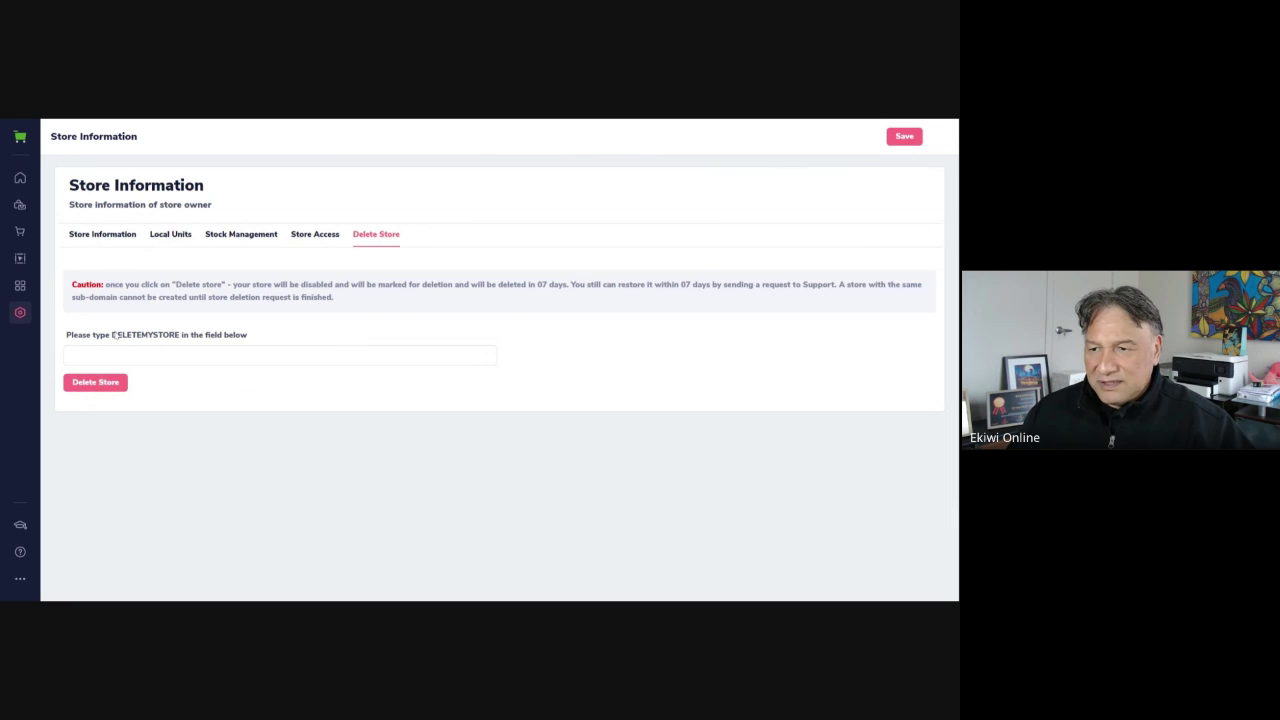
pyautogui.moveTo(112, 337); pyautogui.dragTo(182, 342)
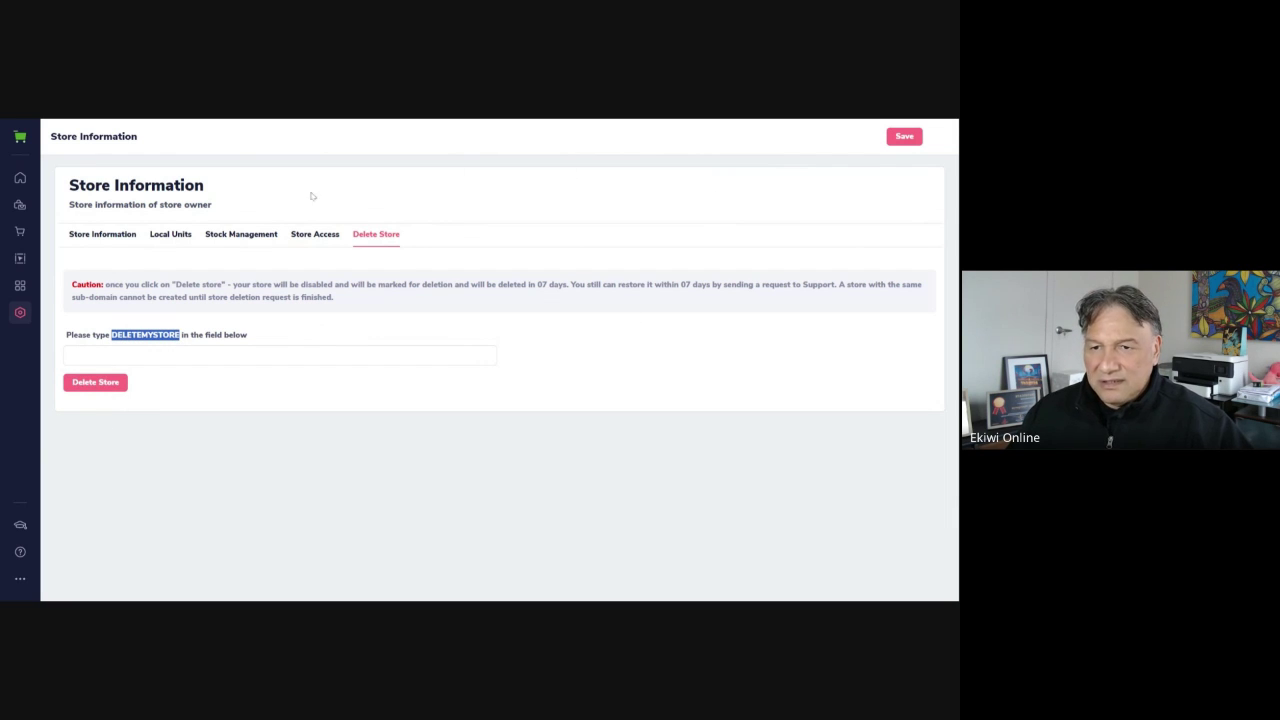
pyautogui.click(432, 188)
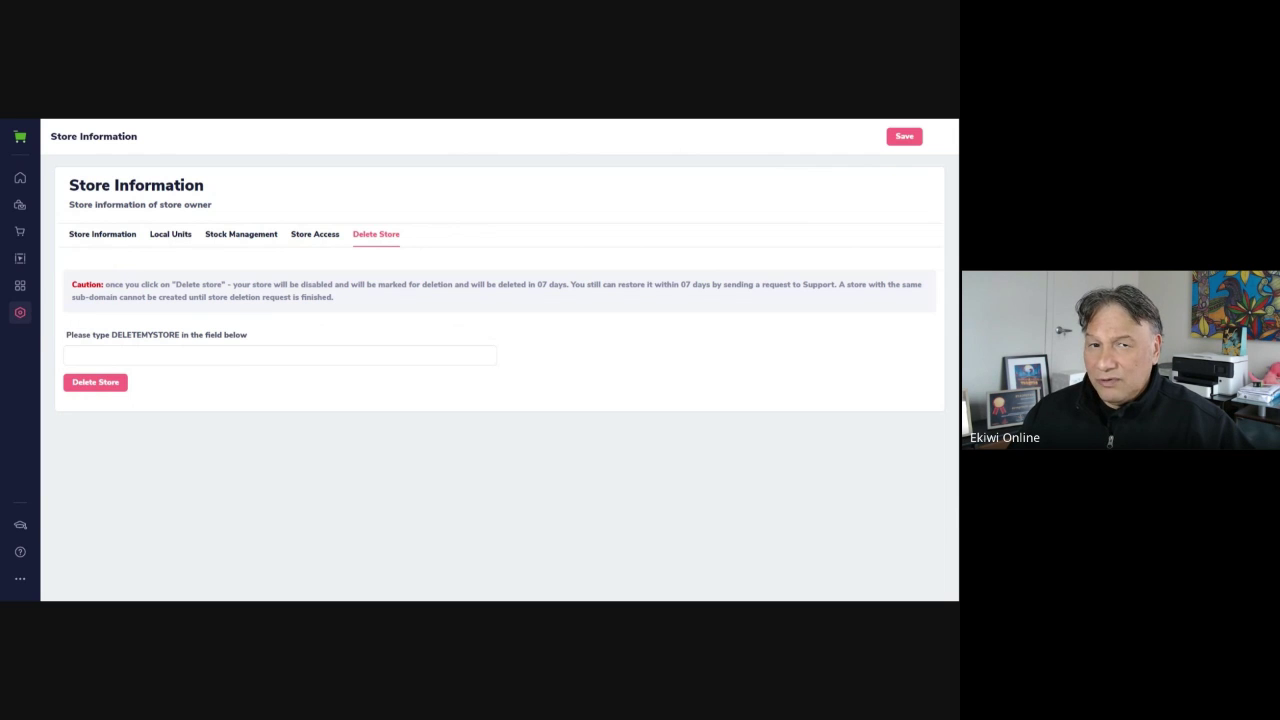
pyautogui.click(910, 141)
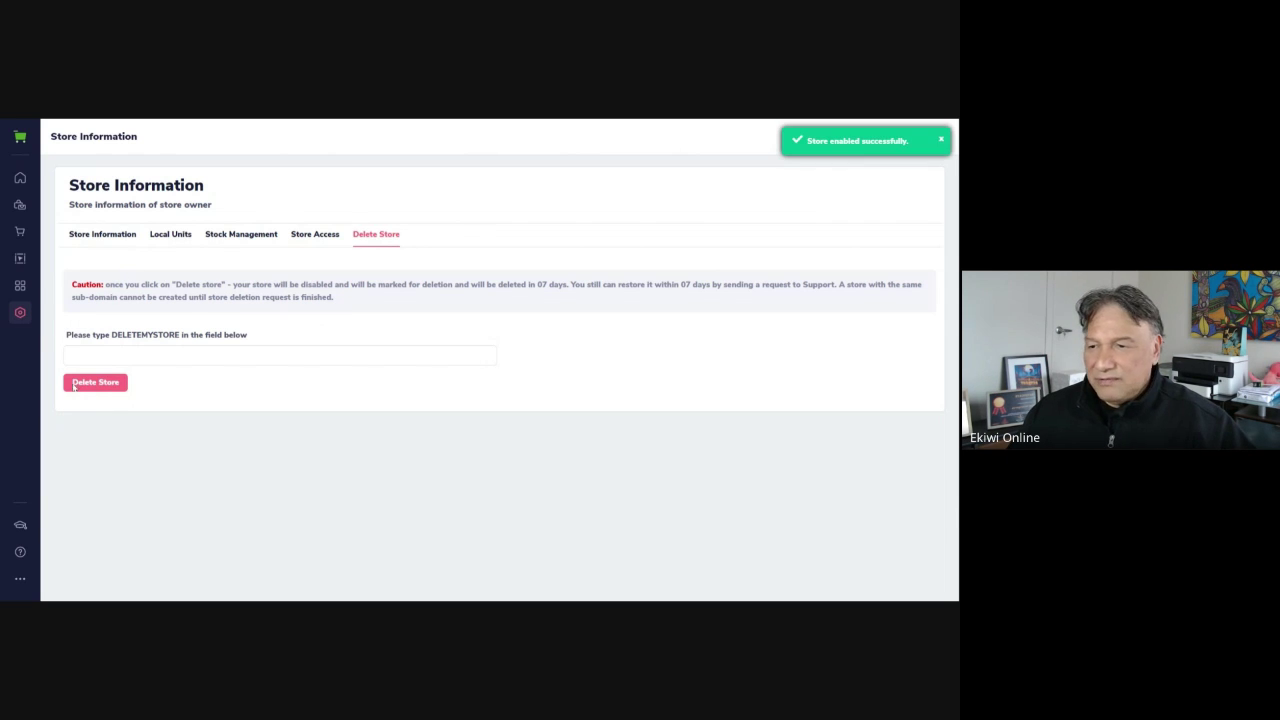
# Browse the Payment gateways tiles: GroovePay, Stripe, PayPal, Authorize.Net, NMI, 2checkout, Cash On Delivery
pyautogui.click(21, 315)
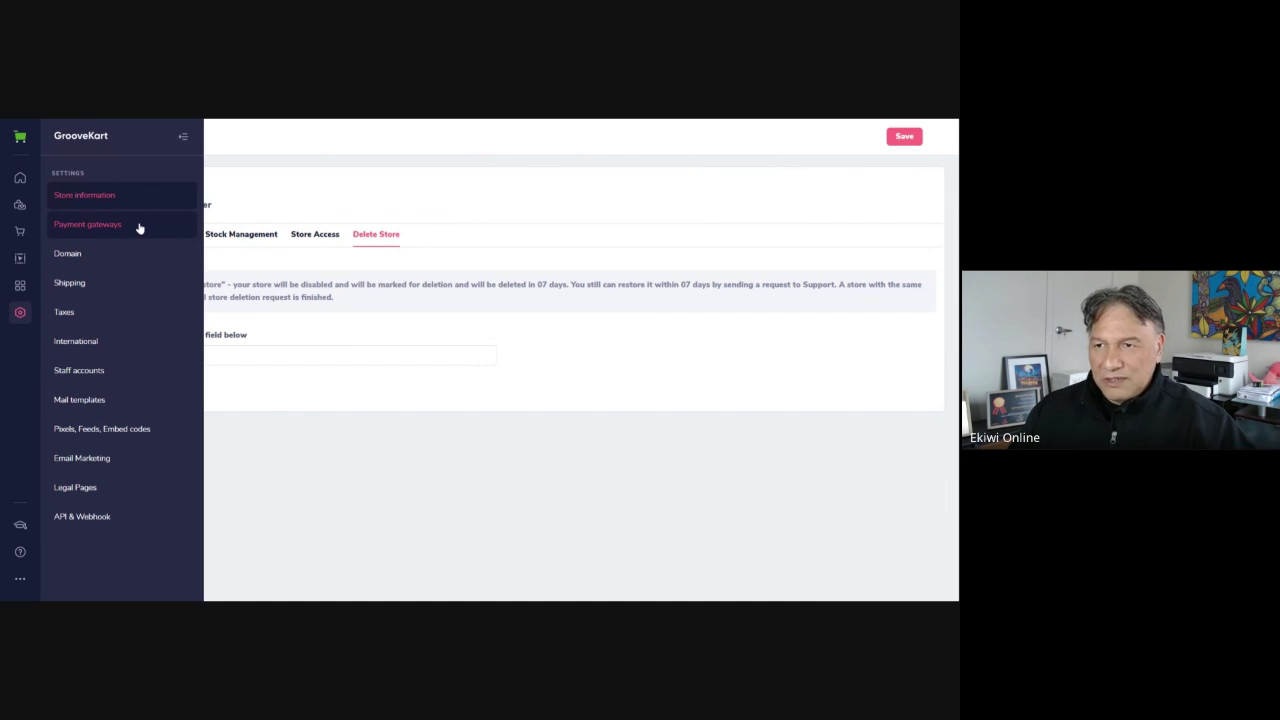
pyautogui.click(138, 231)
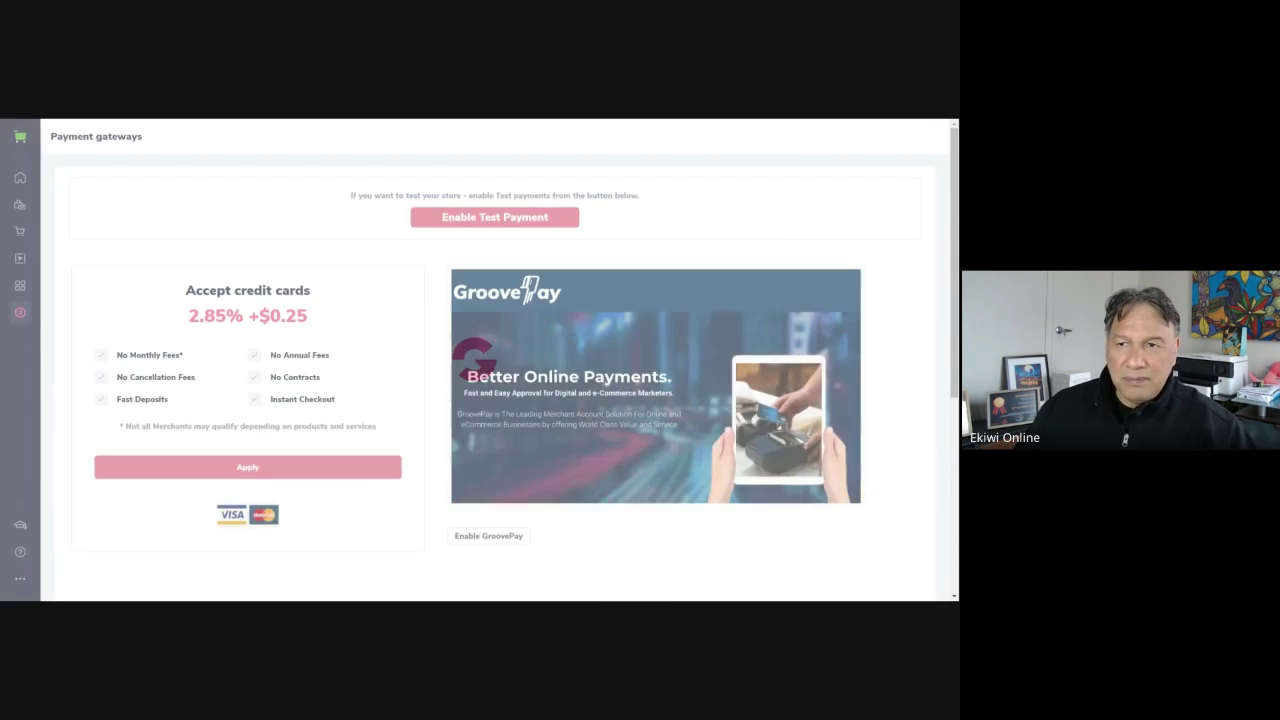
pyautogui.scroll(-1, 441, 408)
pyautogui.scroll(-1, 441, 408)
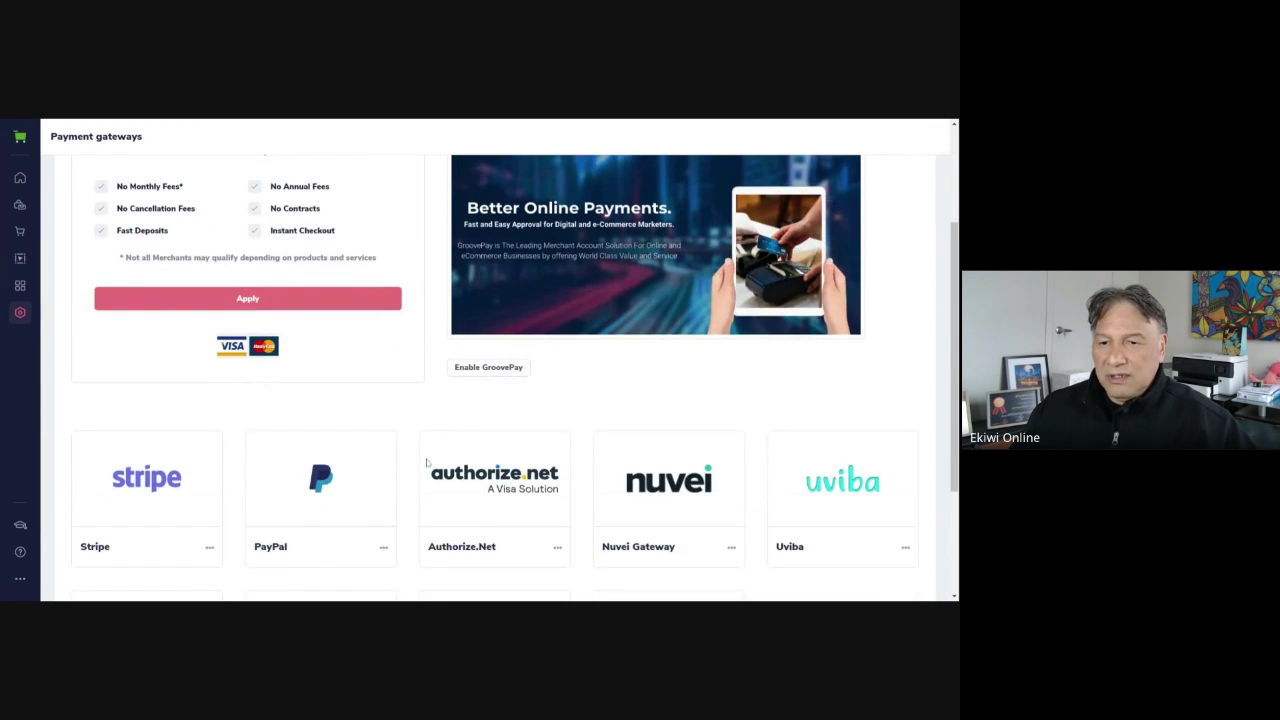
pyautogui.scroll(3, 446, 495)
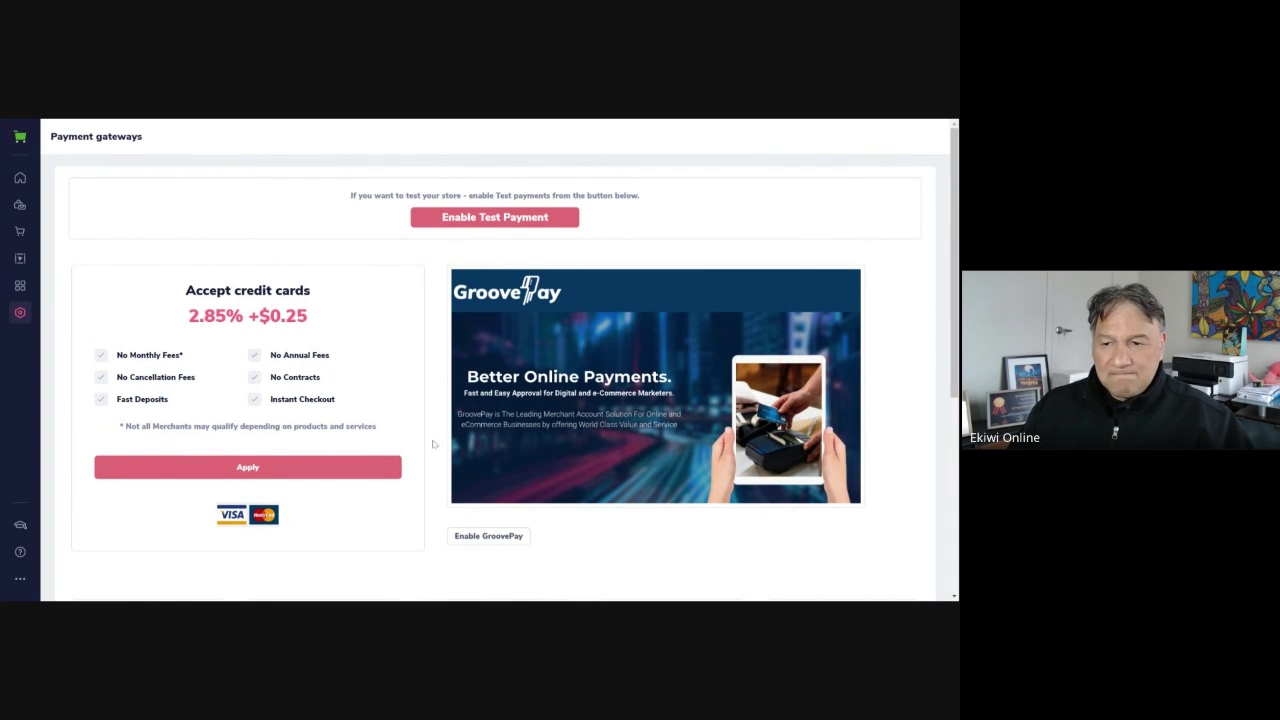
pyautogui.scroll(-1, 425, 463)
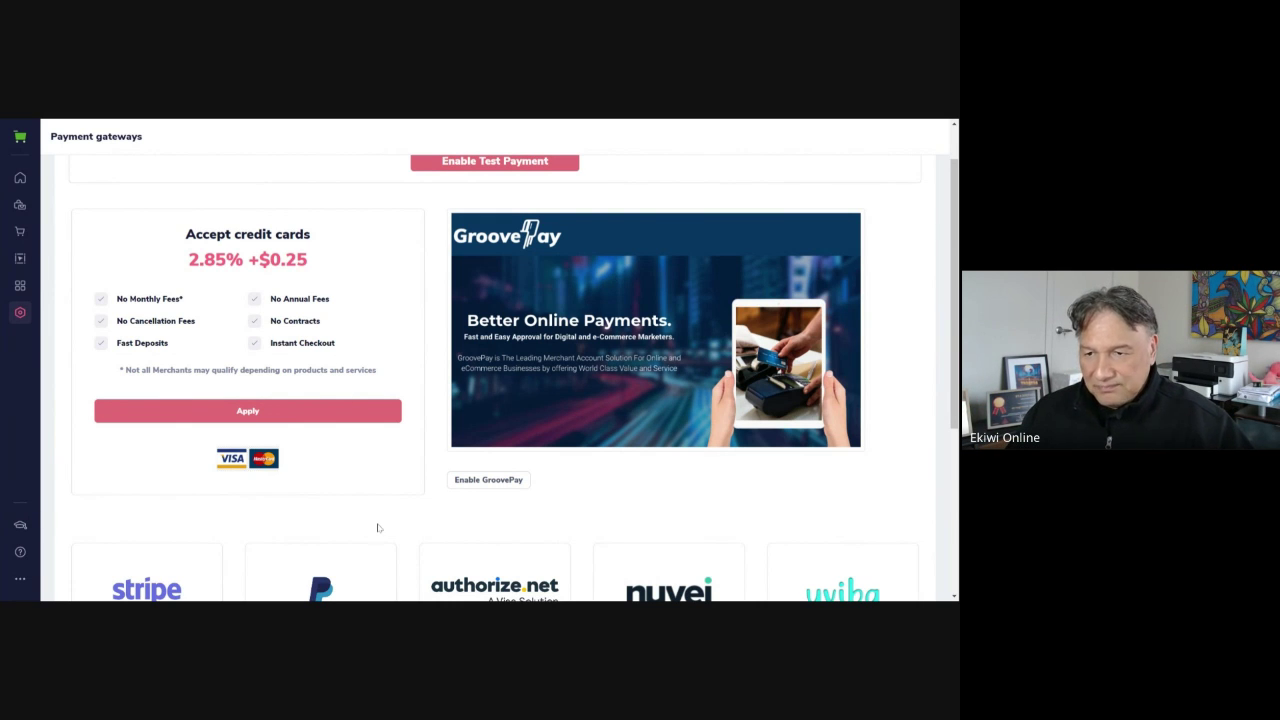
pyautogui.scroll(-3, 398, 457)
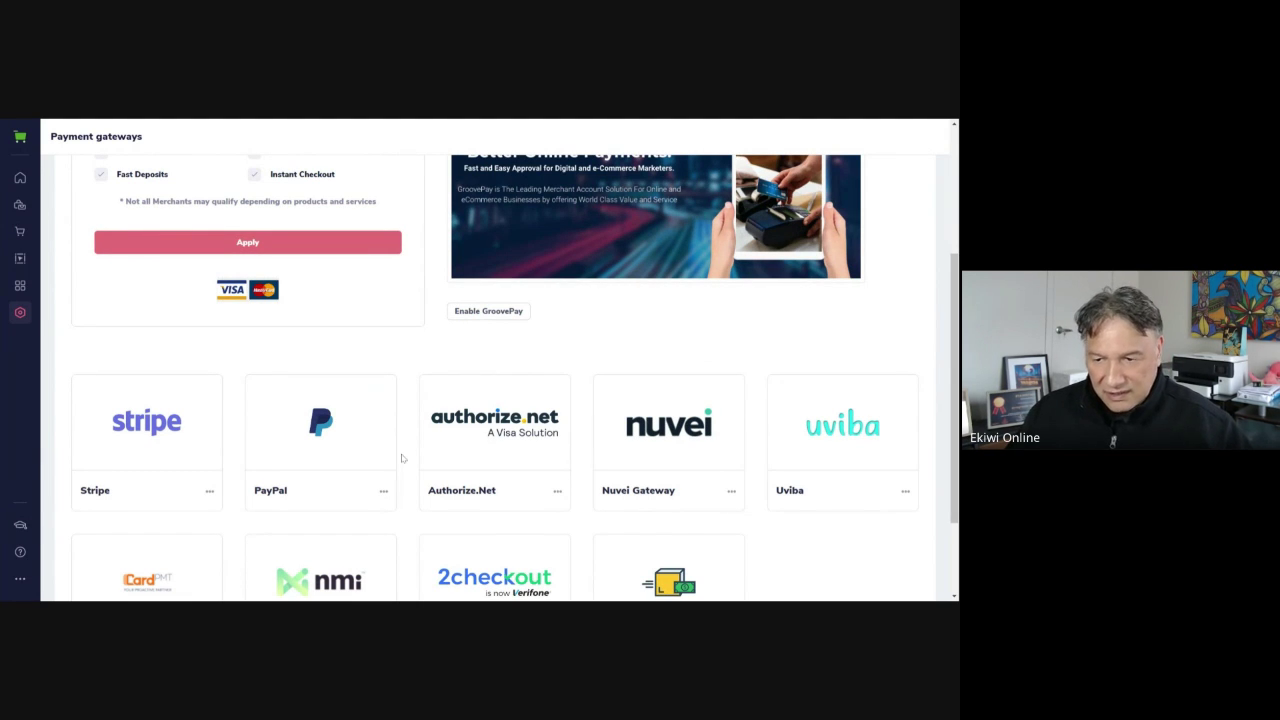
pyautogui.scroll(-2, 648, 326)
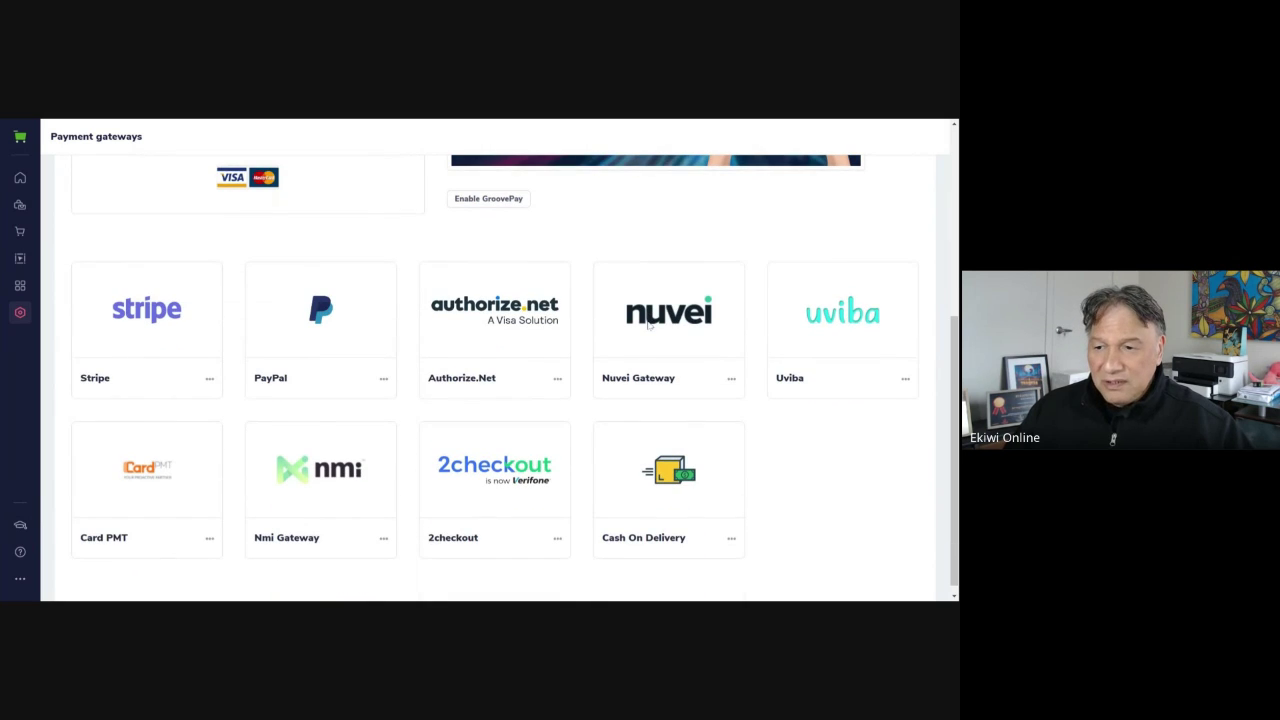
# Confirm Stripe is Active and review its empty publishable and secret key settings
pyautogui.click(209, 381)
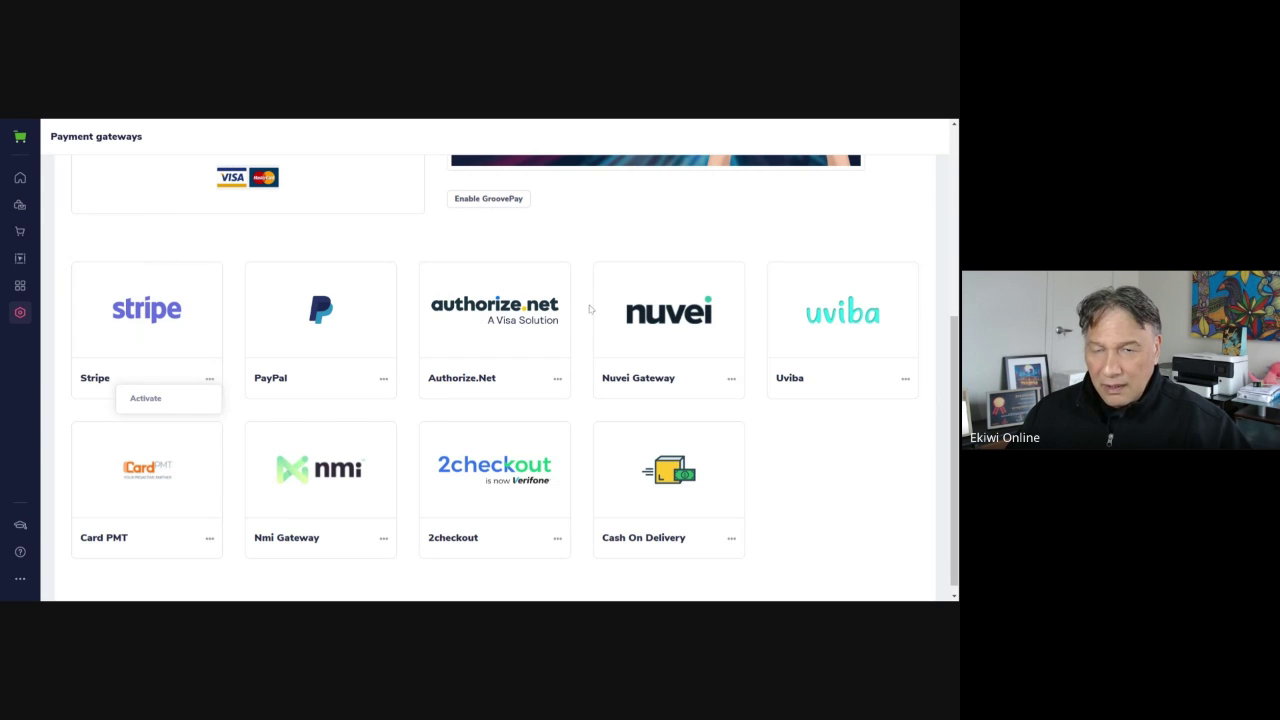
pyautogui.press('F5')
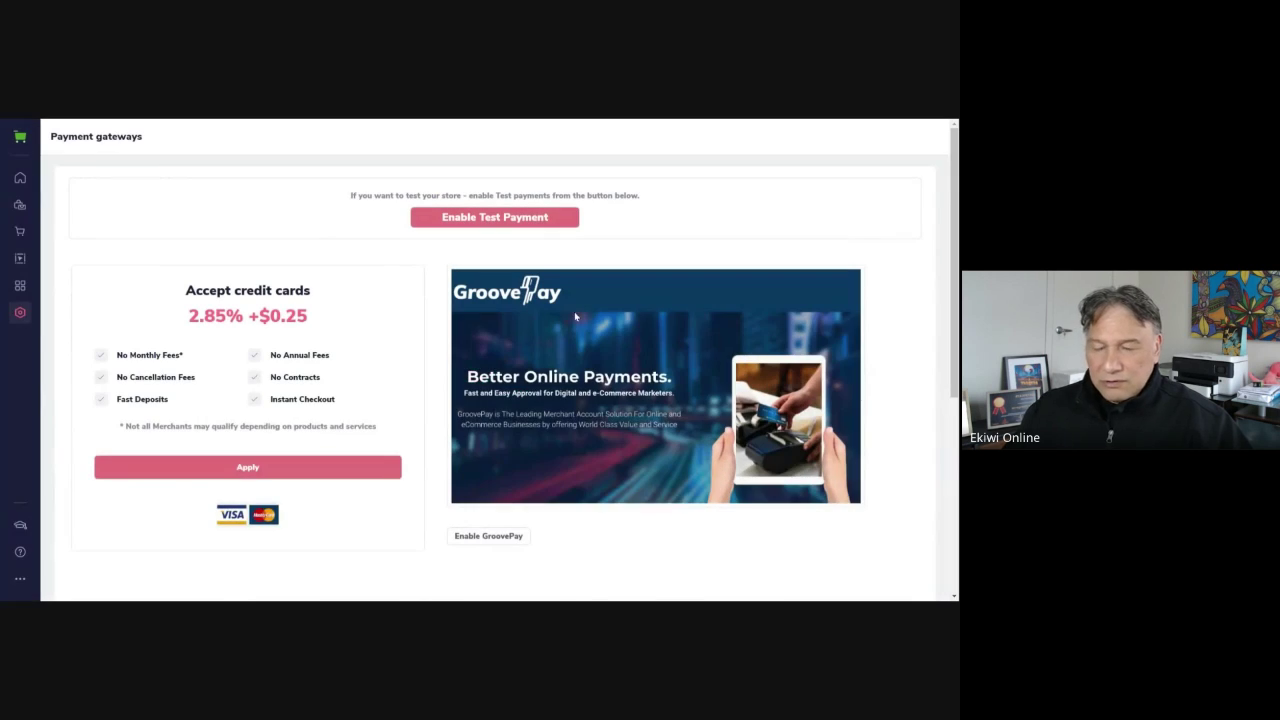
pyautogui.scroll(-3, 420, 365)
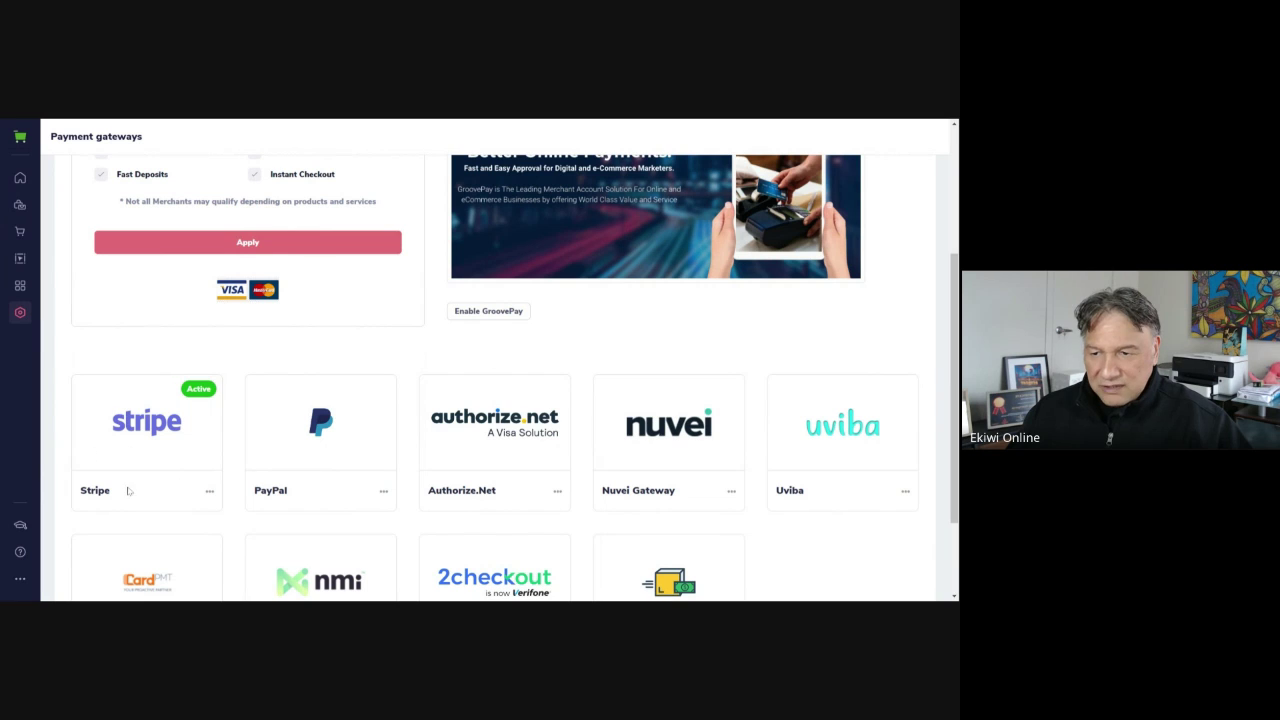
pyautogui.click(210, 492)
pyautogui.click(148, 517)
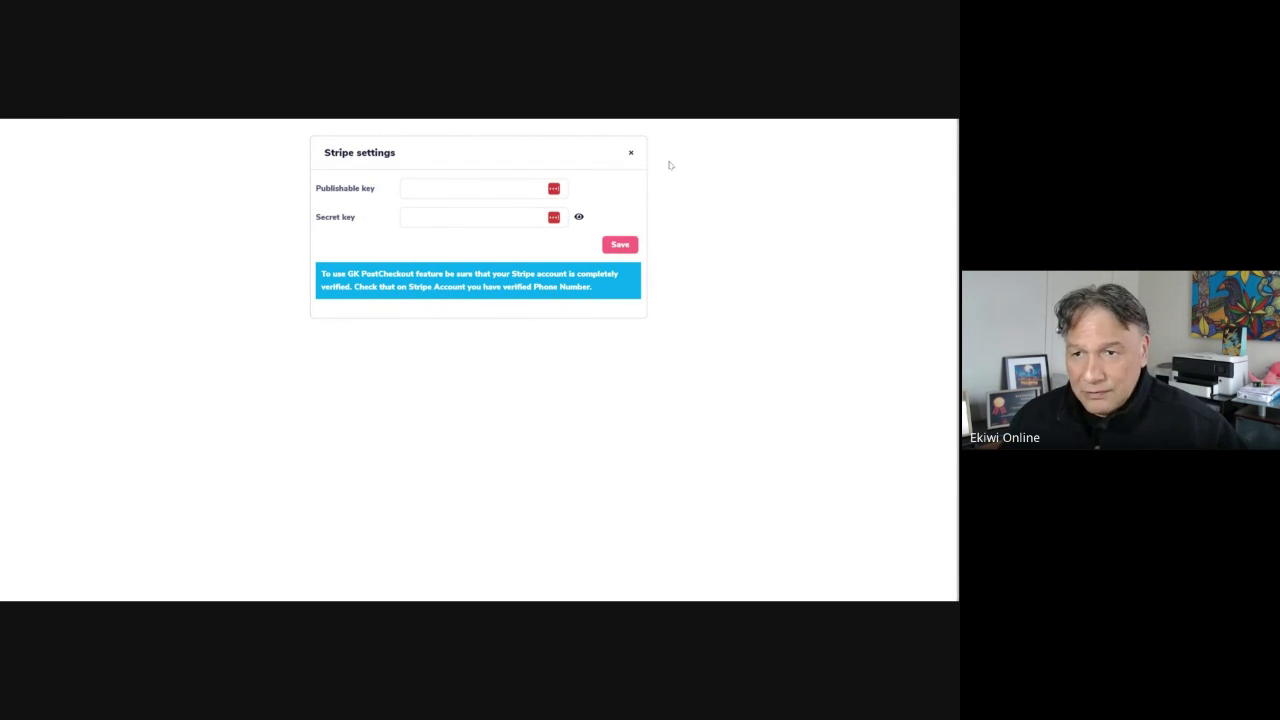
pyautogui.click(631, 152)
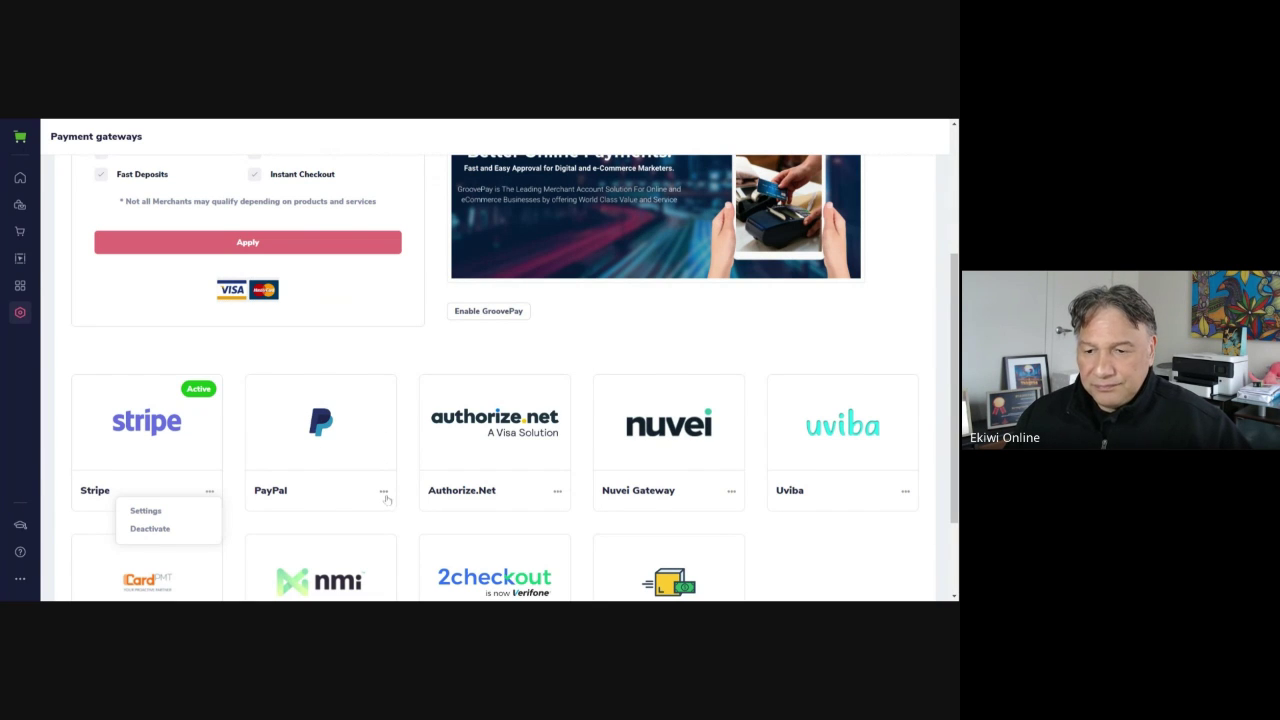
pyautogui.click(384, 493)
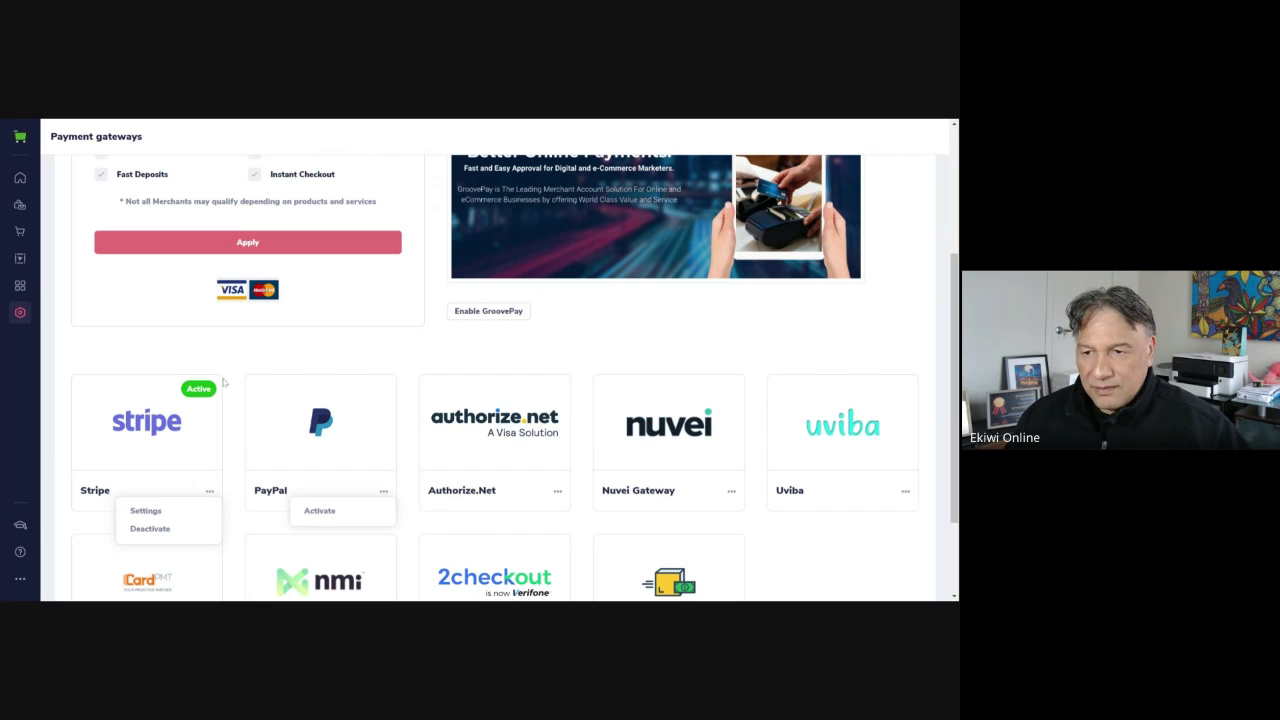
# Activate PayPal as a payment gateway alongside Stripe
pyautogui.click(318, 511)
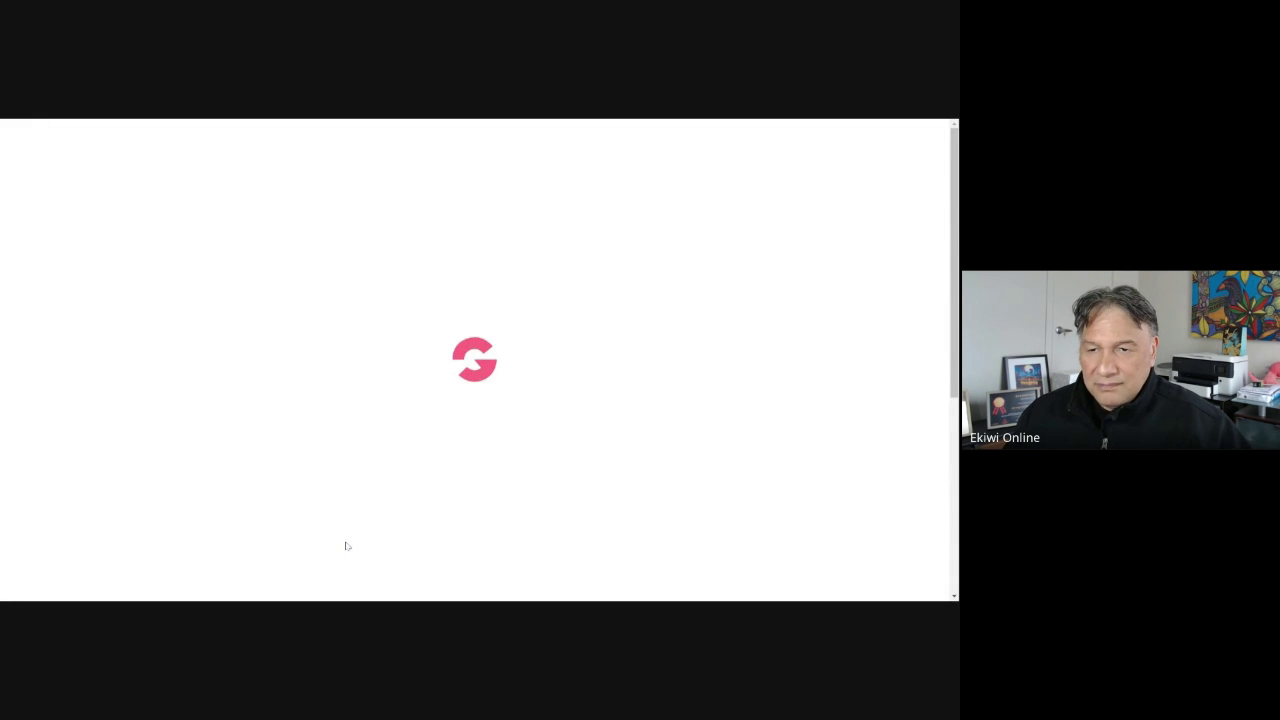
pyautogui.scroll(-3, 403, 469)
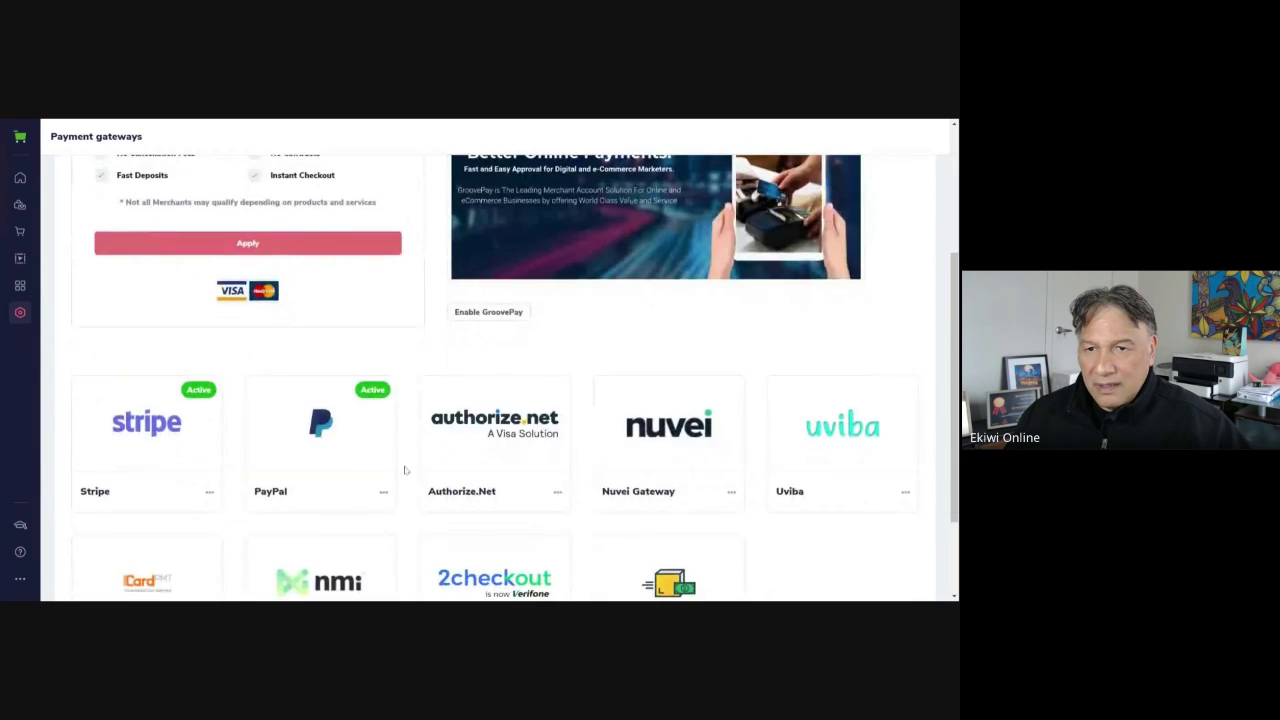
pyautogui.scroll(1, 378, 506)
pyautogui.scroll(-2, 378, 506)
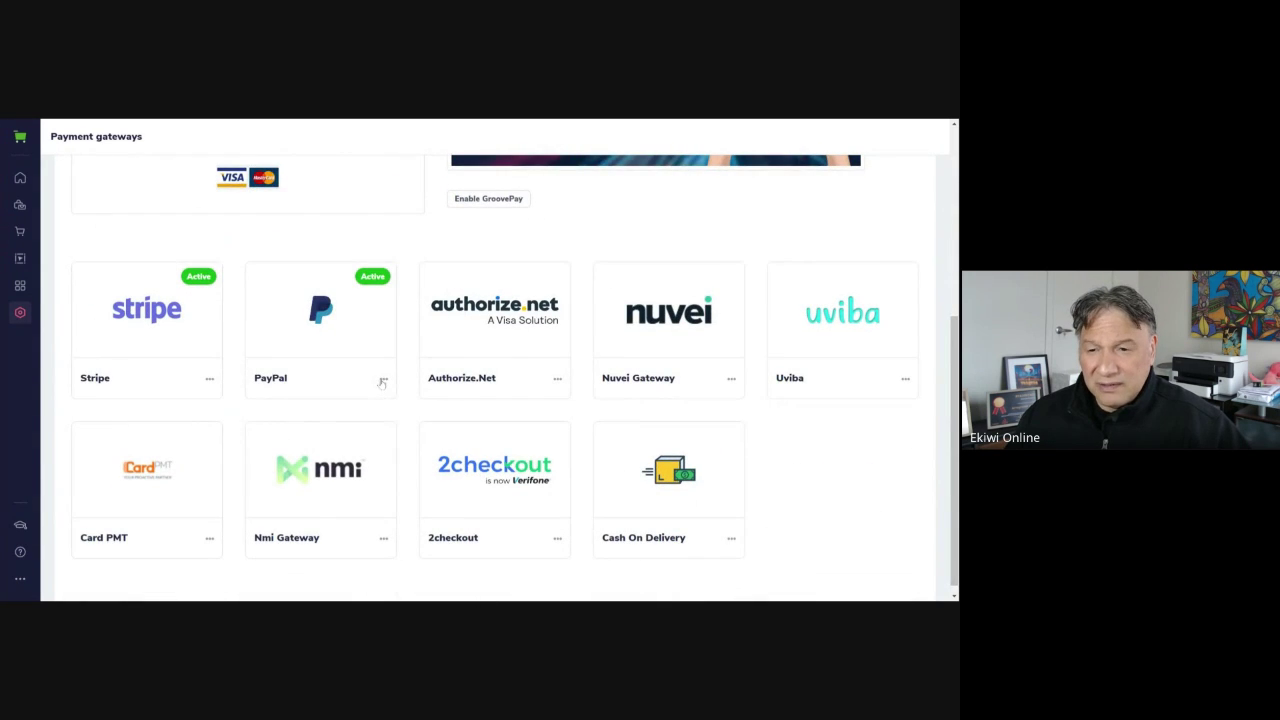
# Check PayPal's Connection Status settings, then close them and its options menu
pyautogui.click(383, 379)
pyautogui.click(322, 399)
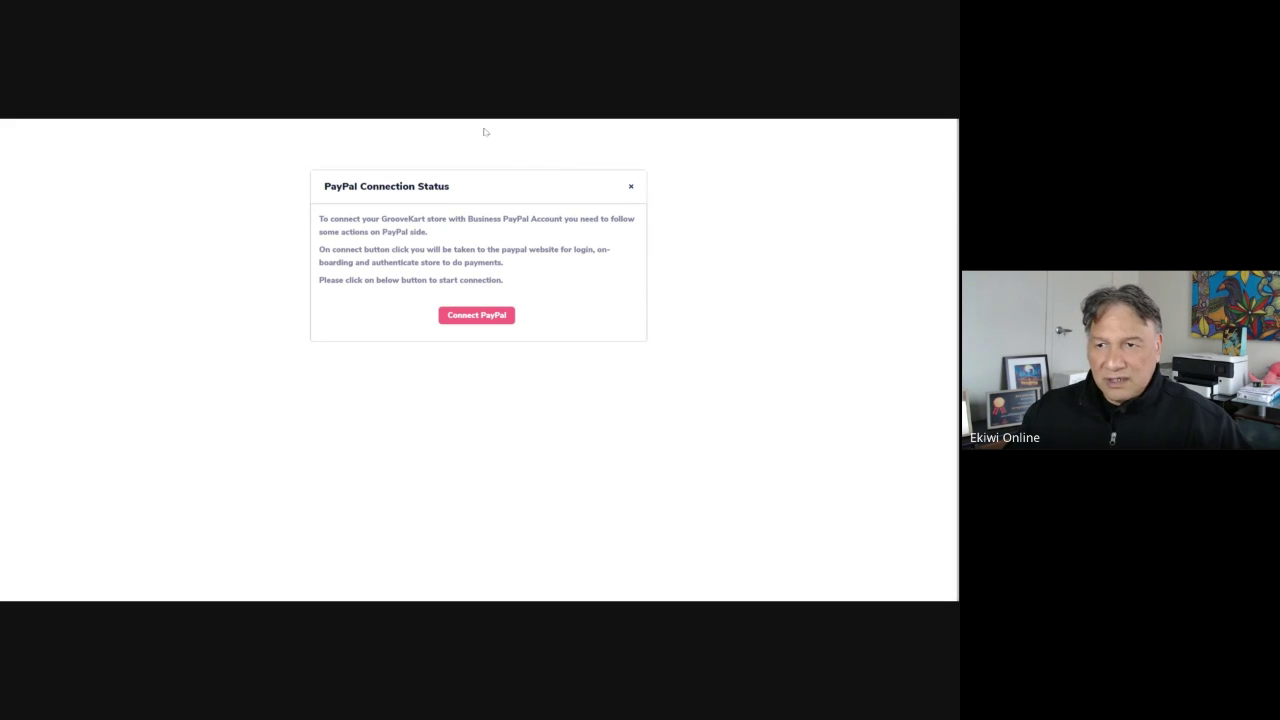
pyautogui.click(631, 190)
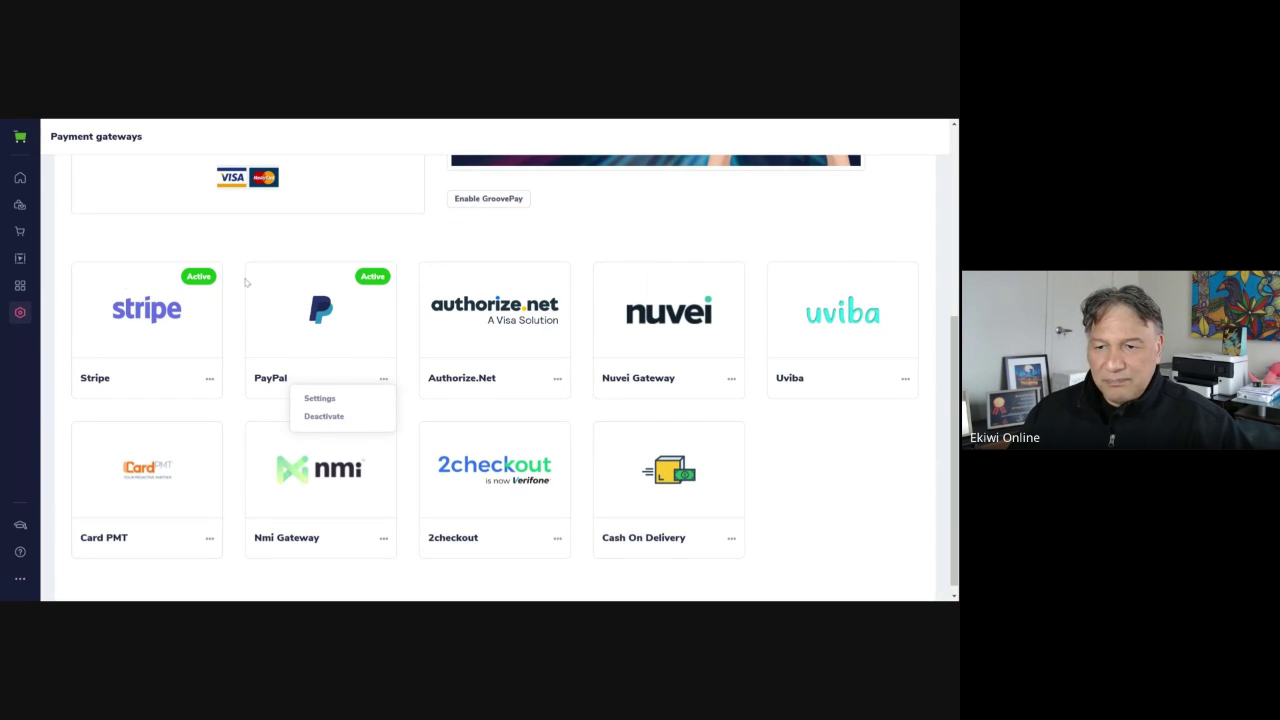
pyautogui.scroll(-1, 740, 368)
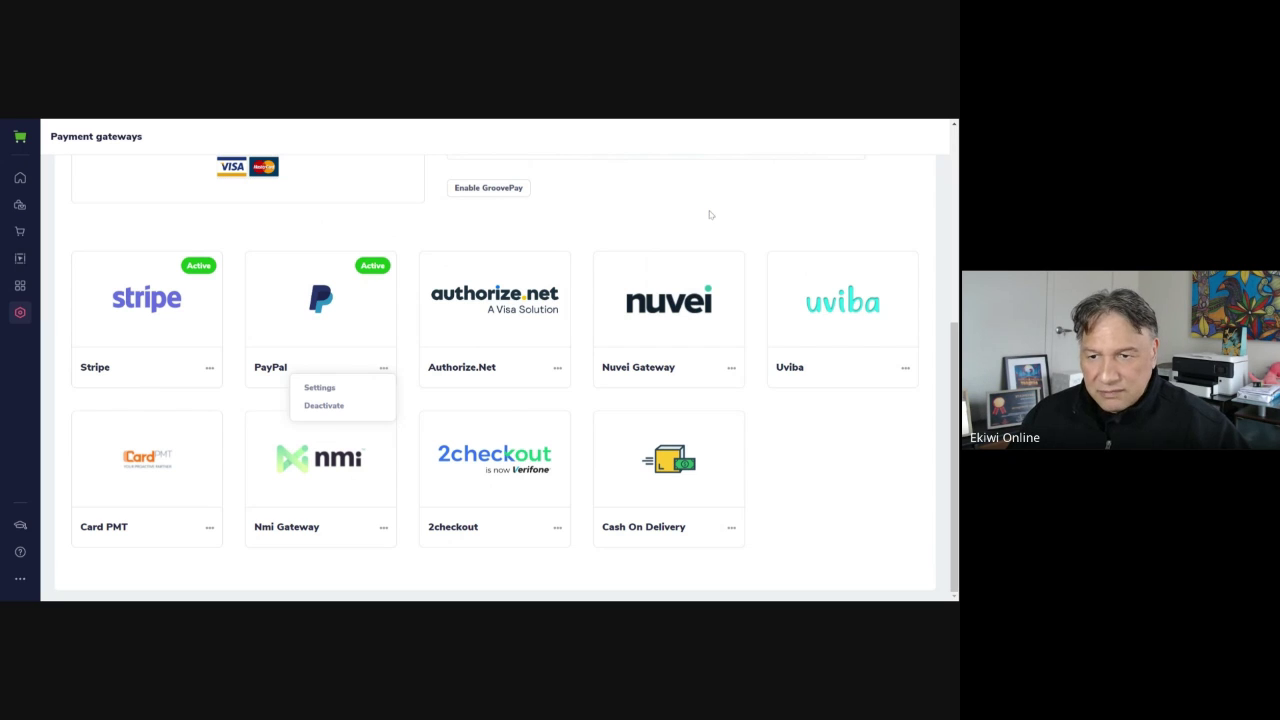
pyautogui.click(383, 368)
# Go to Domain settings and scroll through the Available and Used Domains lists
pyautogui.scroll(3, 308, 312)
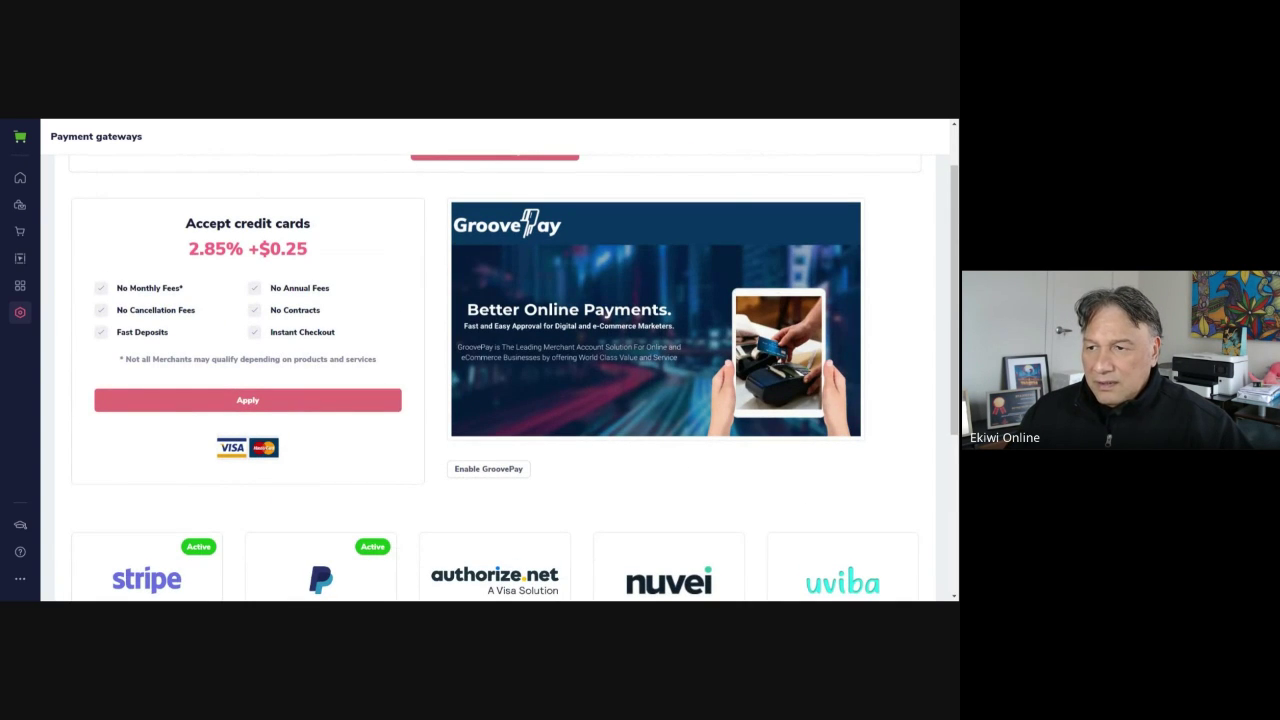
pyautogui.moveTo(21, 315)
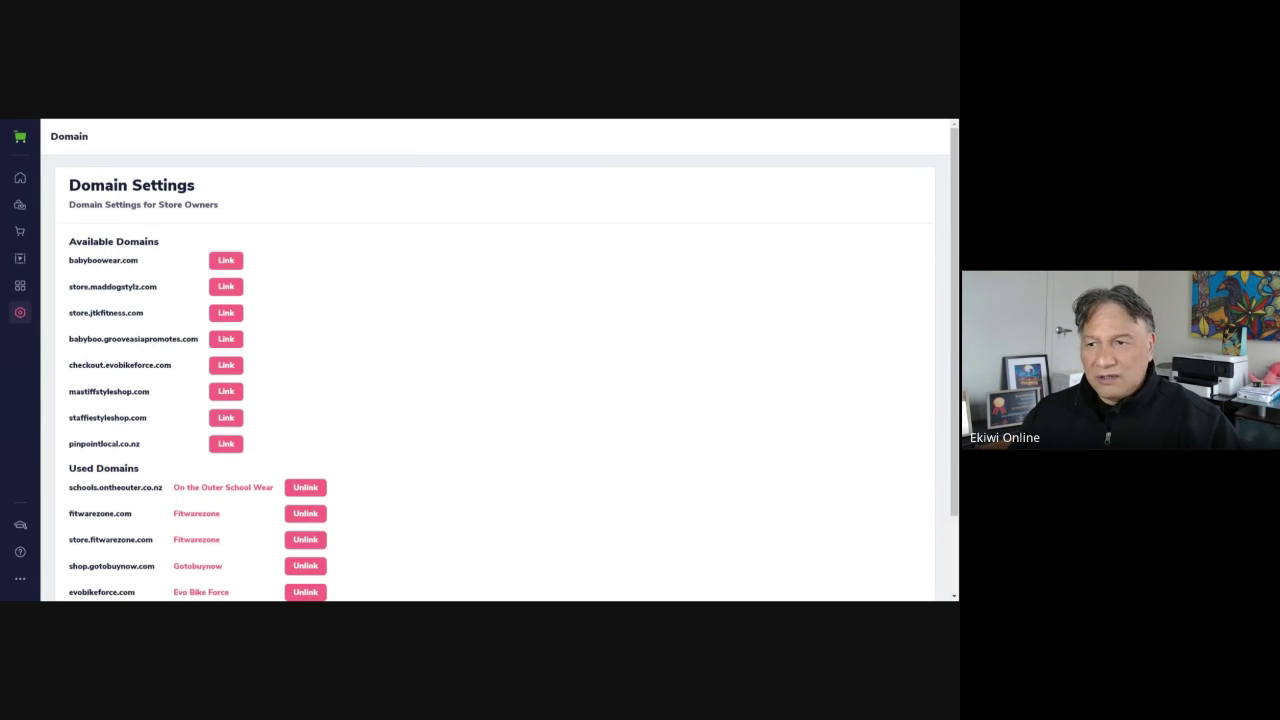
pyautogui.scroll(-1, 563, 281)
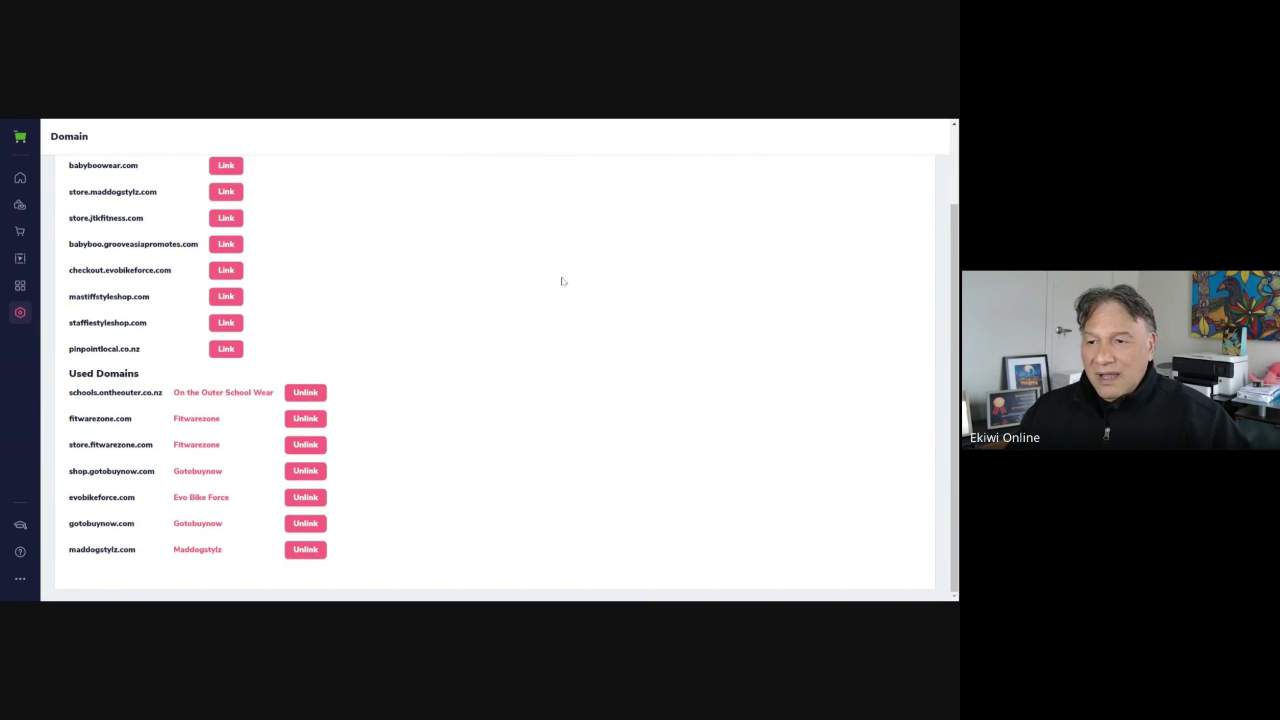
pyautogui.scroll(1, 561, 360)
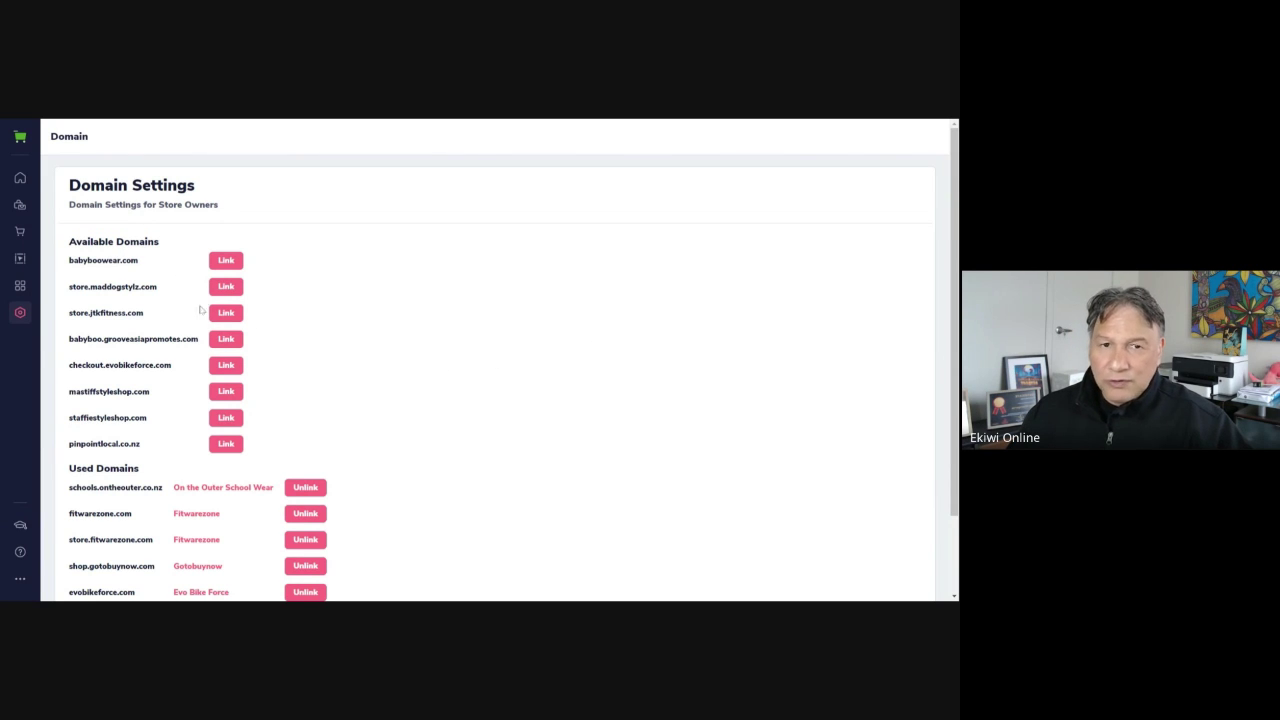
pyautogui.scroll(-1, 184, 331)
pyautogui.scroll(1, 184, 331)
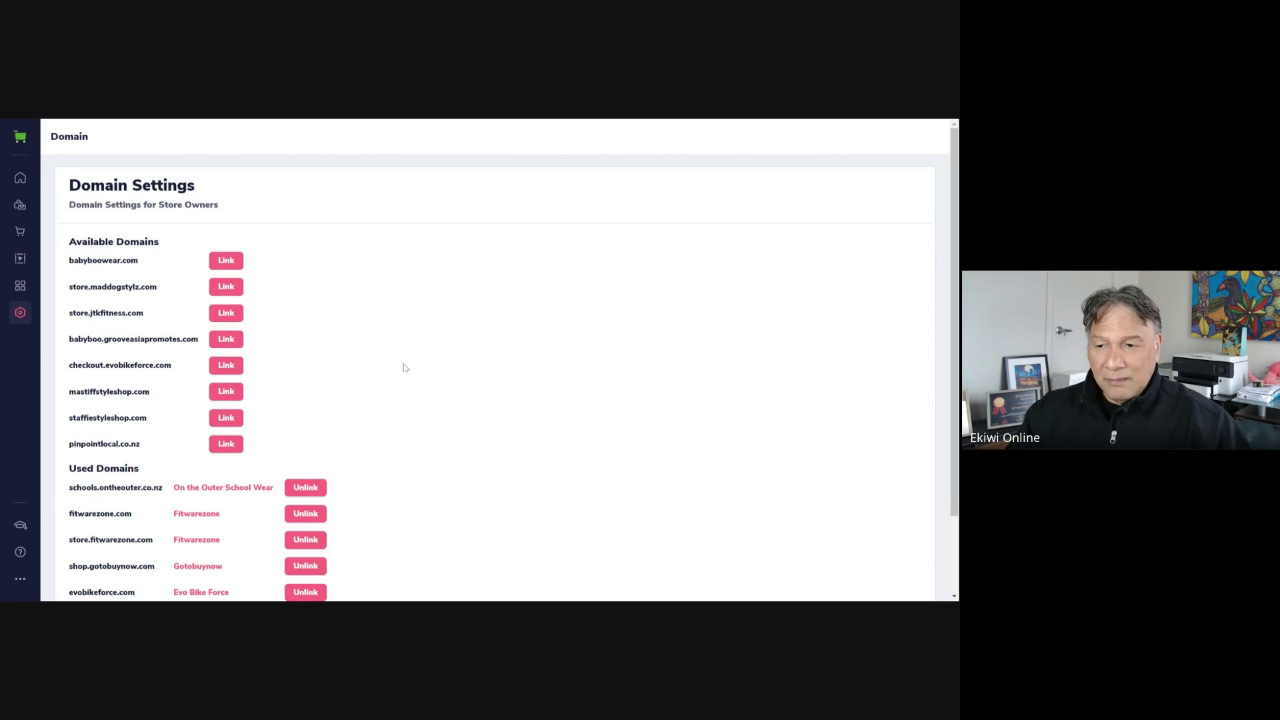
pyautogui.scroll(-1, 424, 320)
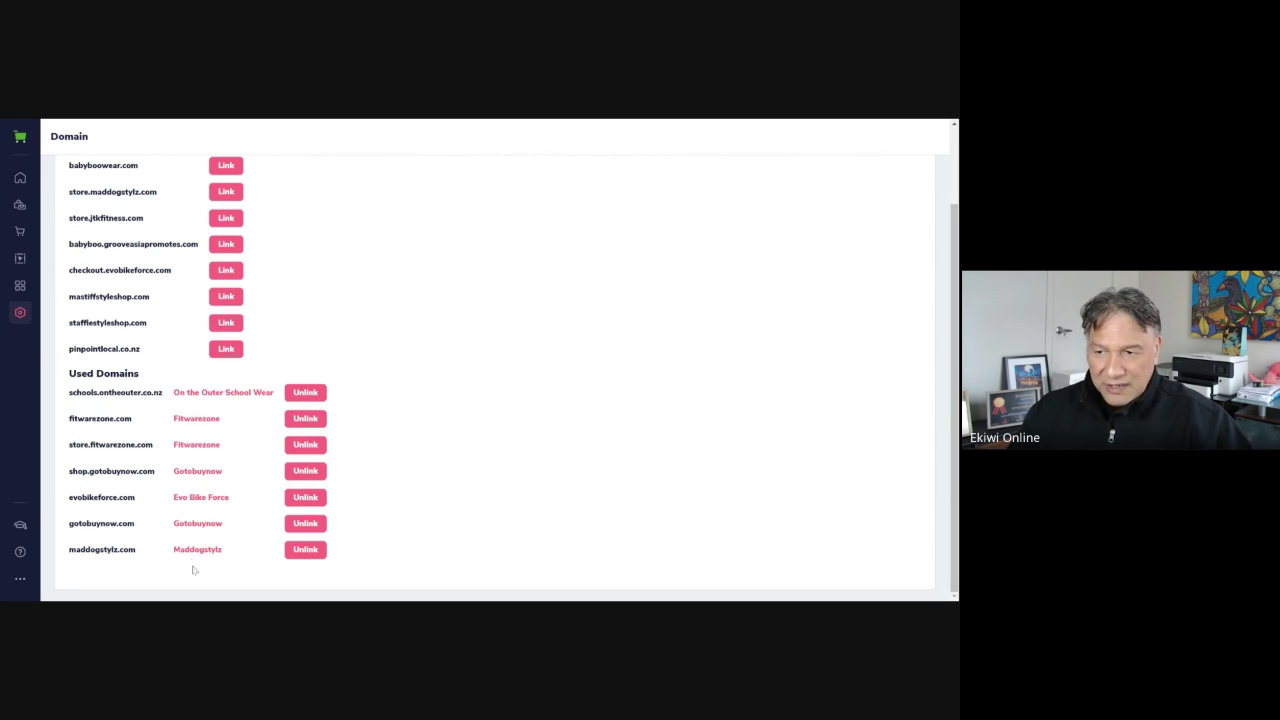
pyautogui.scroll(1, 199, 543)
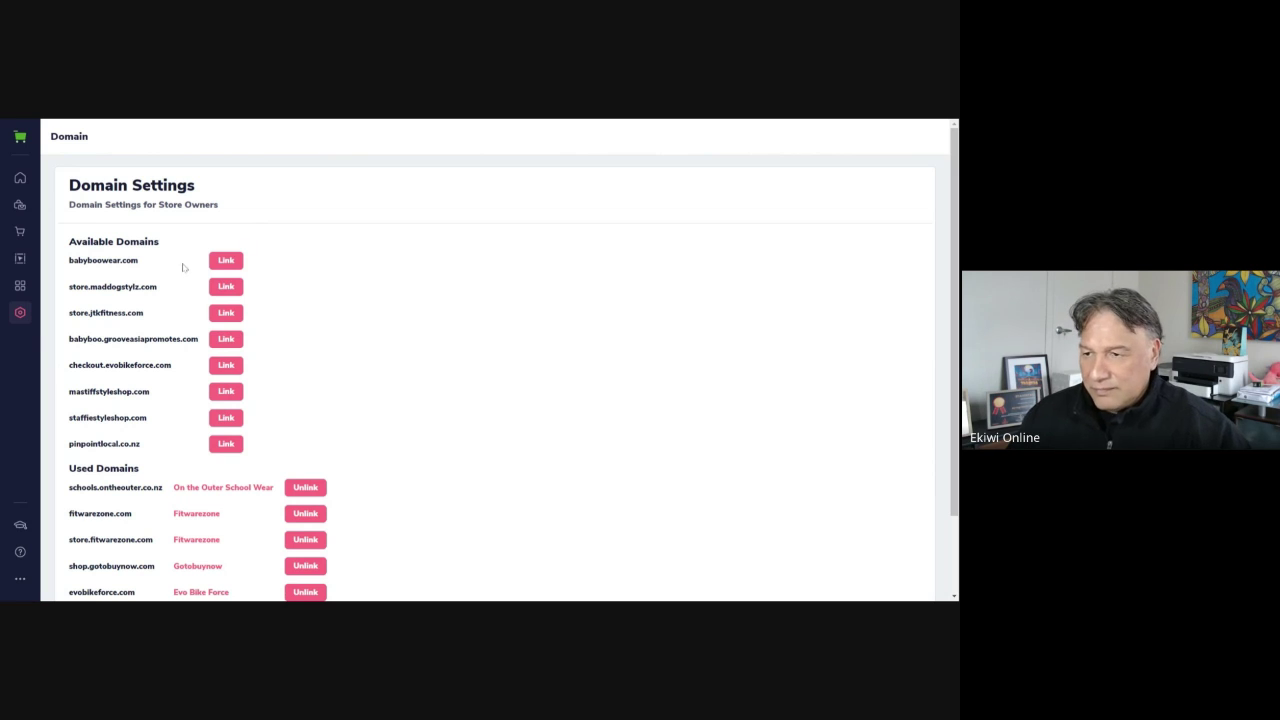
# Turn on Skip Shipping Page when shipping is Free, then view the 'Best deals' category fee
pyautogui.click(22, 316)
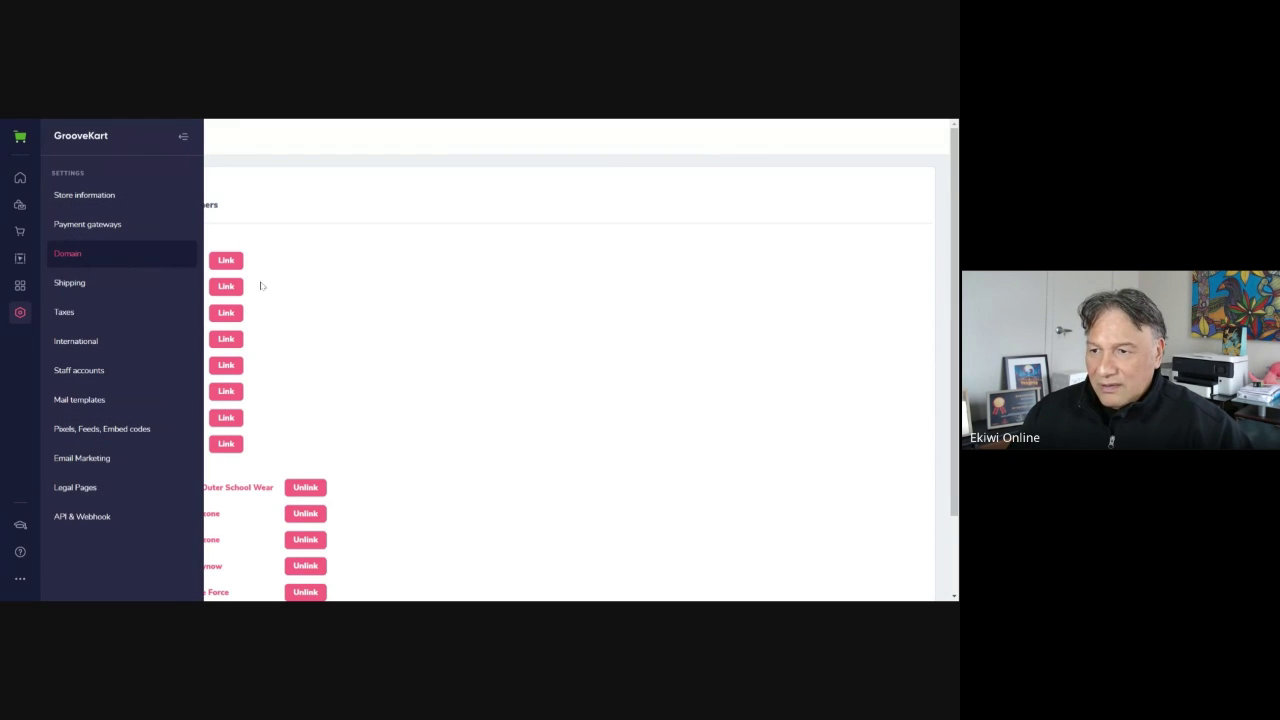
pyautogui.click(130, 288)
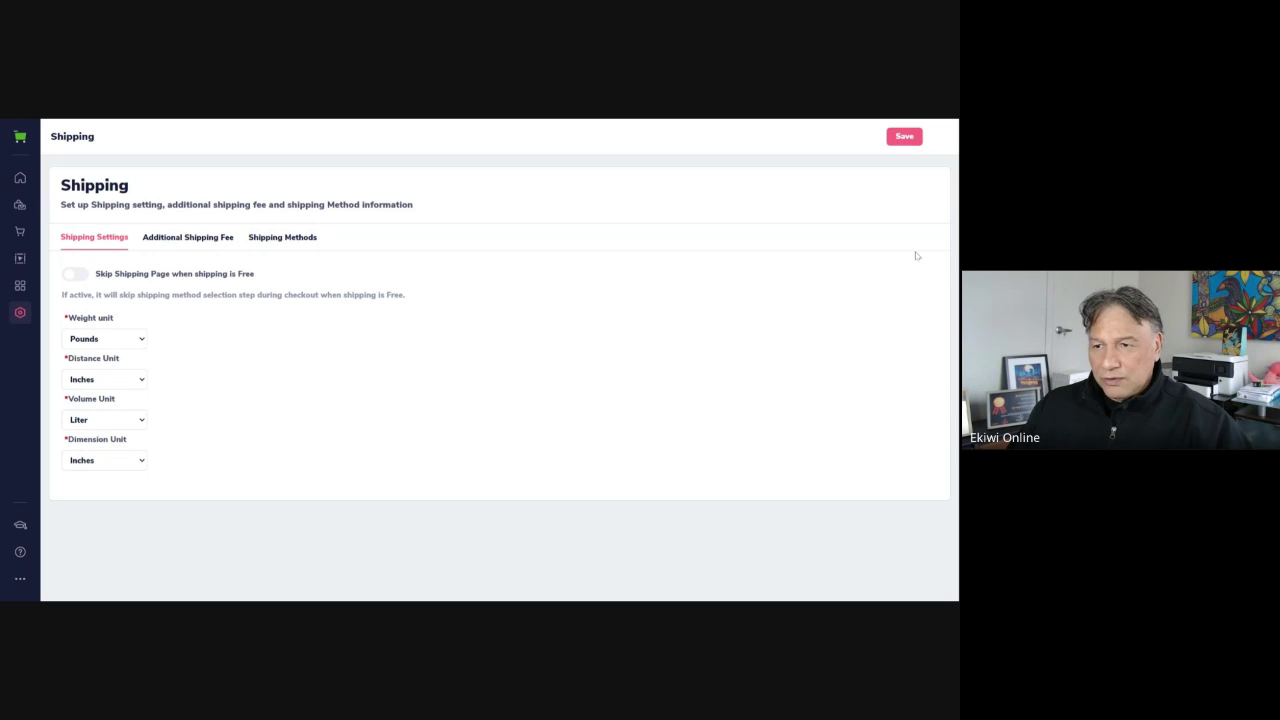
pyautogui.click(80, 275)
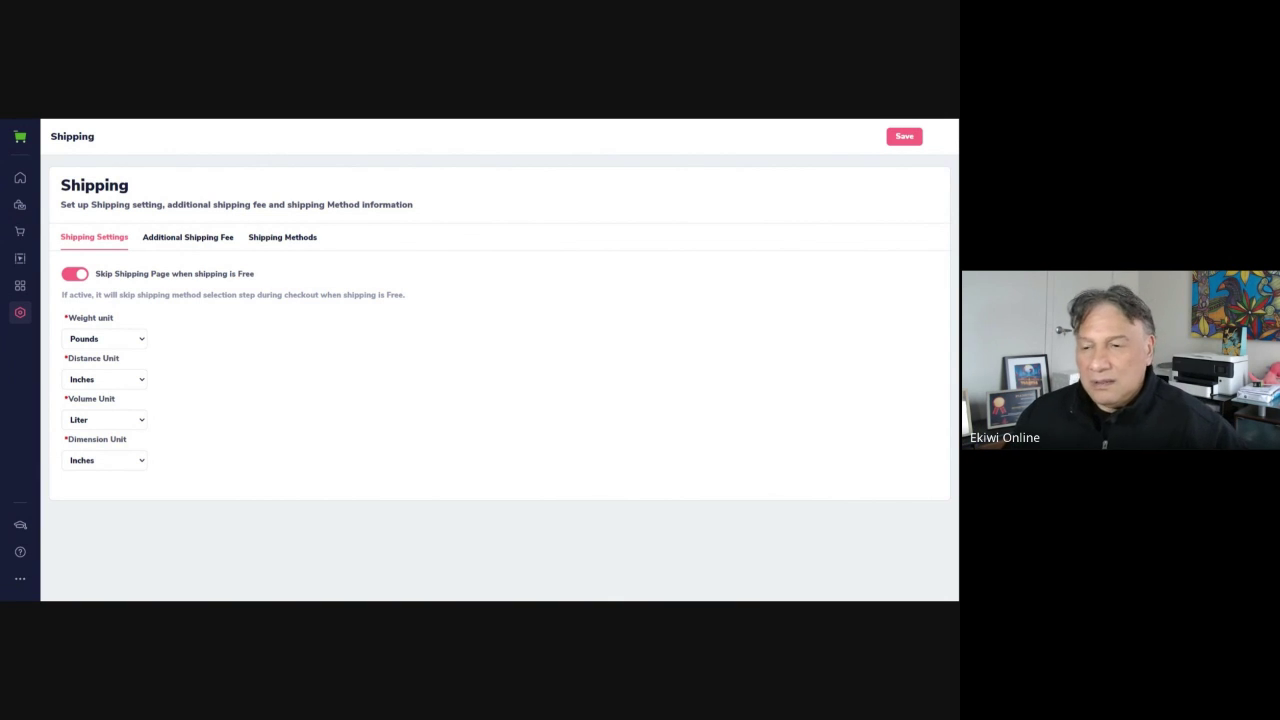
pyautogui.click(204, 240)
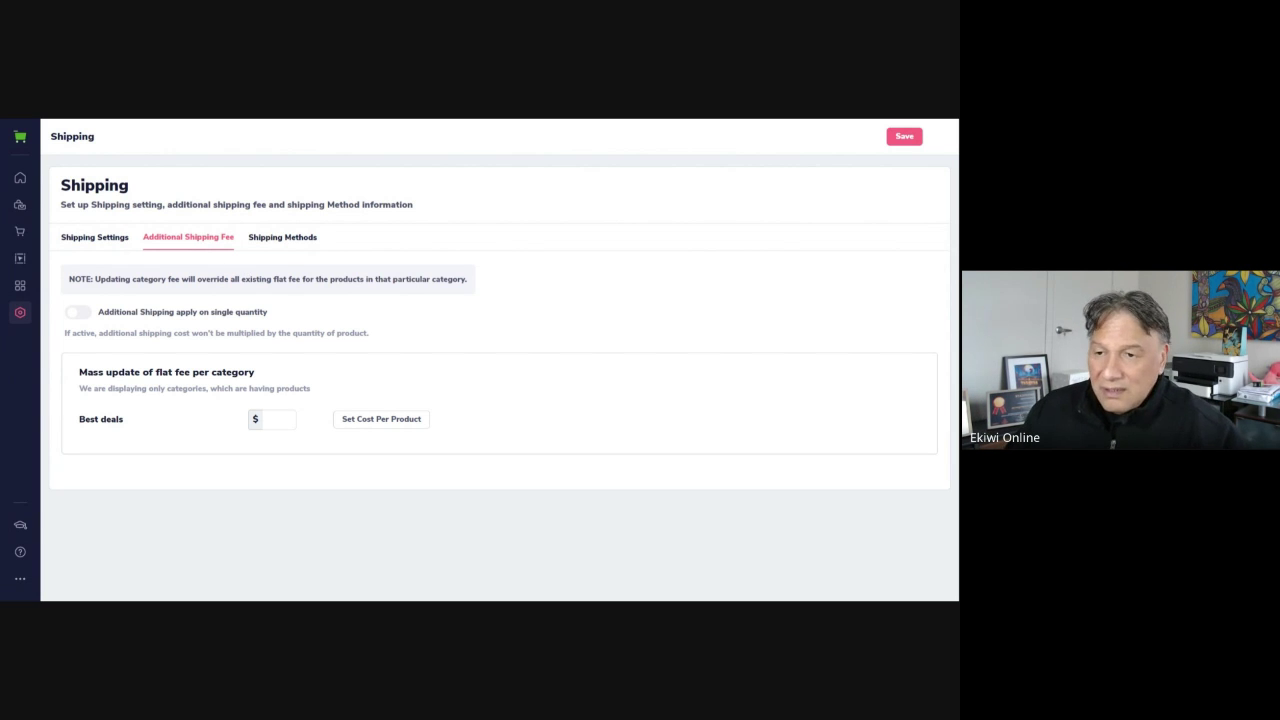
# Switch to Shipping Methods to start a blank new shipping method form
pyautogui.click(288, 242)
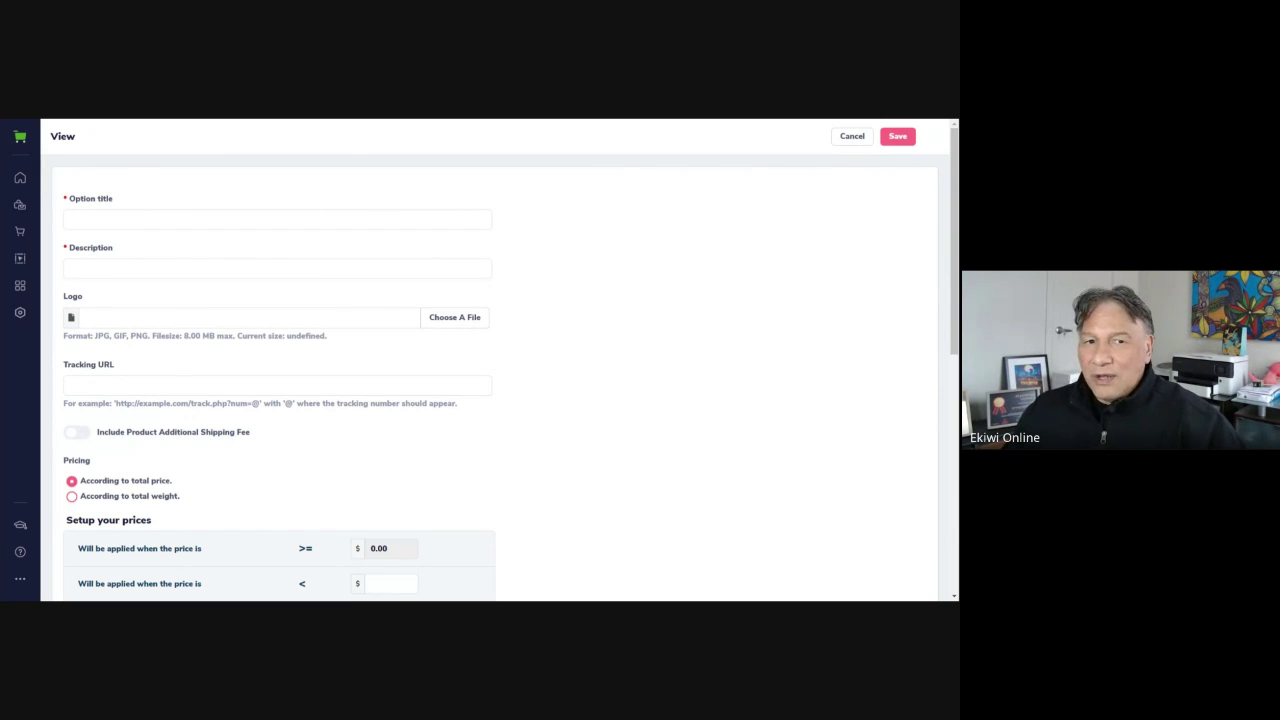
# Title the shipping method 'FREE SHIPPING' with description 'Free Shipping Within the US'
pyautogui.click(190, 220)
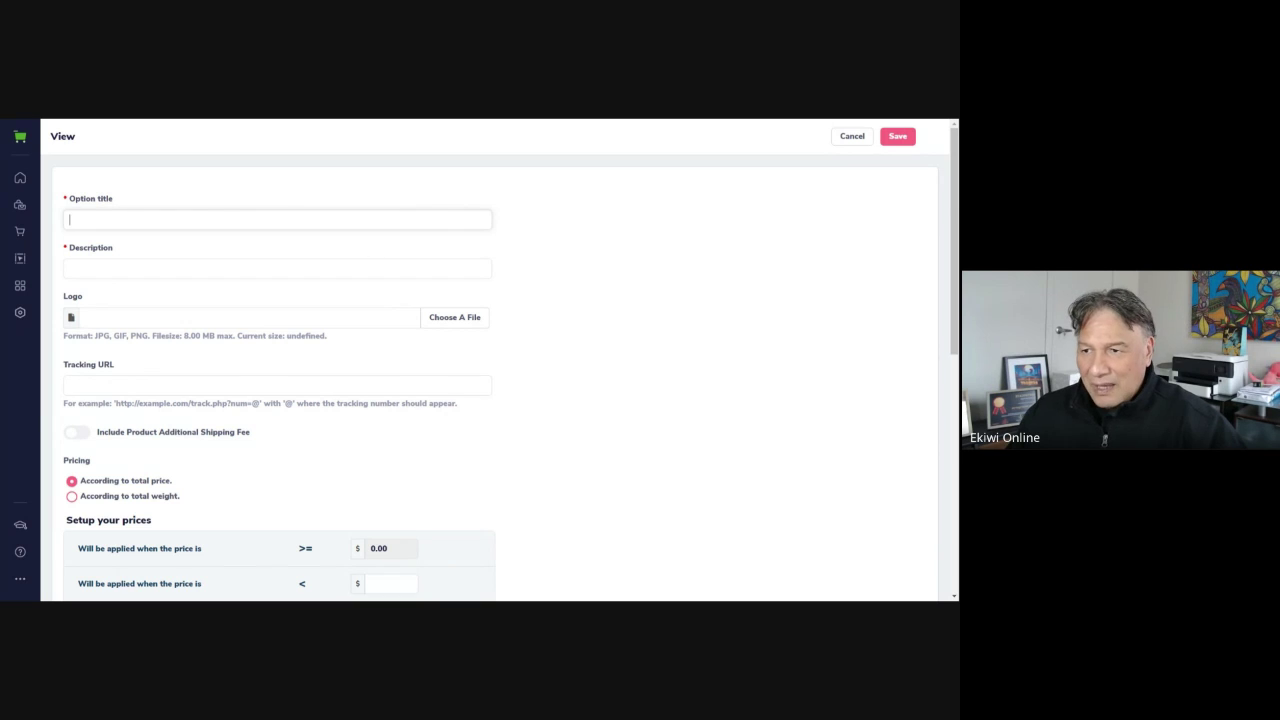
pyautogui.write('FREE SH')
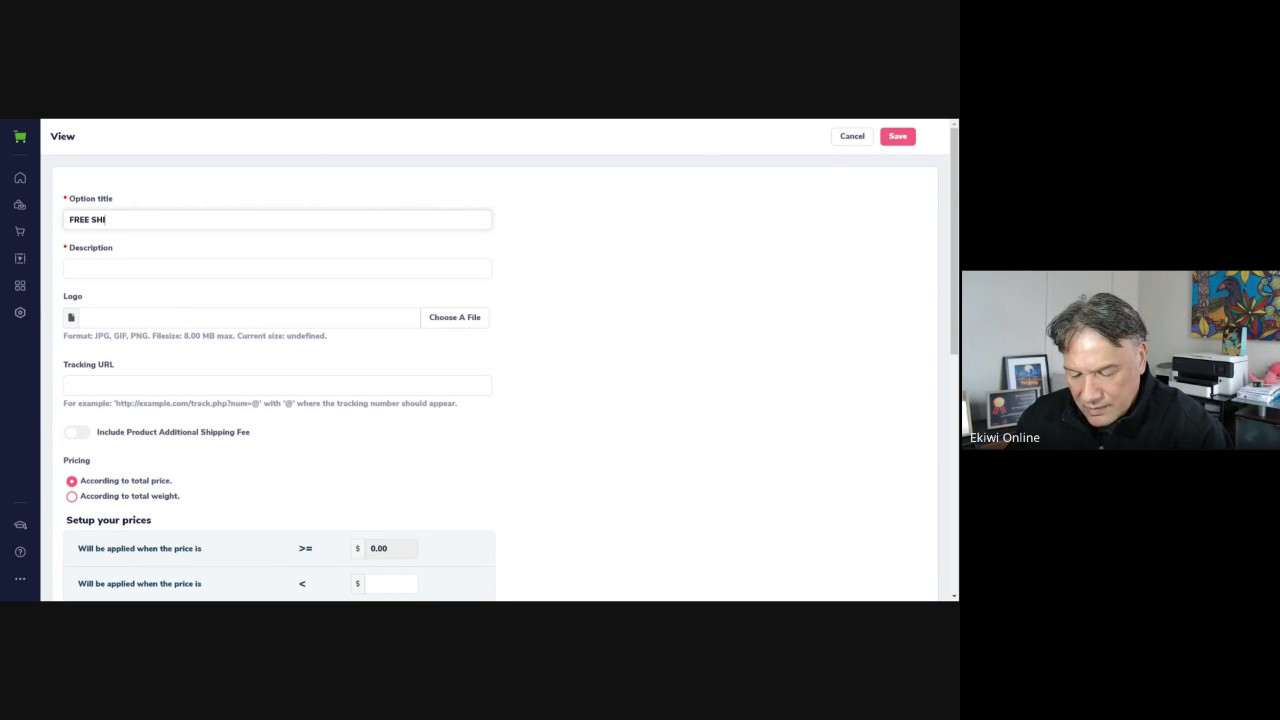
pyautogui.write('IPPING')
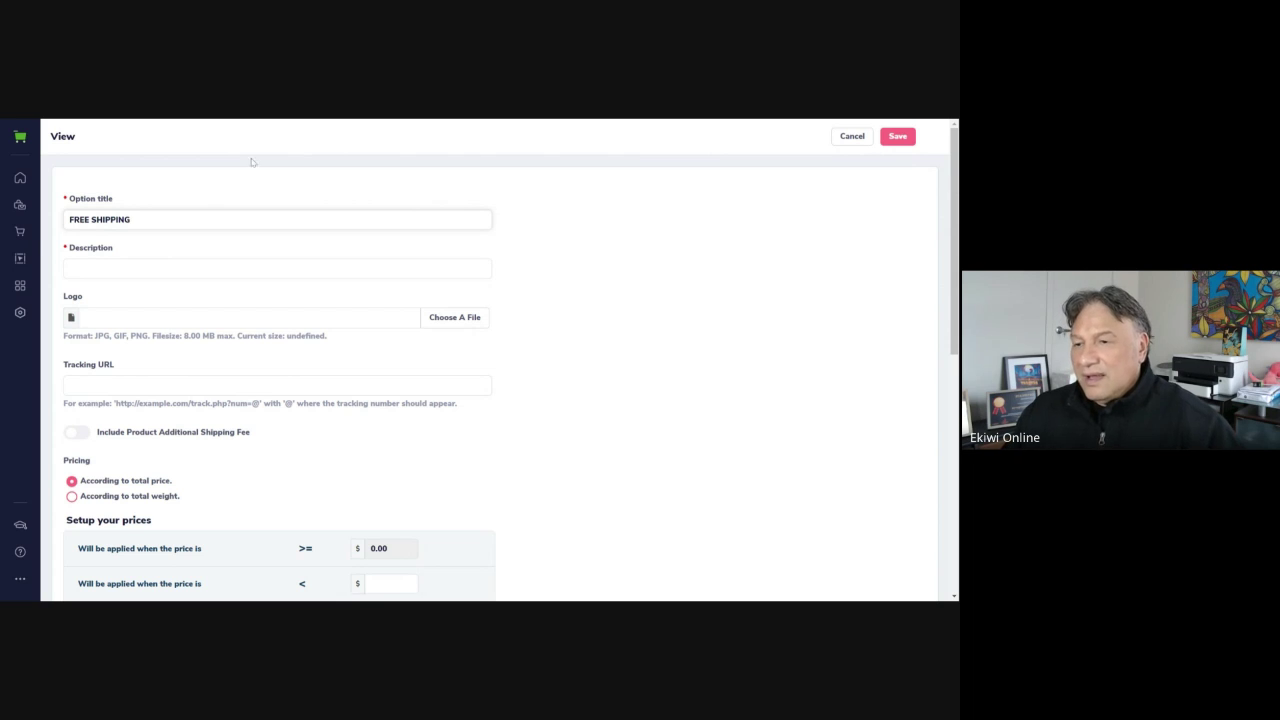
pyautogui.click(69, 268)
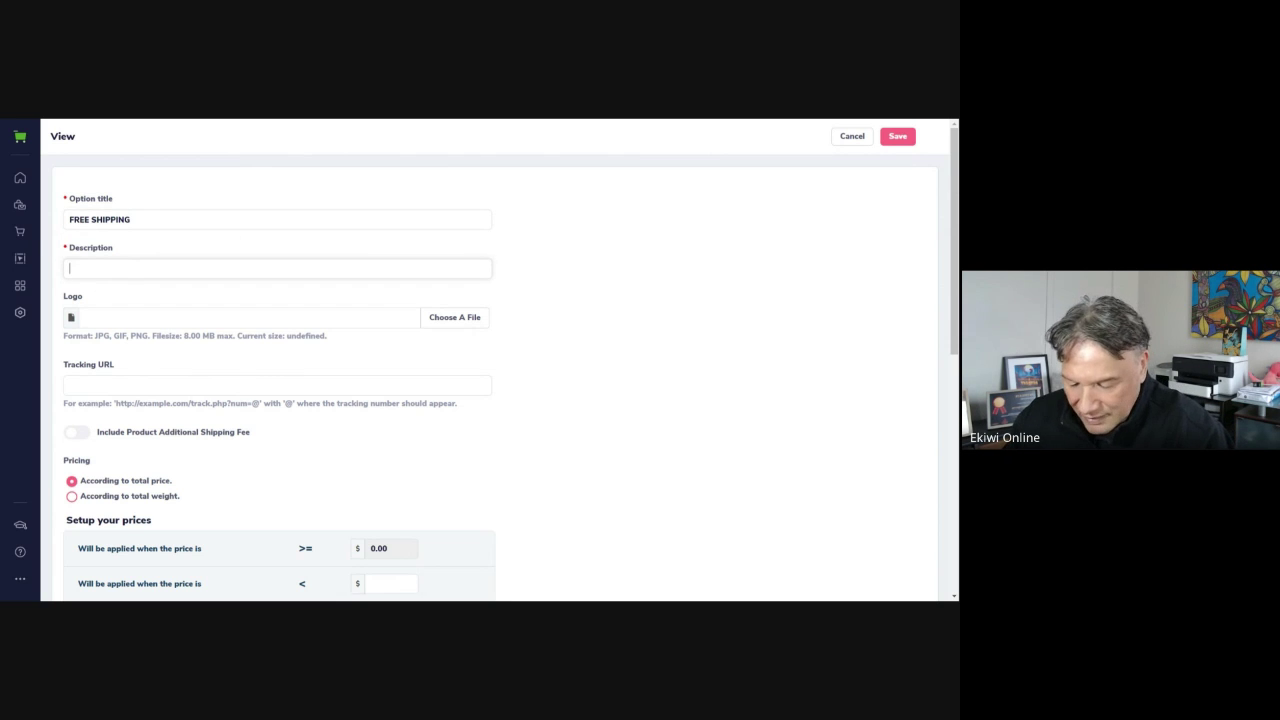
pyautogui.write('Free ')
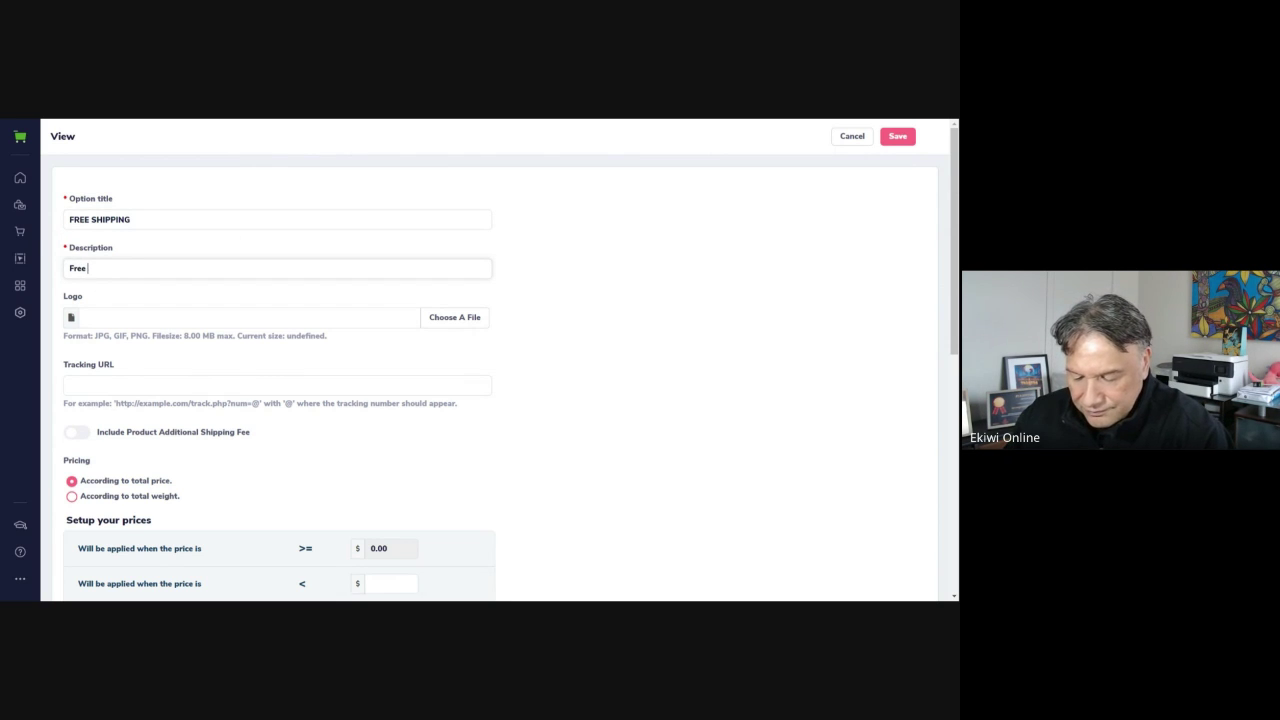
pyautogui.write('Ship')
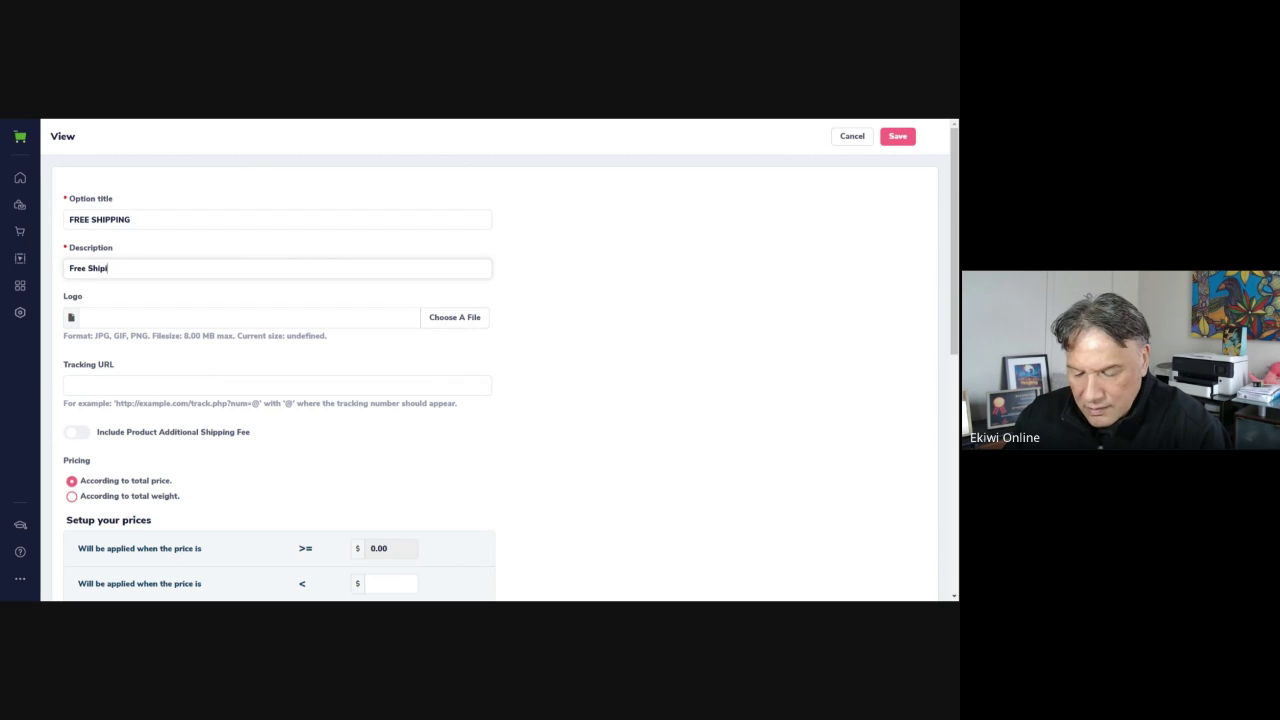
pyautogui.write('ing')
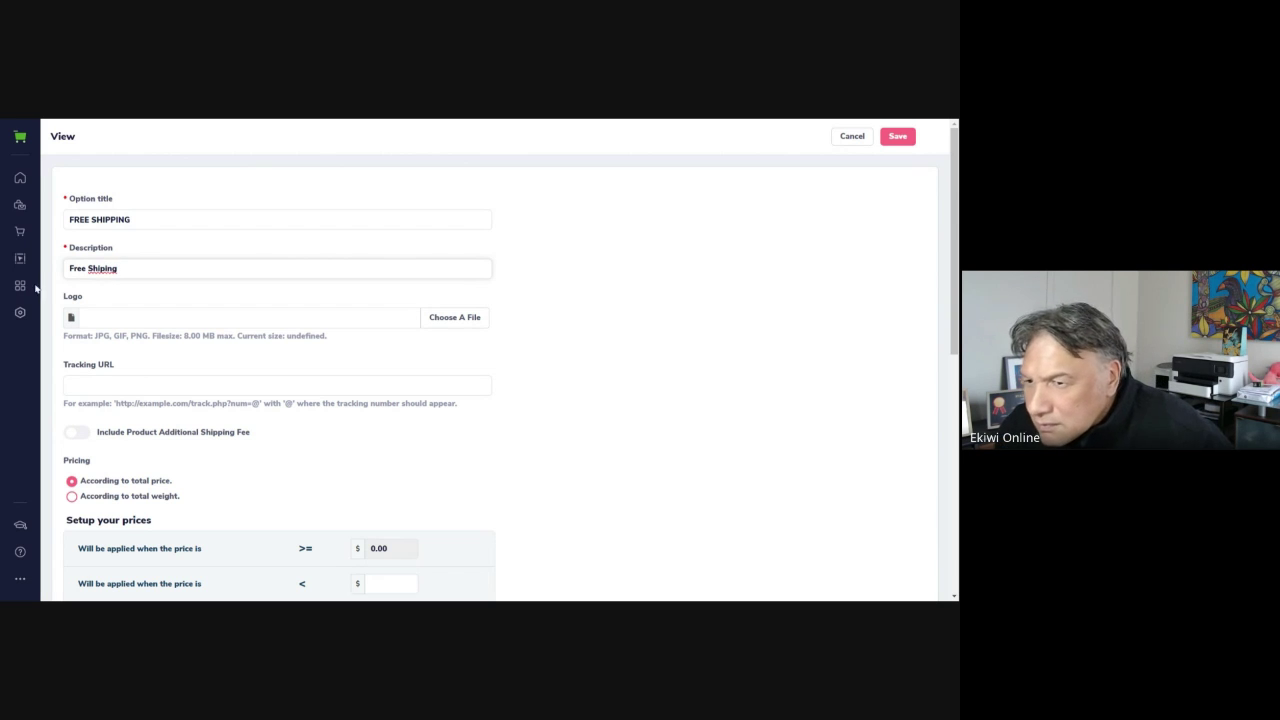
pyautogui.hotkey('ctrl', 'shift', 'Left')
pyautogui.write('Shipping ')
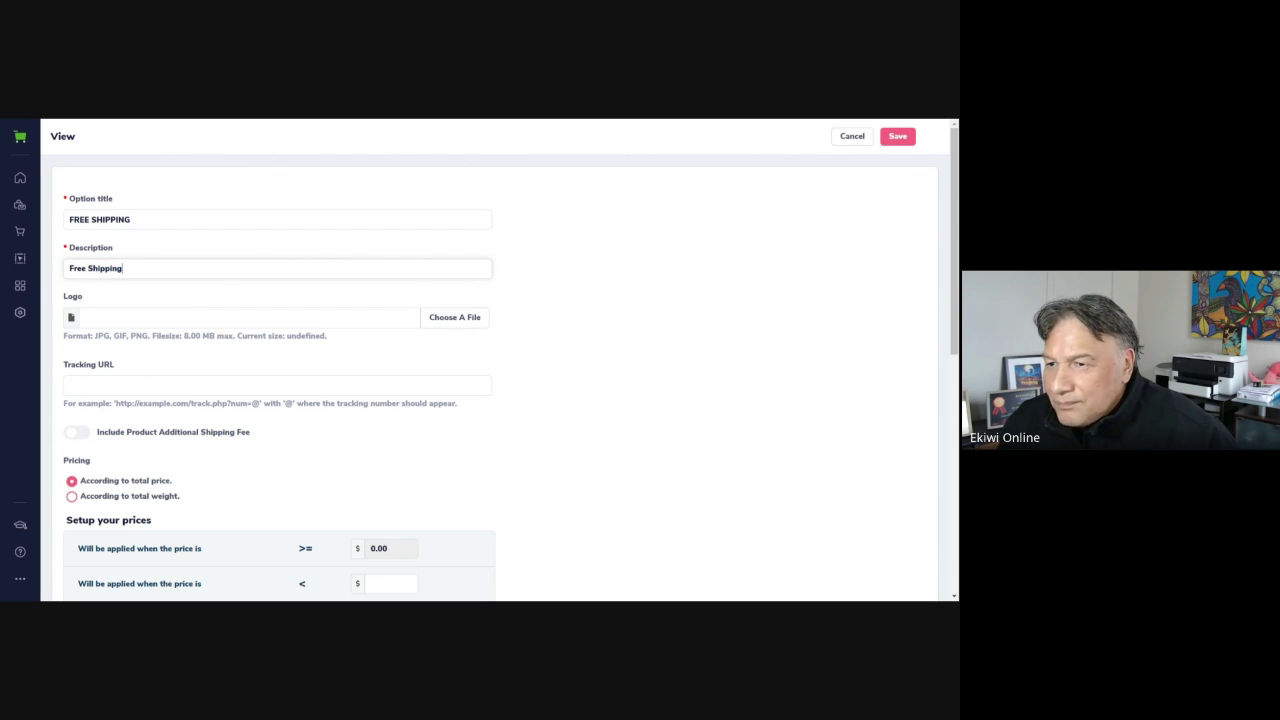
pyautogui.write('Within')
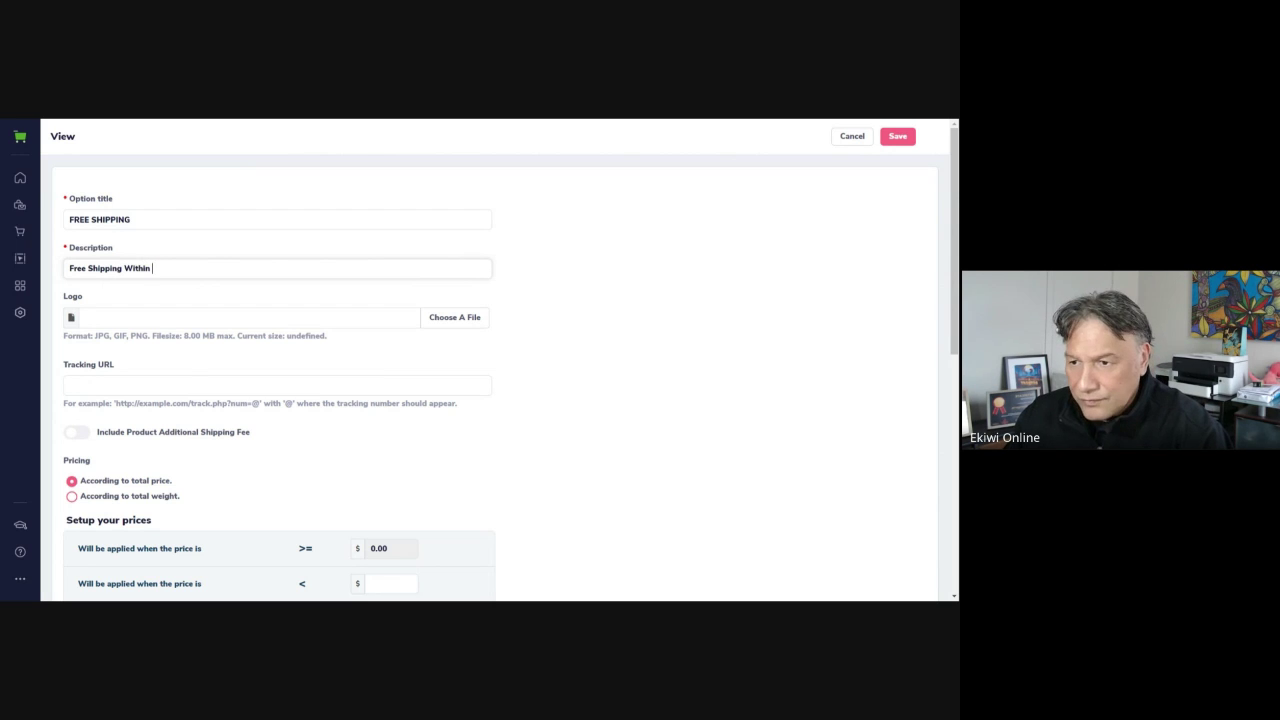
pyautogui.write(' the US')
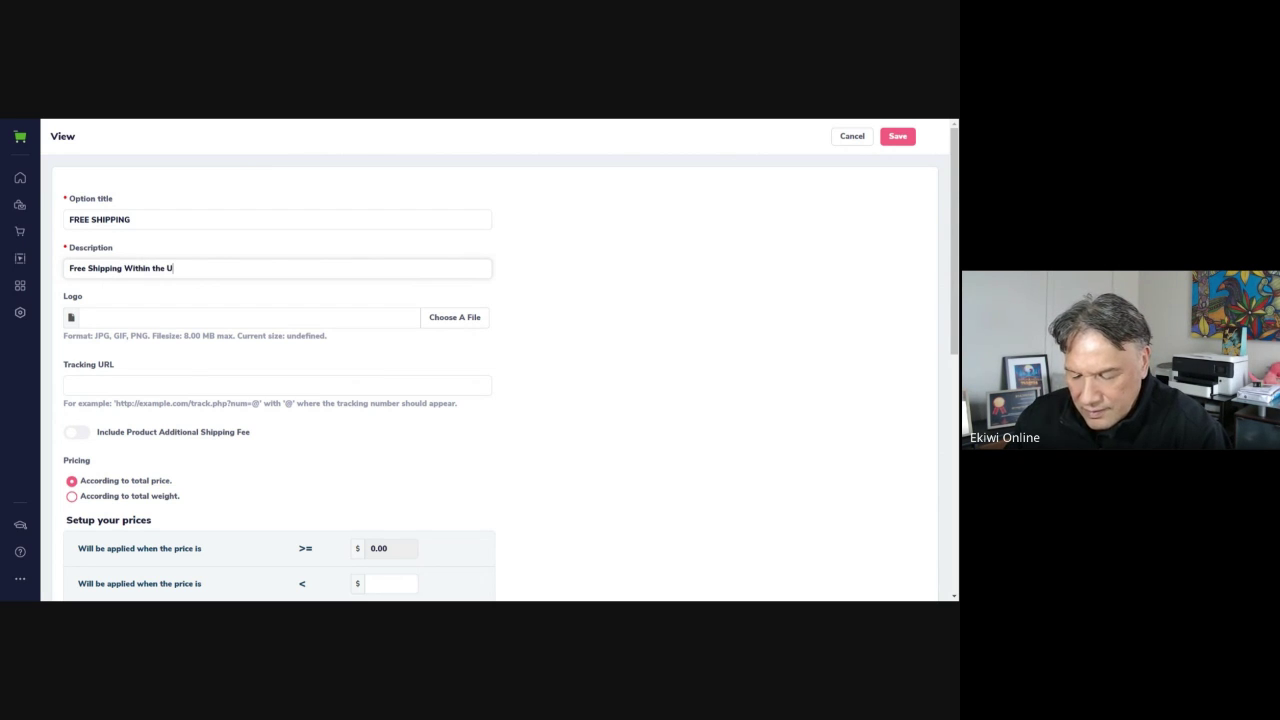
pyautogui.click(401, 295)
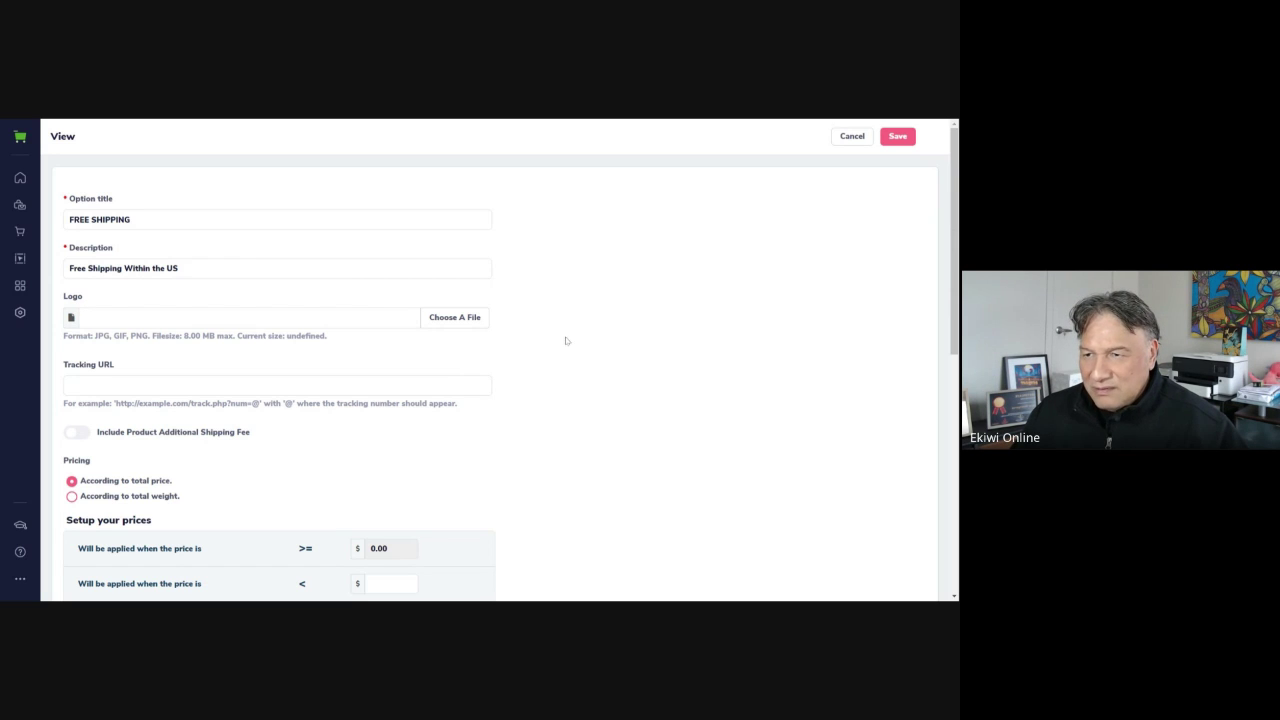
pyautogui.scroll(-1, 515, 429)
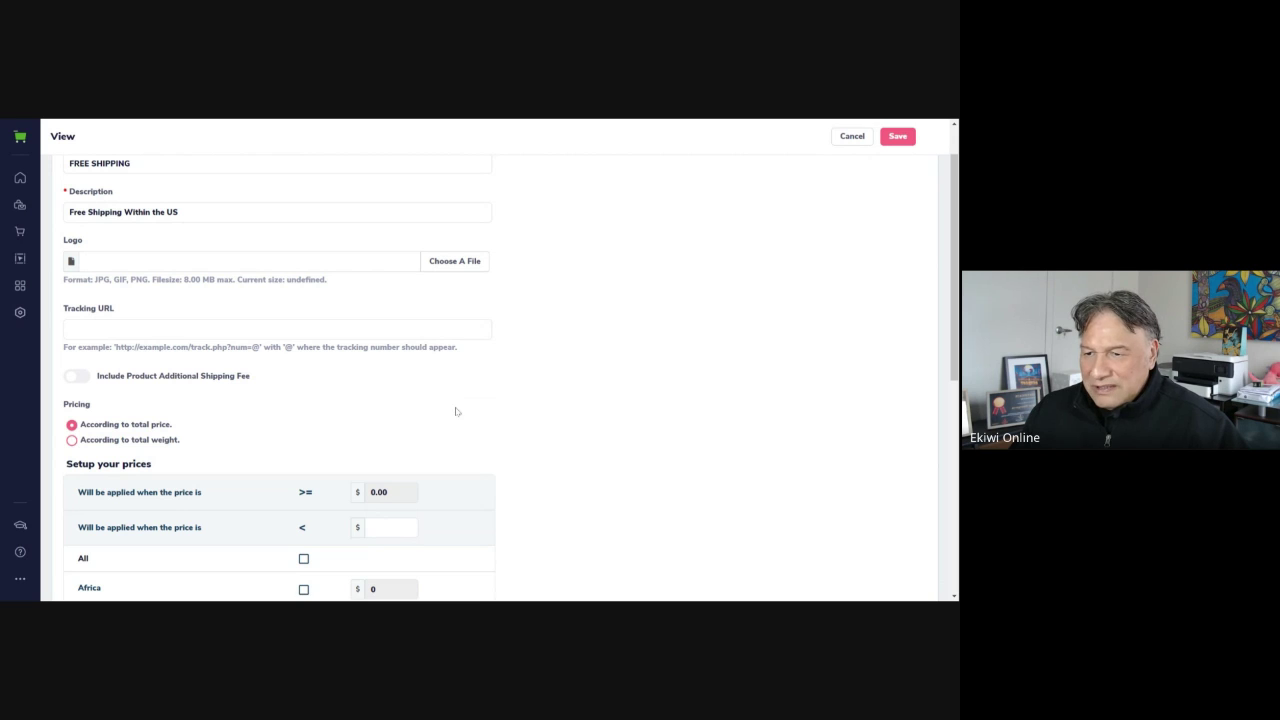
pyautogui.scroll(-5, 456, 411)
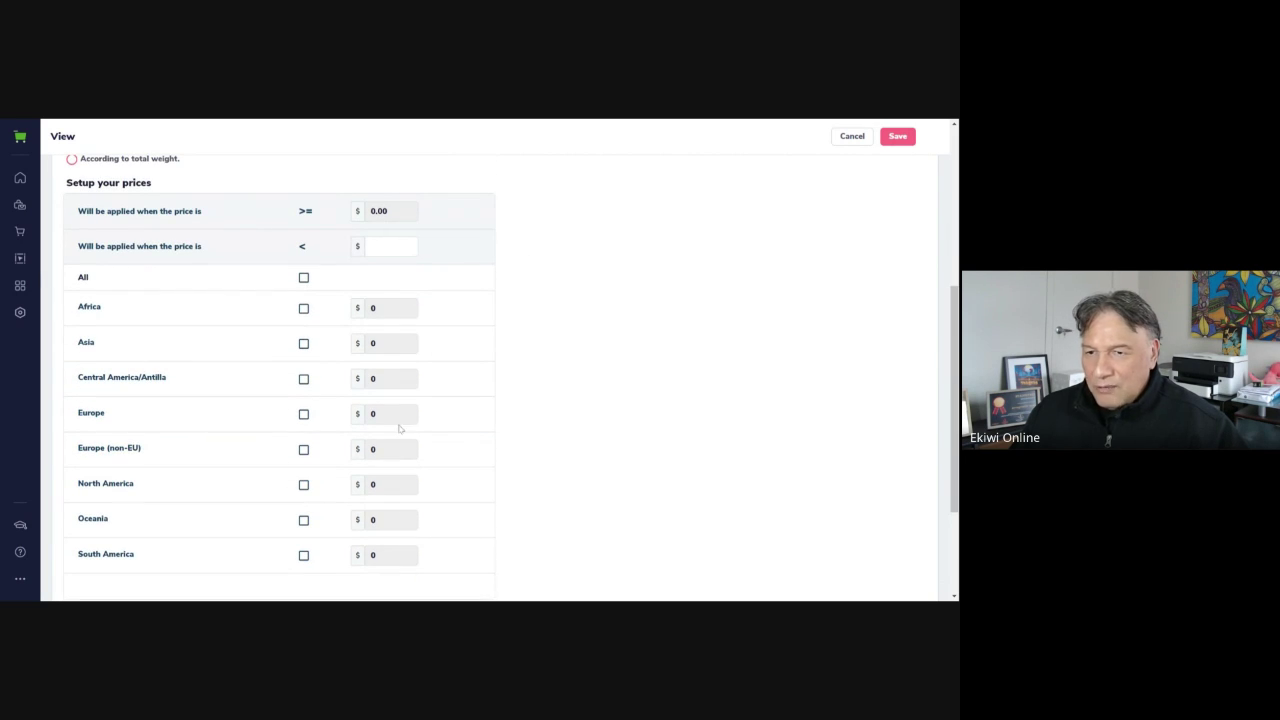
pyautogui.scroll(6, 782, 325)
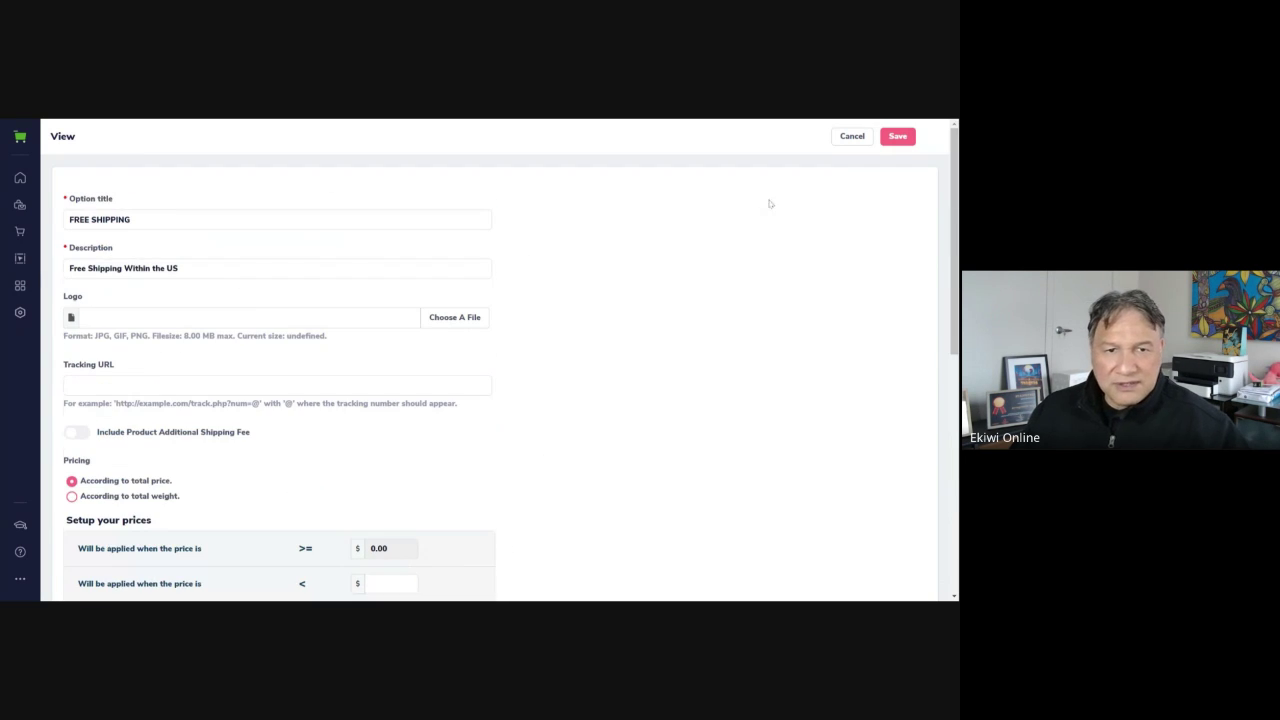
# Save the FREE SHIPPING option and go to Sales Tax Settings
pyautogui.click(903, 138)
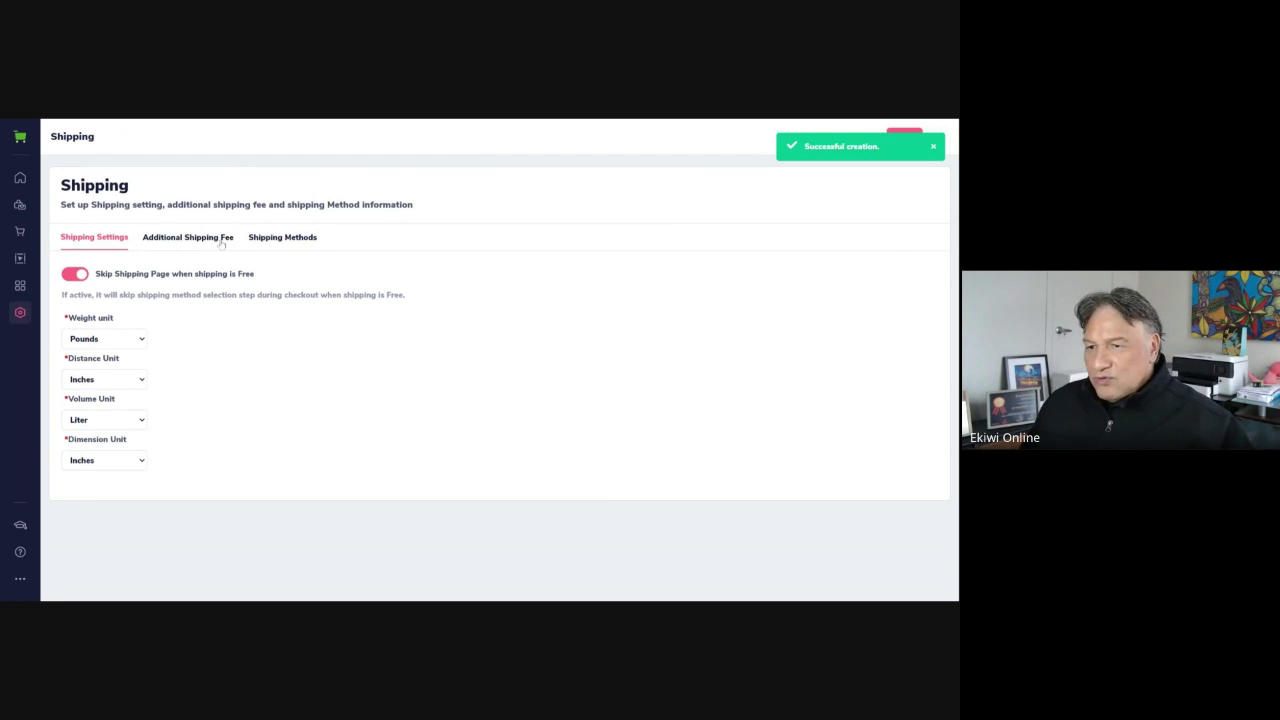
pyautogui.click(20, 312)
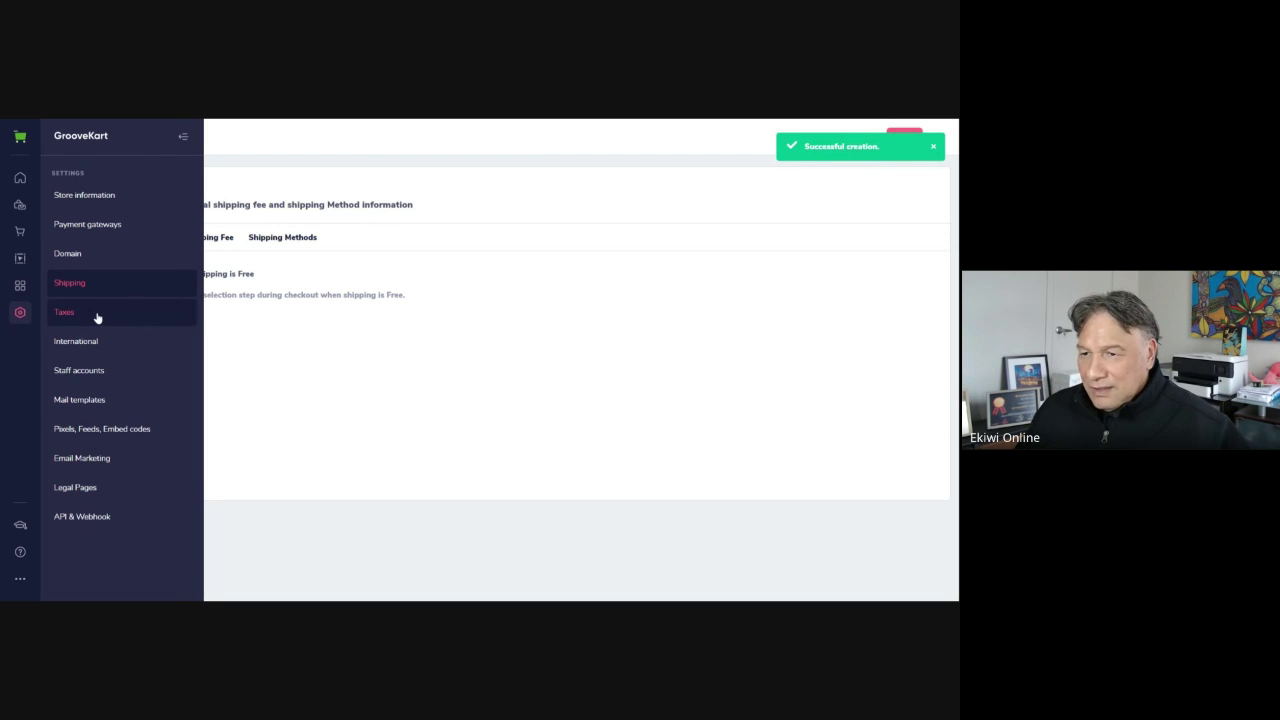
pyautogui.click(151, 293)
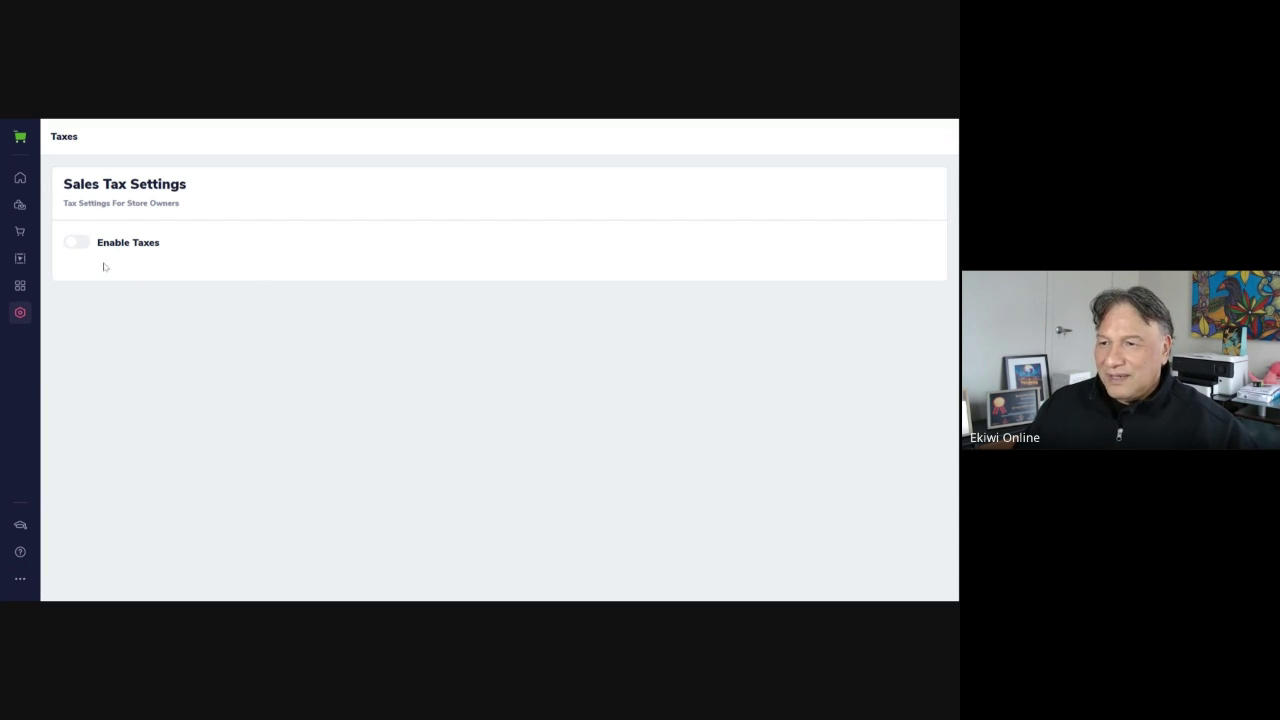
# Enable taxes to preview the tax-type choices, then switch taxes back off
pyautogui.click(80, 242)
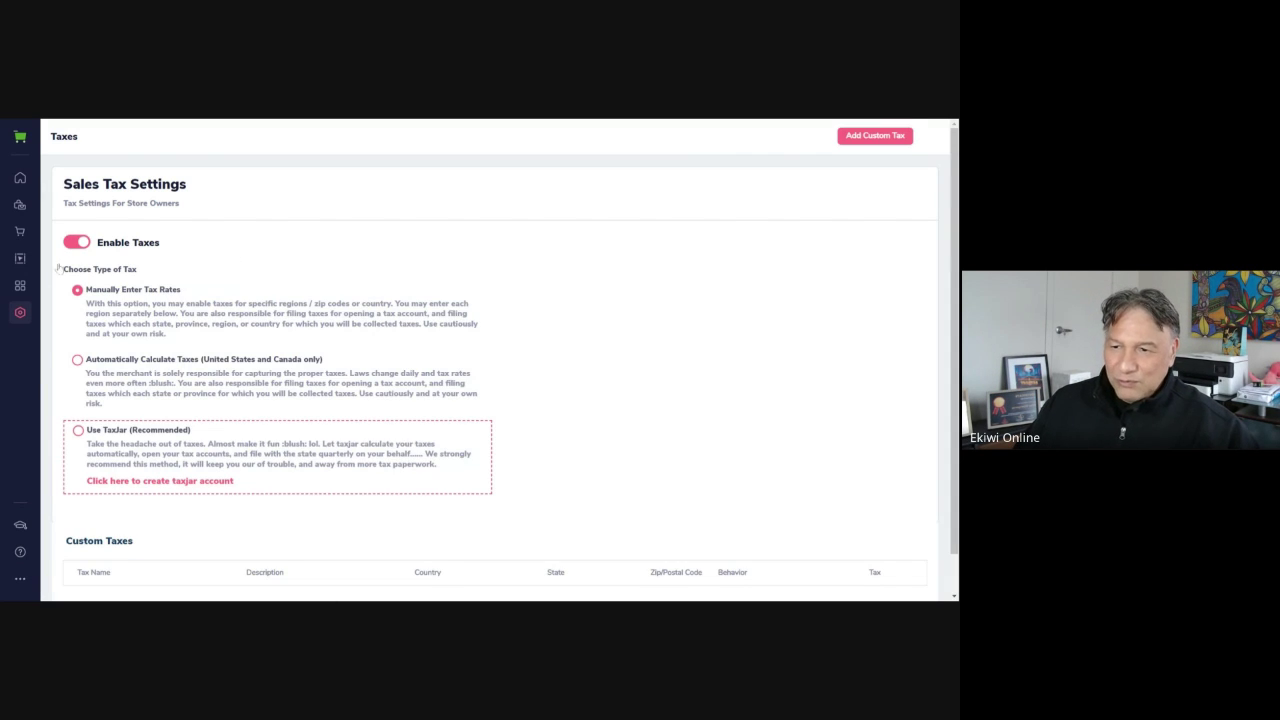
pyautogui.scroll(-1, 232, 406)
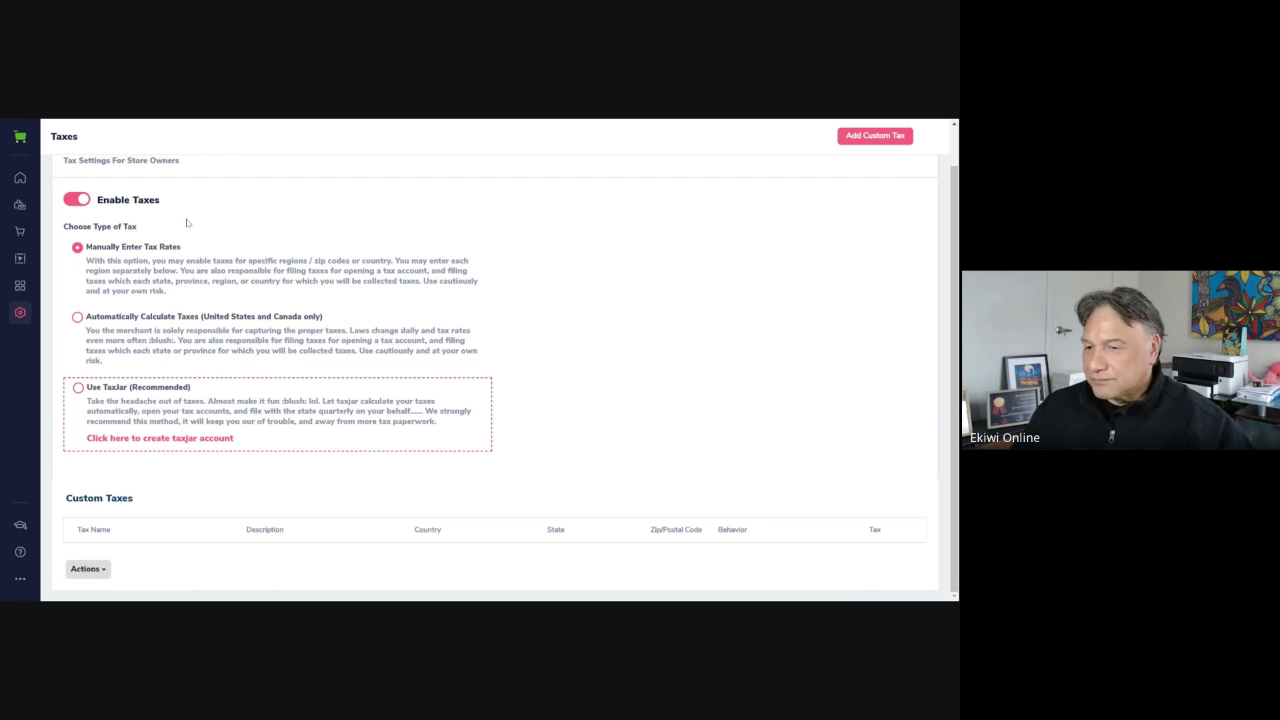
pyautogui.click(76, 200)
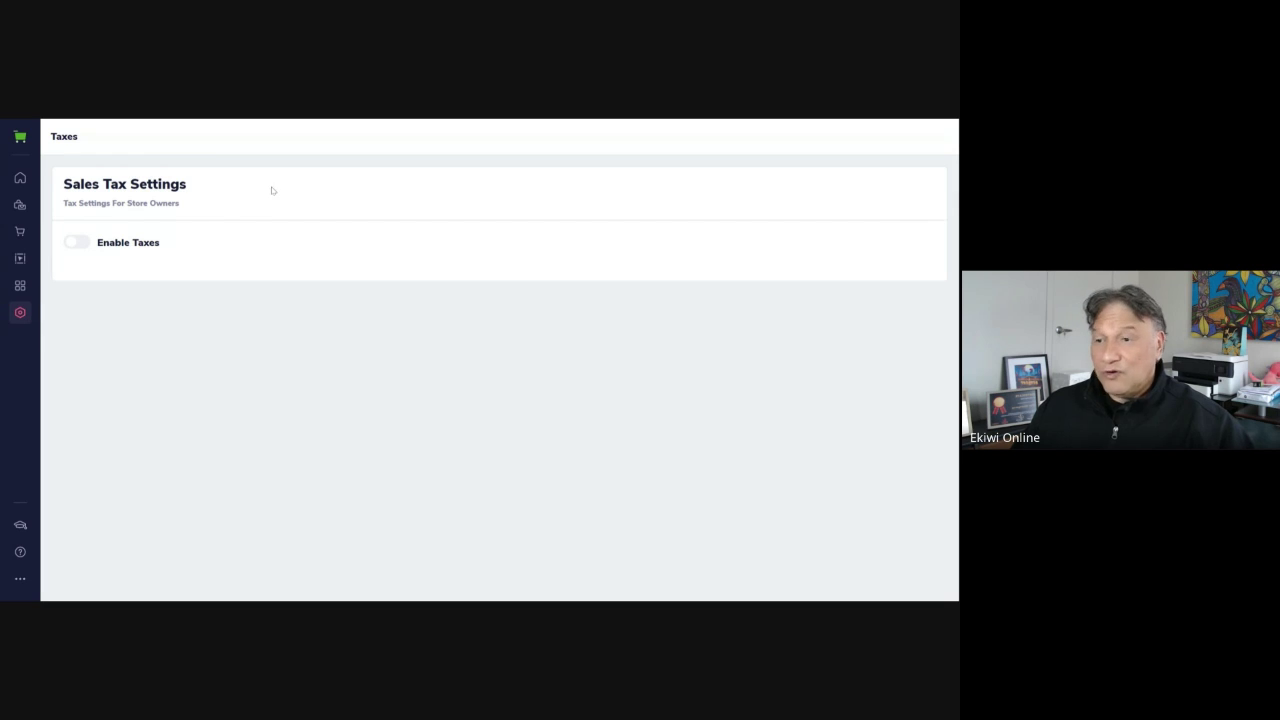
pyautogui.click(20, 312)
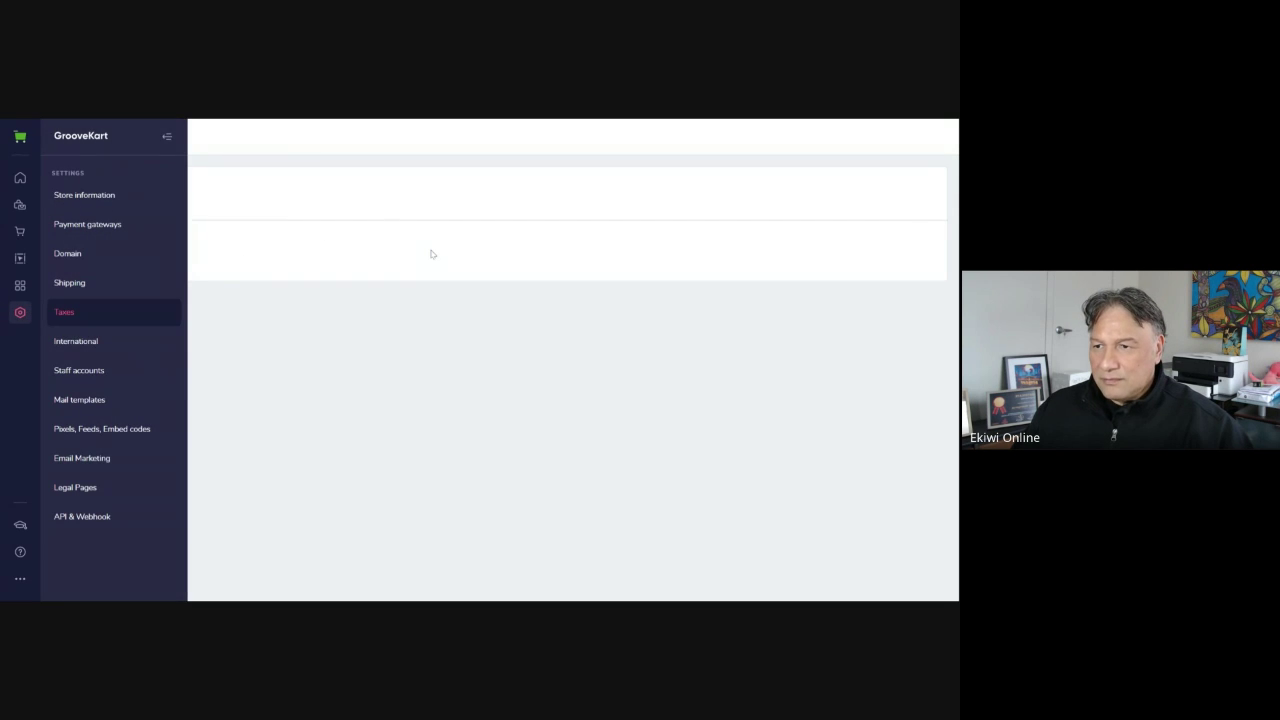
# Open International currency settings and keep US Dollar as the default currency
pyautogui.click(130, 342)
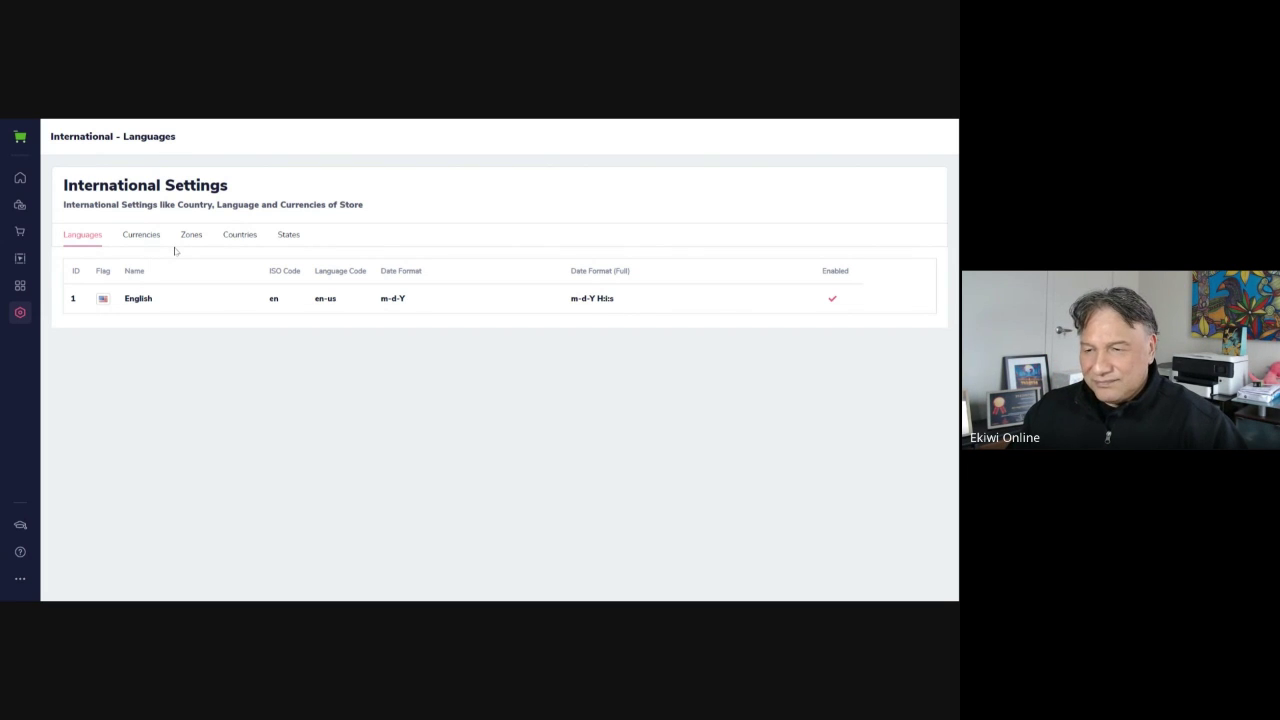
pyautogui.click(152, 238)
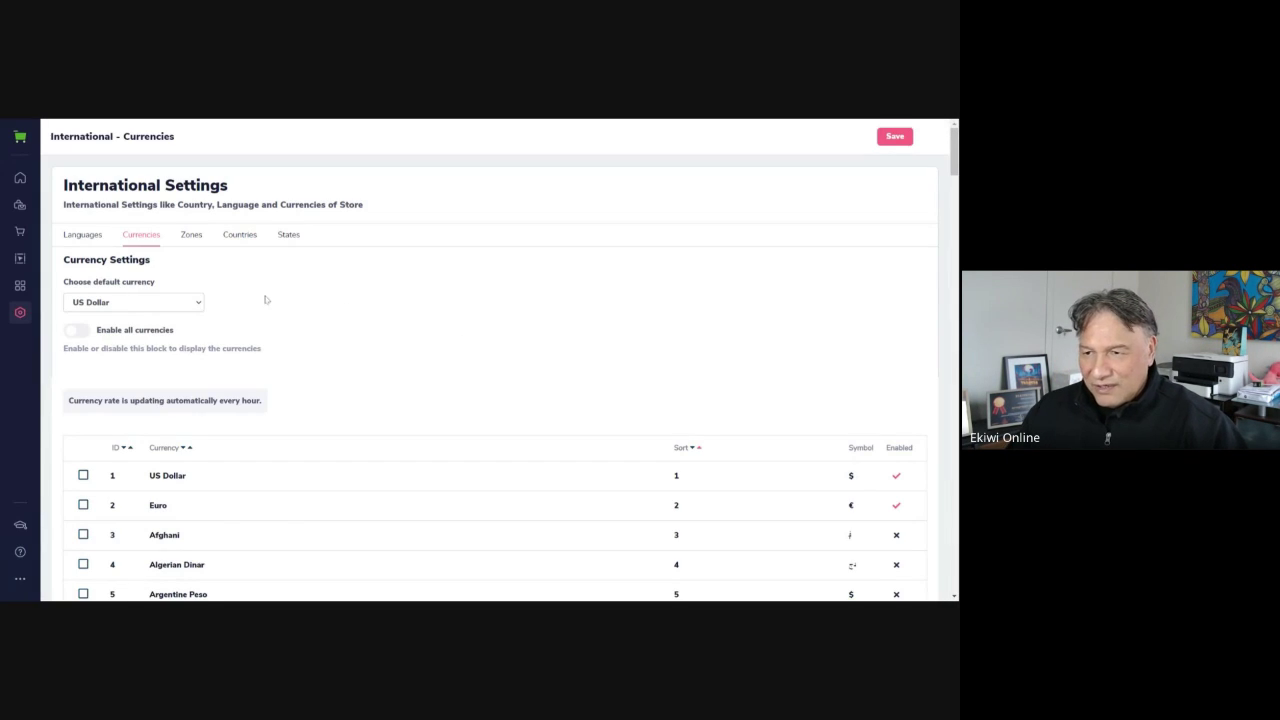
pyautogui.click(159, 302)
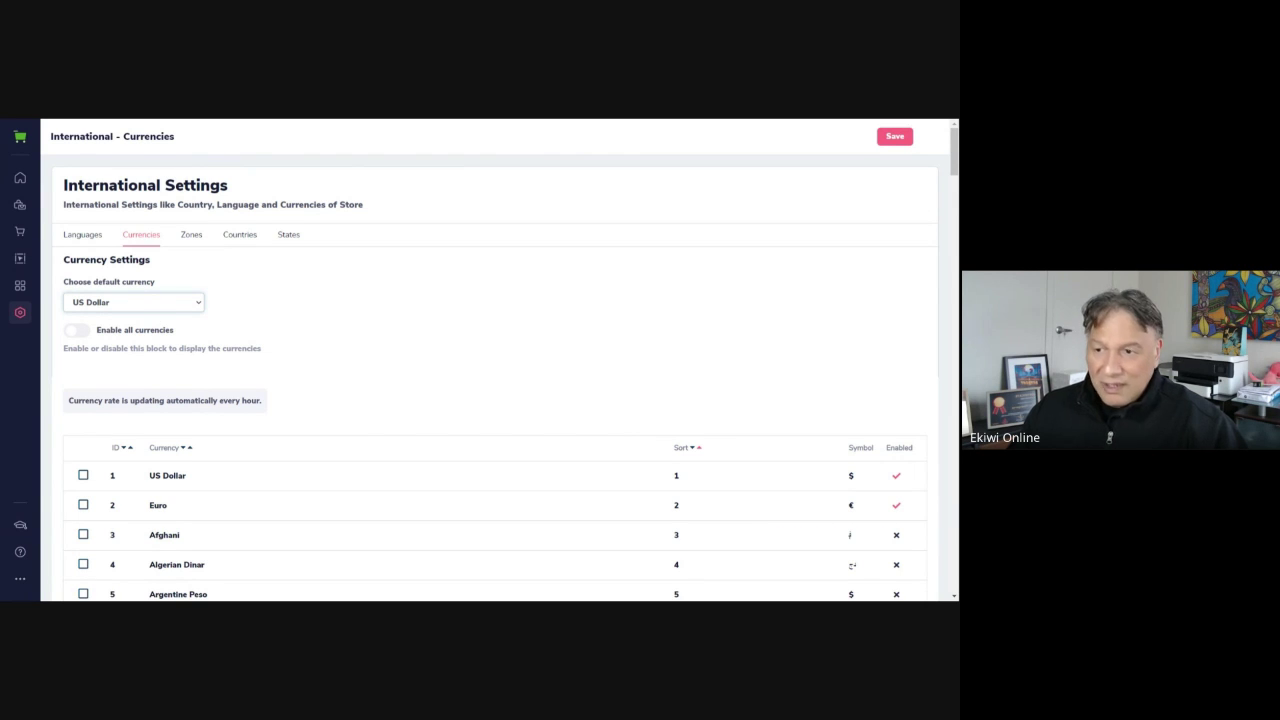
pyautogui.click(406, 276)
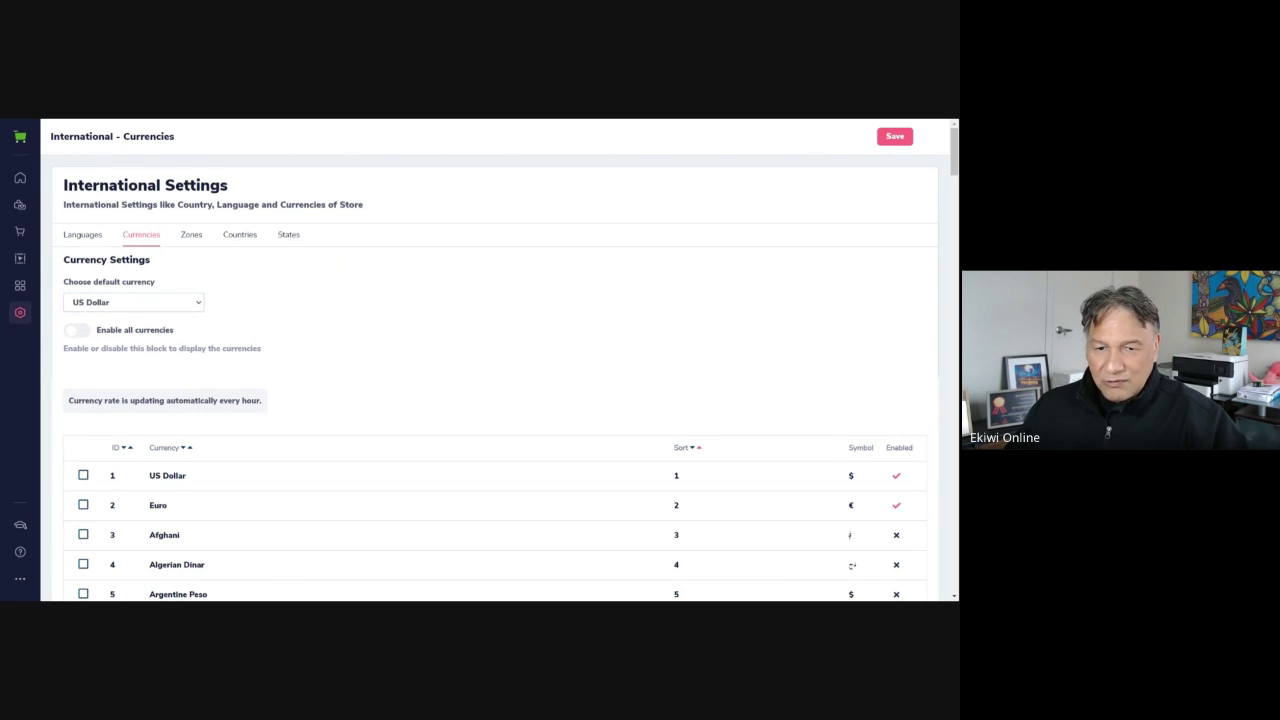
# Review the currency list and dismiss the status-updated notification
pyautogui.scroll(-3, 369, 380)
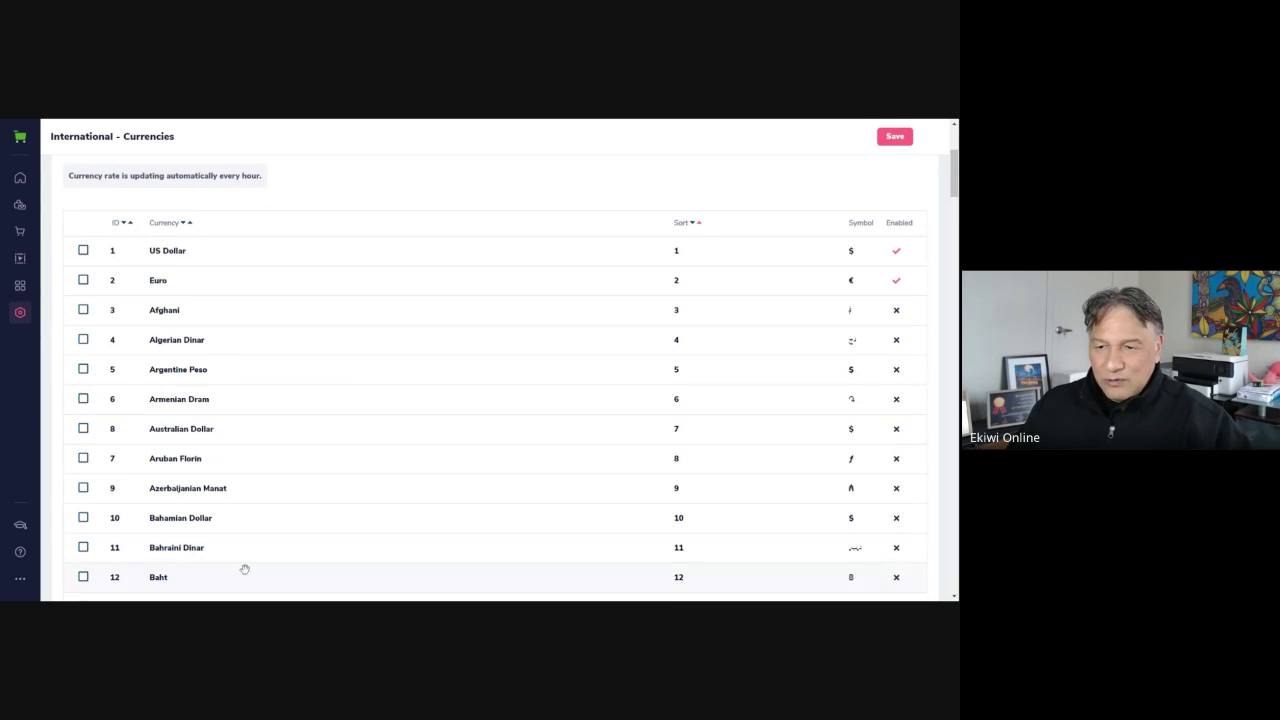
pyautogui.scroll(2, 431, 288)
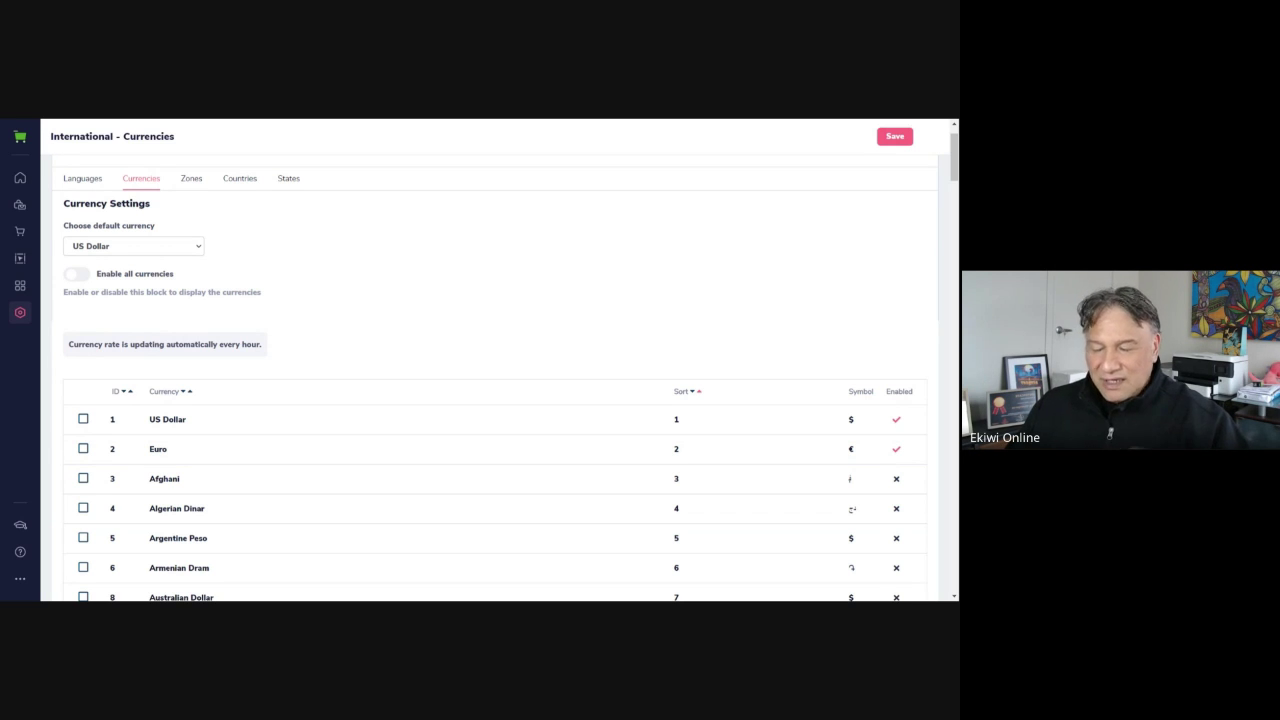
pyautogui.scroll(-2, 492, 250)
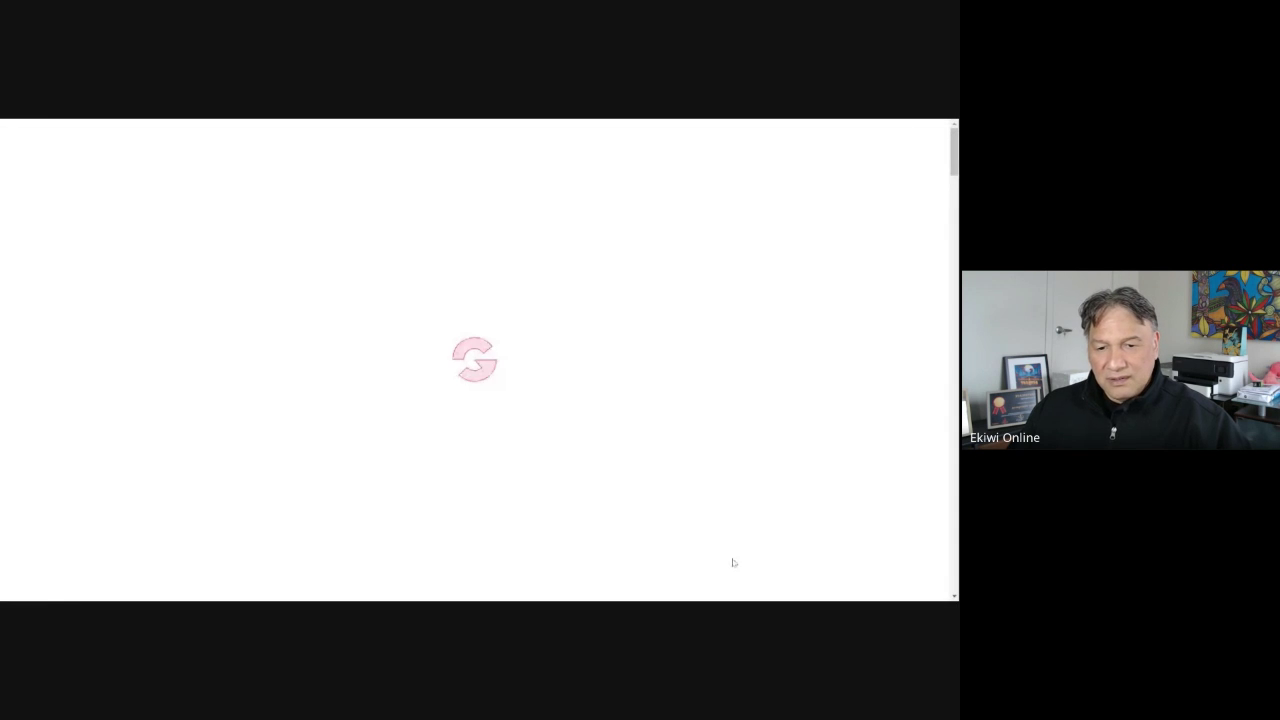
pyautogui.scroll(-3, 589, 260)
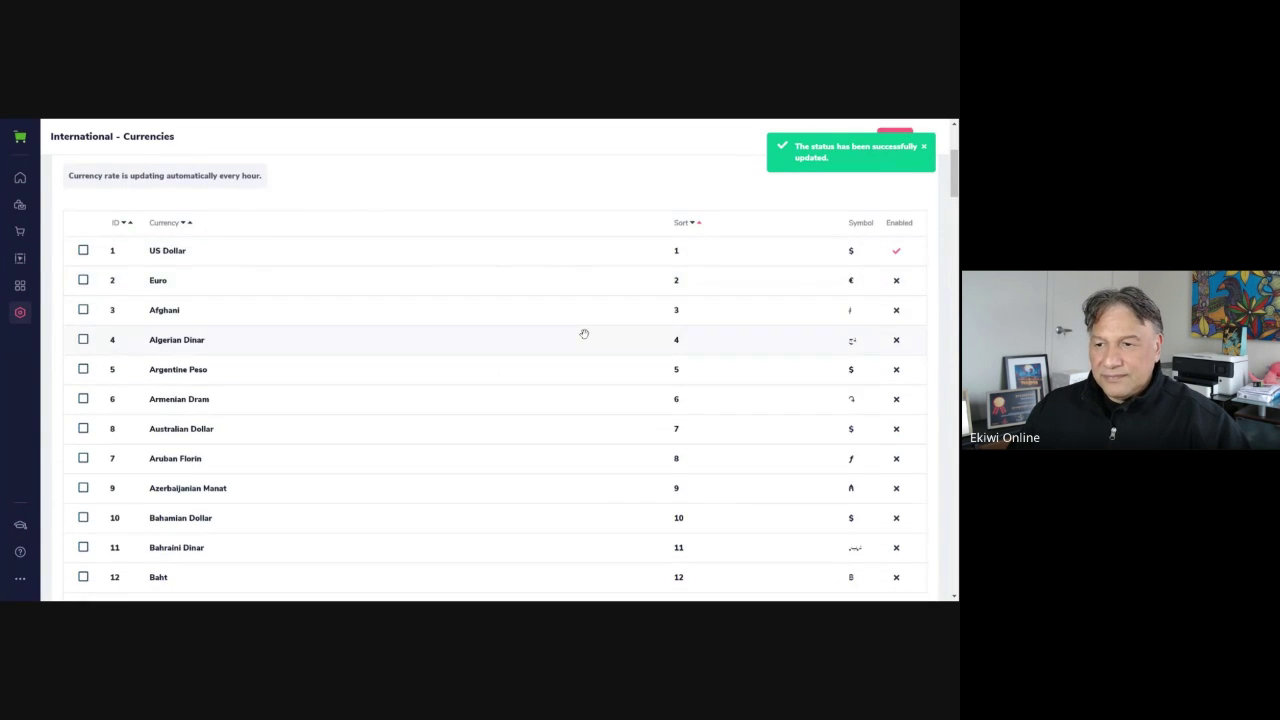
pyautogui.scroll(2, 583, 331)
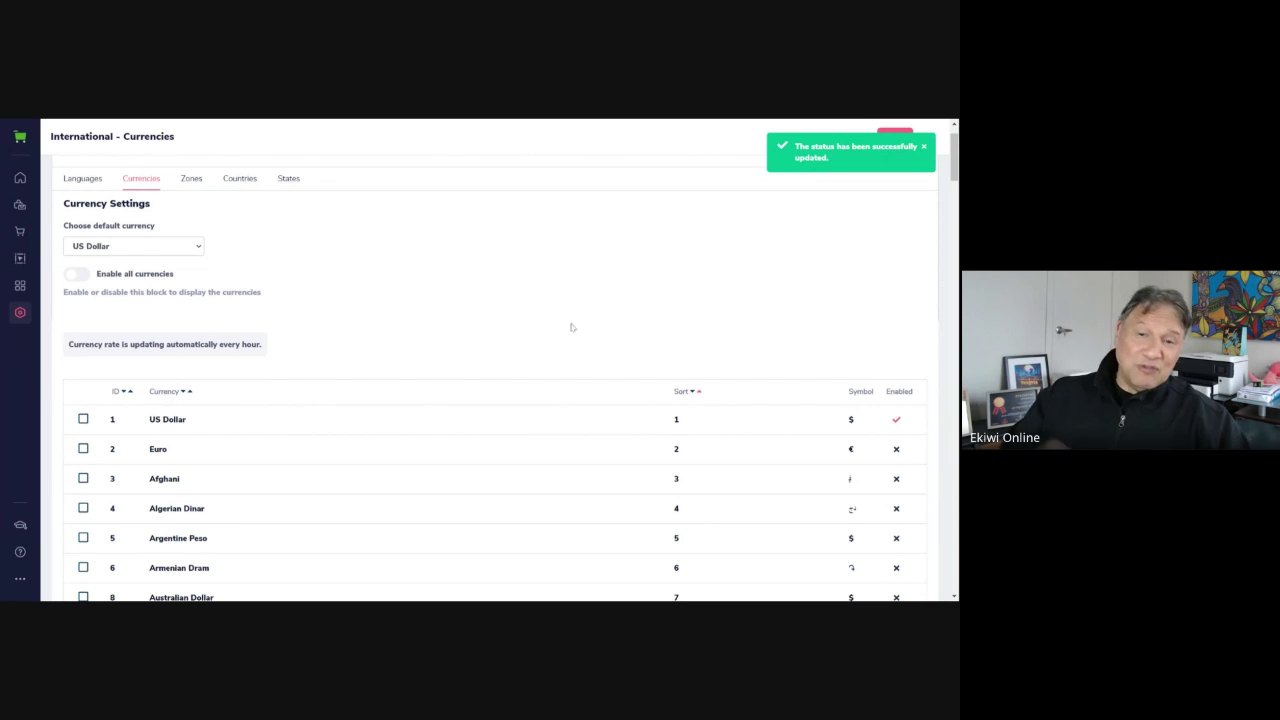
pyautogui.scroll(1, 300, 235)
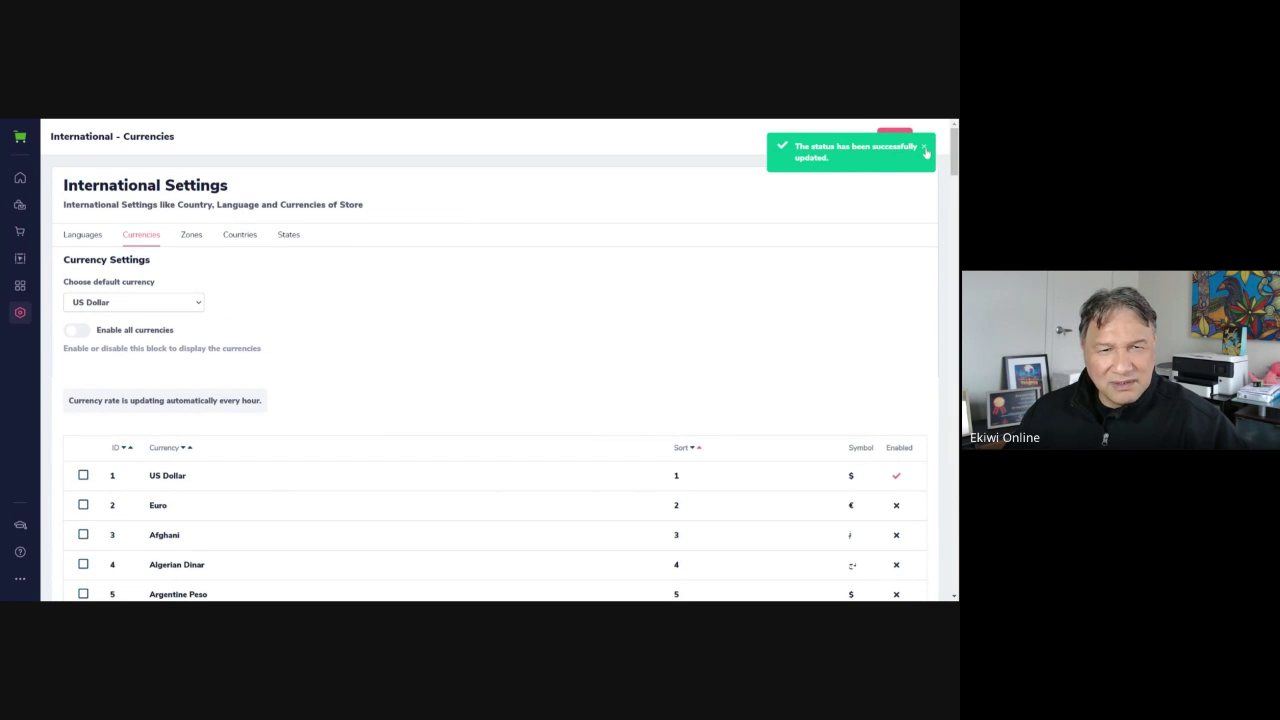
pyautogui.click(924, 147)
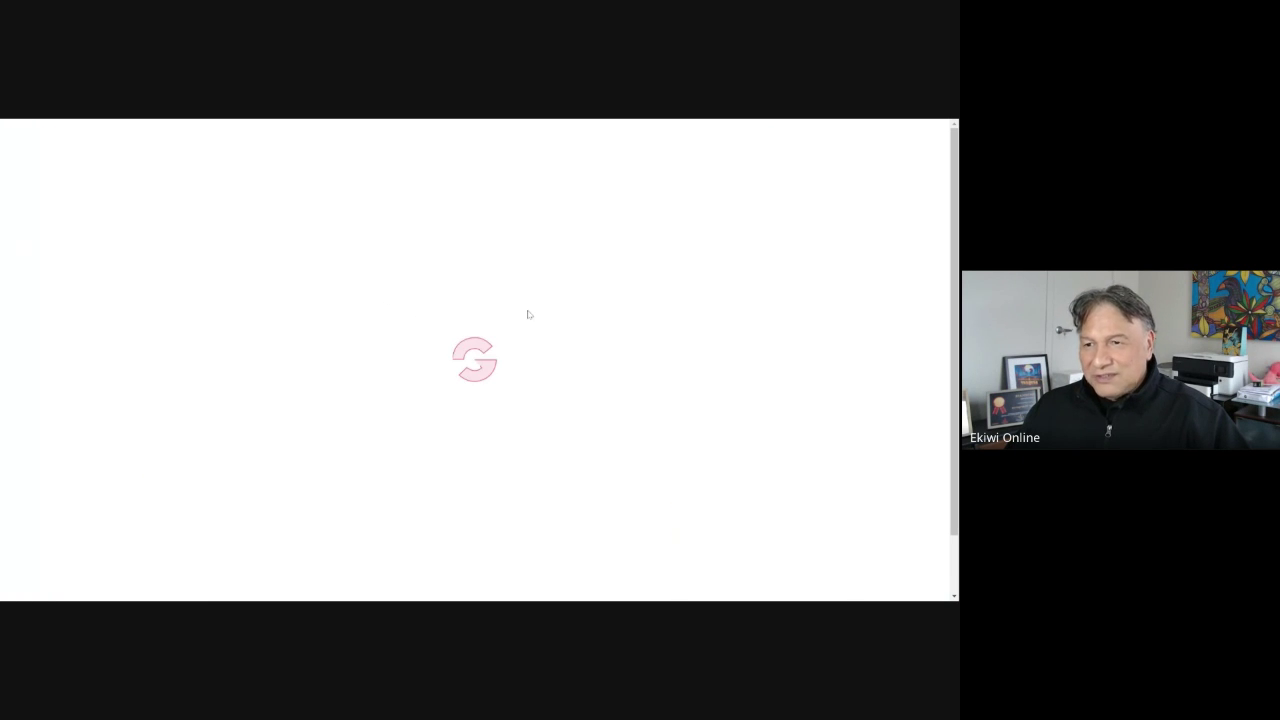
# Select all eight shipping zones and disable them with the bulk Actions menu
pyautogui.scroll(-1, 297, 333)
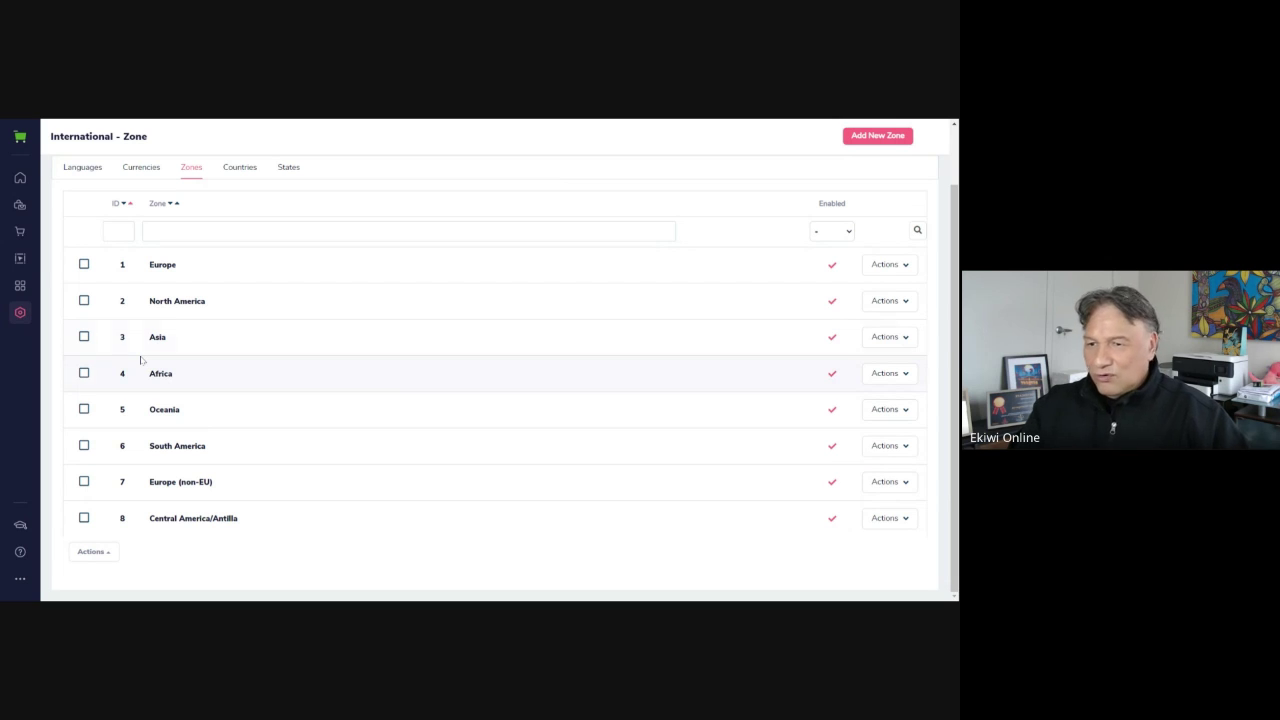
pyautogui.scroll(1, 672, 334)
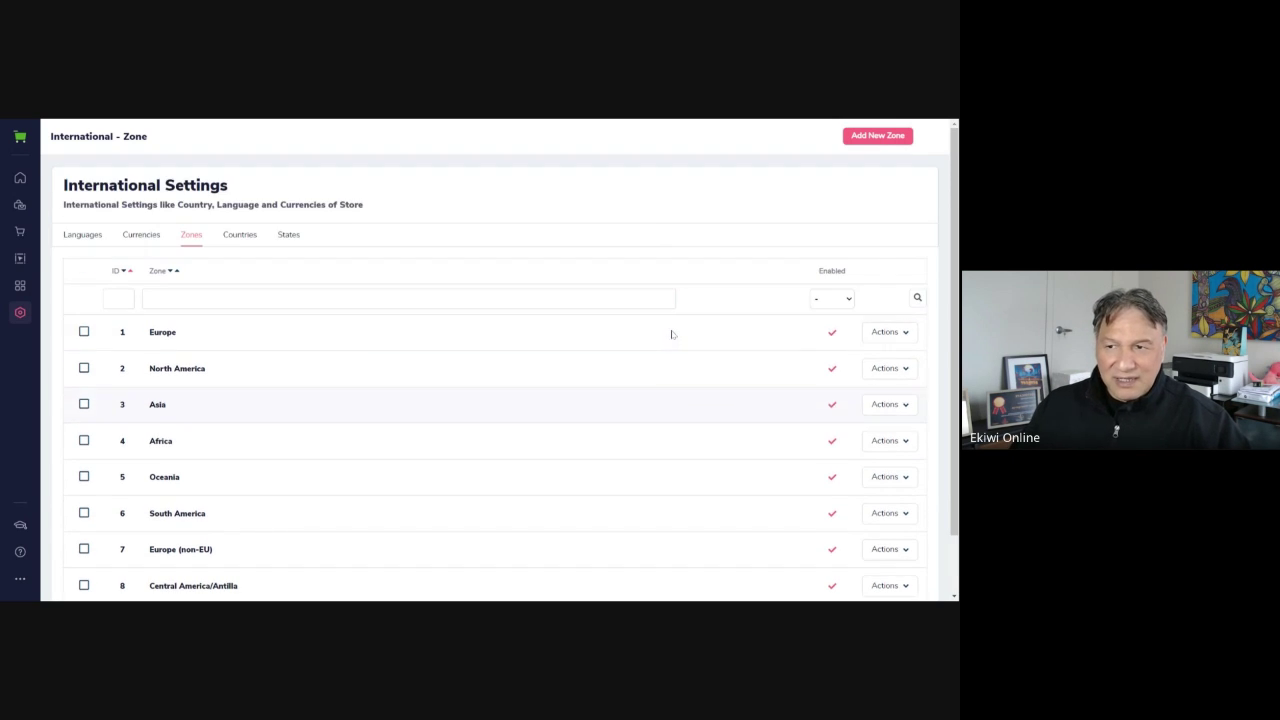
pyautogui.scroll(-1, 672, 334)
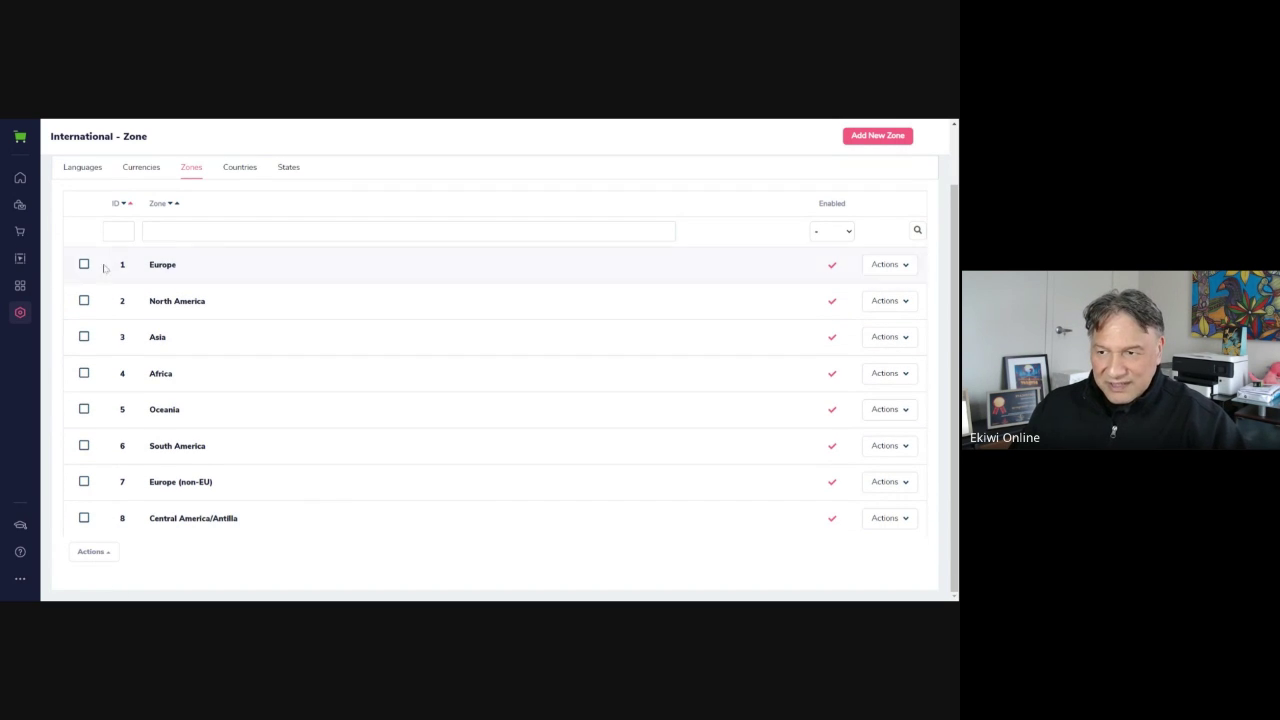
pyautogui.click(108, 554)
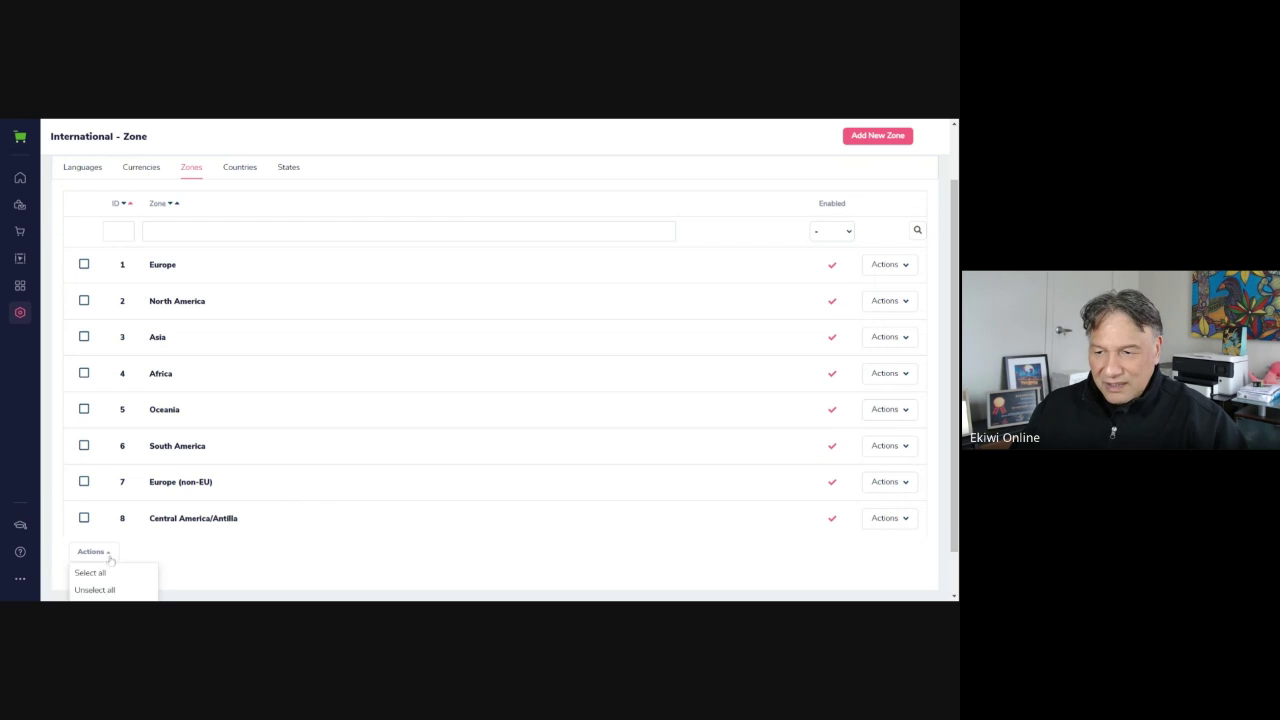
pyautogui.scroll(-1, 280, 495)
pyautogui.click(90, 572)
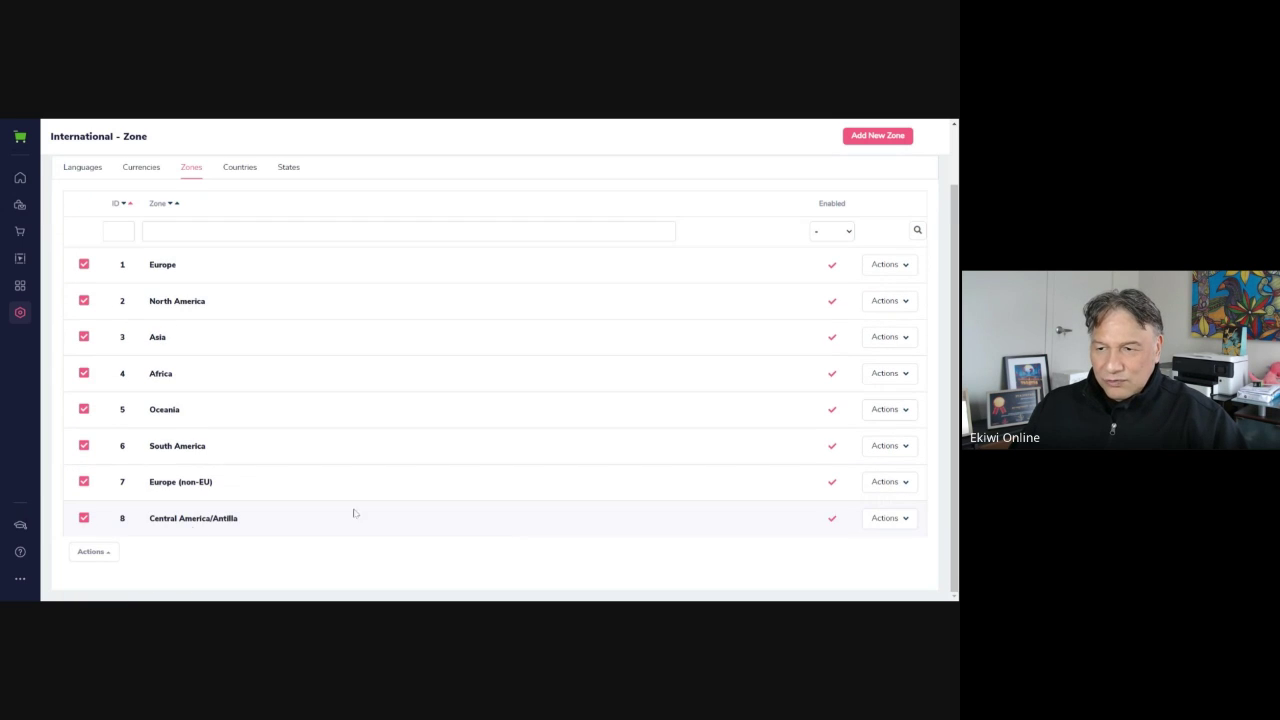
pyautogui.click(100, 554)
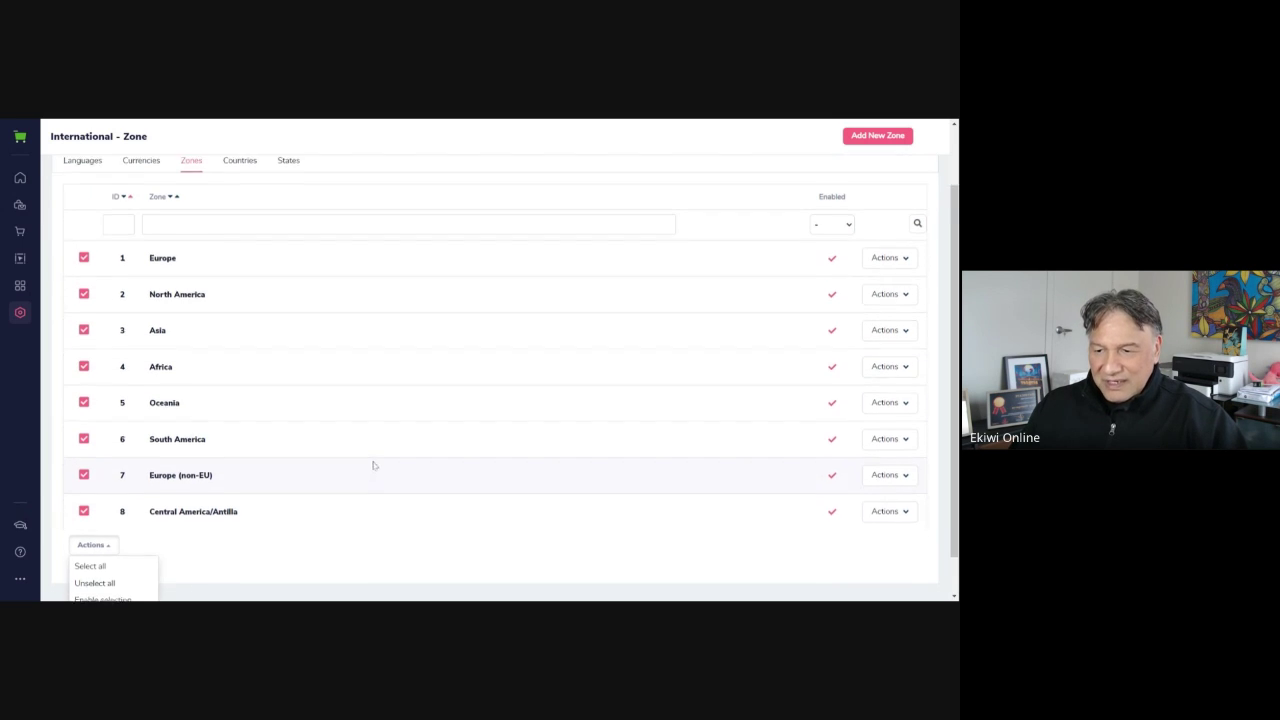
pyautogui.scroll(-1, 100, 570)
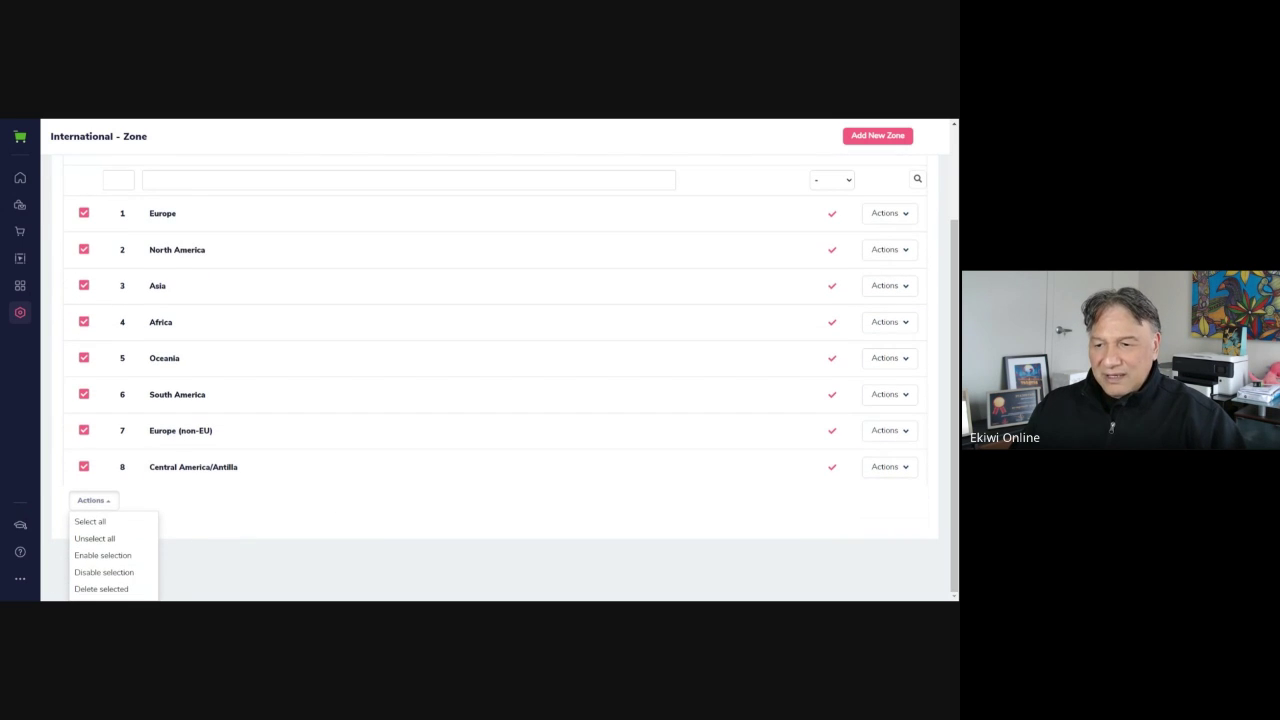
pyautogui.click(100, 574)
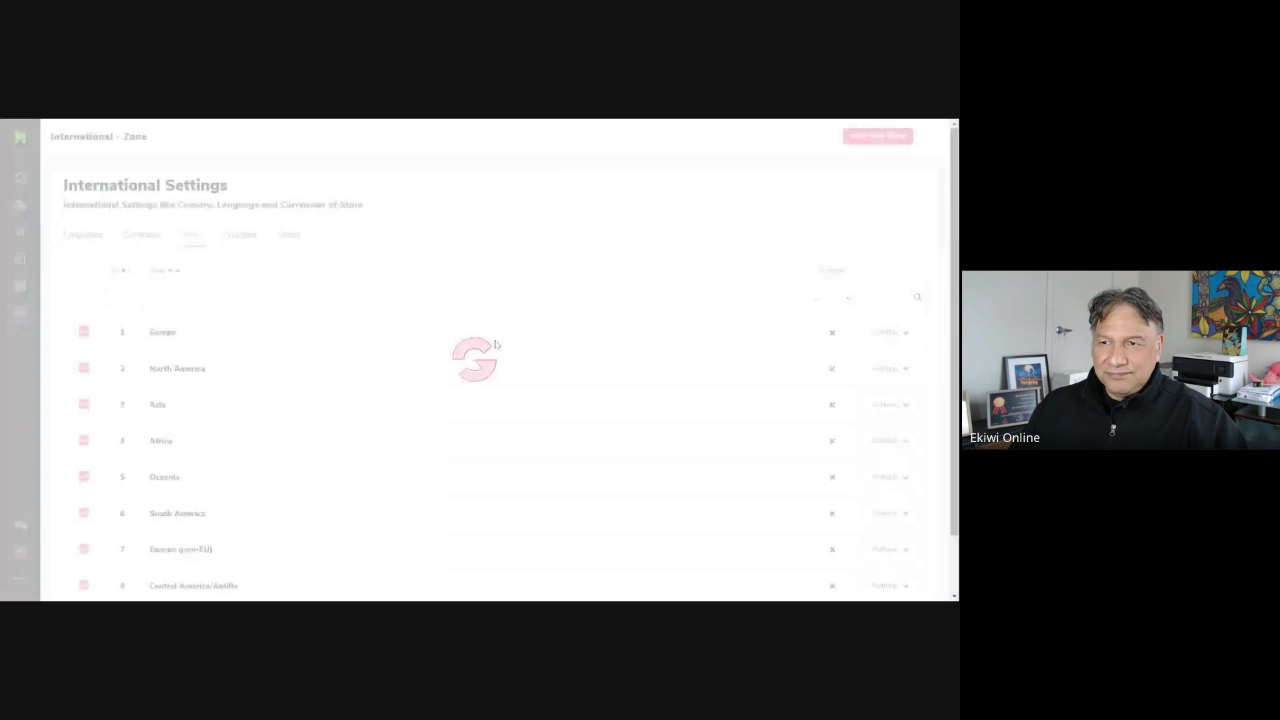
# Unselect all zones and check the North America zone's options
pyautogui.scroll(-1, 263, 390)
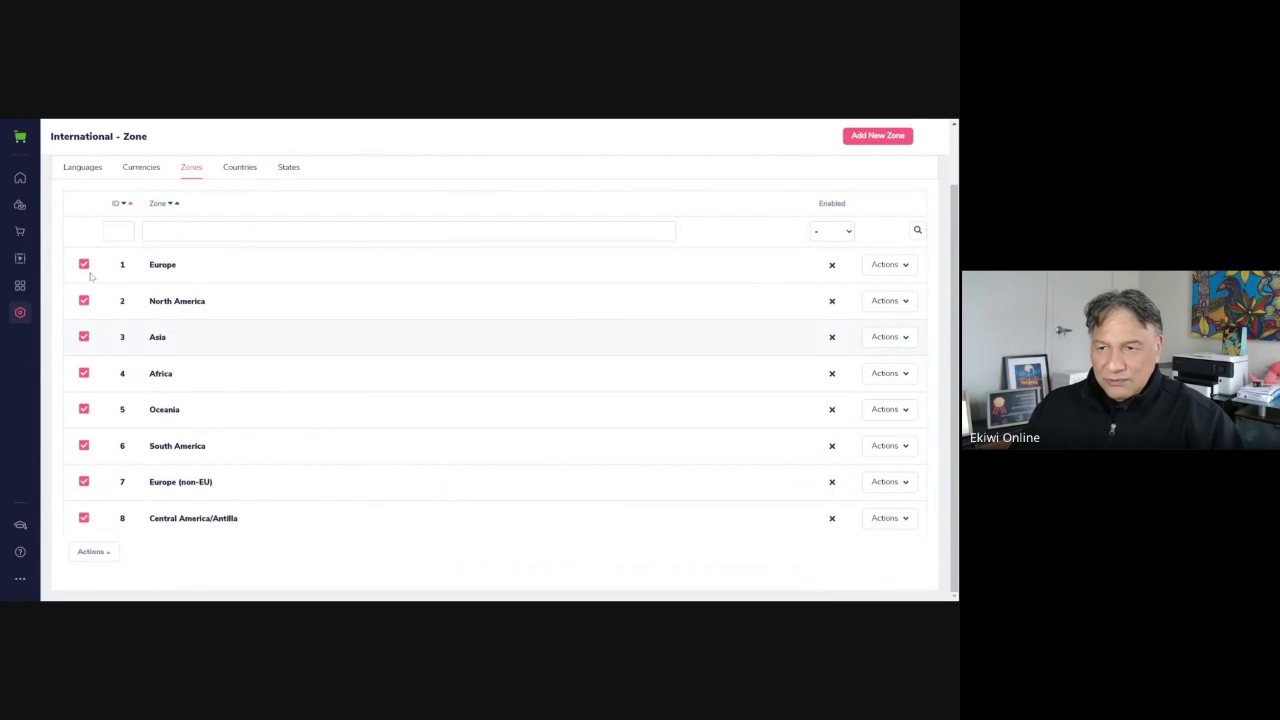
pyautogui.click(105, 558)
pyautogui.scroll(-1, 200, 578)
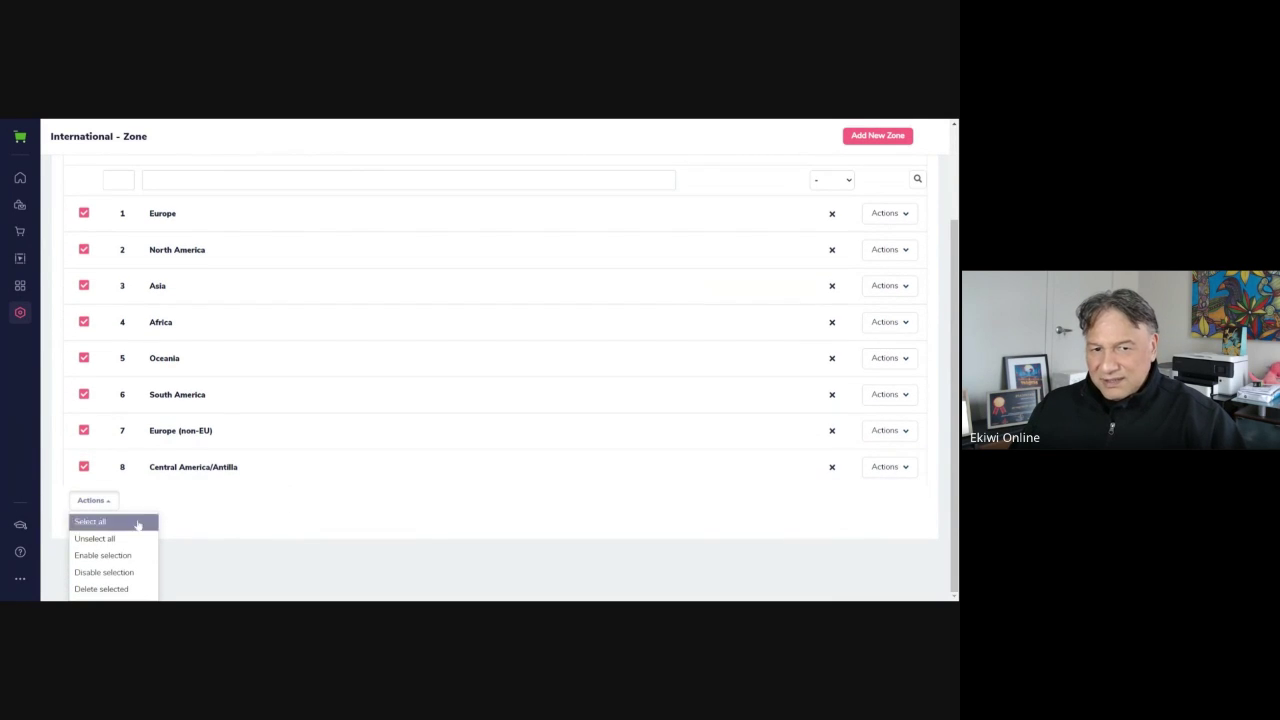
pyautogui.click(130, 539)
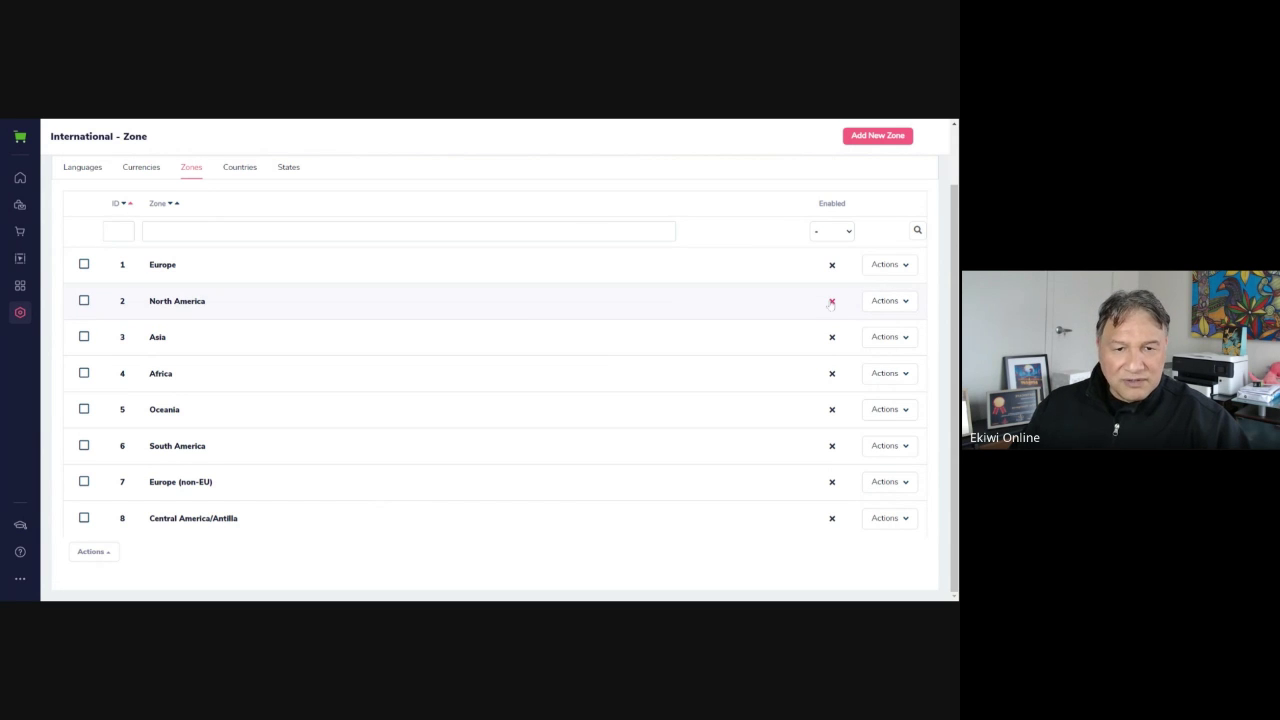
pyautogui.click(886, 300)
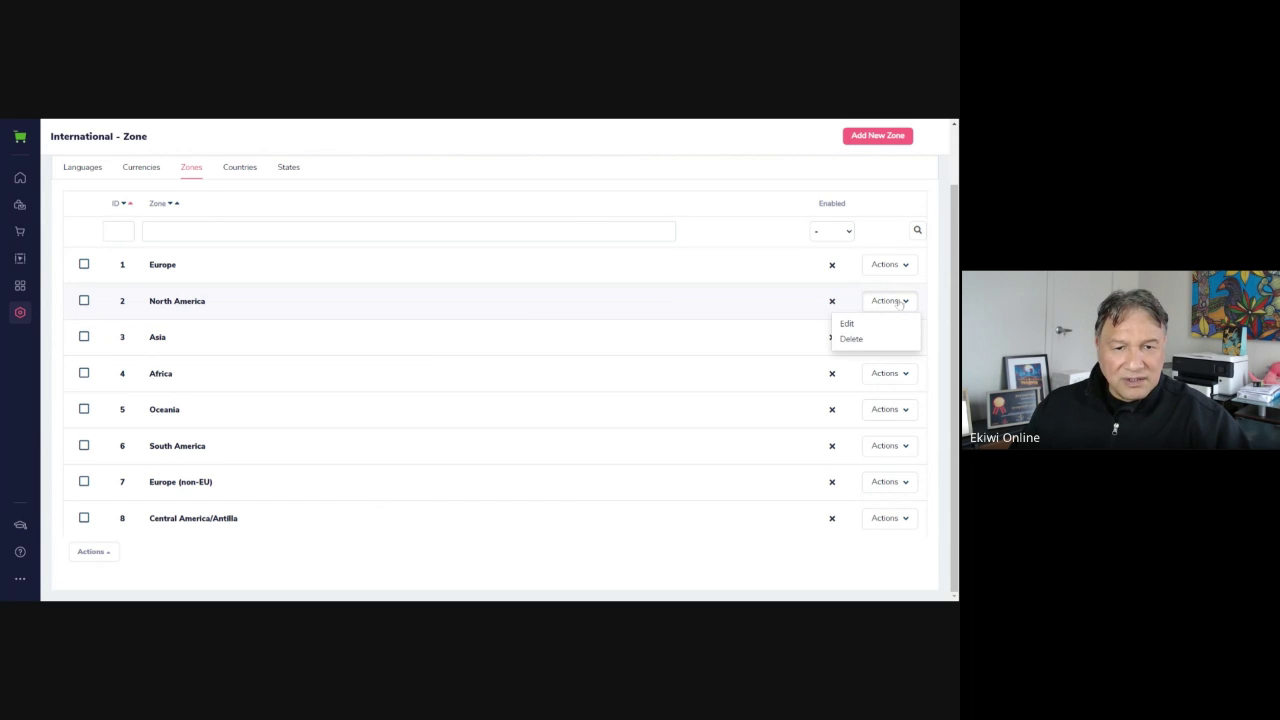
pyautogui.click(791, 306)
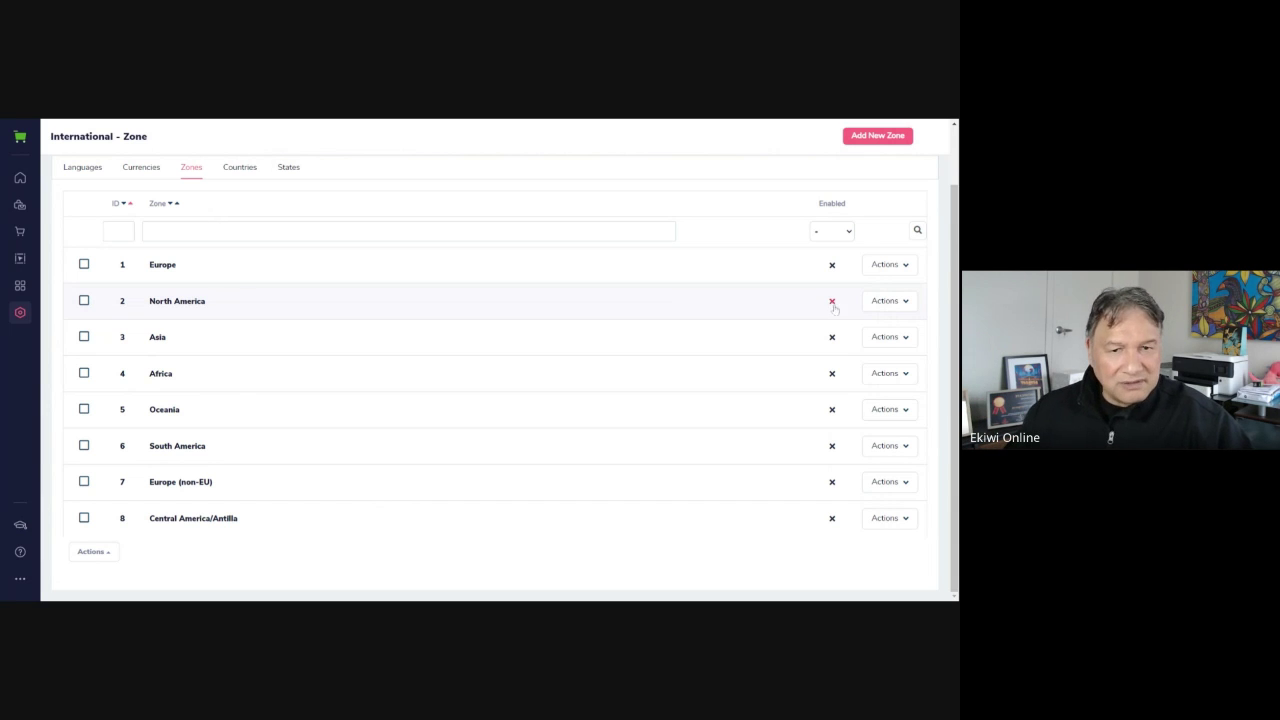
pyautogui.click(731, 480)
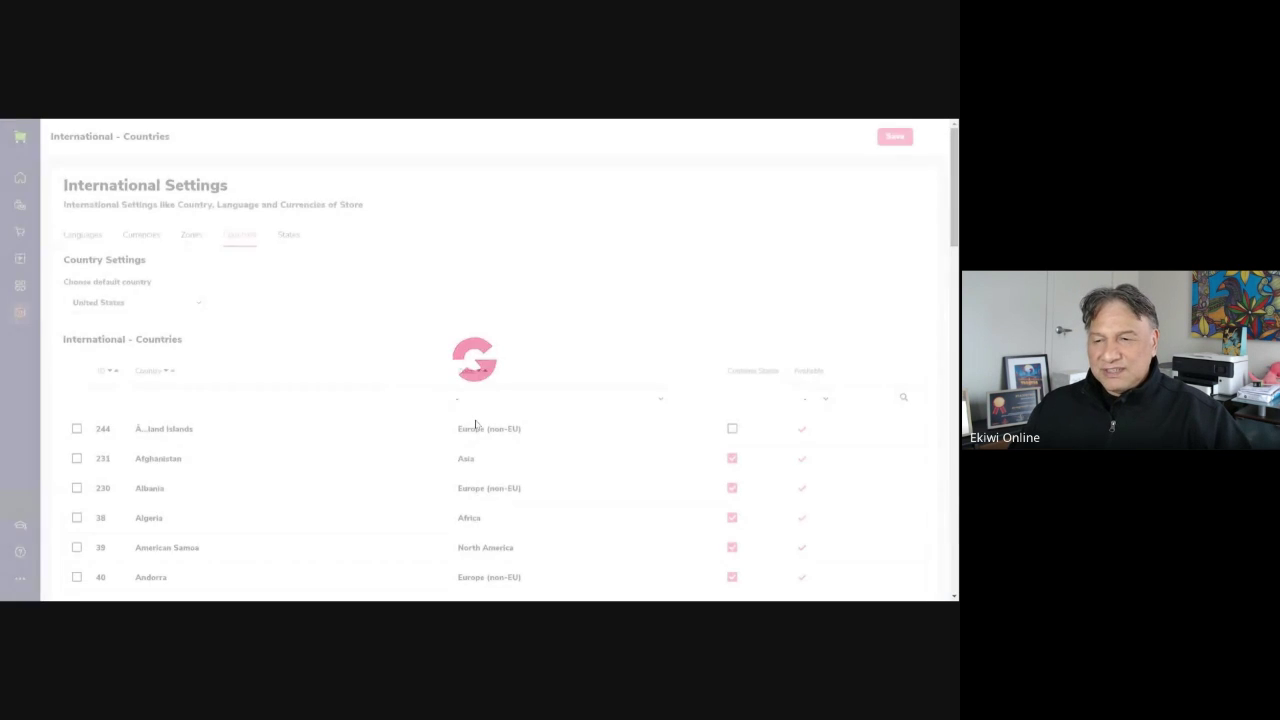
pyautogui.scroll(-3, 683, 329)
pyautogui.scroll(3, 646, 366)
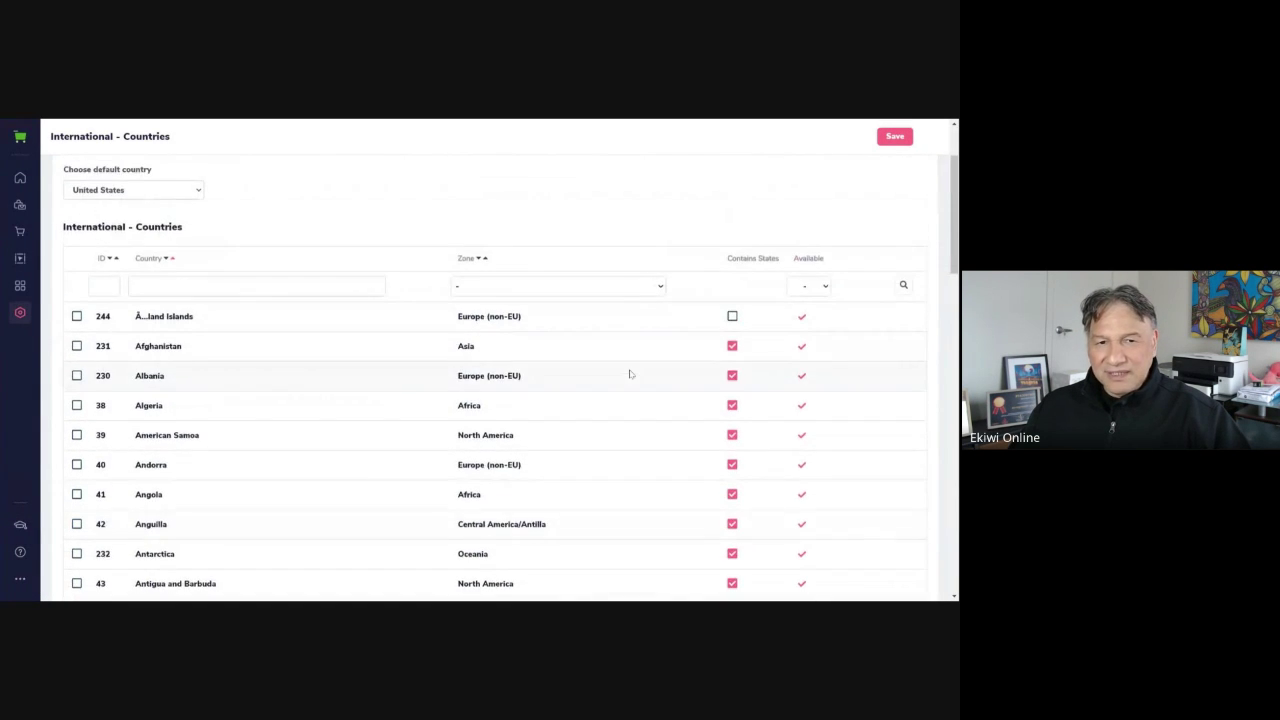
pyautogui.scroll(-2, 645, 370)
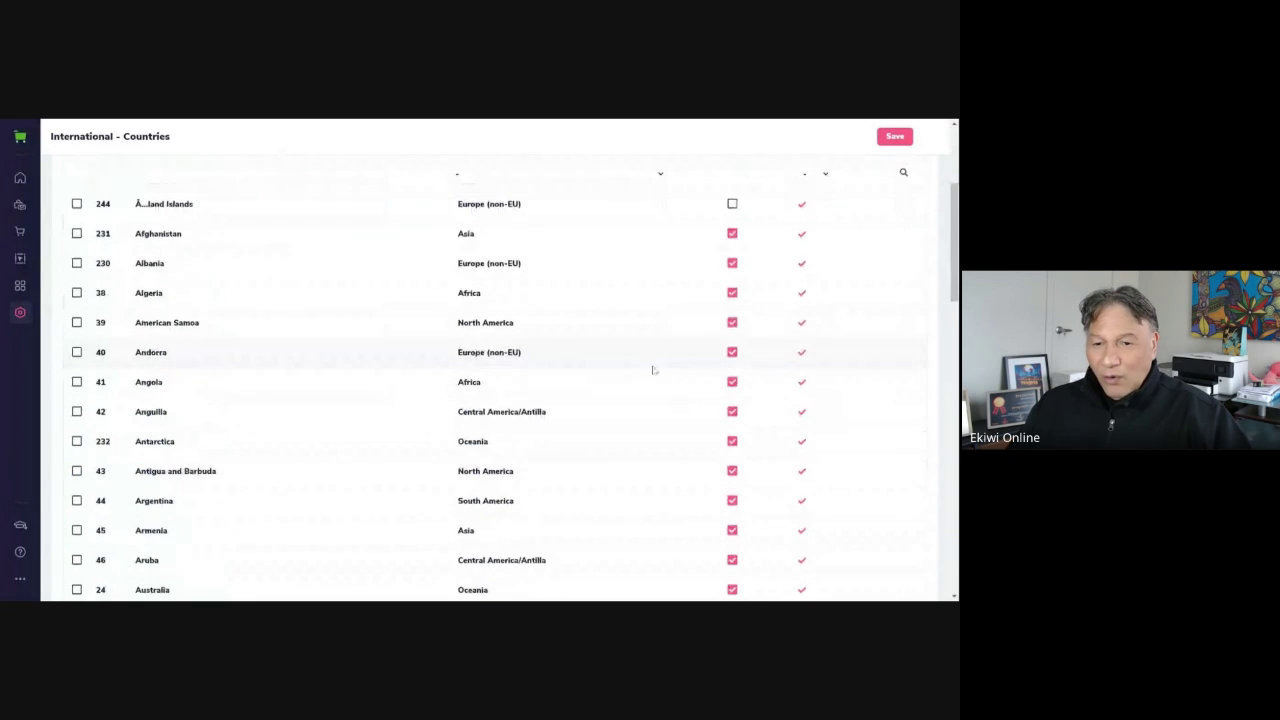
pyautogui.scroll(-11, 797, 292)
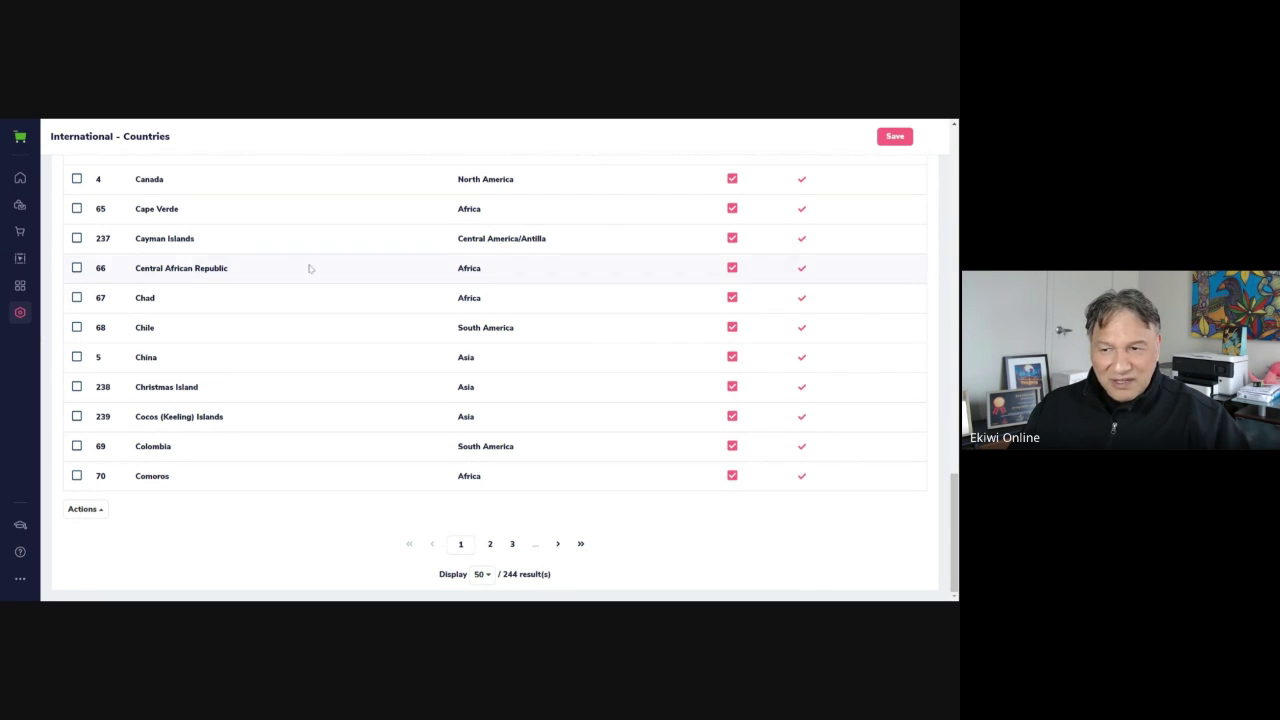
pyautogui.scroll(1, 378, 513)
pyautogui.scroll(-1, 378, 513)
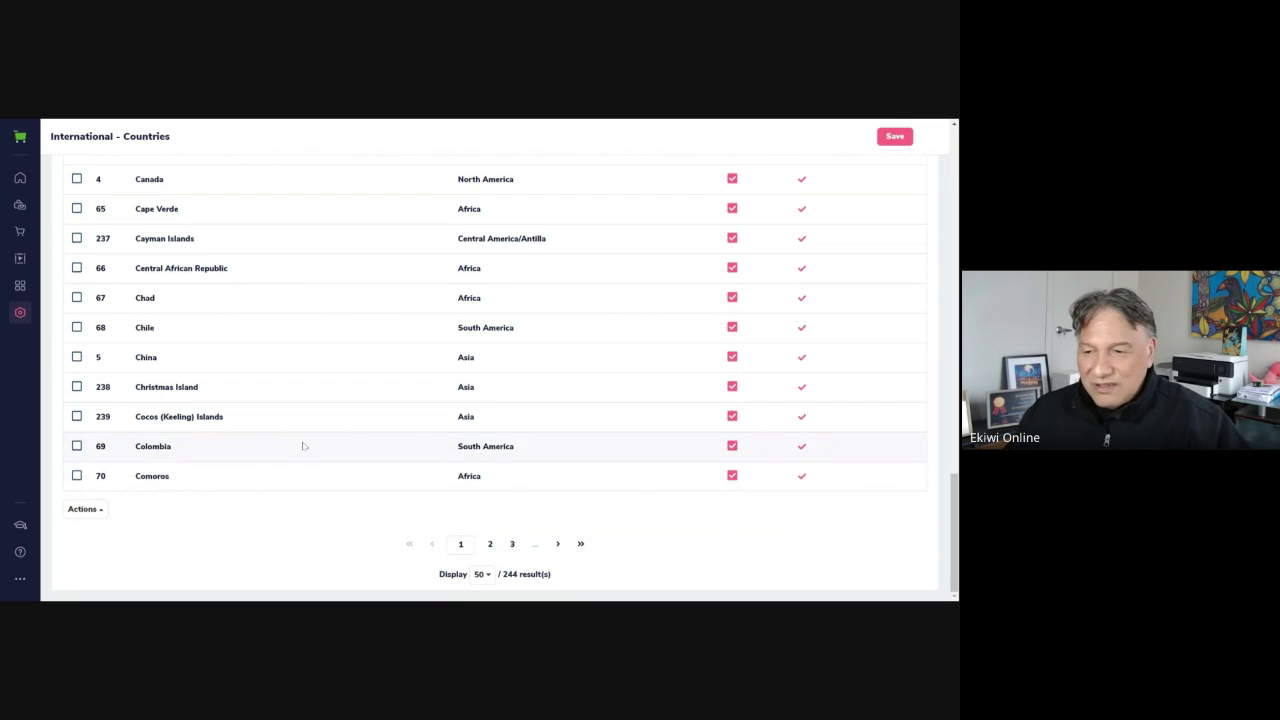
pyautogui.scroll(12, 300, 445)
pyautogui.scroll(4, 301, 455)
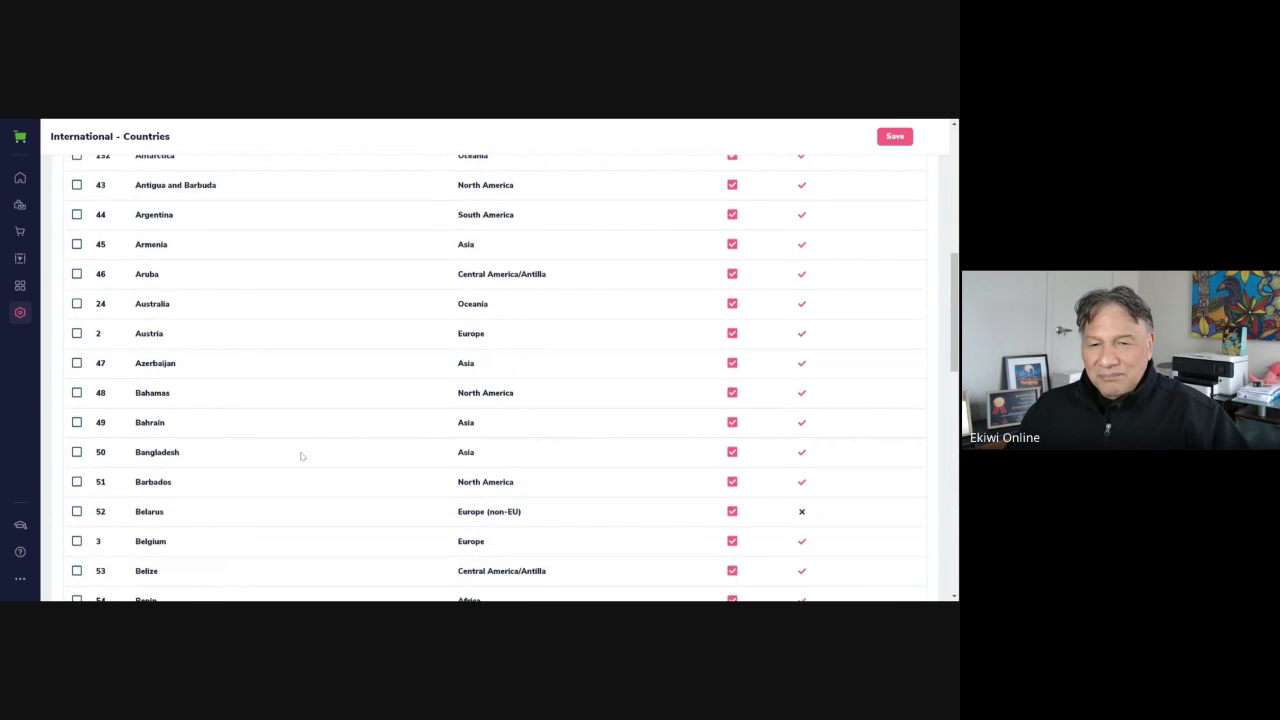
pyautogui.scroll(-2, 301, 455)
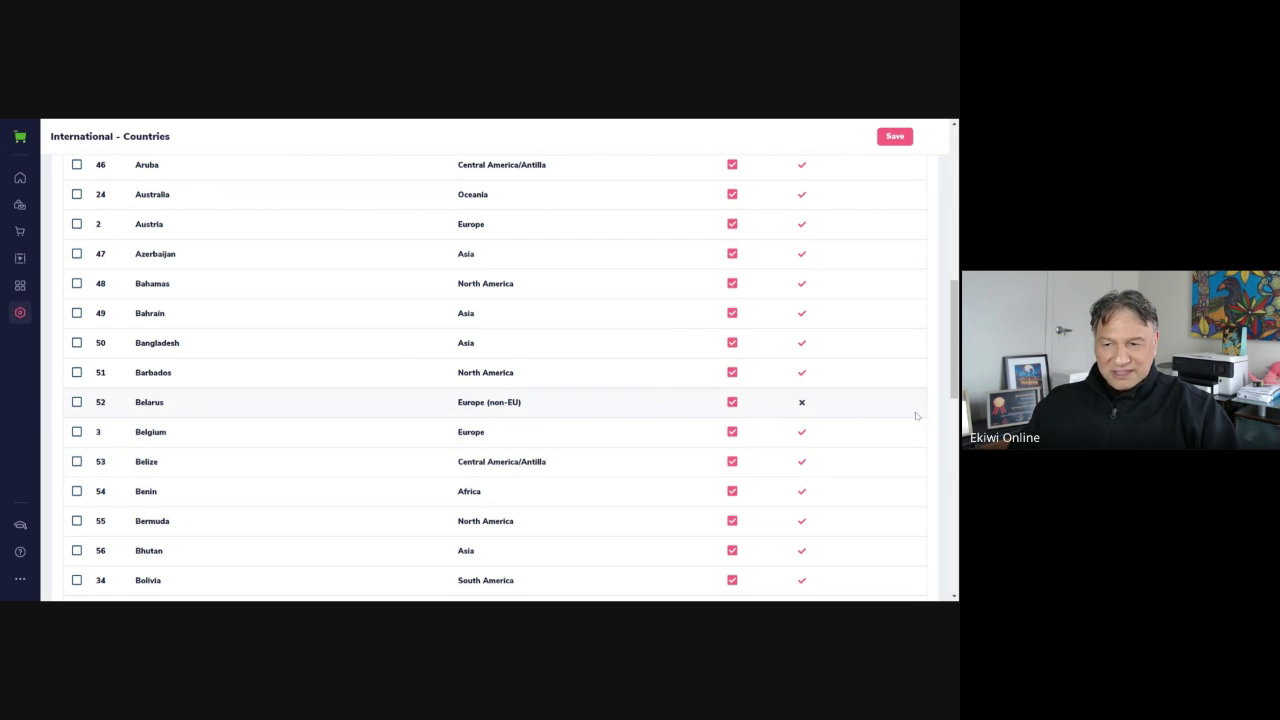
pyautogui.scroll(5, 852, 299)
pyautogui.scroll(6, 852, 299)
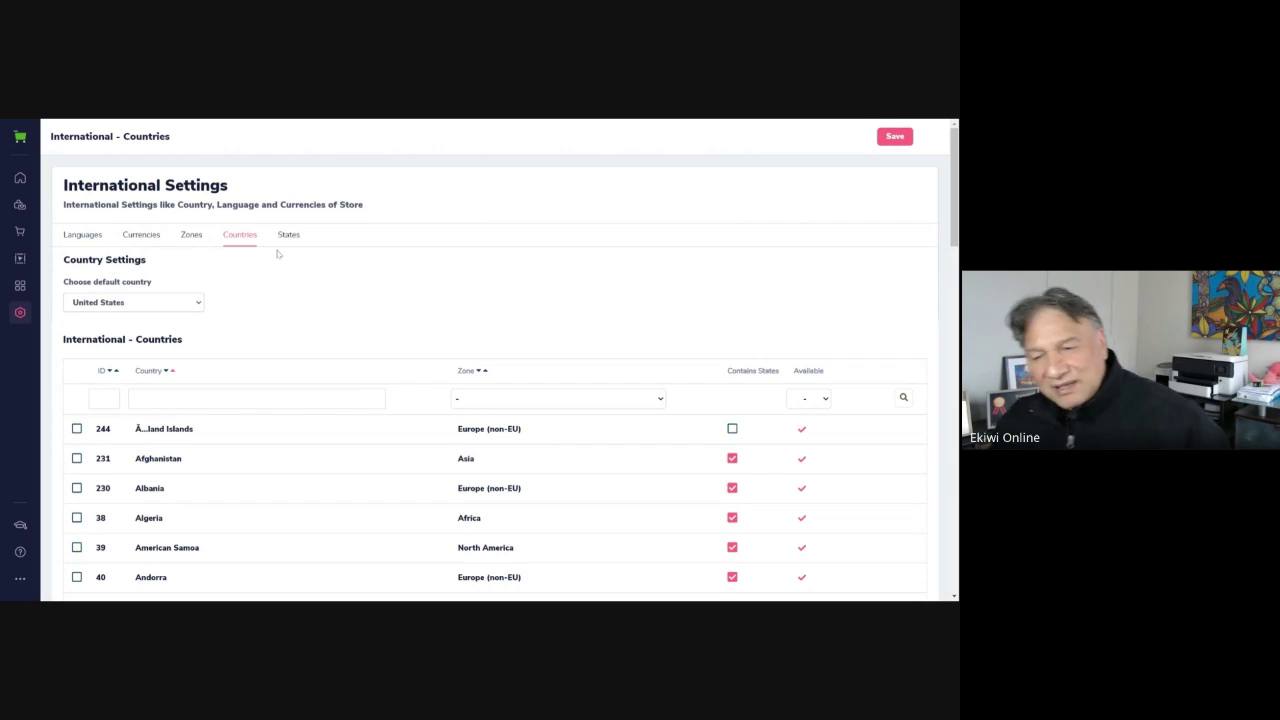
pyautogui.scroll(-4, 726, 467)
pyautogui.scroll(3, 726, 467)
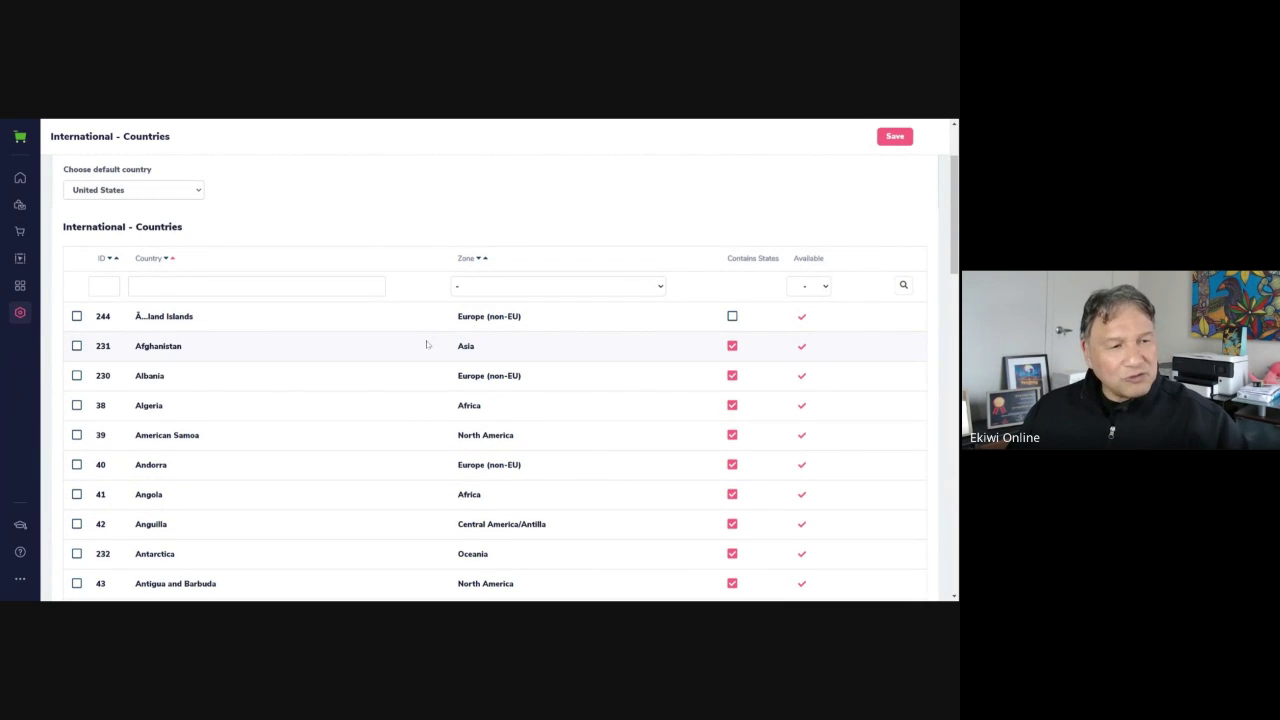
pyautogui.scroll(2, 560, 347)
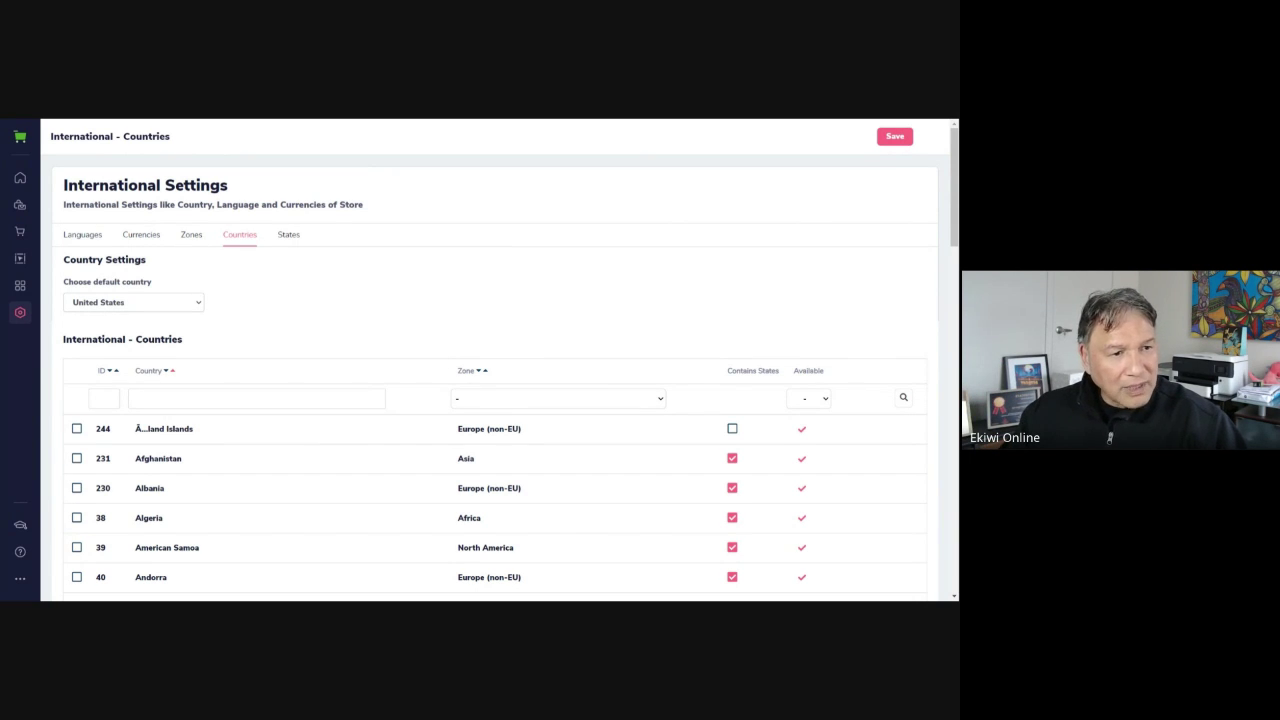
pyautogui.scroll(-10, 793, 548)
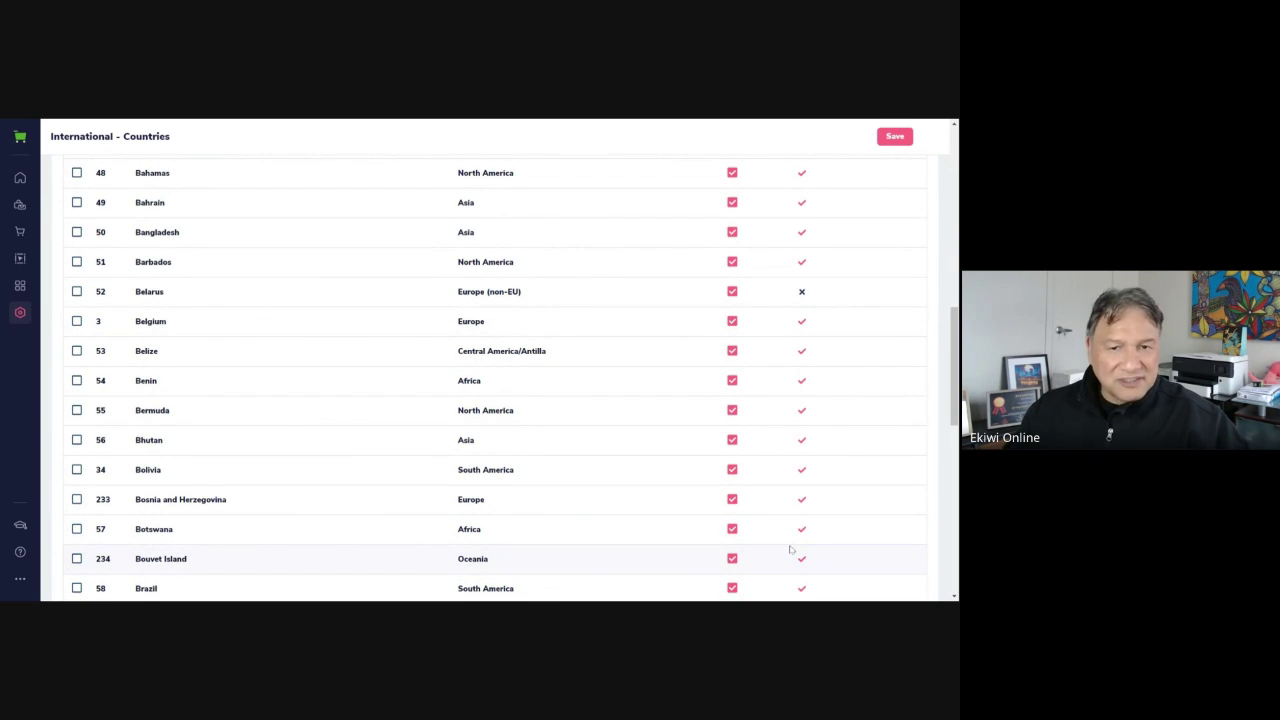
pyautogui.scroll(10, 790, 550)
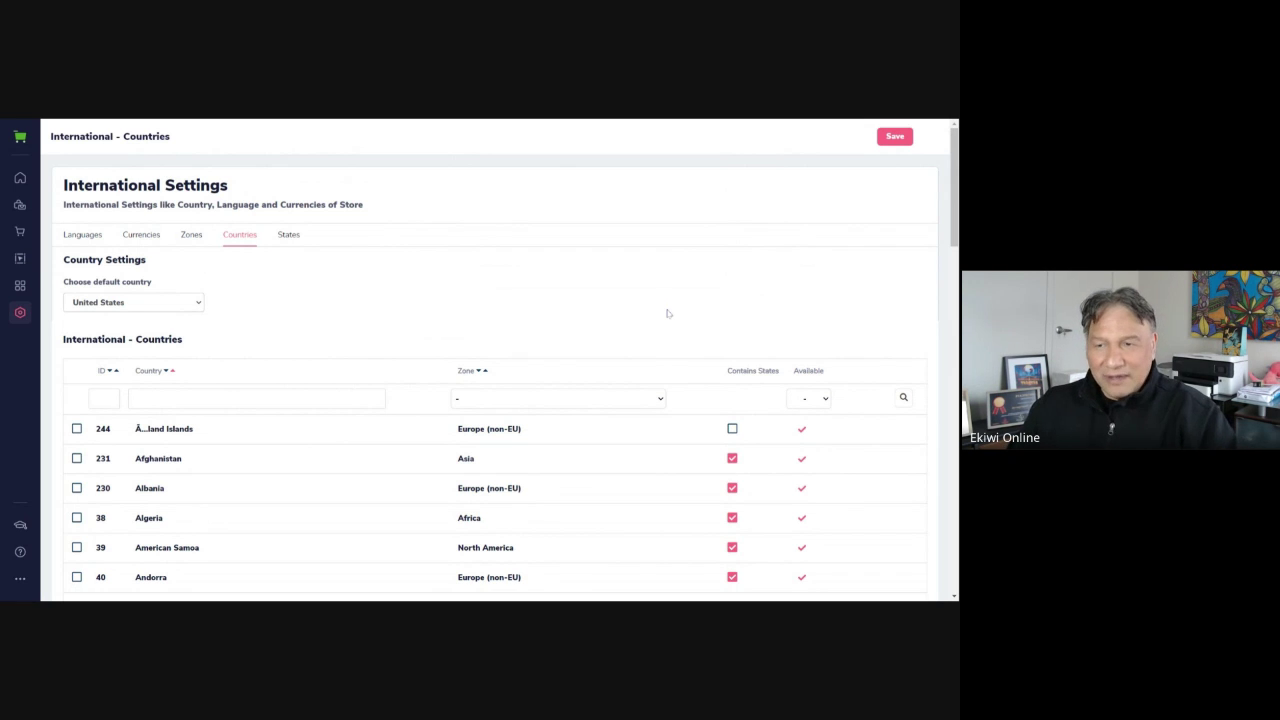
pyautogui.press('F5')
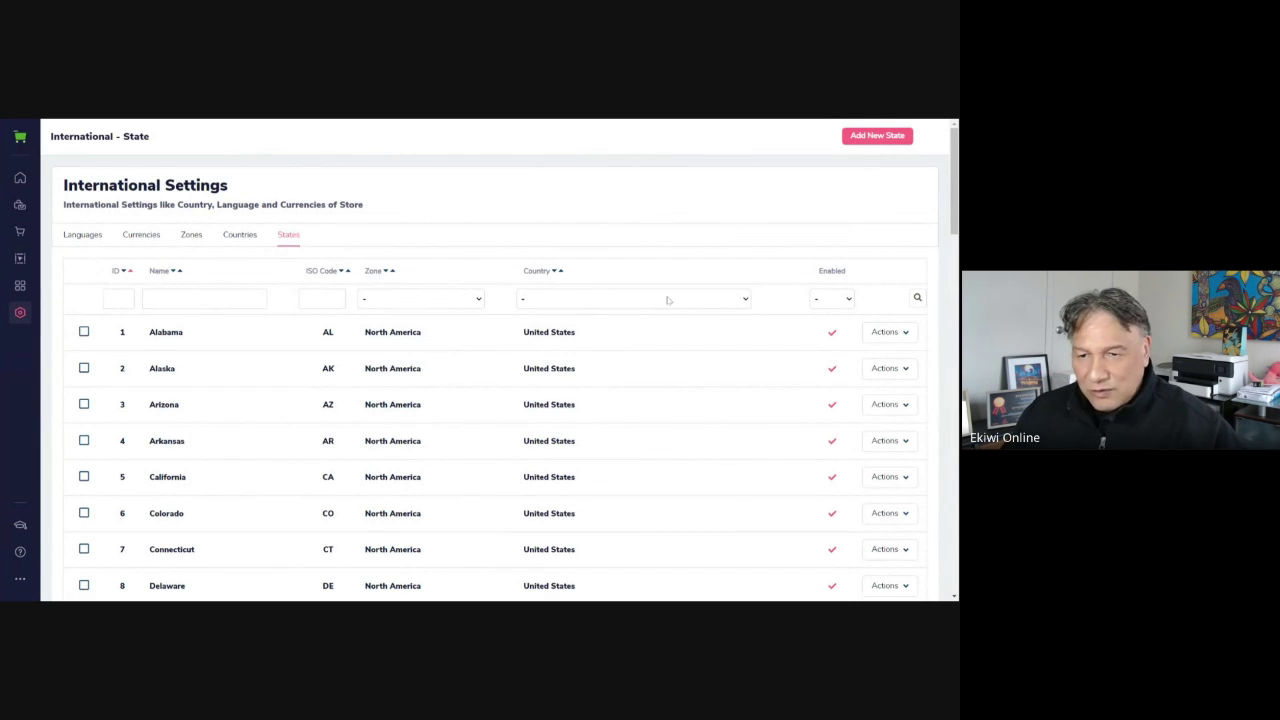
# Scroll through the US states, Alabama to Hawaii, each enabled in North America
pyautogui.scroll(-1, 676, 365)
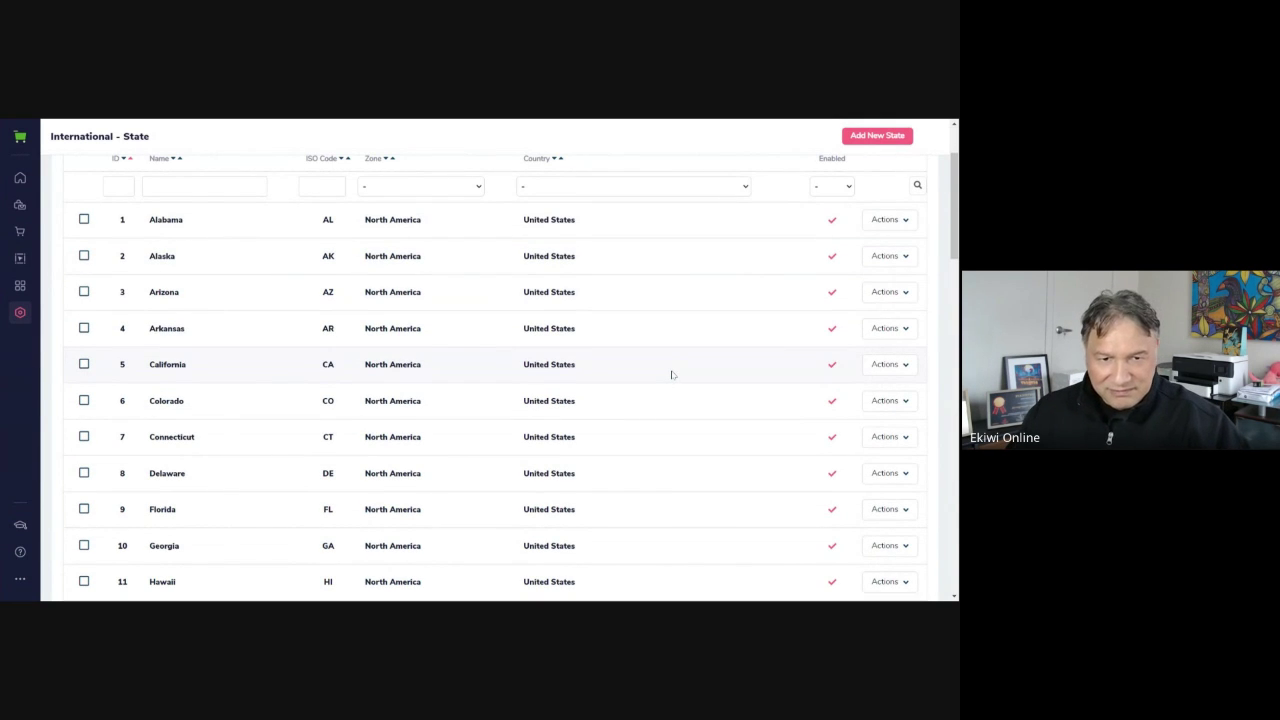
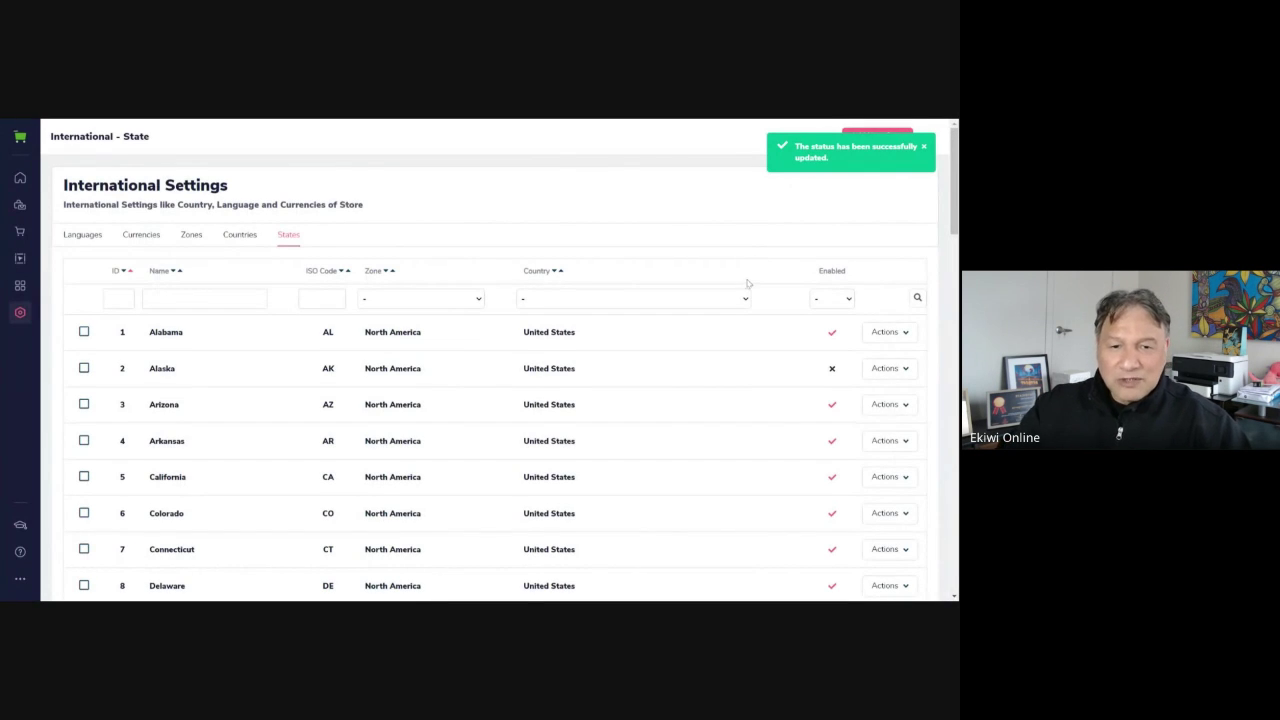
# Scroll through the US states on page 1, ticking the Hawaii row
pyautogui.scroll(-3, 722, 291)
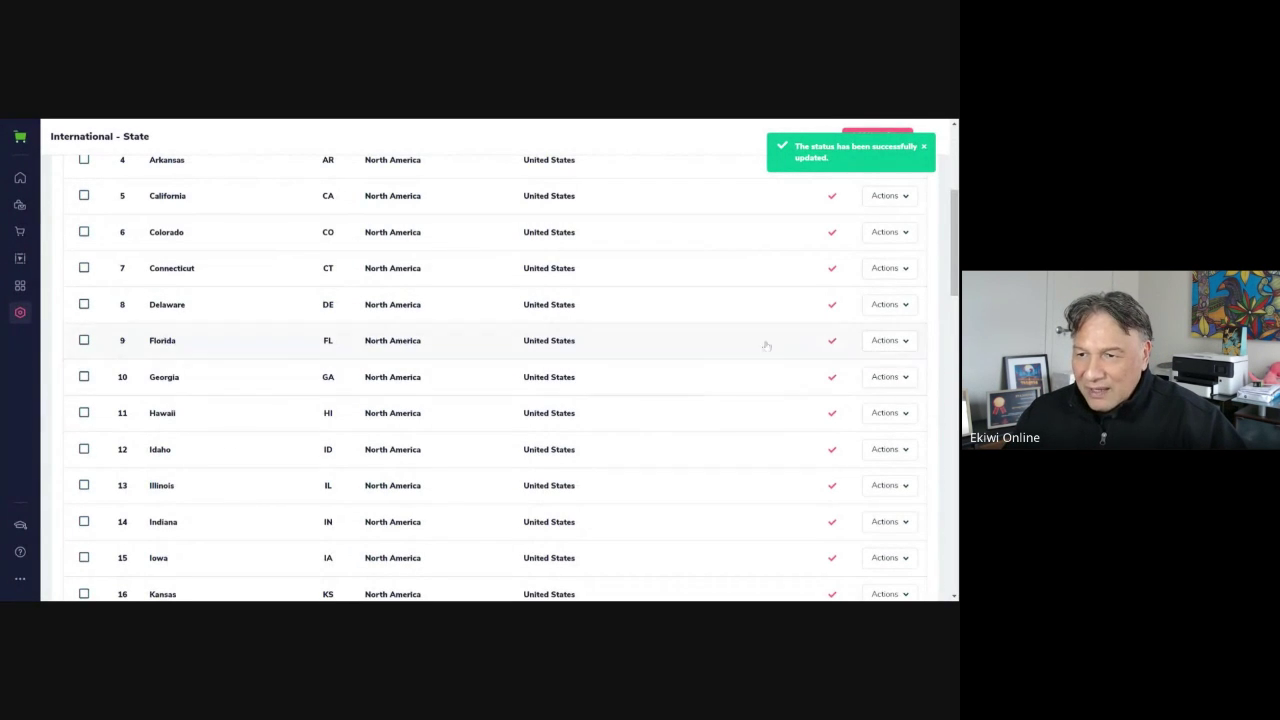
pyautogui.scroll(-1, 646, 394)
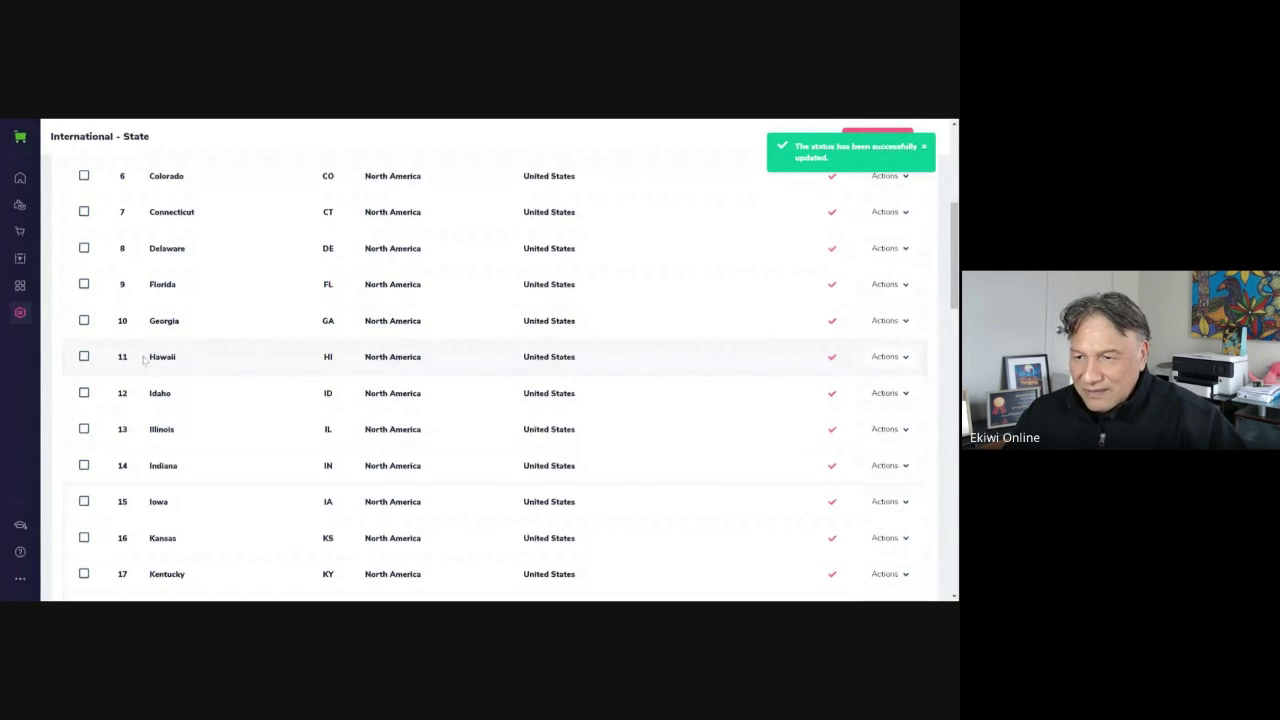
pyautogui.click(84, 357)
pyautogui.scroll(-5, 660, 380)
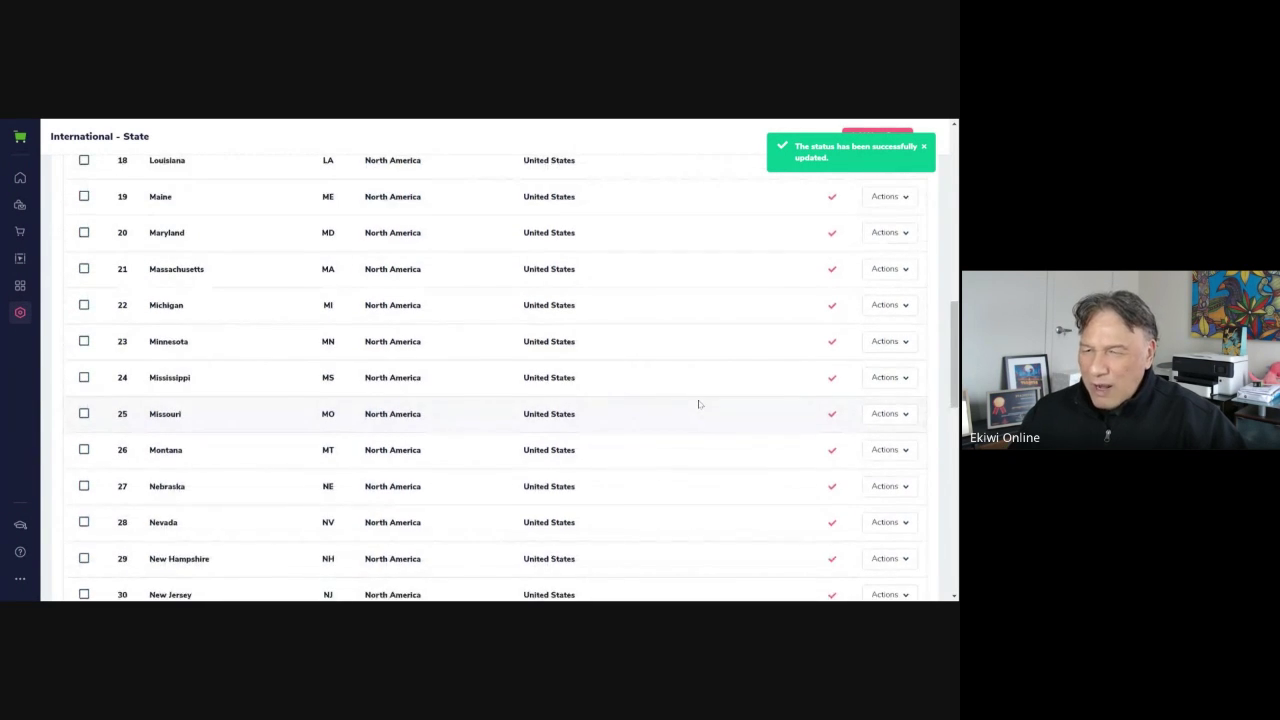
pyautogui.scroll(-2, 699, 404)
pyautogui.scroll(-5, 699, 404)
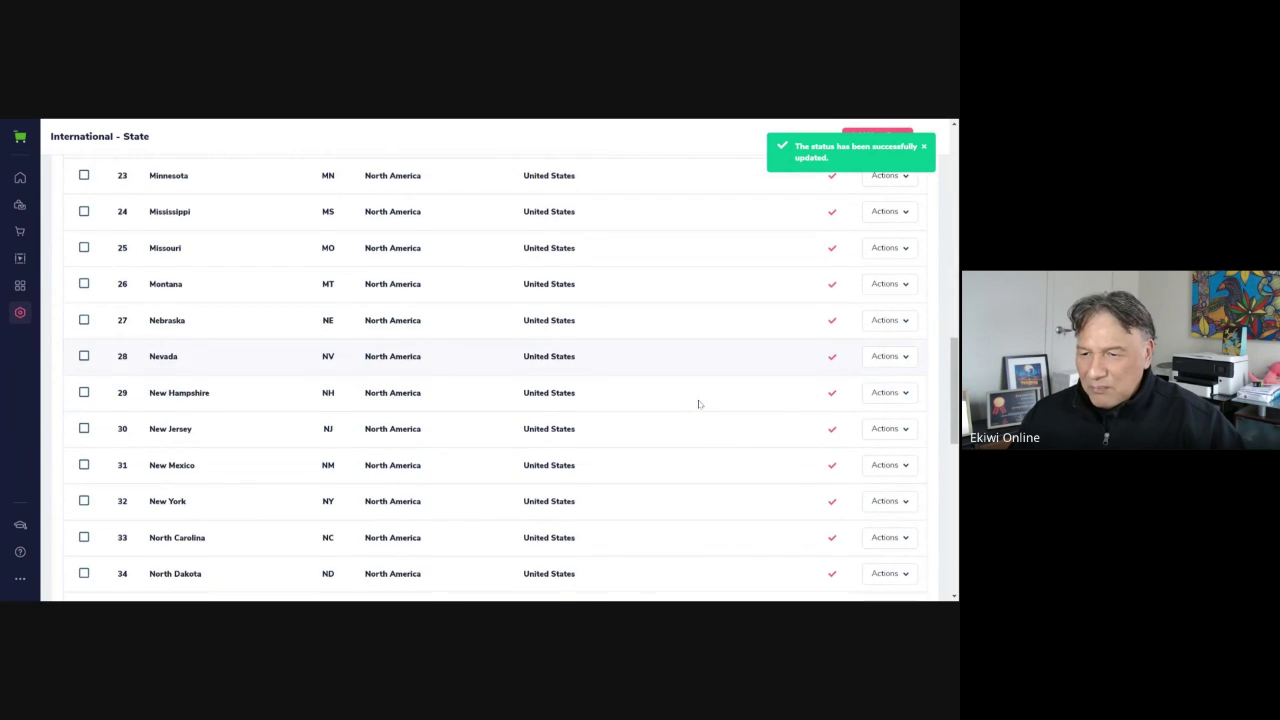
pyautogui.scroll(-4, 699, 404)
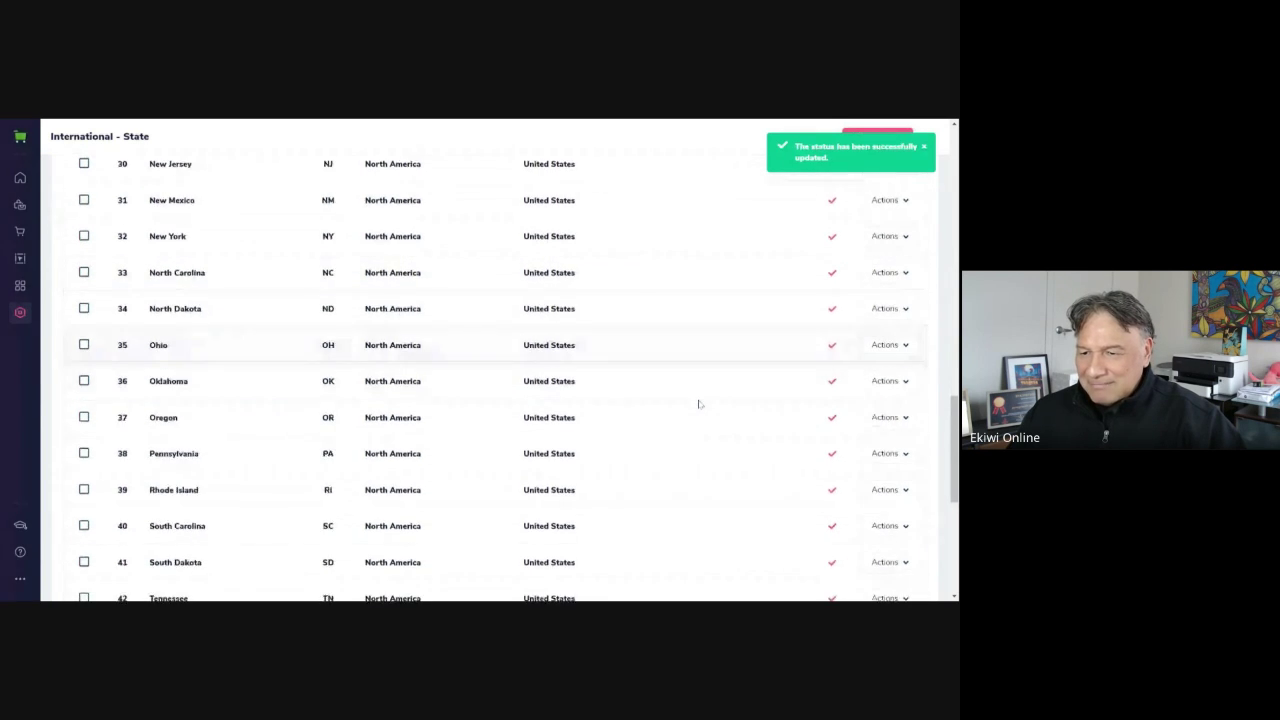
pyautogui.scroll(-4, 699, 404)
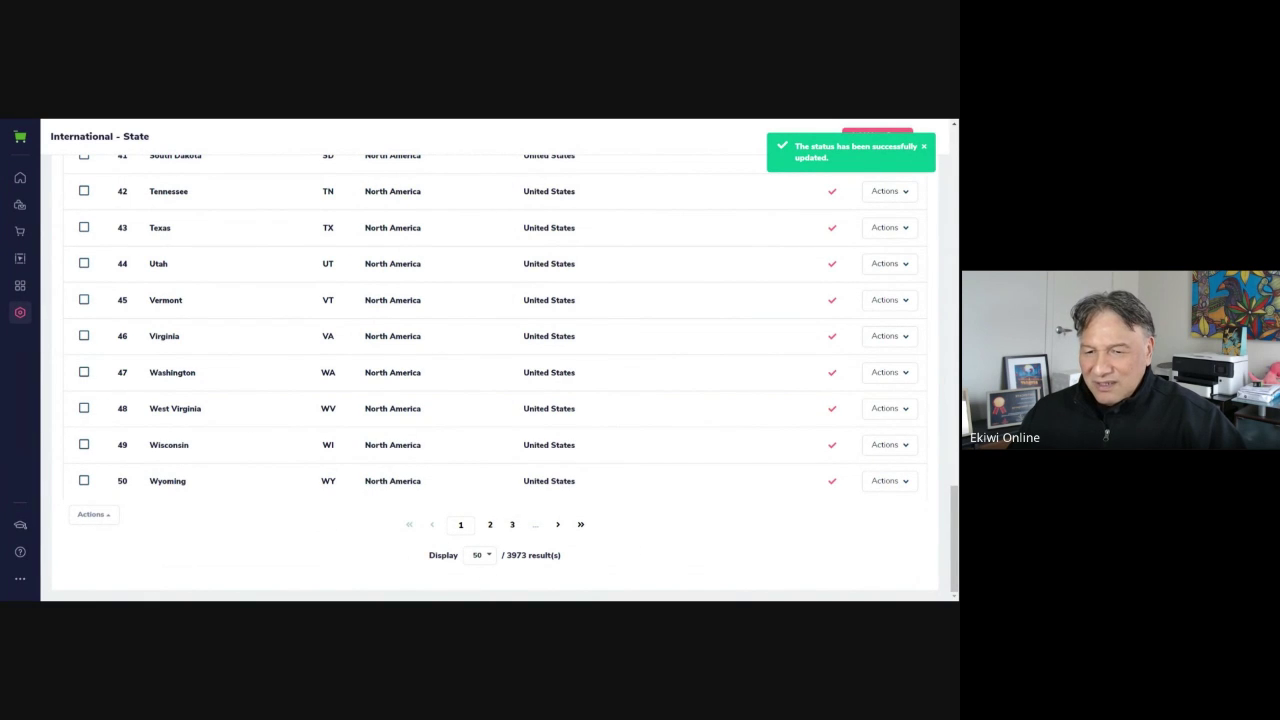
# Highlight the 3973 total results count below the States list
pyautogui.moveTo(505, 555); pyautogui.dragTo(588, 558)
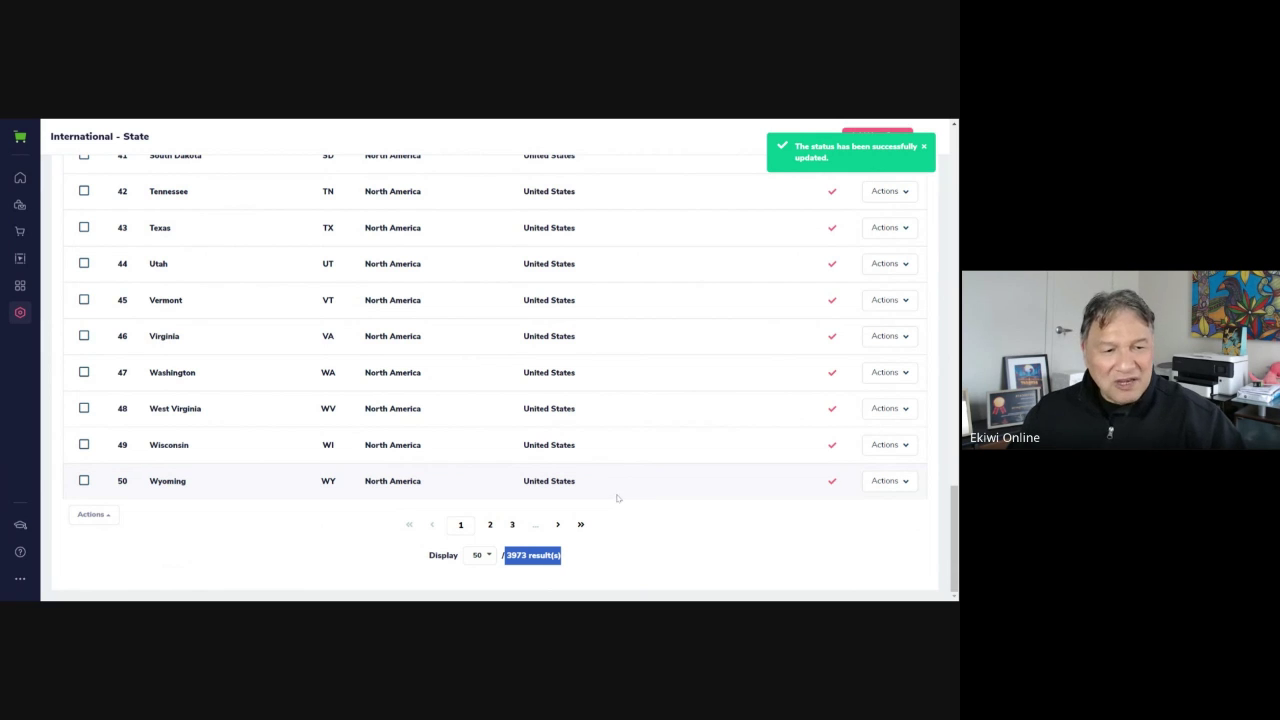
pyautogui.scroll(3, 314, 240)
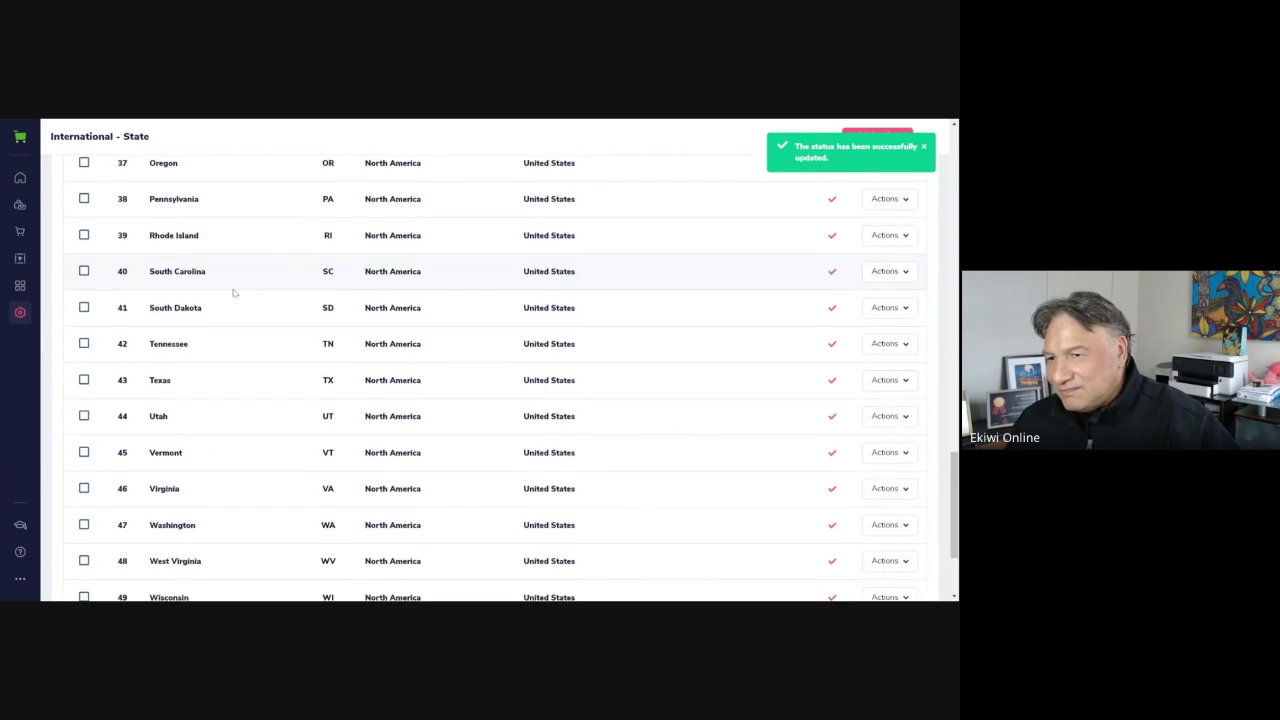
pyautogui.scroll(1, 238, 313)
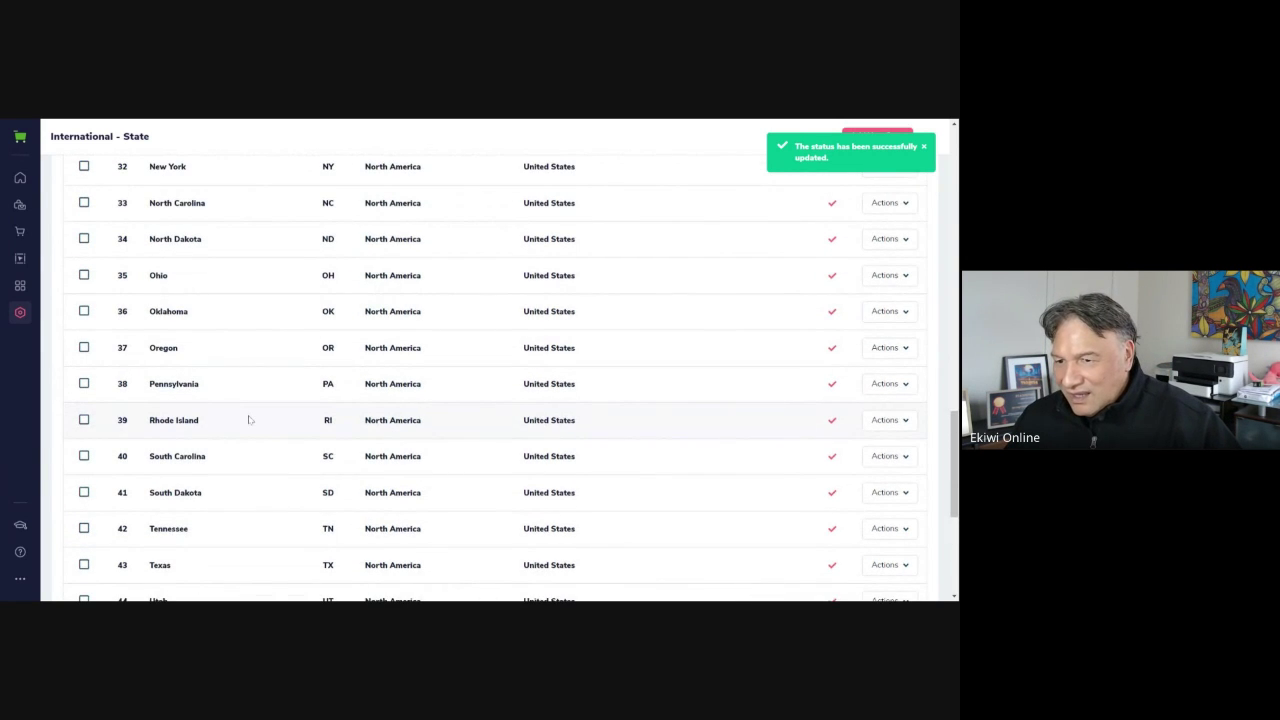
pyautogui.scroll(-1, 250, 420)
pyautogui.scroll(1, 250, 420)
pyautogui.scroll(-4, 251, 423)
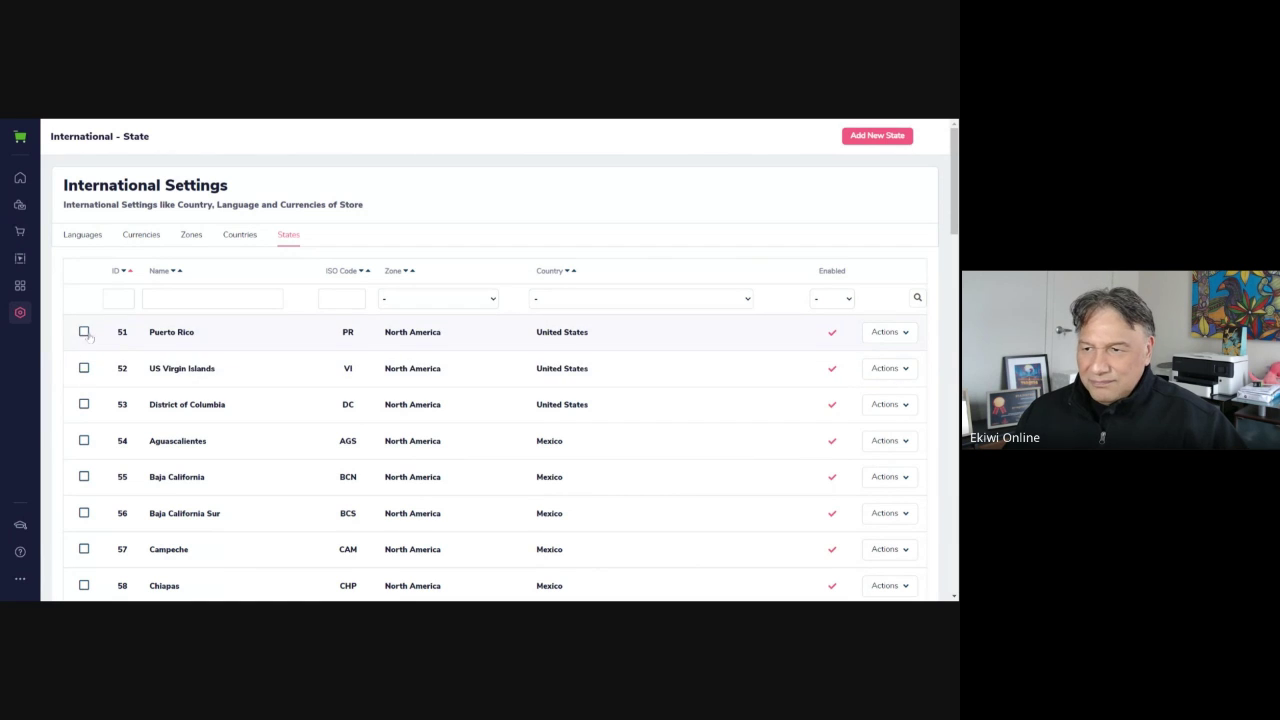
# Tick Puerto Rico and US Virgin Islands, then scroll to the bottom of page 2
pyautogui.click(84, 332)
pyautogui.scroll(-1, 325, 531)
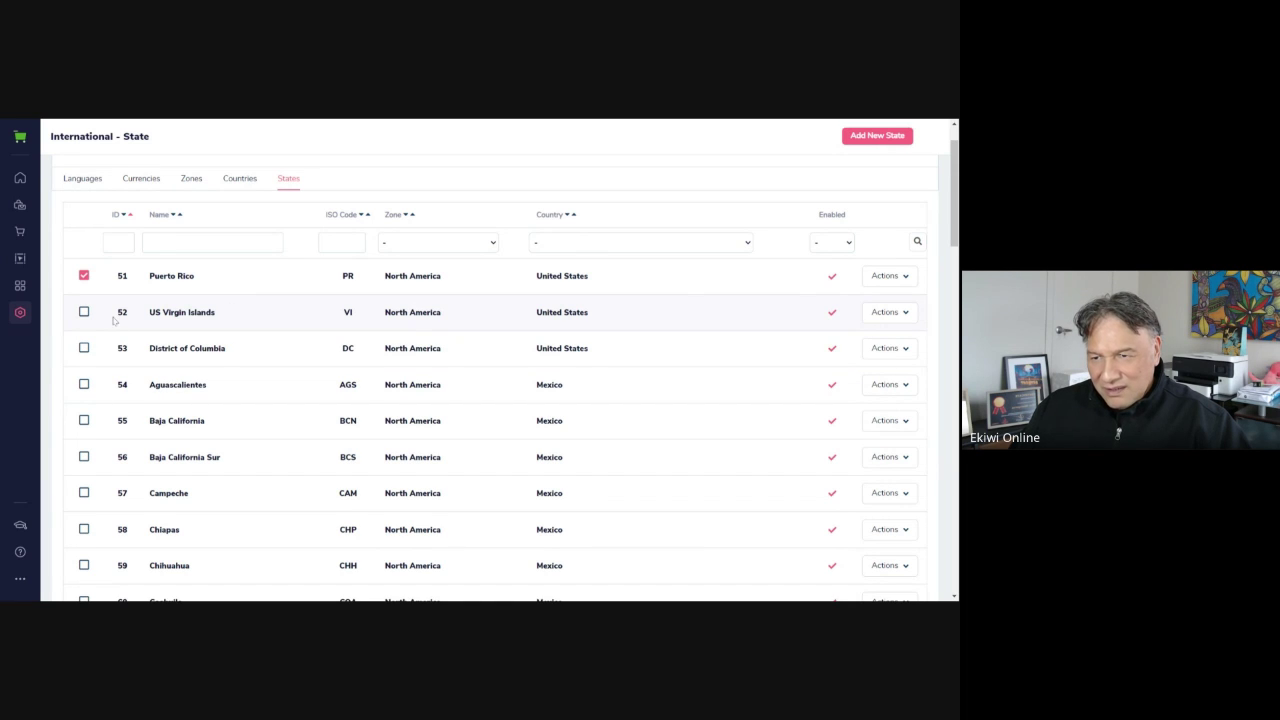
pyautogui.click(82, 312)
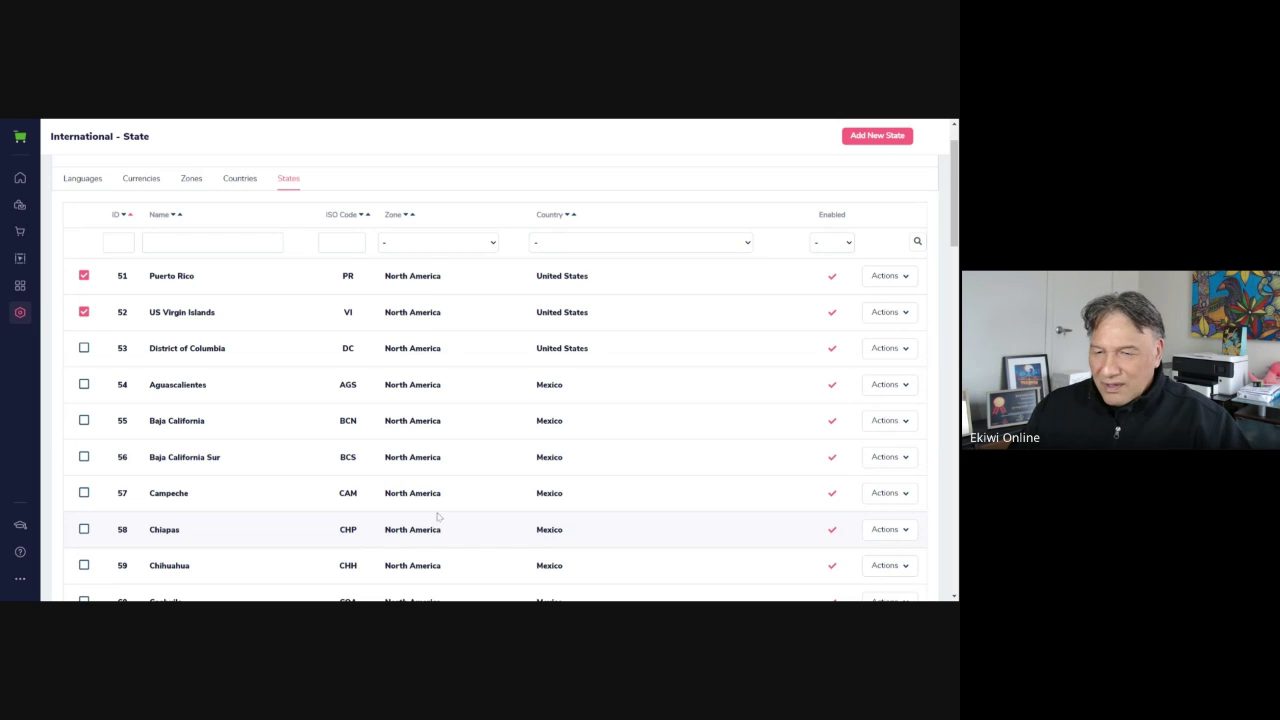
pyautogui.scroll(-2, 437, 516)
pyautogui.scroll(3, 512, 428)
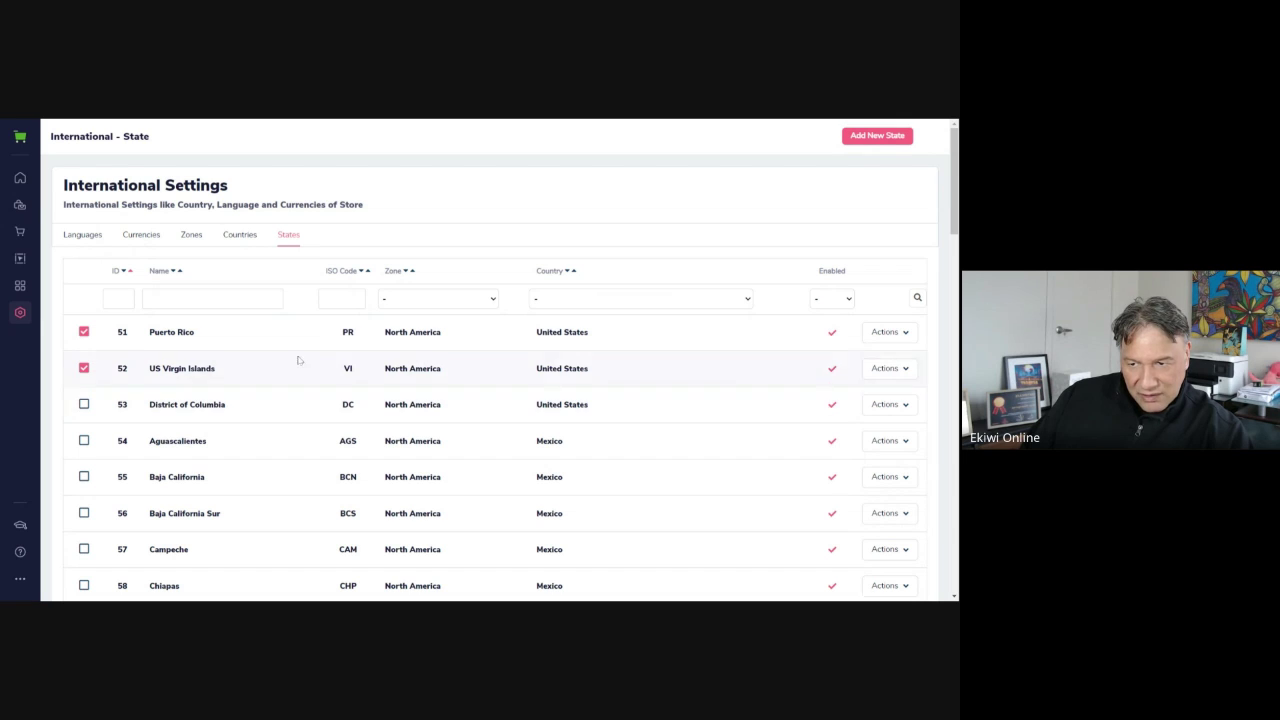
pyautogui.scroll(-1, 239, 431)
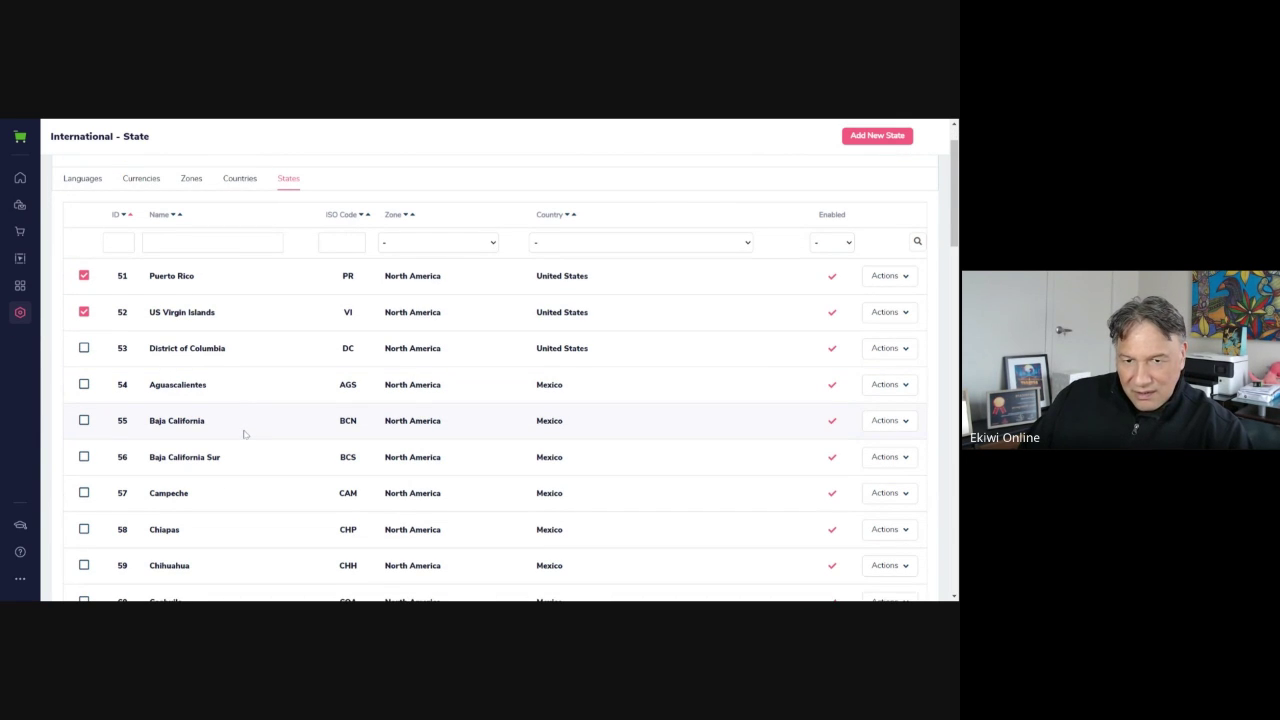
pyautogui.scroll(3, 245, 431)
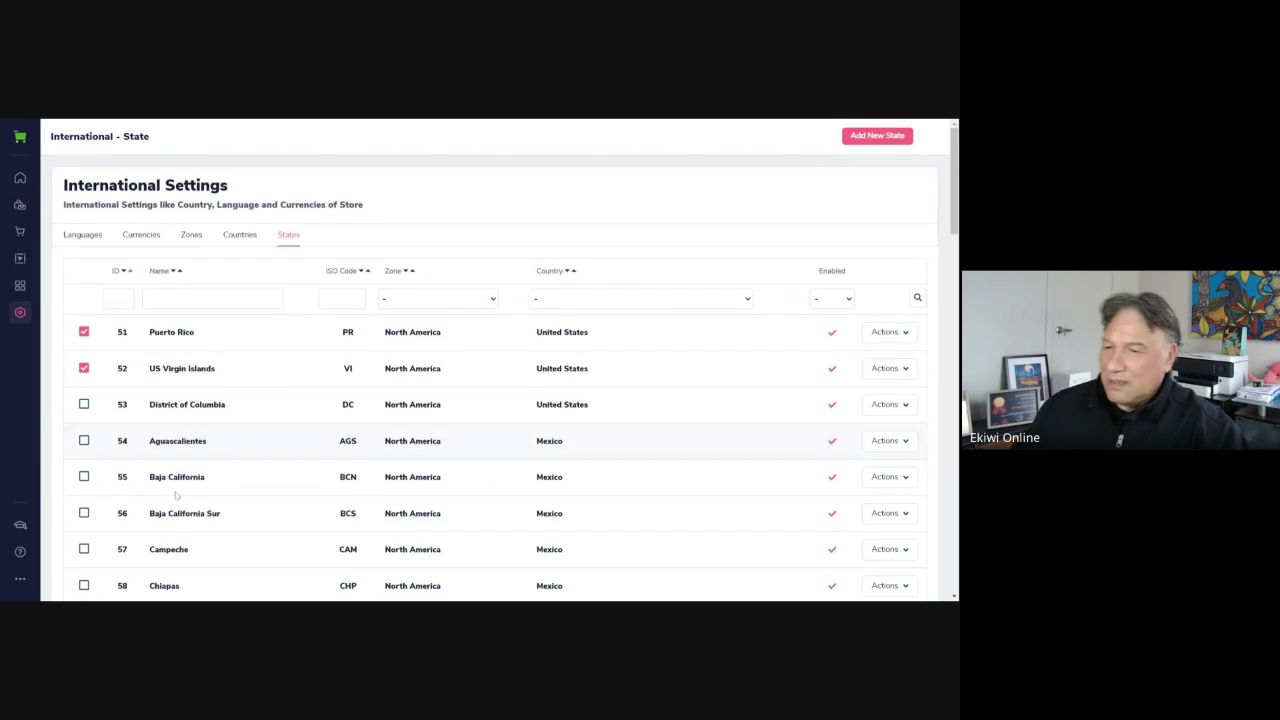
pyautogui.scroll(-10, 260, 490)
pyautogui.scroll(-5, 210, 550)
pyautogui.scroll(13, 214, 300)
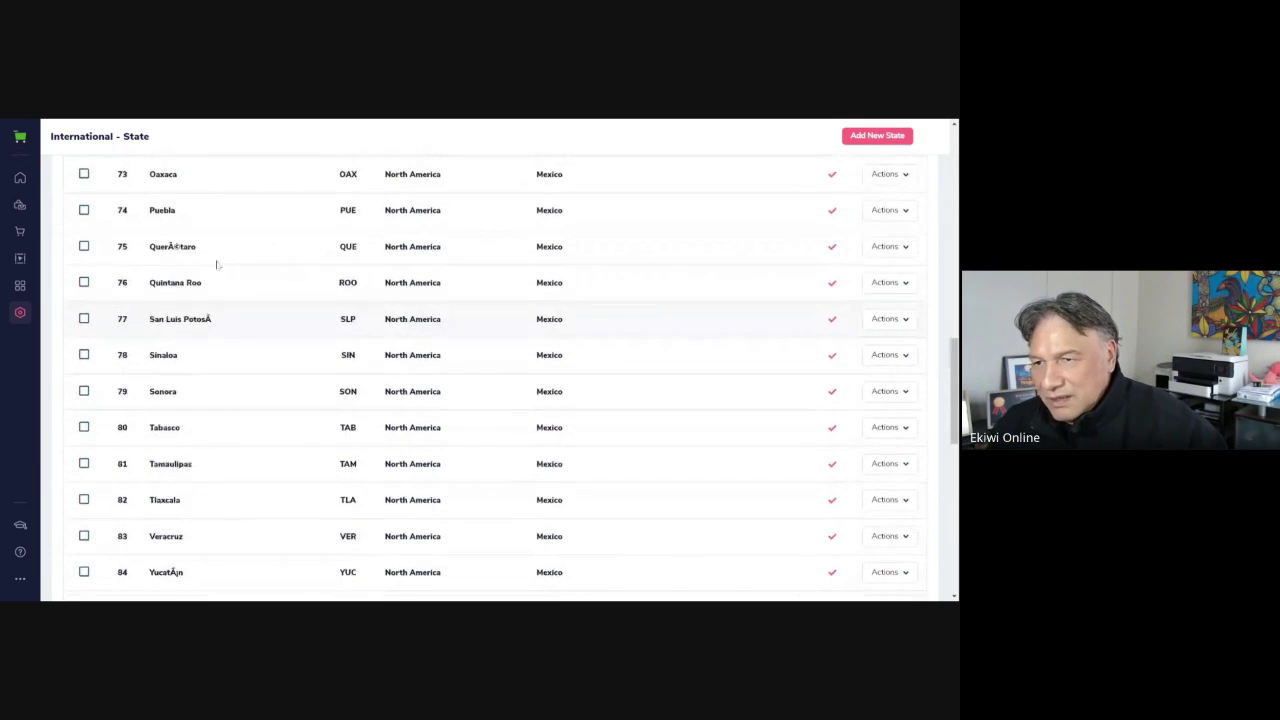
pyautogui.scroll(-6, 238, 383)
pyautogui.scroll(-8, 238, 383)
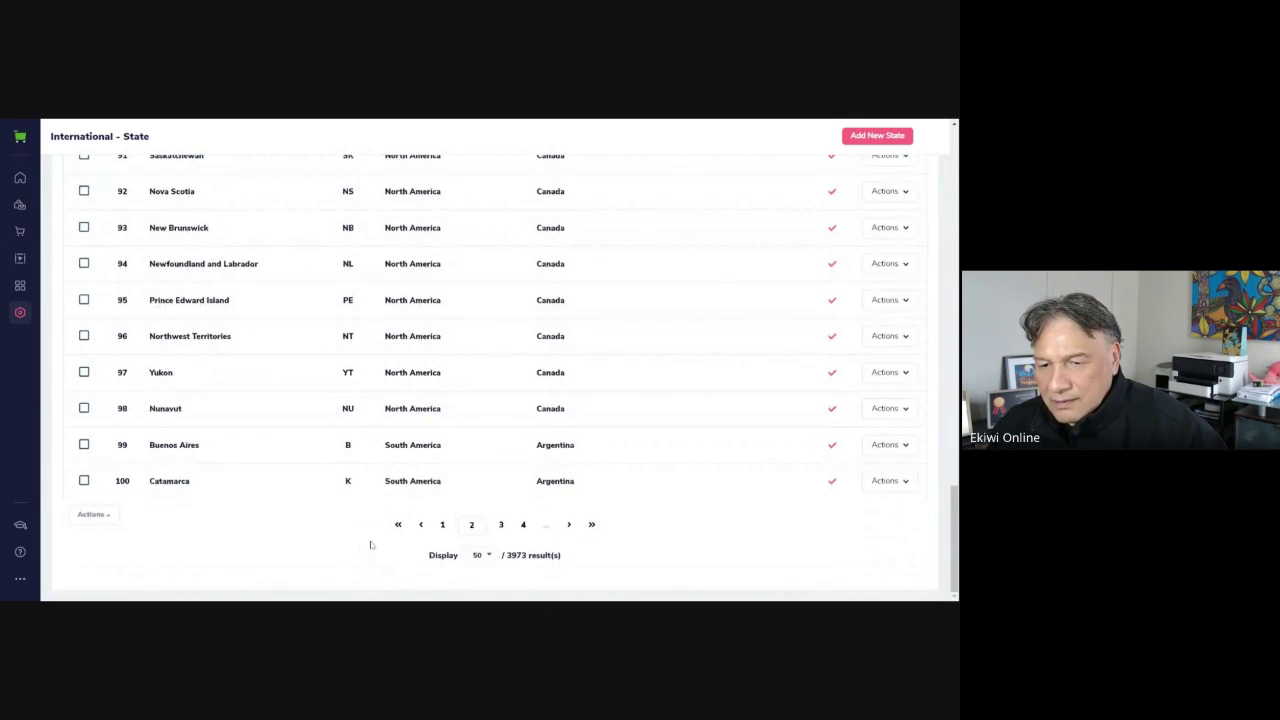
# Return to the page listing Puerto Rico and tick it and US Virgin Islands
pyautogui.click(442, 524)
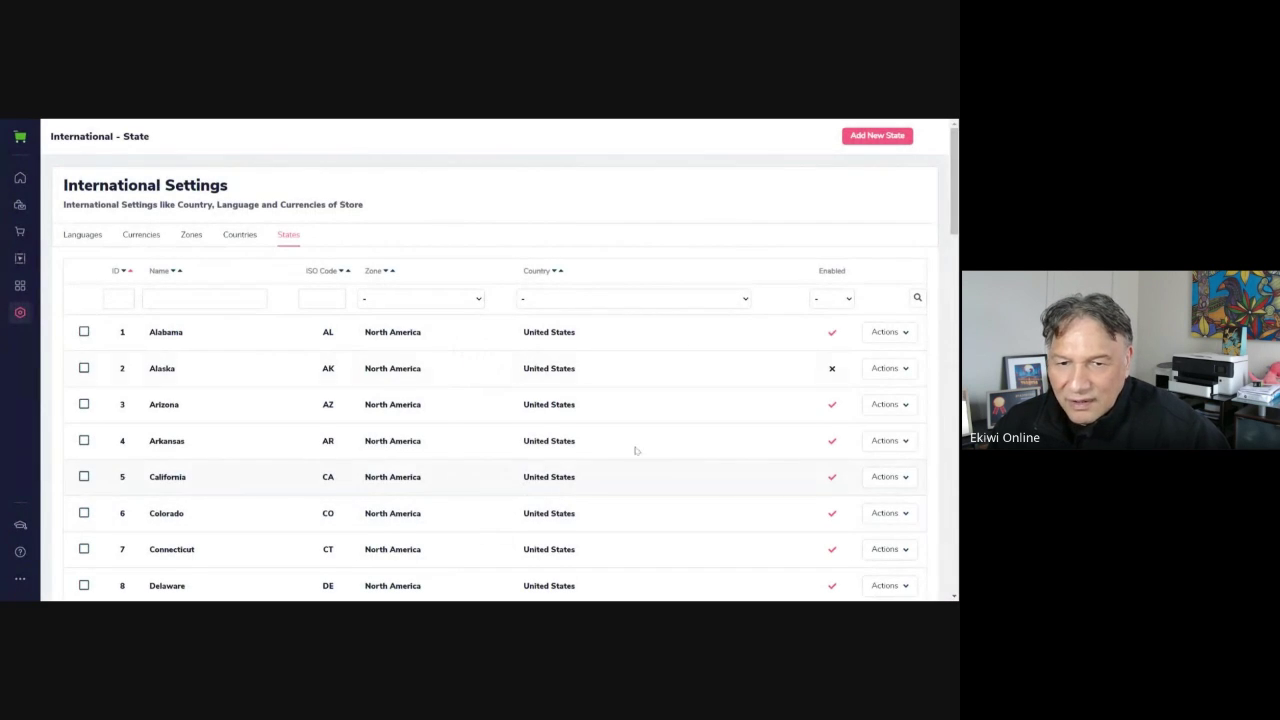
pyautogui.scroll(-8, 686, 403)
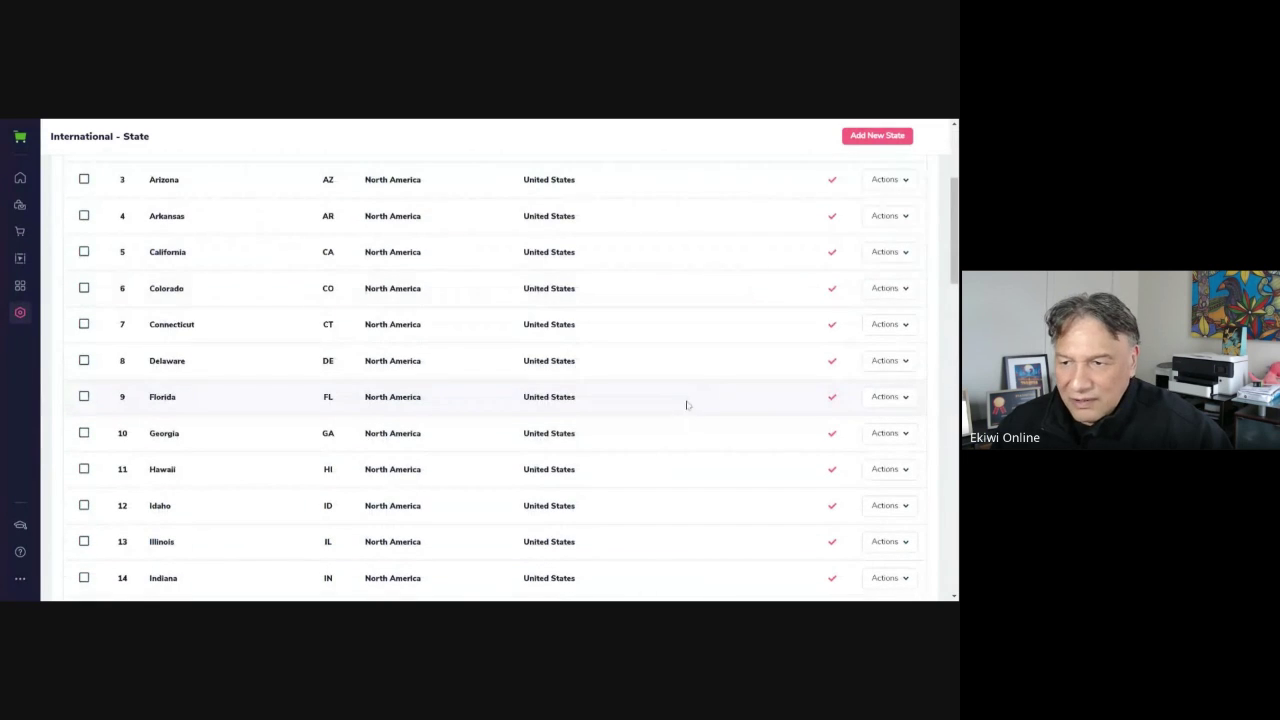
pyautogui.scroll(-7, 216, 506)
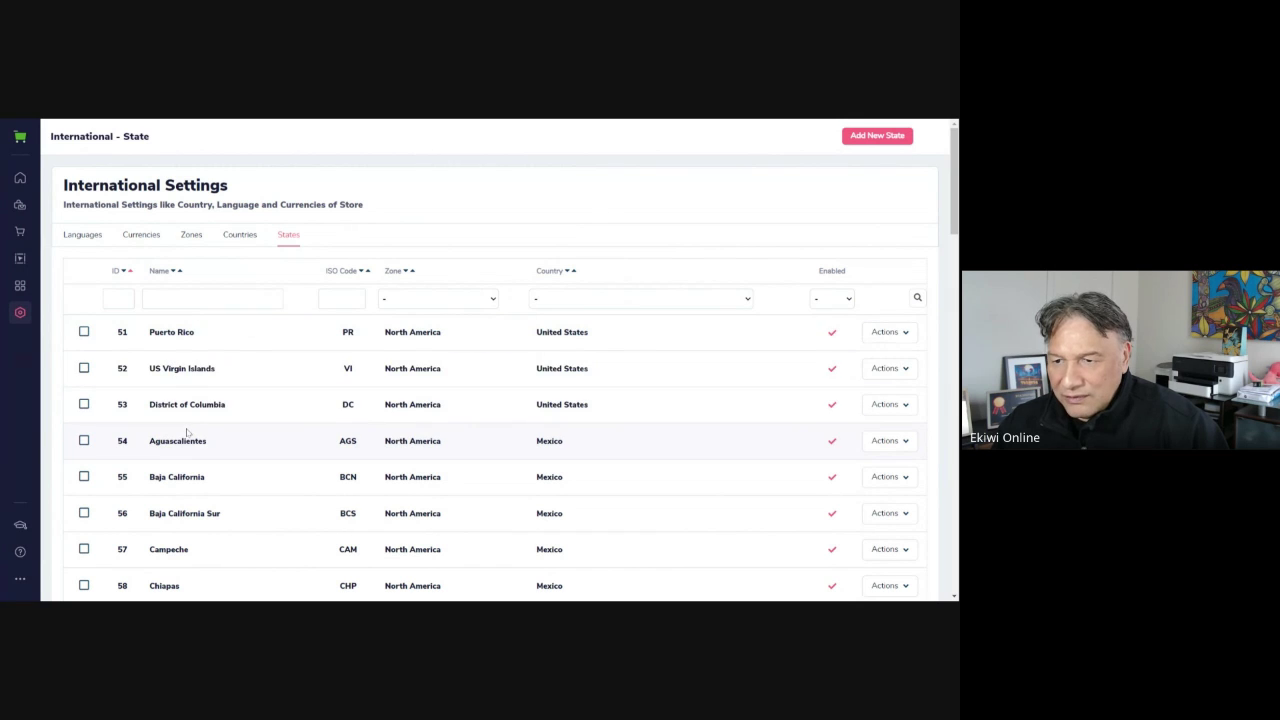
pyautogui.click(84, 332)
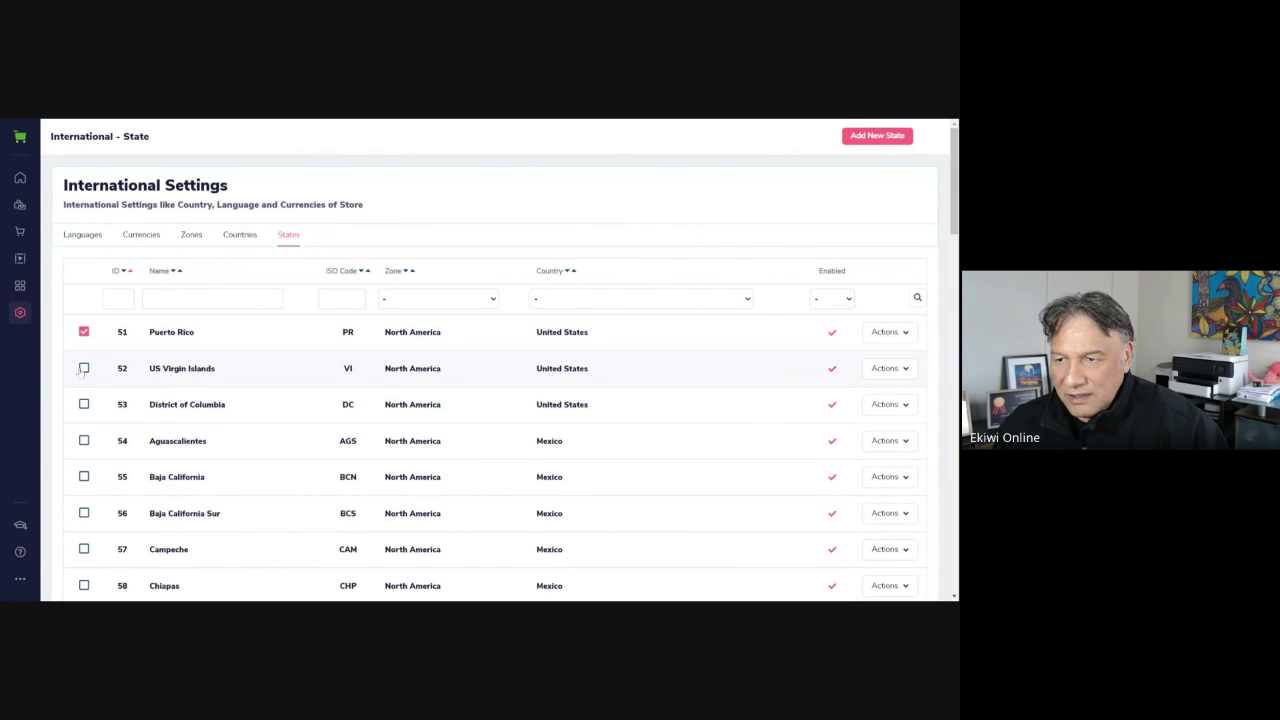
pyautogui.click(84, 368)
# Disable the two ticked states with Actions > Disable selection
pyautogui.scroll(-12, 312, 468)
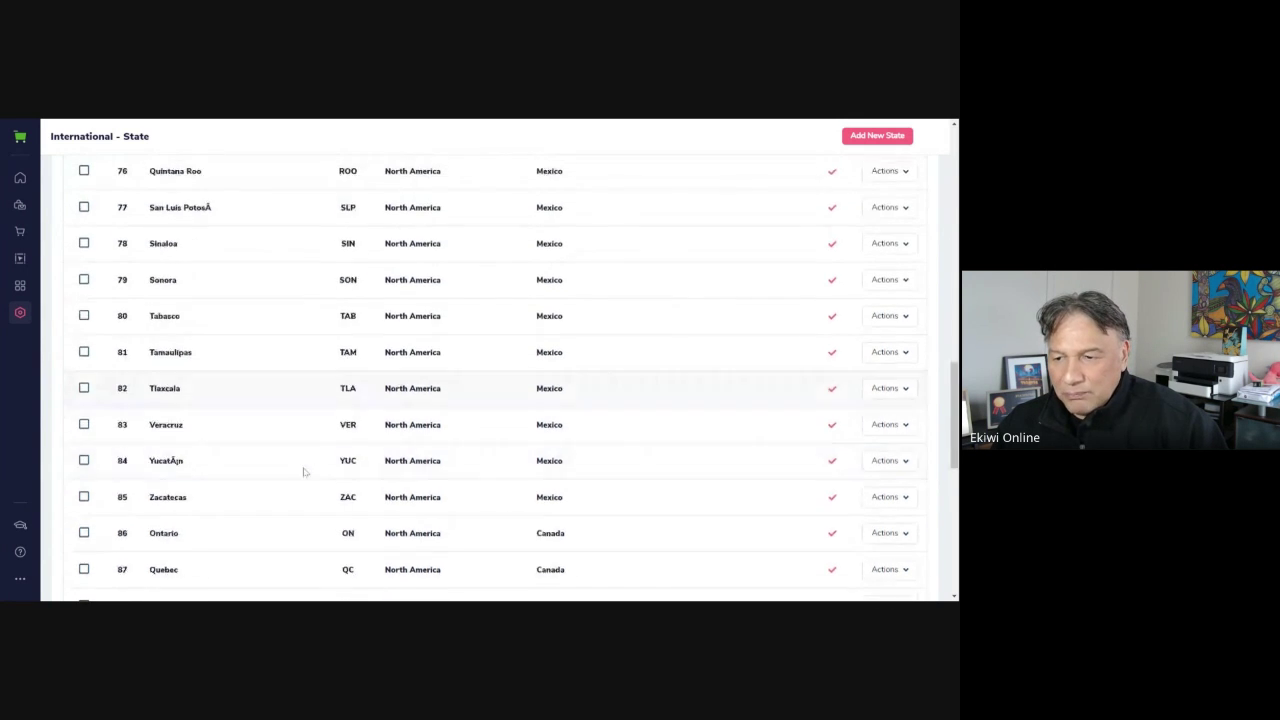
pyautogui.scroll(-3, 312, 468)
pyautogui.click(88, 514)
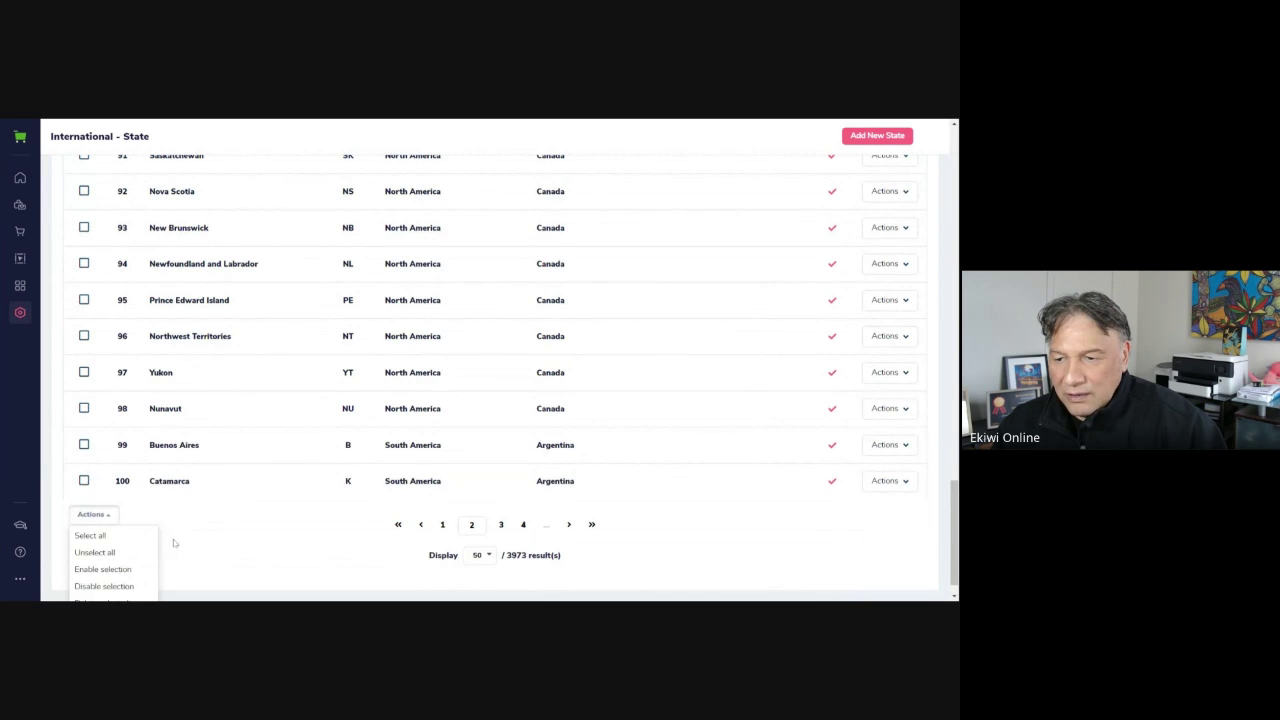
pyautogui.scroll(-1, 160, 545)
pyautogui.click(106, 556)
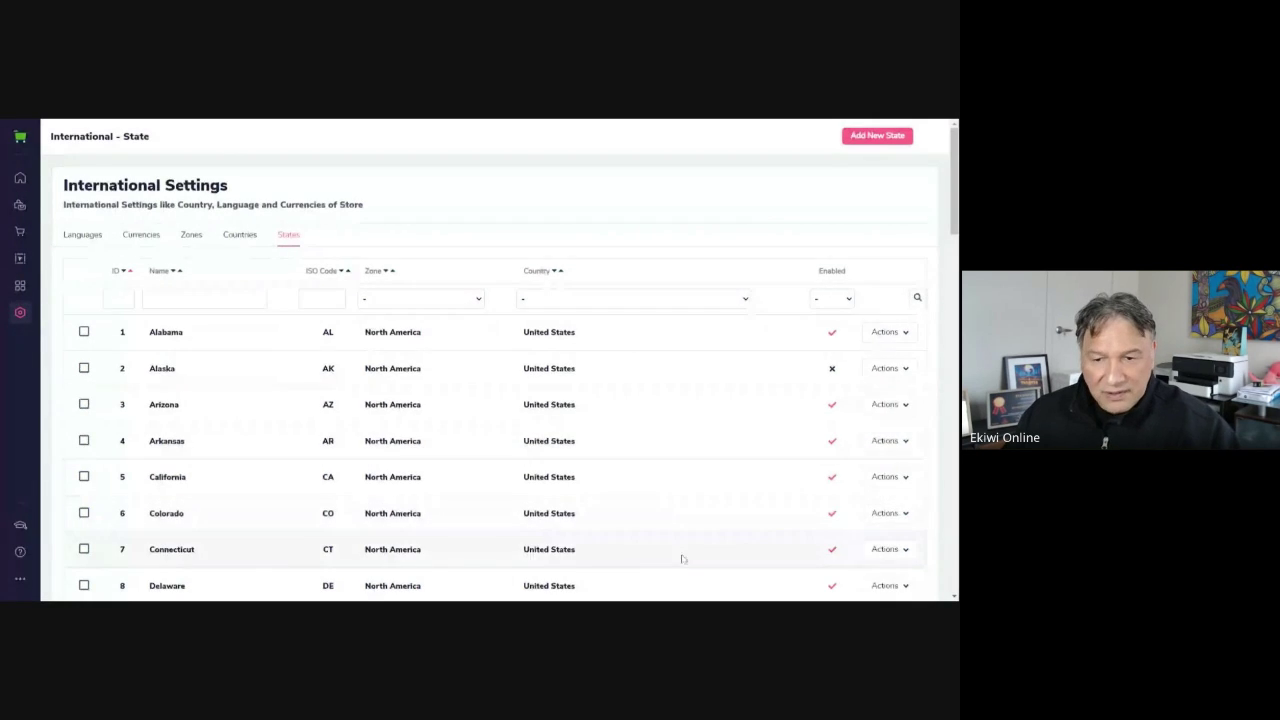
# Find the Hawaii row in the States list and tick it
pyautogui.scroll(-3, 660, 540)
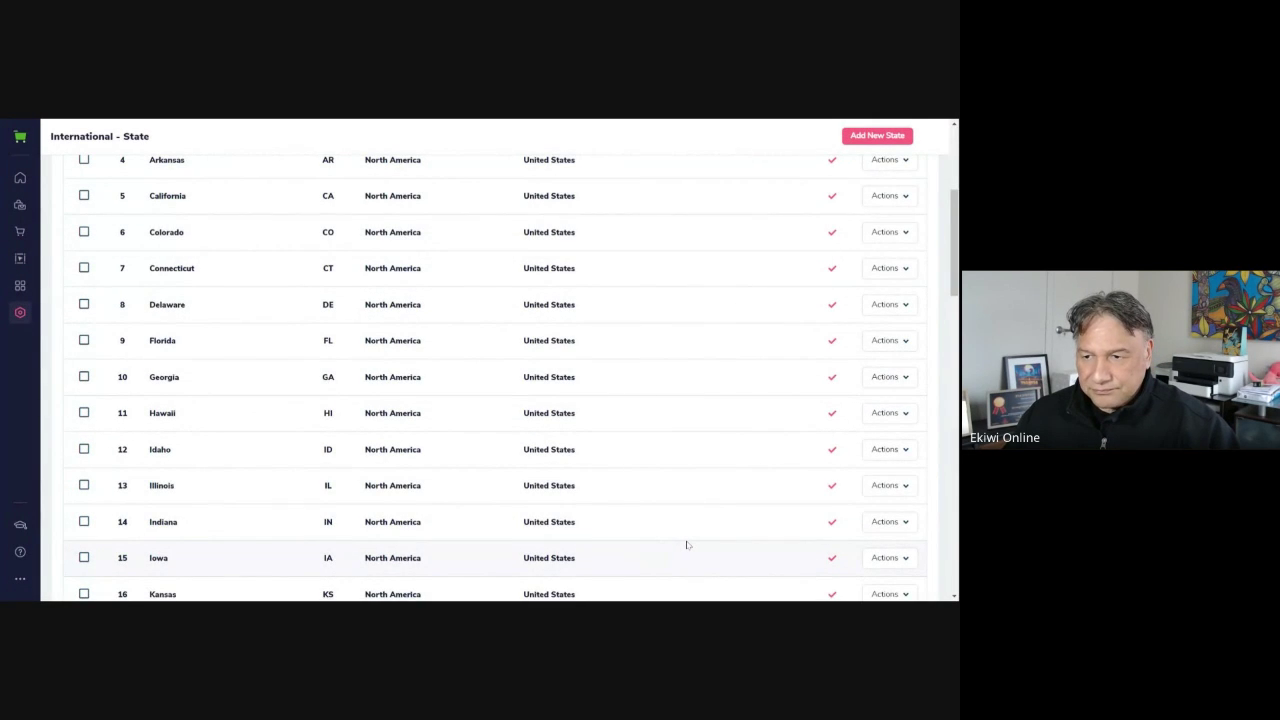
pyautogui.scroll(1, 690, 543)
pyautogui.scroll(-12, 689, 530)
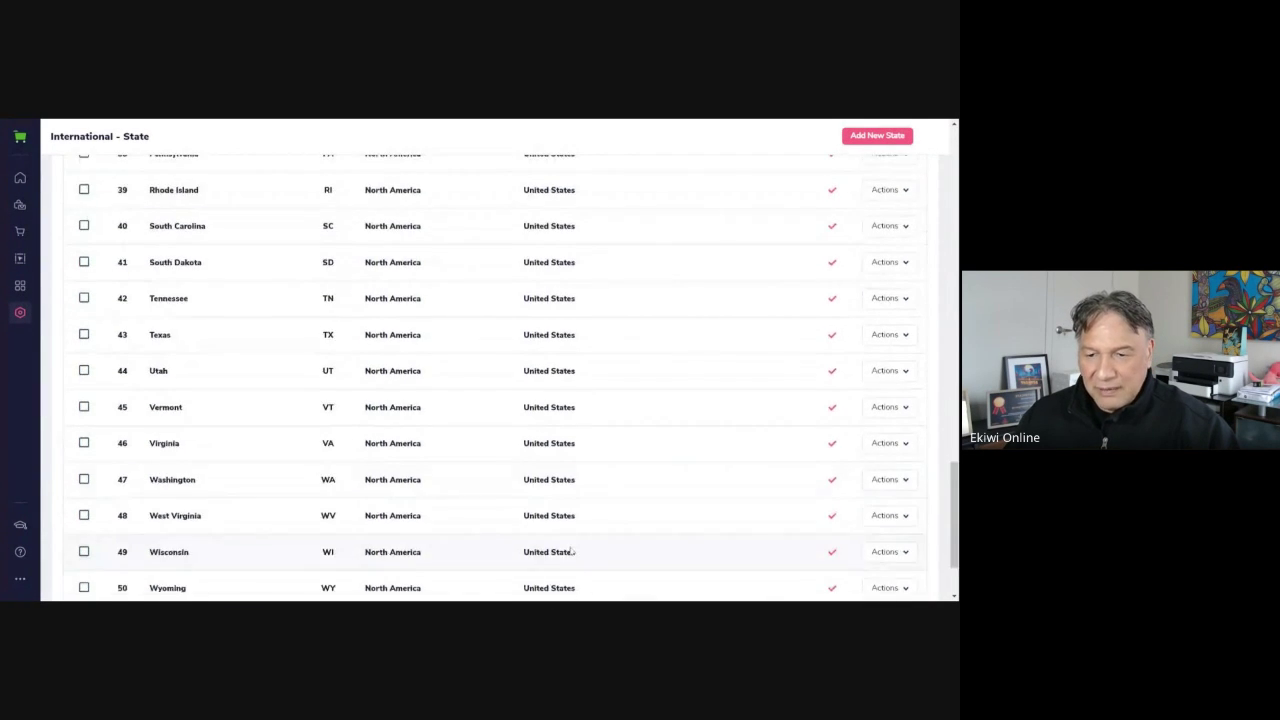
pyautogui.scroll(-2, 572, 551)
pyautogui.scroll(8, 211, 349)
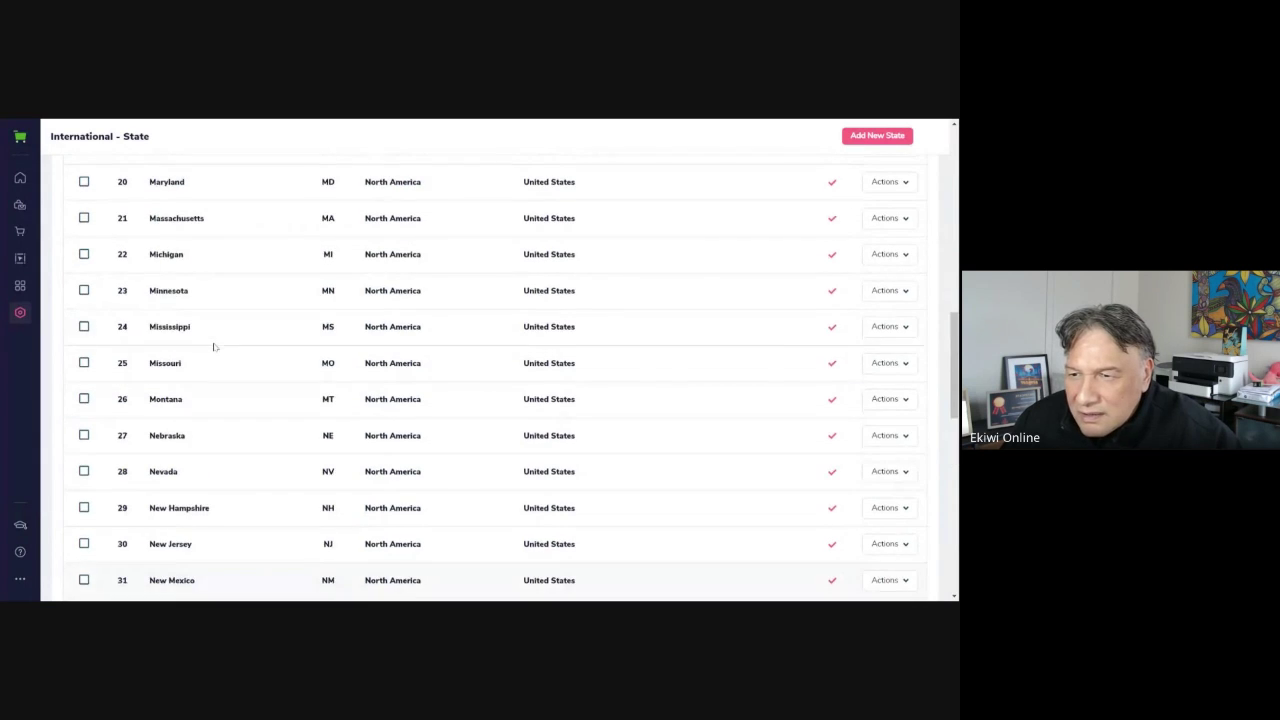
pyautogui.scroll(5, 215, 347)
pyautogui.scroll(3, 229, 349)
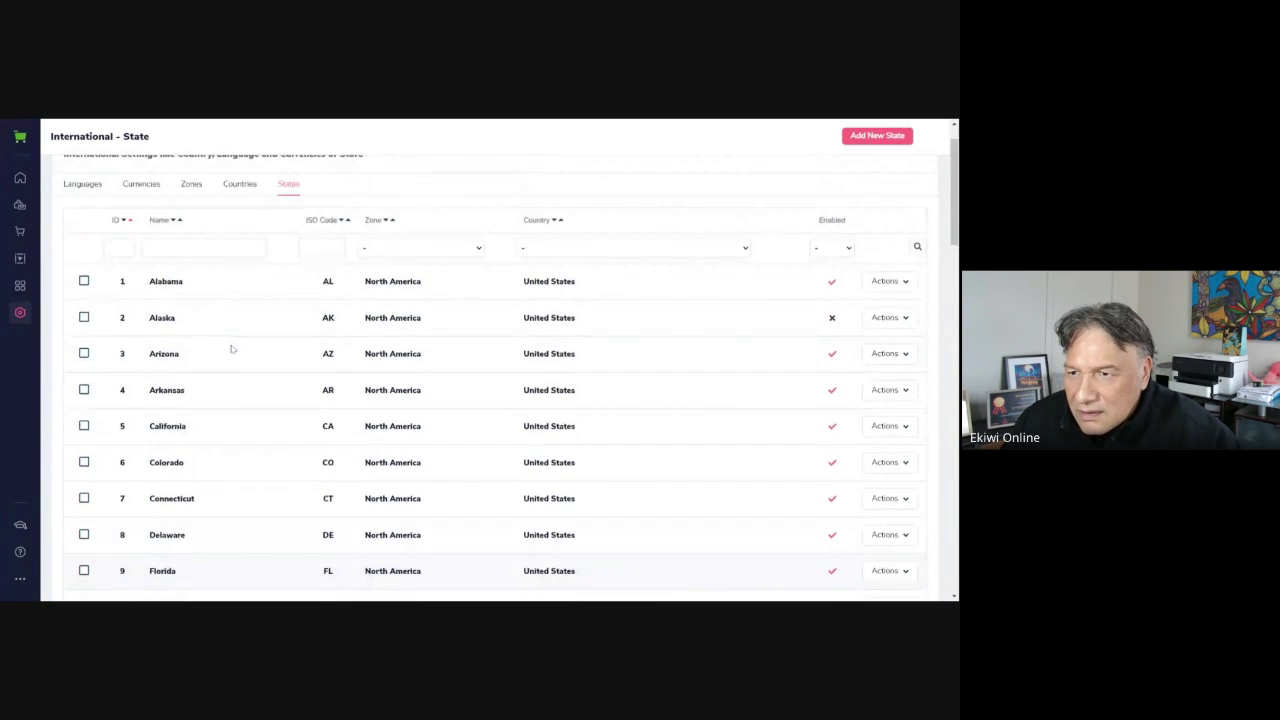
pyautogui.scroll(-6, 240, 350)
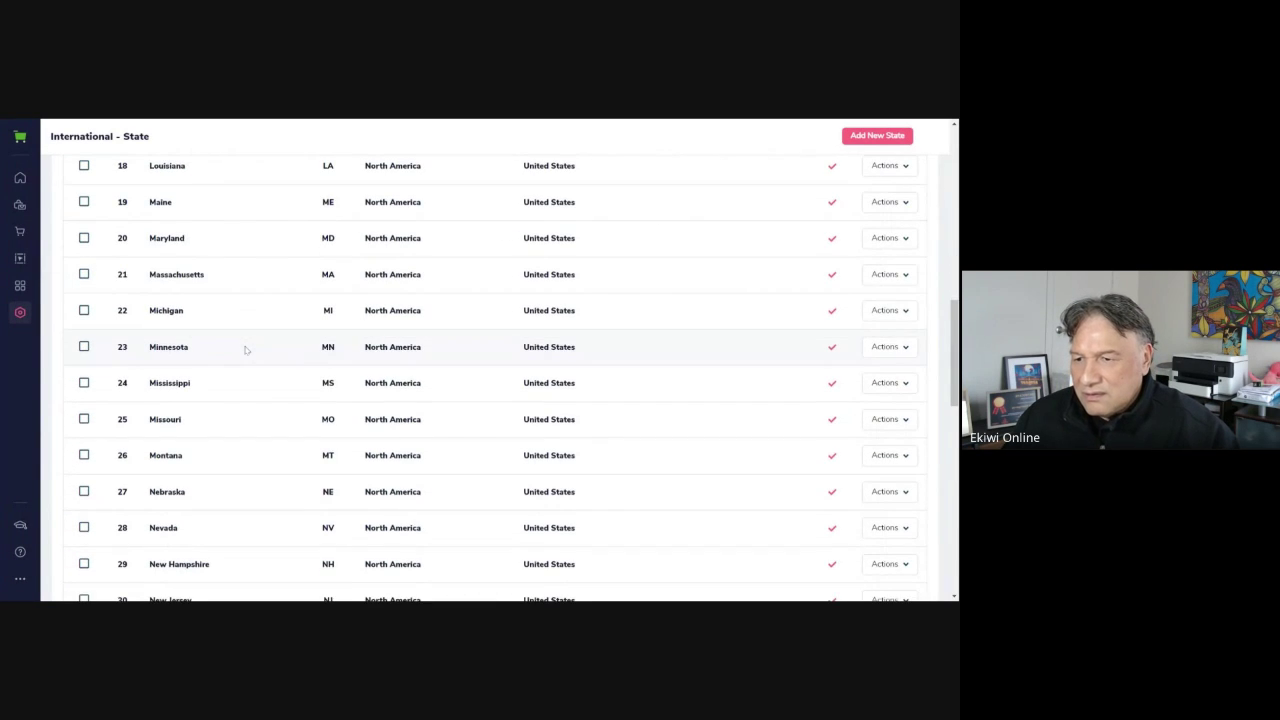
pyautogui.scroll(4, 245, 350)
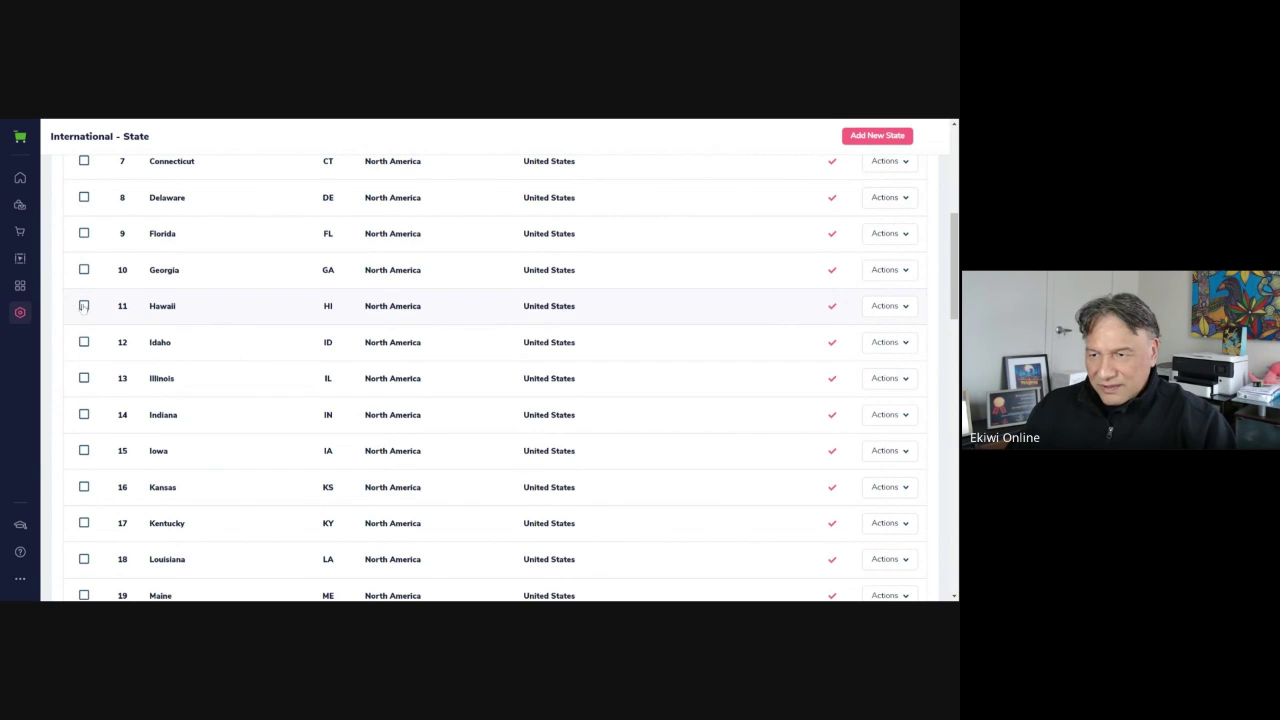
pyautogui.click(84, 307)
# Disable Hawaii using its Enabled checkmark
pyautogui.scroll(3, 66, 207)
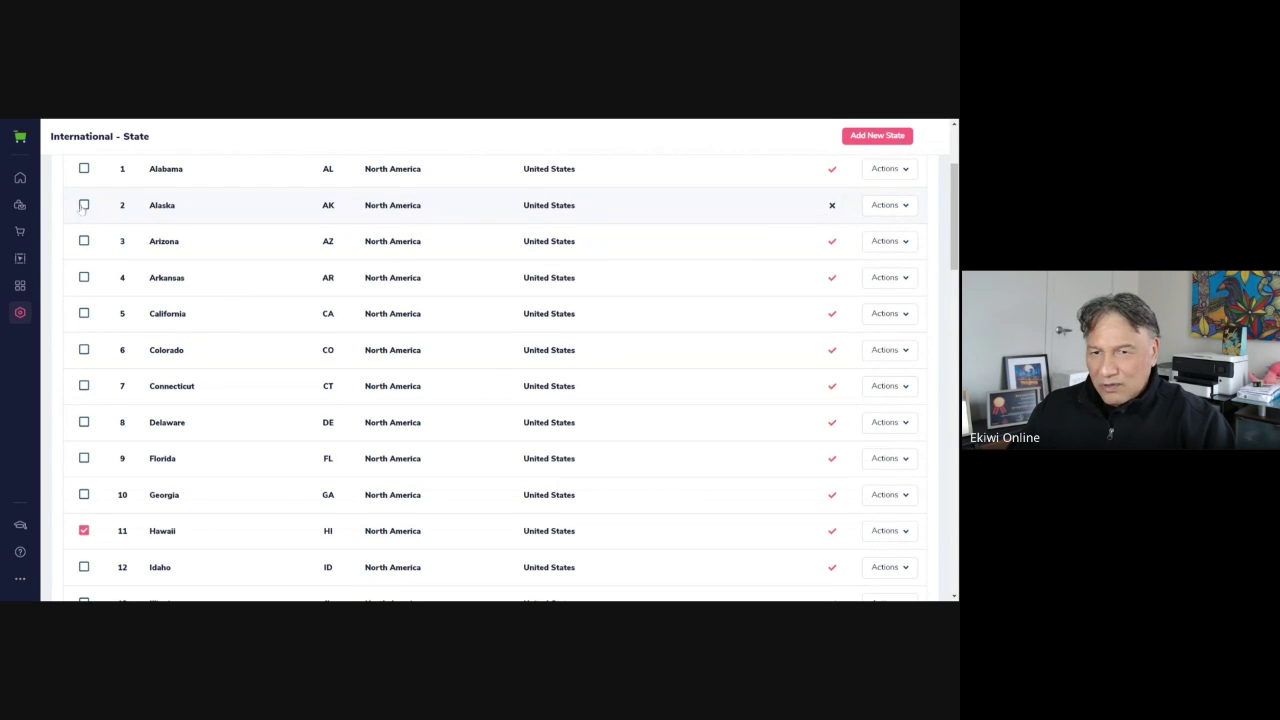
pyautogui.scroll(-3, 331, 357)
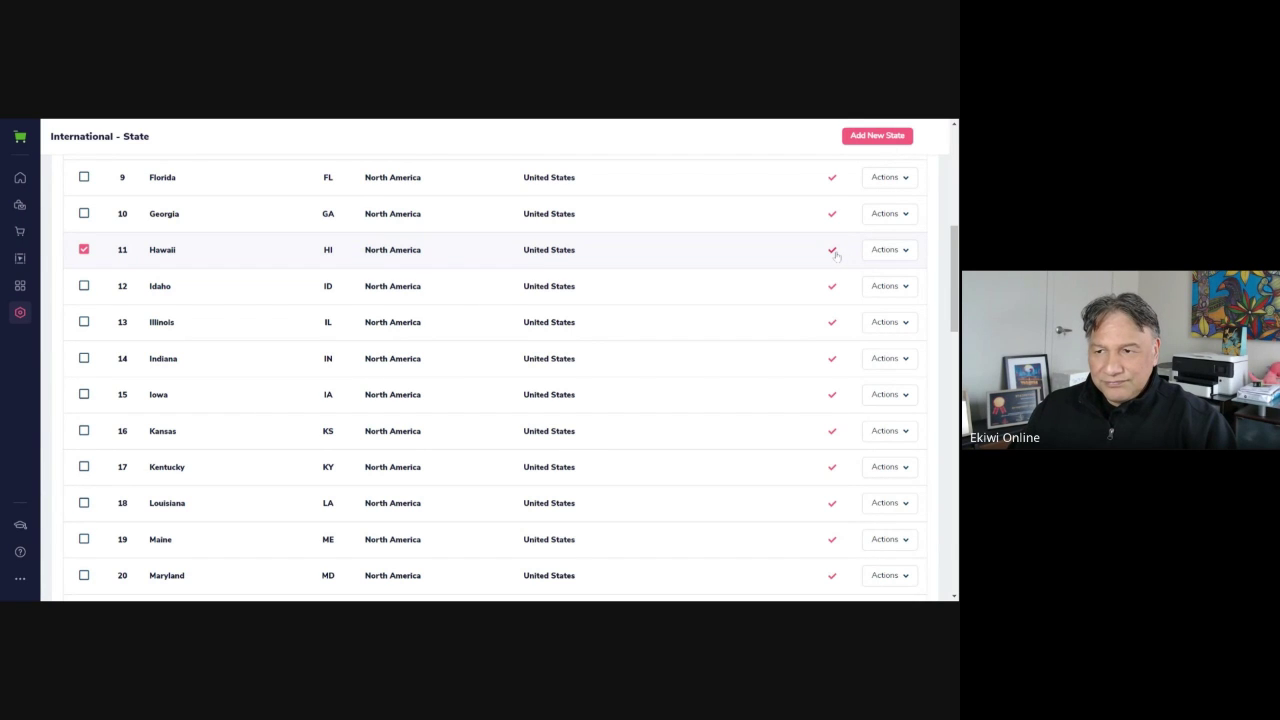
pyautogui.click(834, 253)
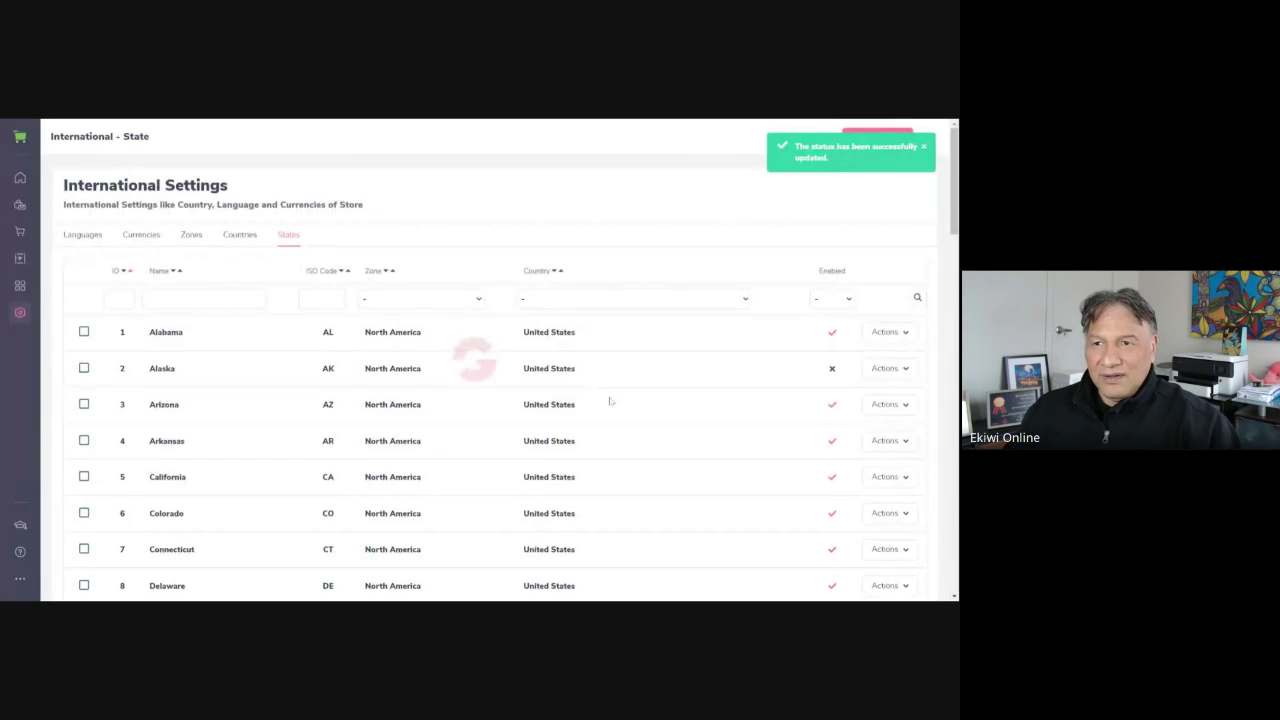
pyautogui.scroll(-9, 630, 405)
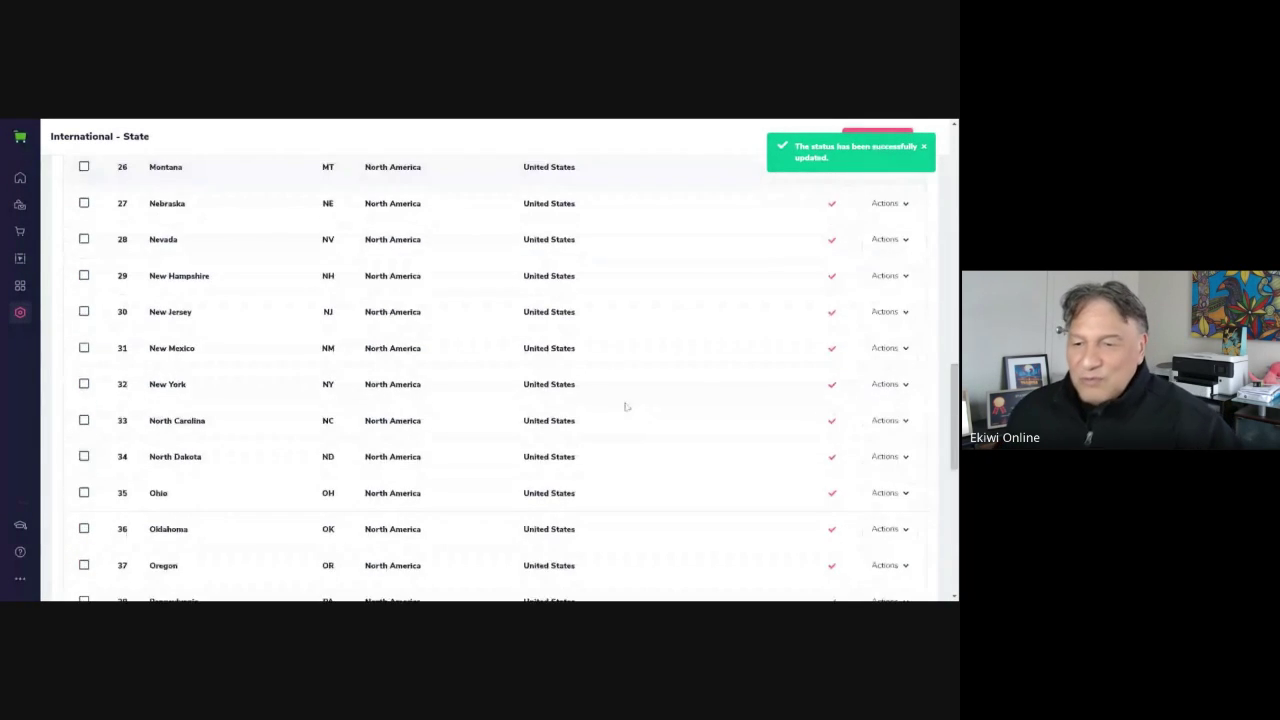
pyautogui.scroll(-6, 626, 406)
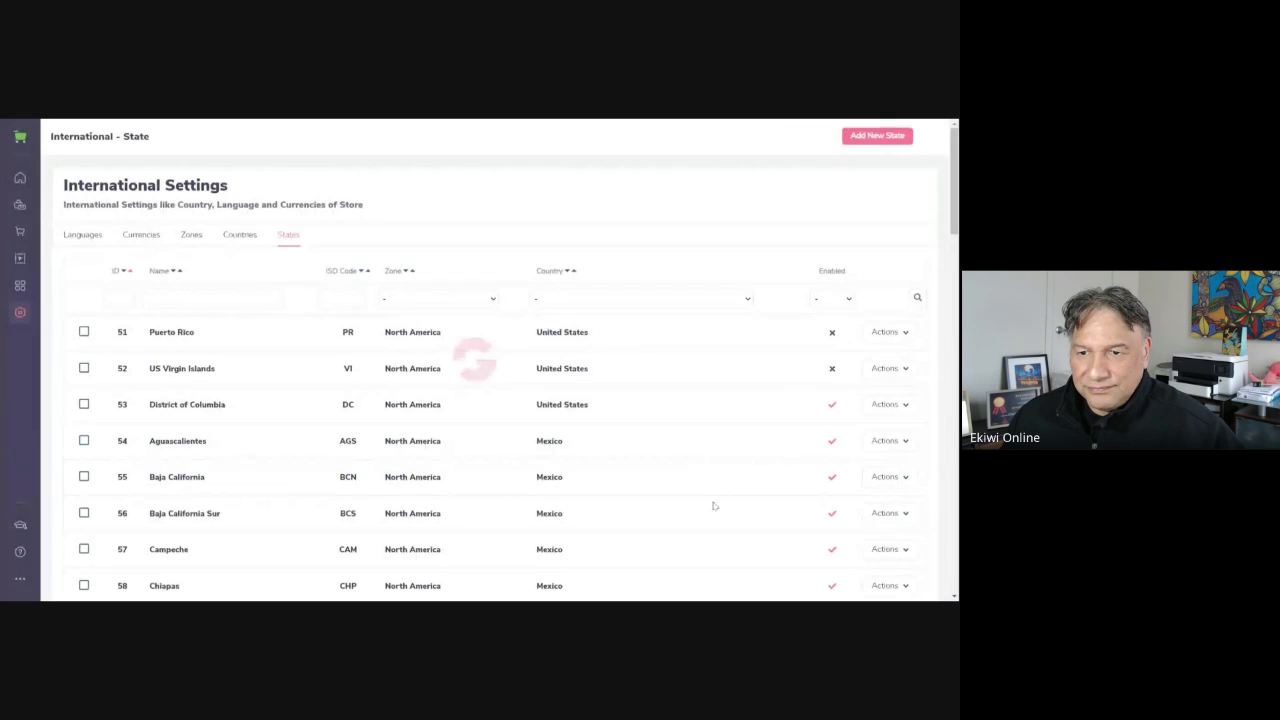
# Scroll through page 2 of the States list
pyautogui.scroll(-1, 300, 314)
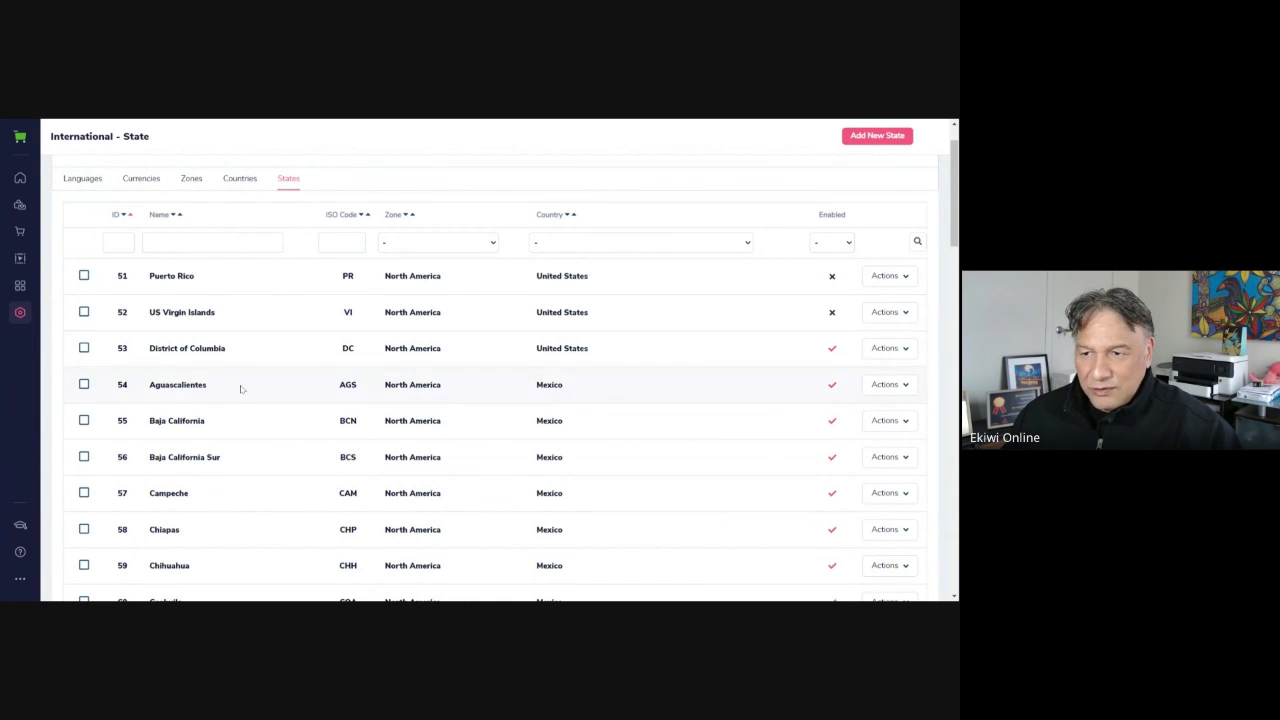
pyautogui.scroll(-2, 305, 293)
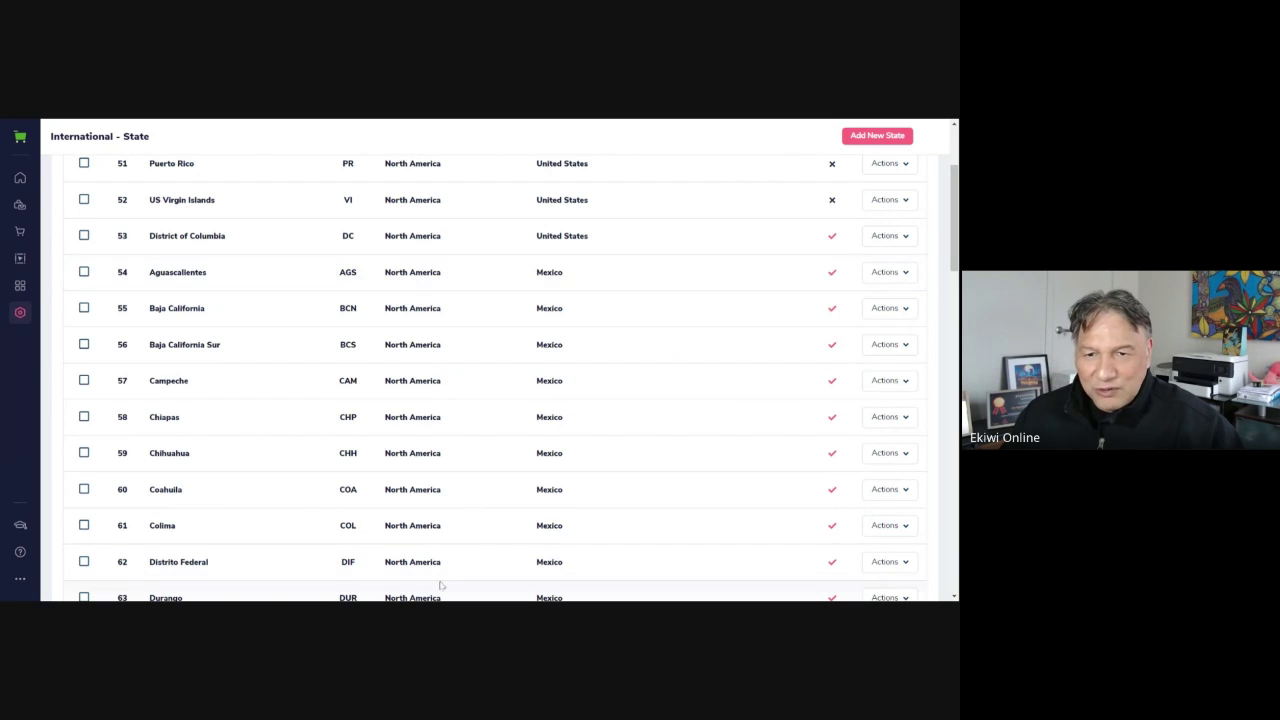
pyautogui.scroll(-1, 586, 399)
pyautogui.scroll(3, 574, 314)
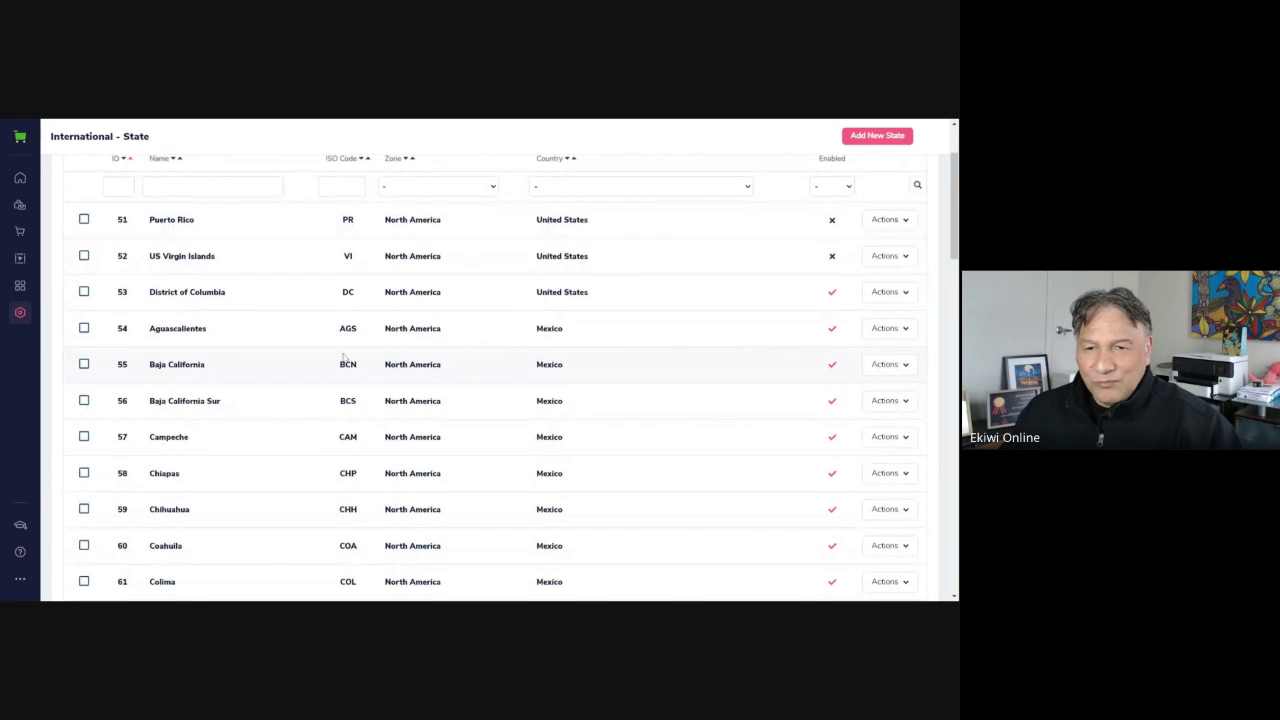
pyautogui.scroll(-1, 680, 350)
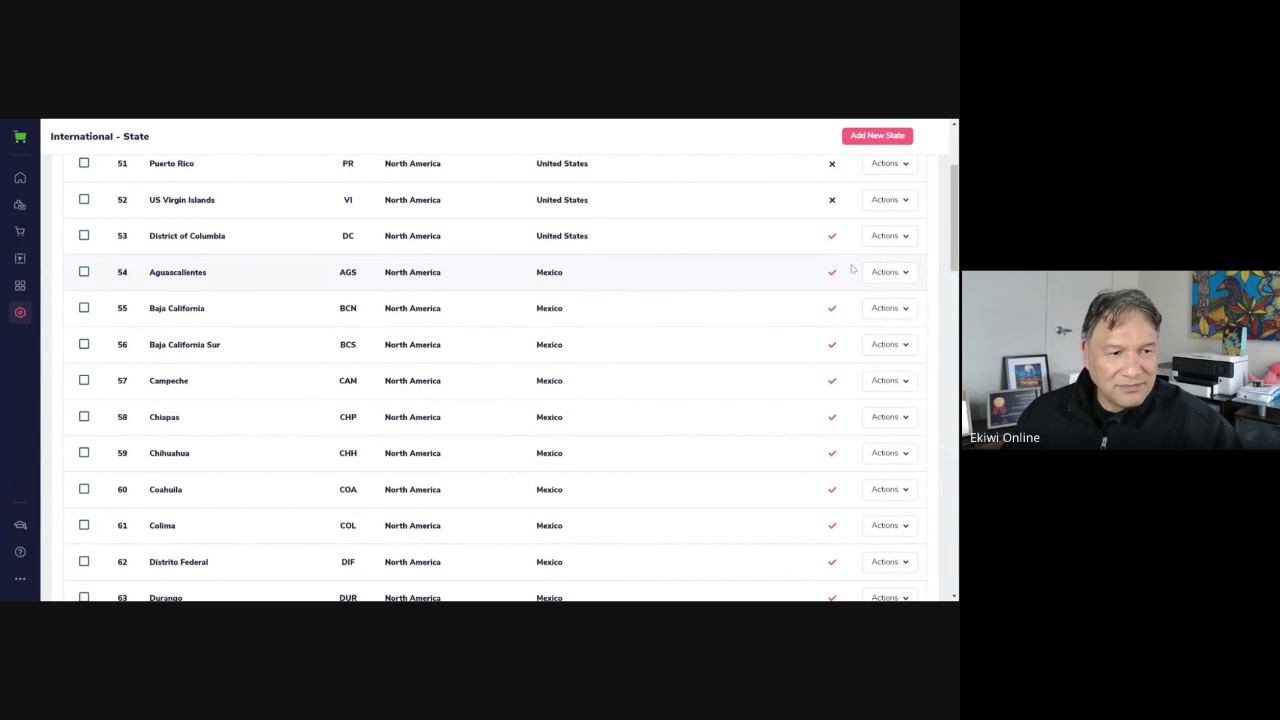
pyautogui.scroll(3, 347, 446)
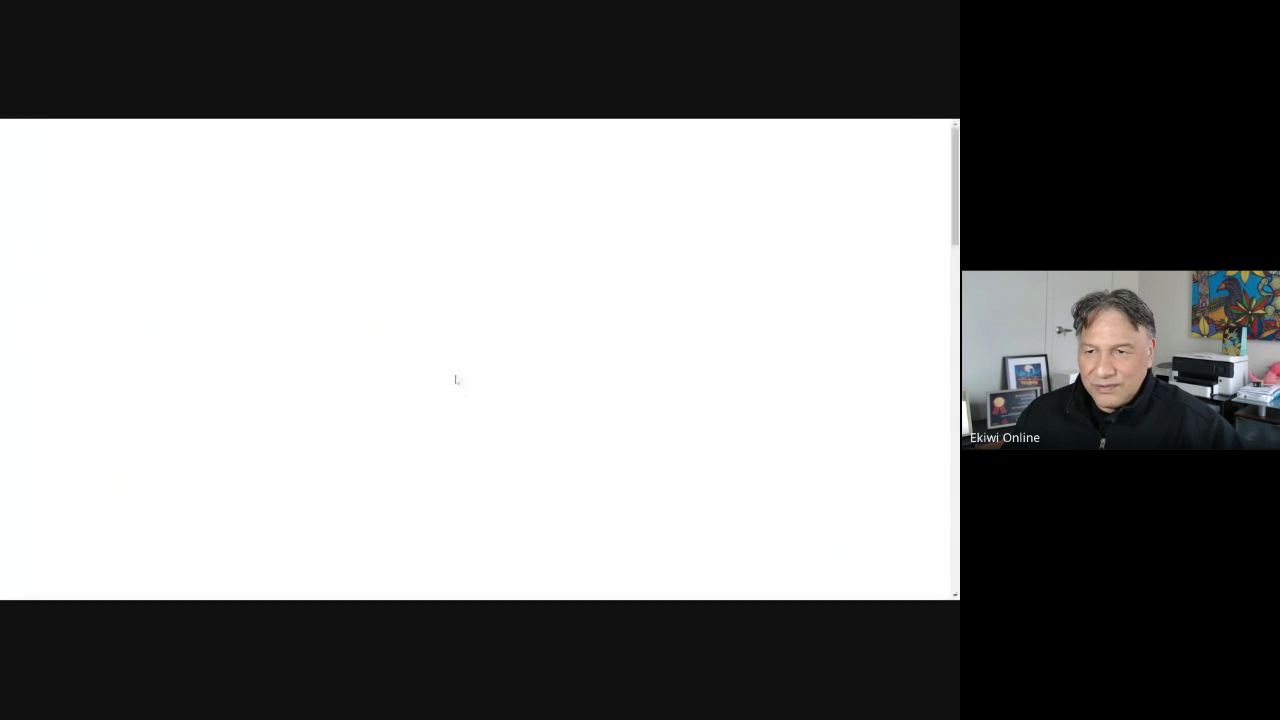
# Advance to page 2 of the countries and scroll through it
pyautogui.scroll(-3, 623, 358)
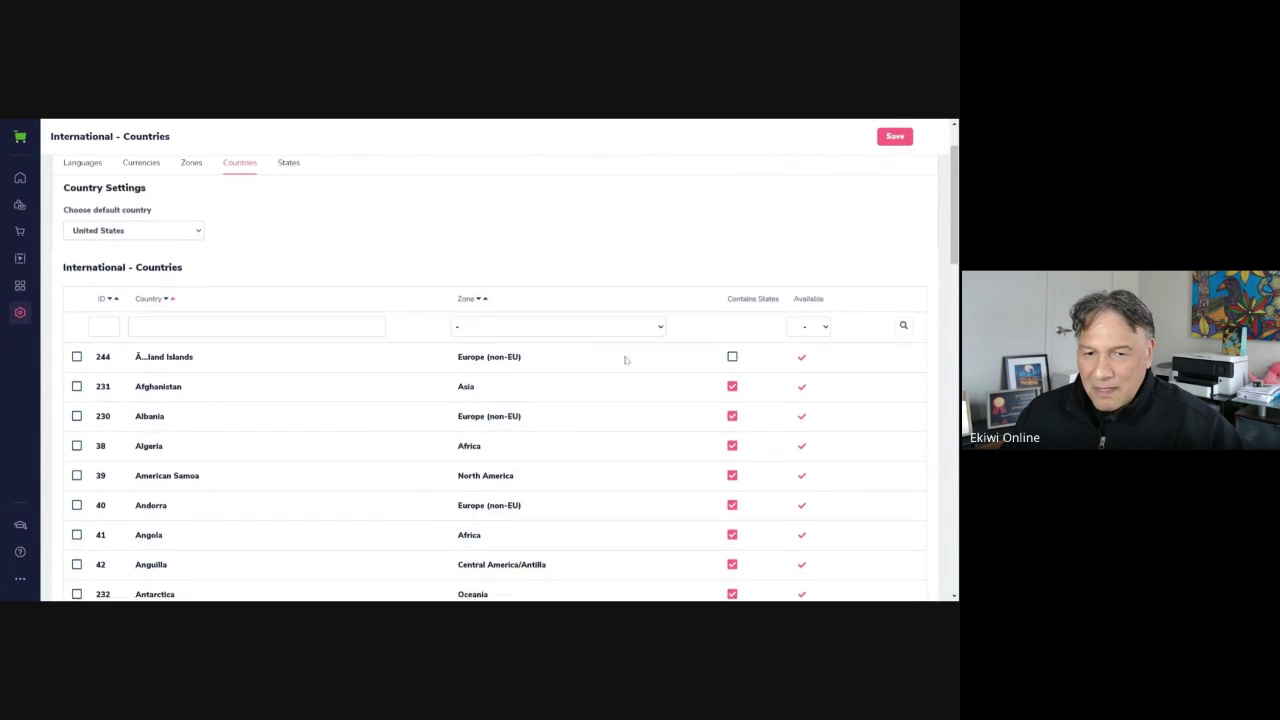
pyautogui.scroll(-3, 584, 414)
pyautogui.scroll(-6, 584, 414)
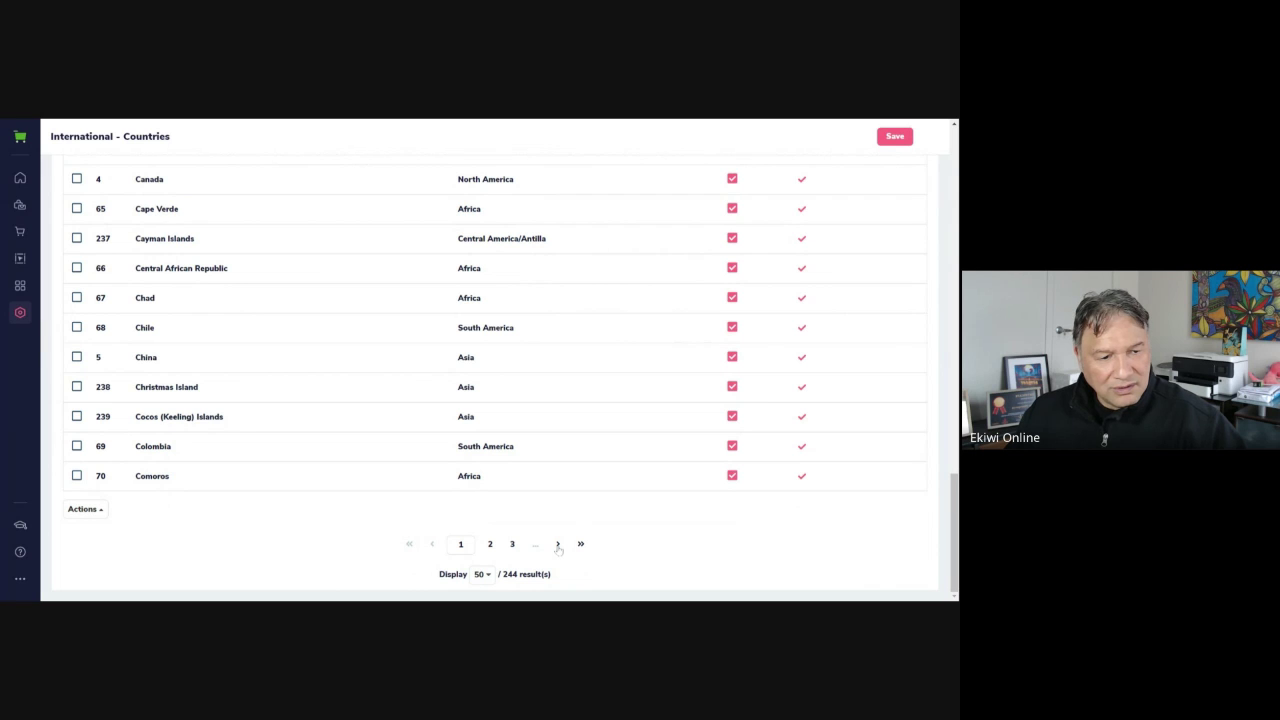
pyautogui.click(558, 544)
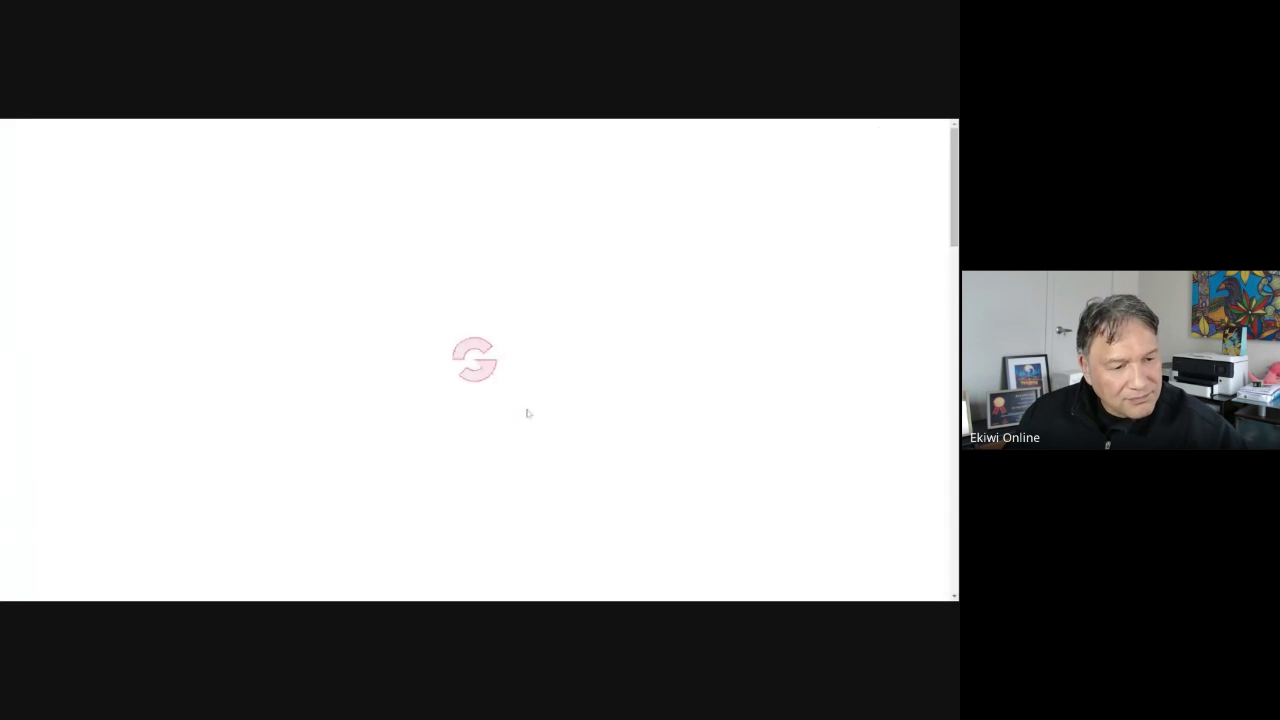
pyautogui.scroll(-3, 364, 398)
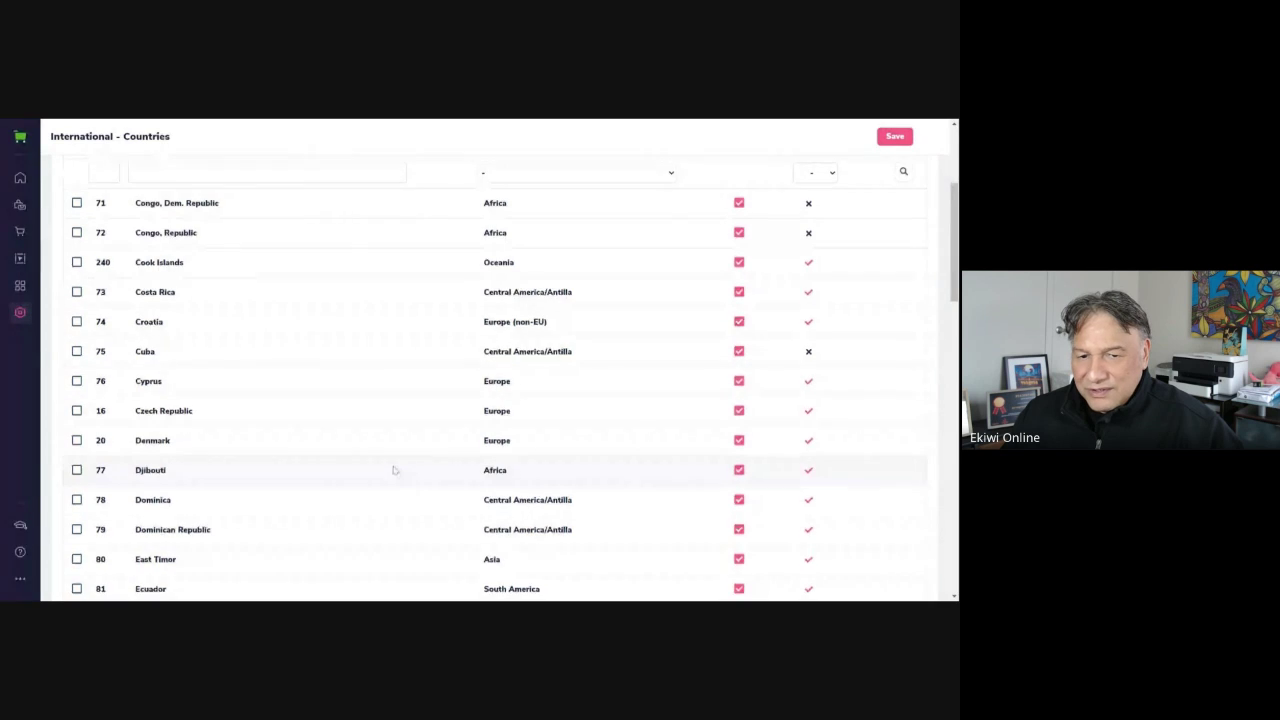
pyautogui.scroll(-7, 394, 470)
pyautogui.scroll(-4, 394, 471)
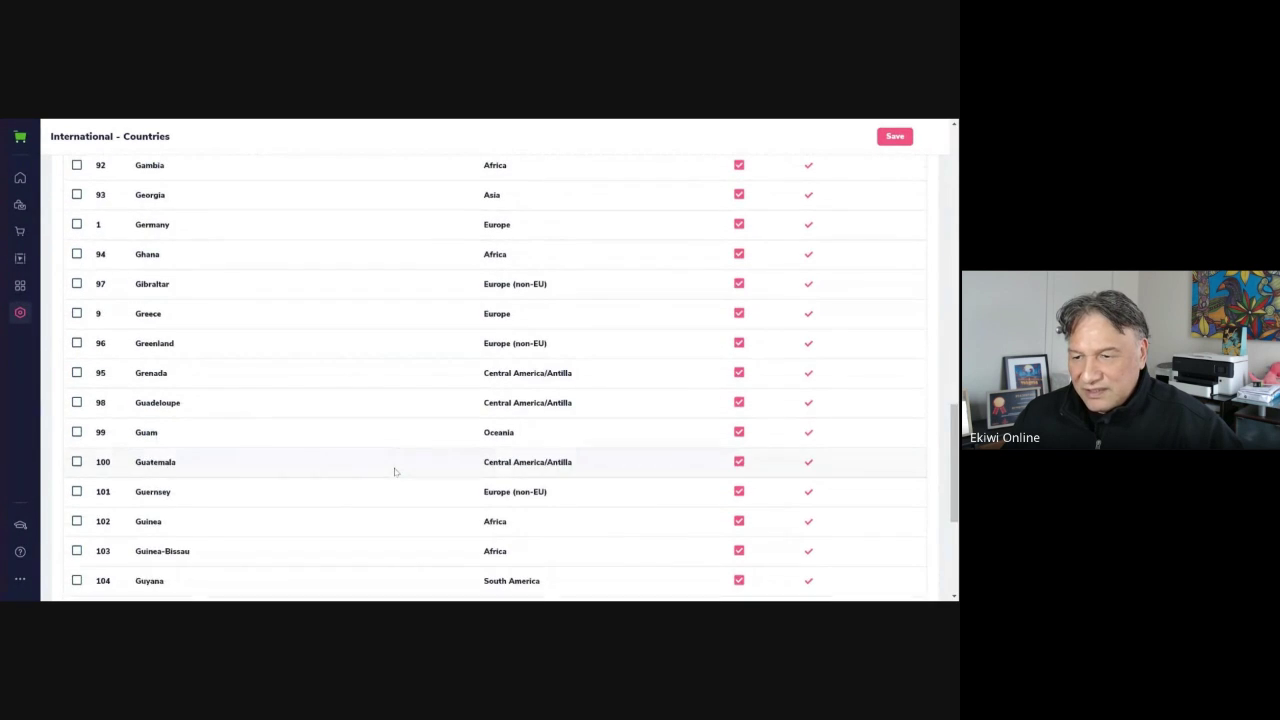
pyautogui.scroll(-4, 394, 471)
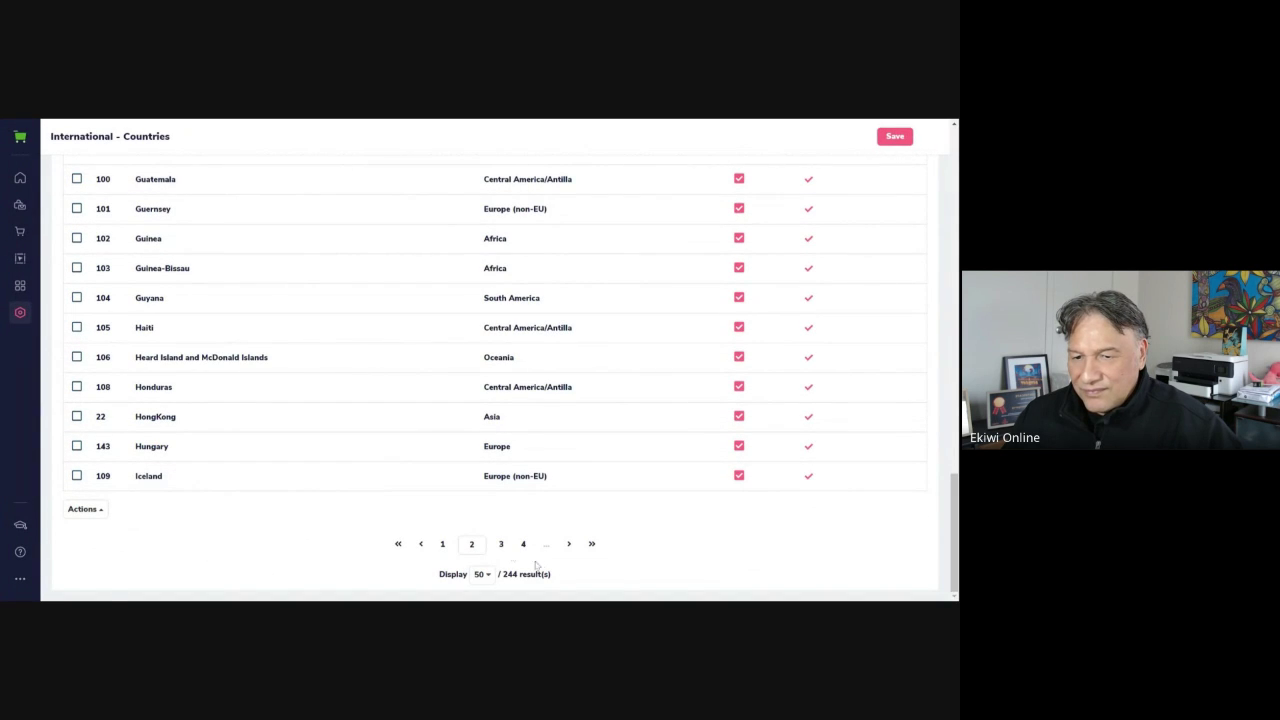
# Jump to countries pages 3 and 5, then scroll back to the top
pyautogui.click(501, 544)
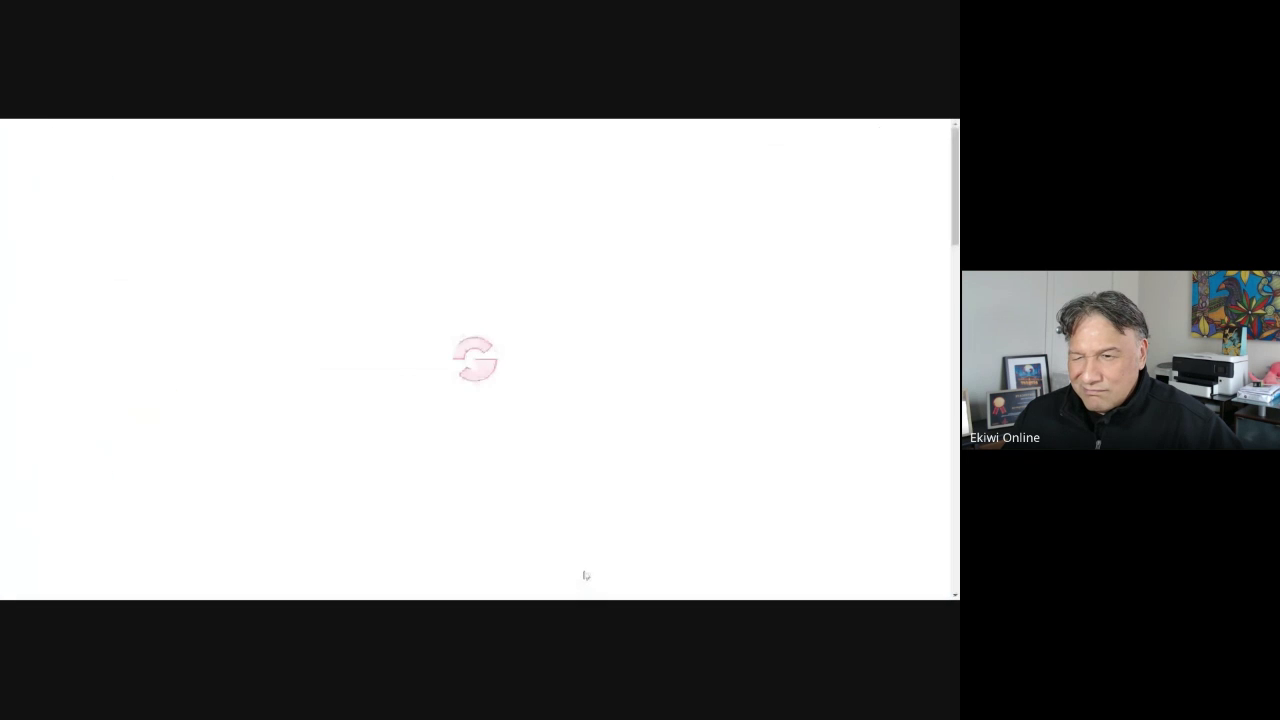
pyautogui.scroll(-15, 583, 511)
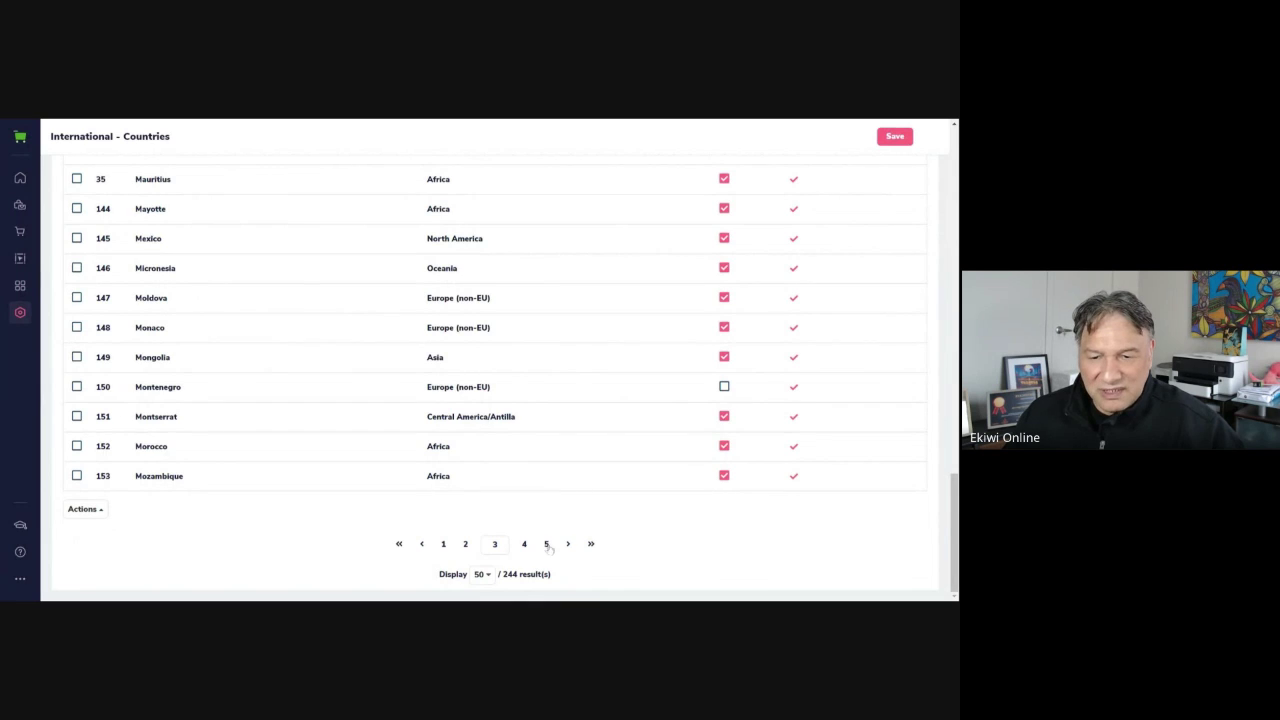
pyautogui.click(546, 544)
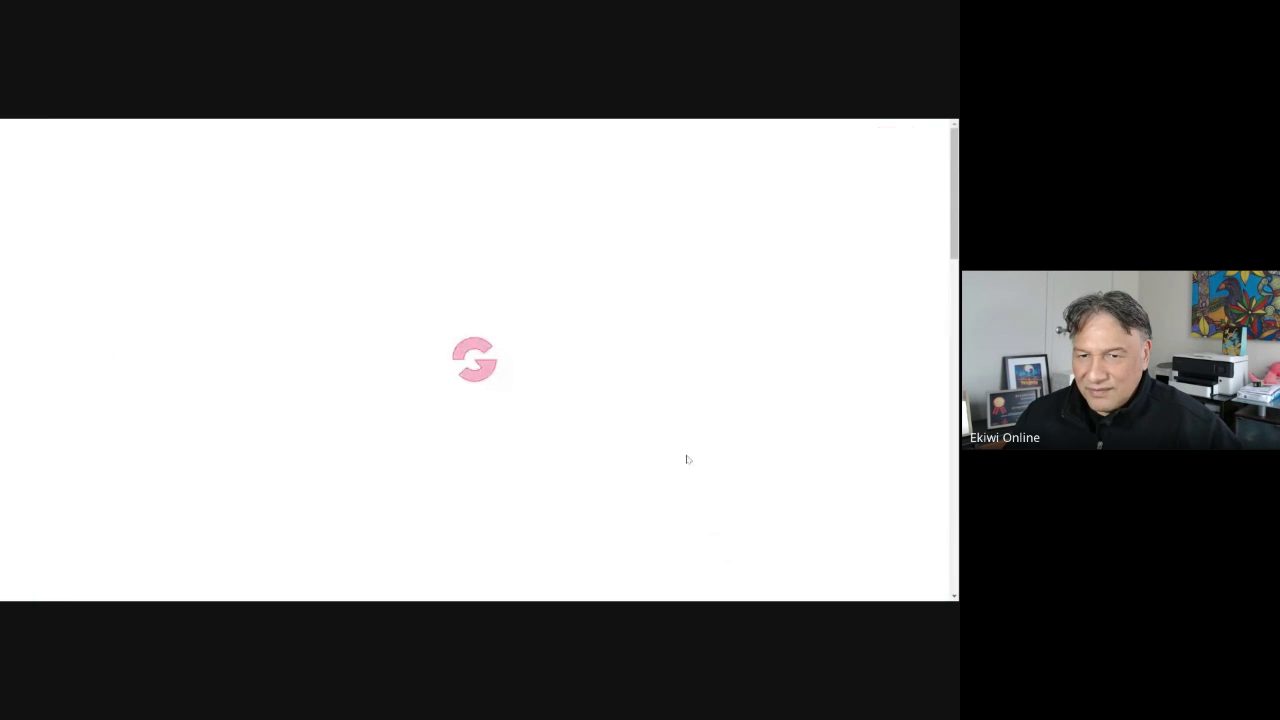
pyautogui.scroll(-10, 686, 462)
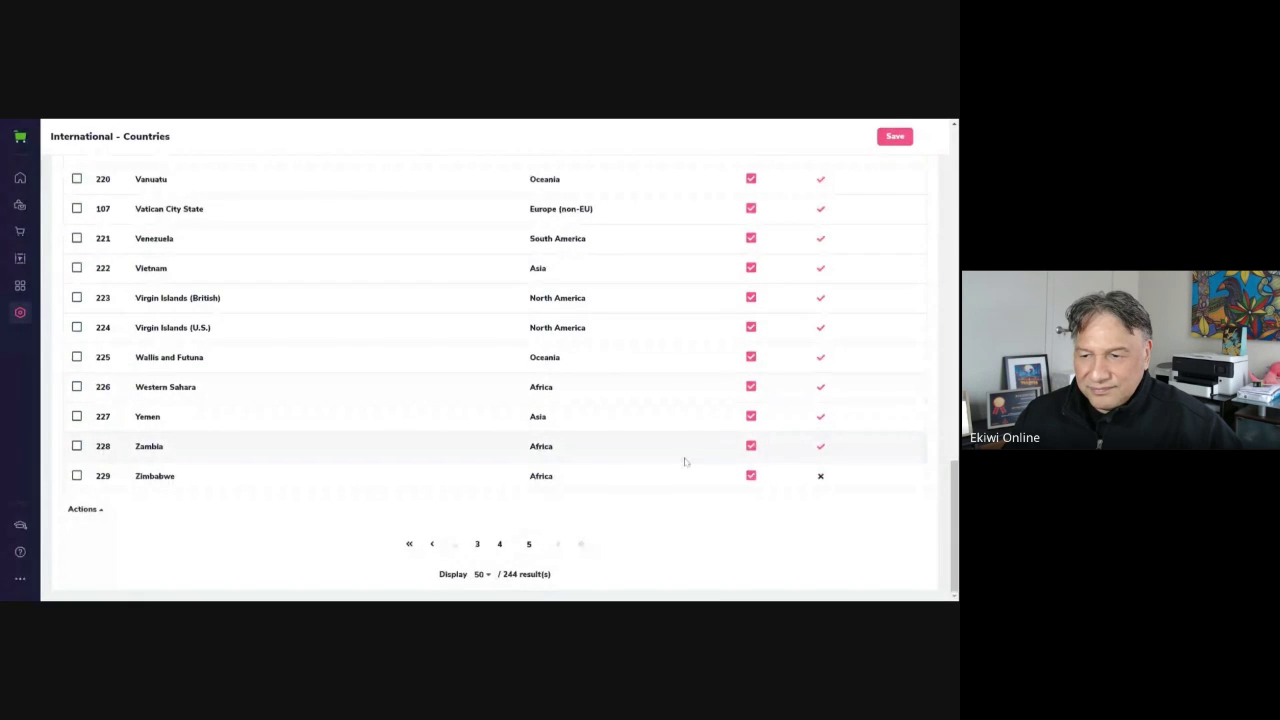
pyautogui.scroll(8, 686, 462)
pyautogui.scroll(-2, 686, 462)
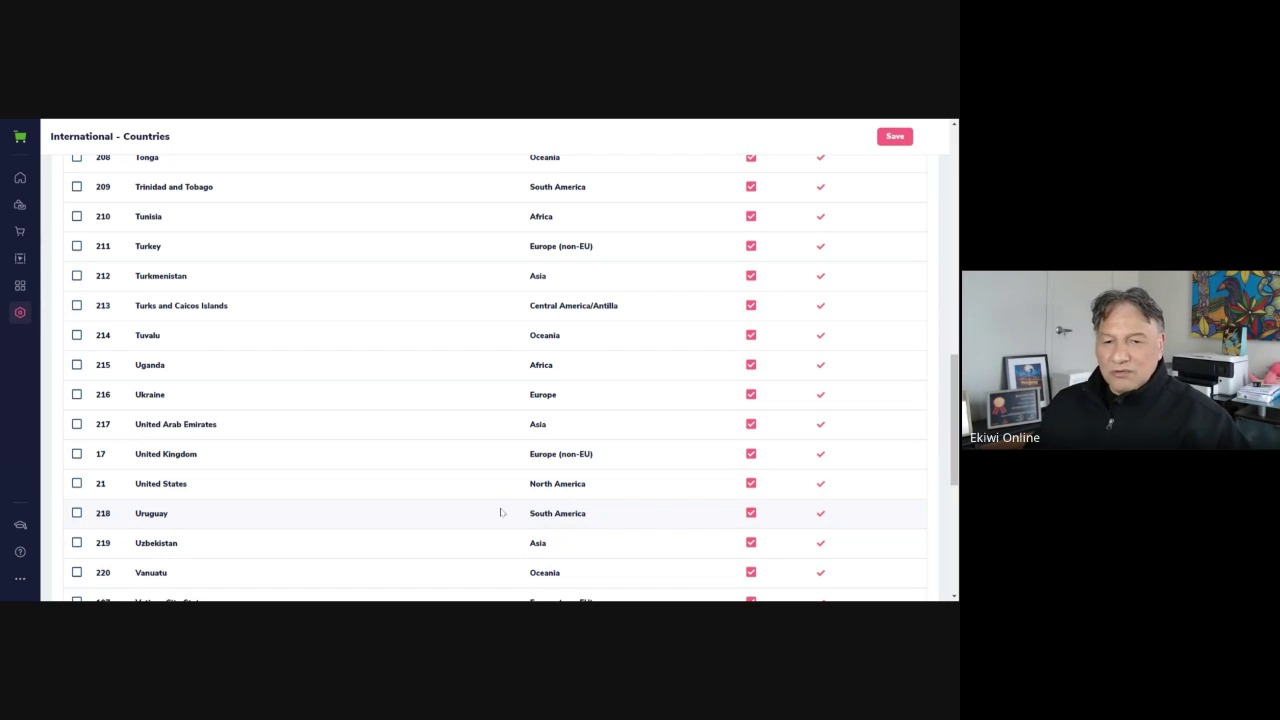
pyautogui.scroll(-3, 494, 505)
pyautogui.scroll(3, 494, 505)
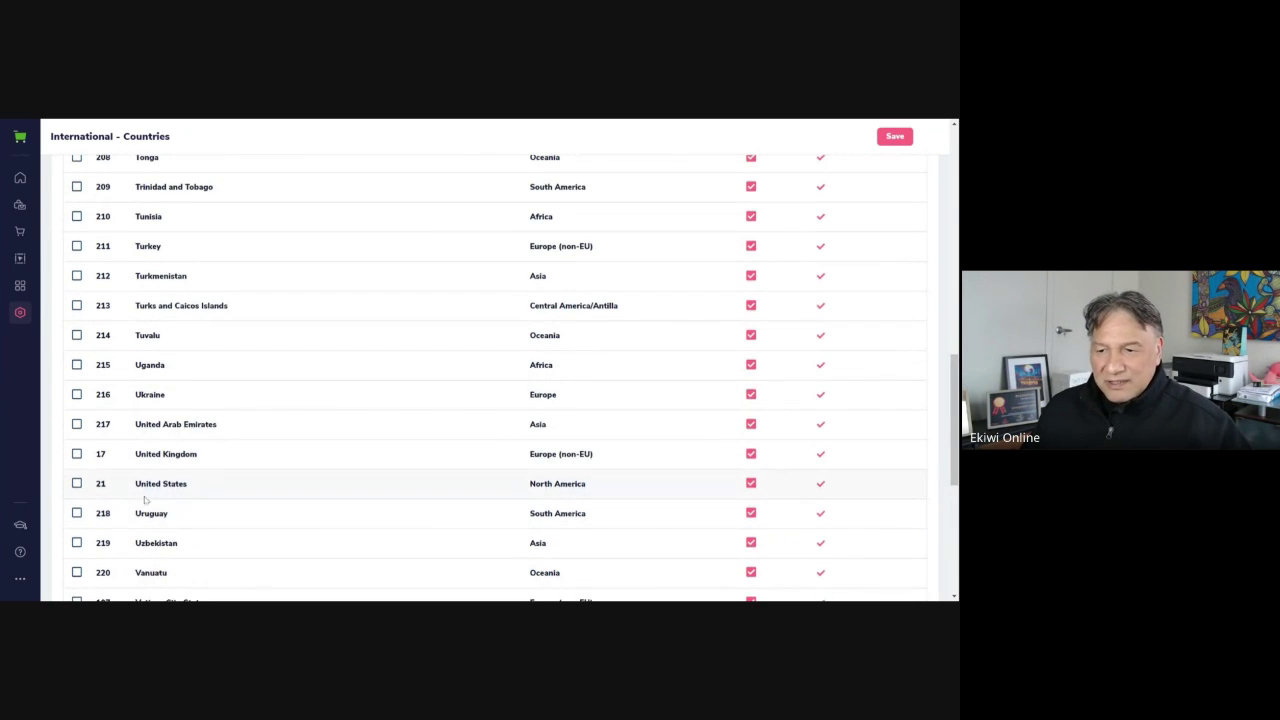
pyautogui.scroll(6, 260, 500)
pyautogui.scroll(2, 277, 512)
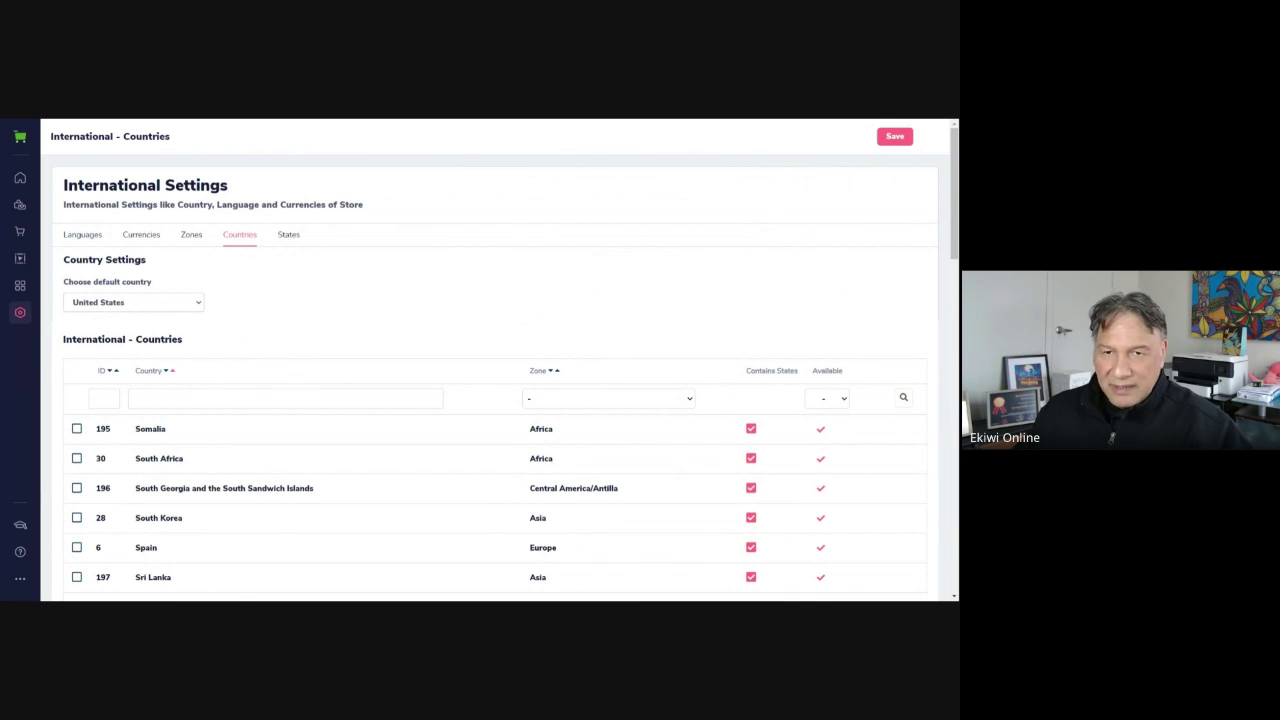
# Switch to the States tab and scroll through its first page
pyautogui.click(289, 236)
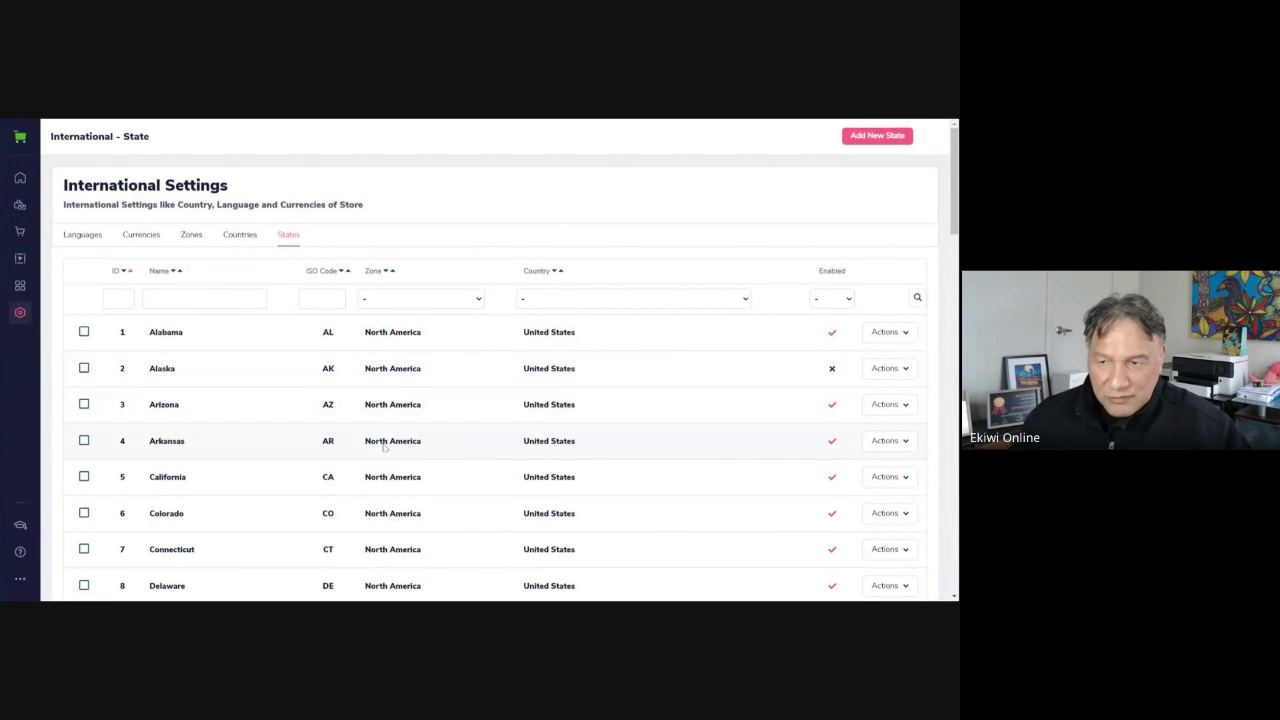
pyautogui.scroll(-3, 720, 395)
pyautogui.scroll(-2, 492, 510)
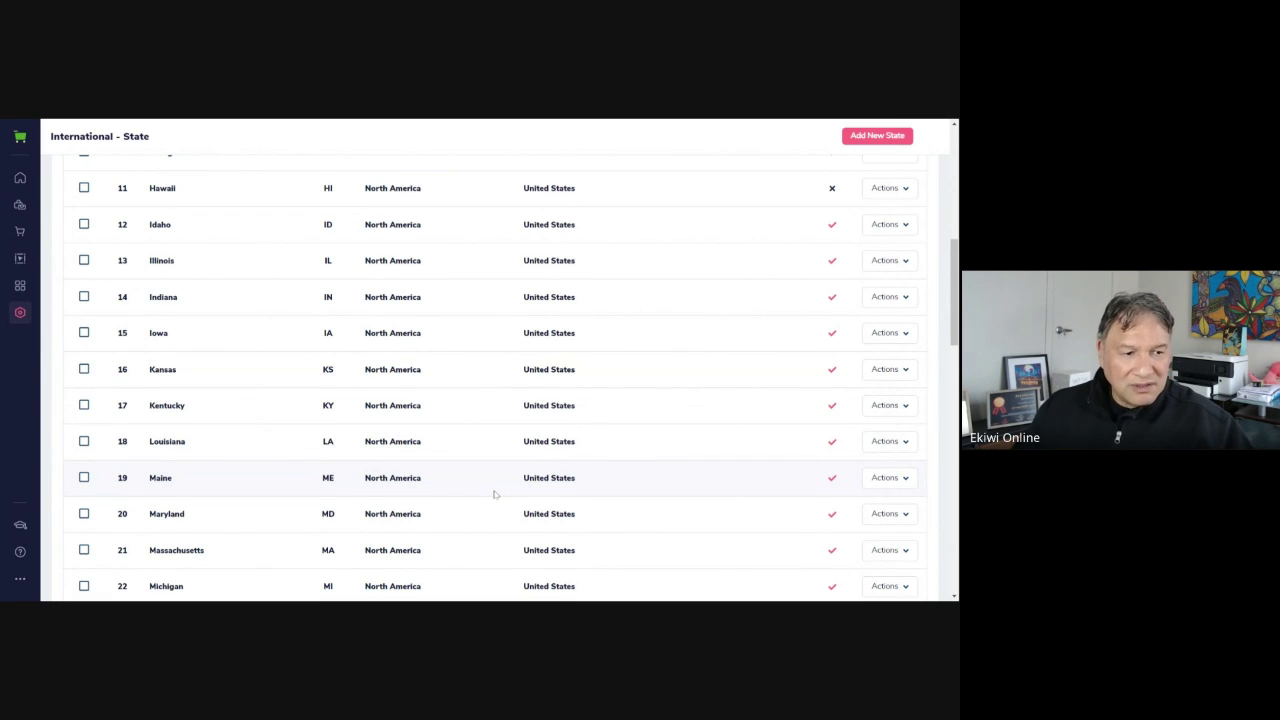
pyautogui.scroll(3, 500, 492)
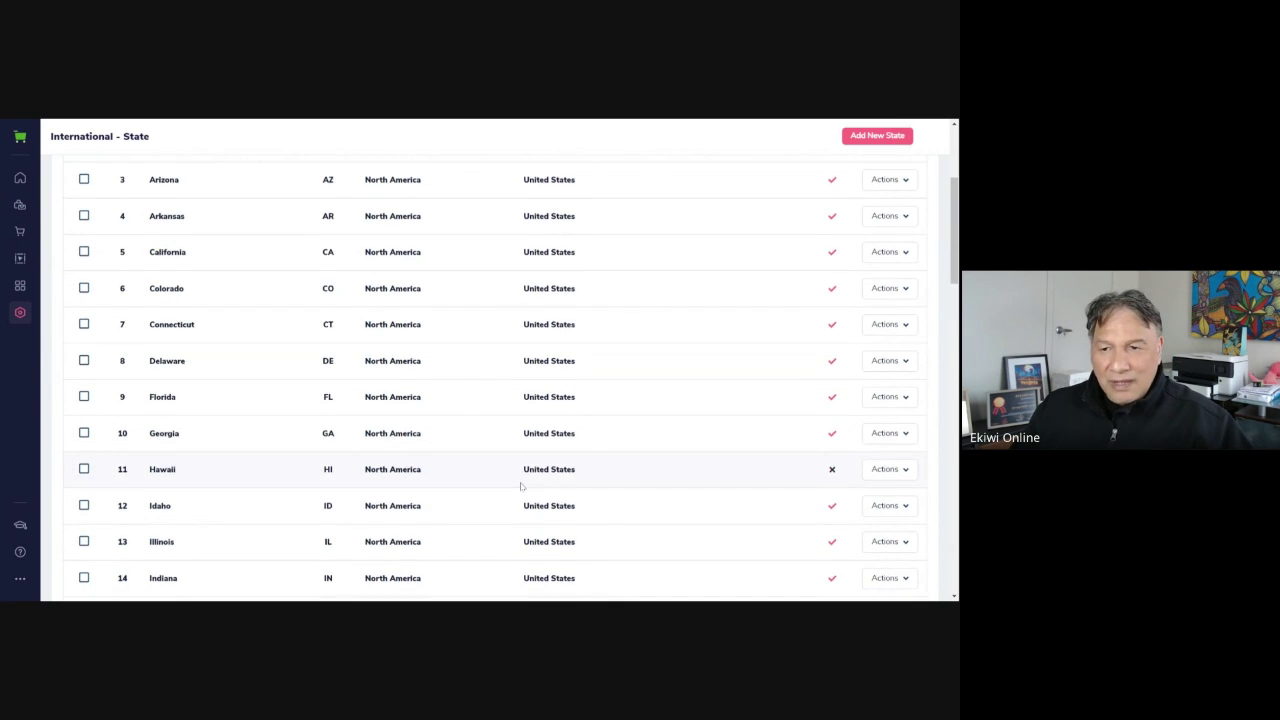
pyautogui.scroll(2, 520, 486)
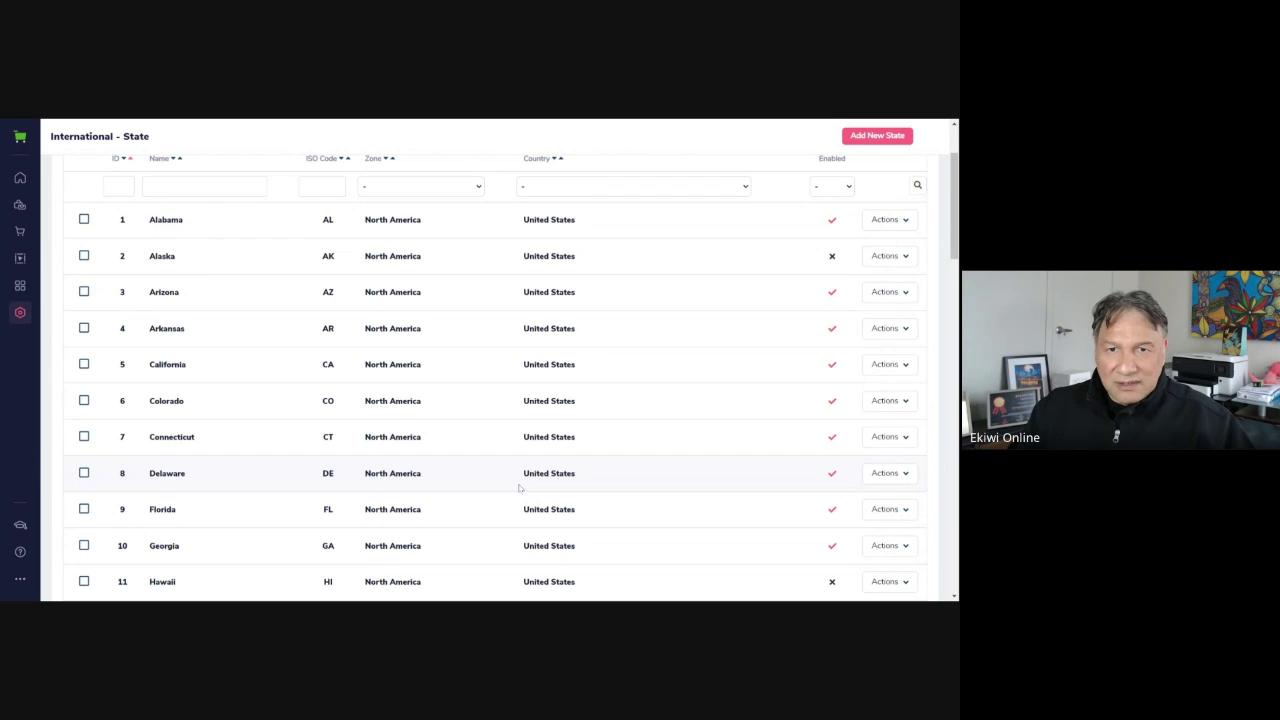
pyautogui.scroll(2, 519, 487)
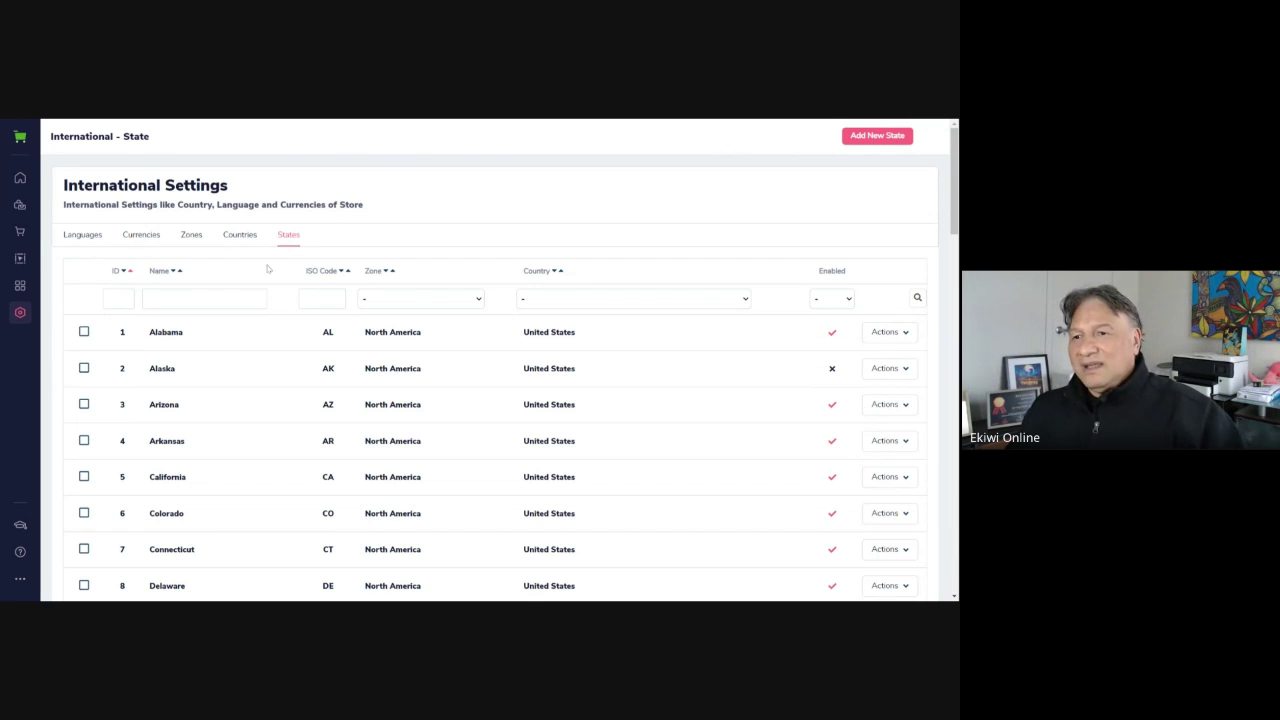
pyautogui.scroll(-1, 428, 243)
pyautogui.scroll(1, 424, 238)
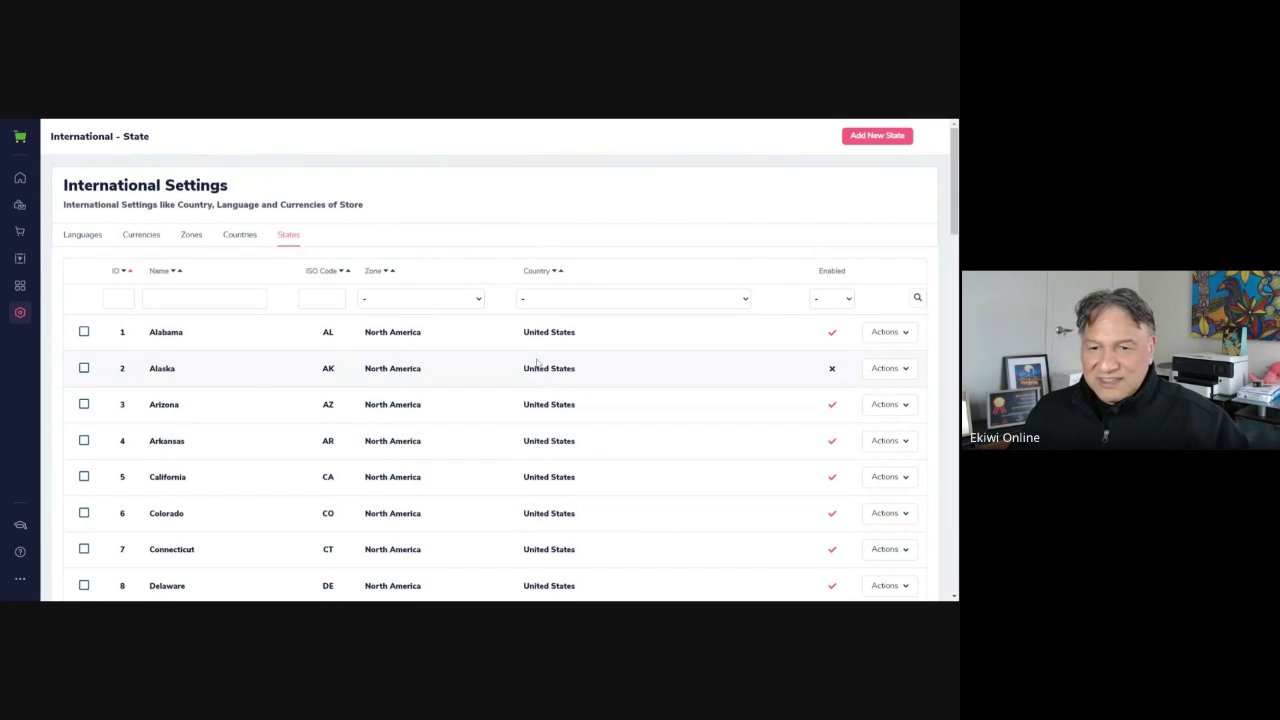
pyautogui.scroll(-4, 640, 303)
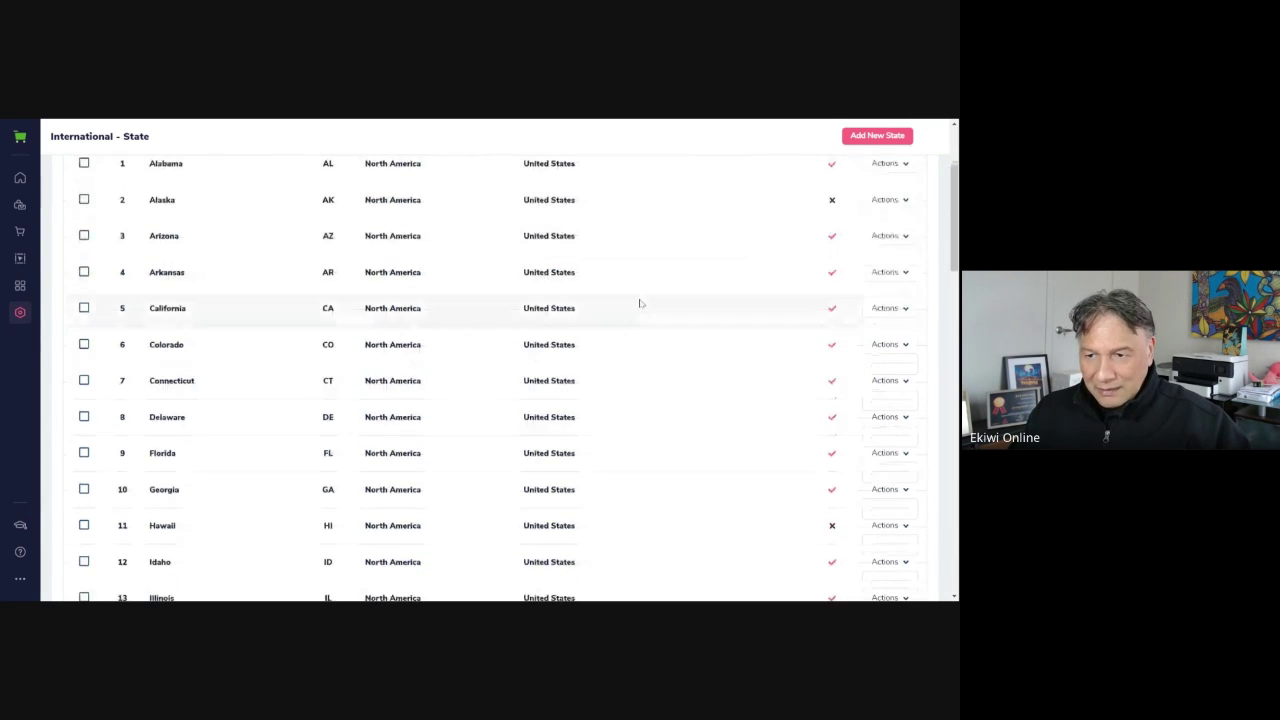
pyautogui.scroll(2, 374, 355)
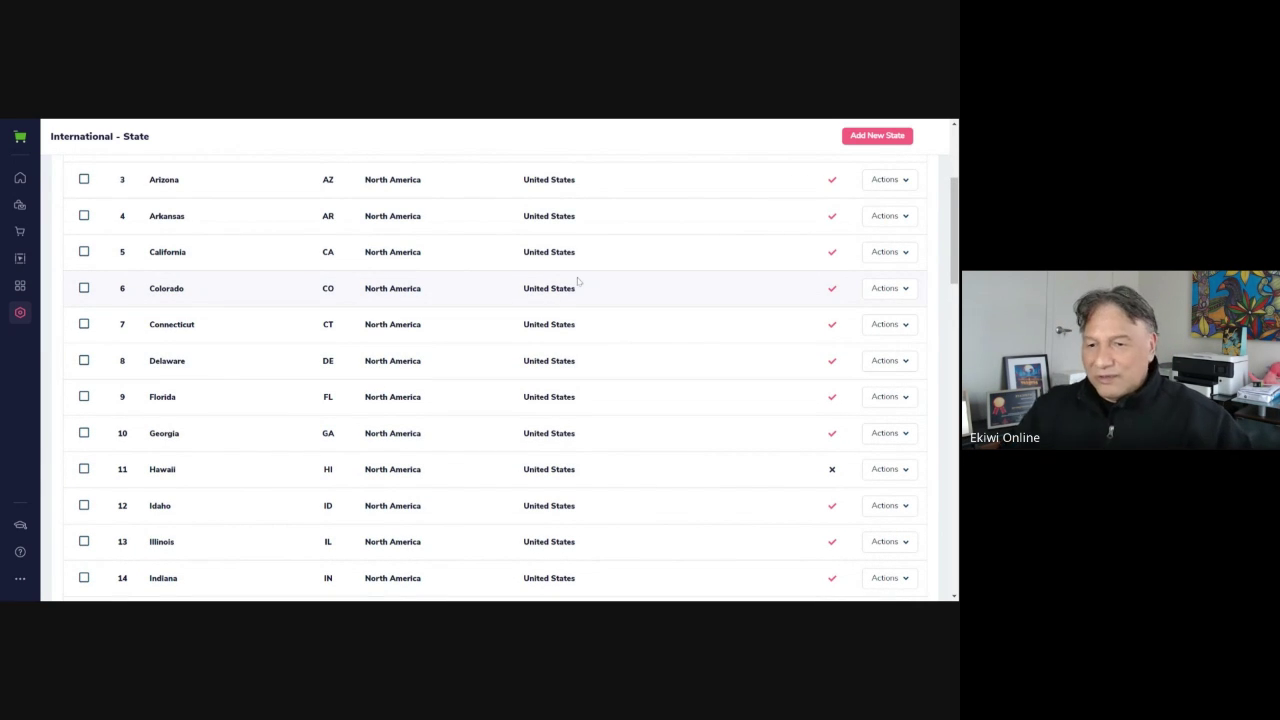
pyautogui.scroll(-4, 585, 286)
pyautogui.scroll(-10, 585, 286)
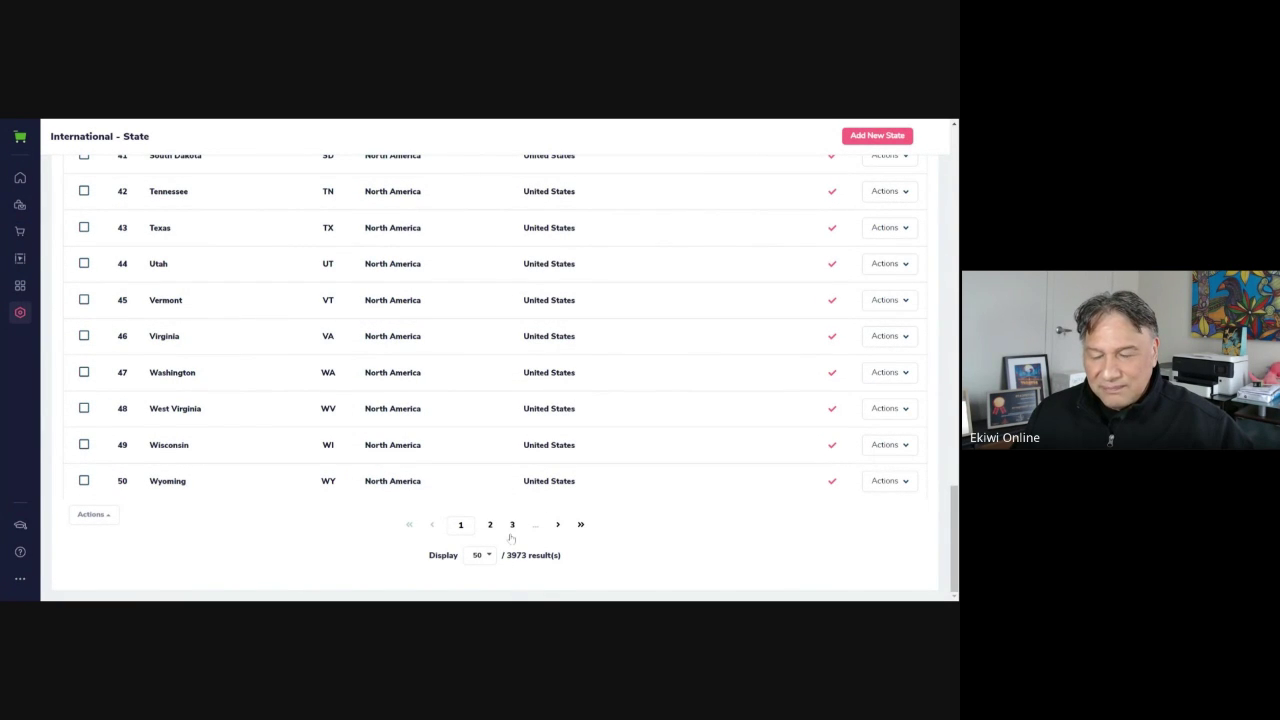
# Show page 2 of the States list, starting at Puerto Rico
pyautogui.click(511, 536)
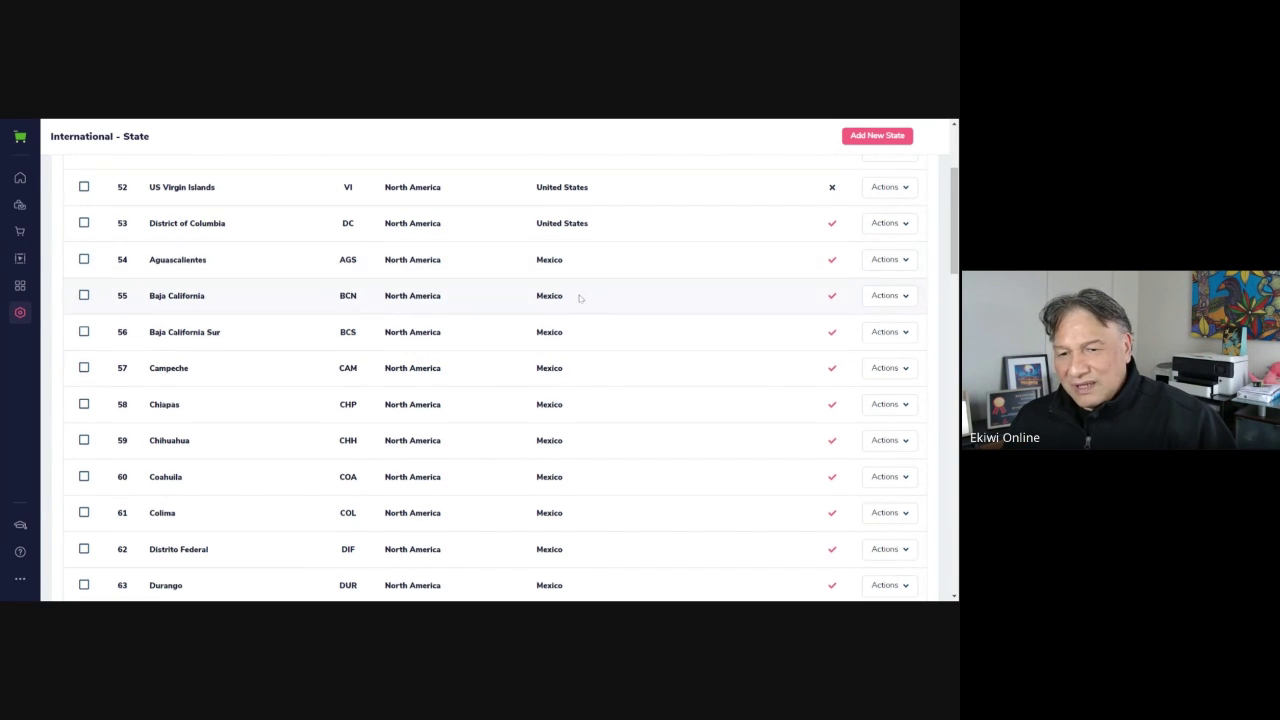
pyautogui.scroll(-2, 570, 350)
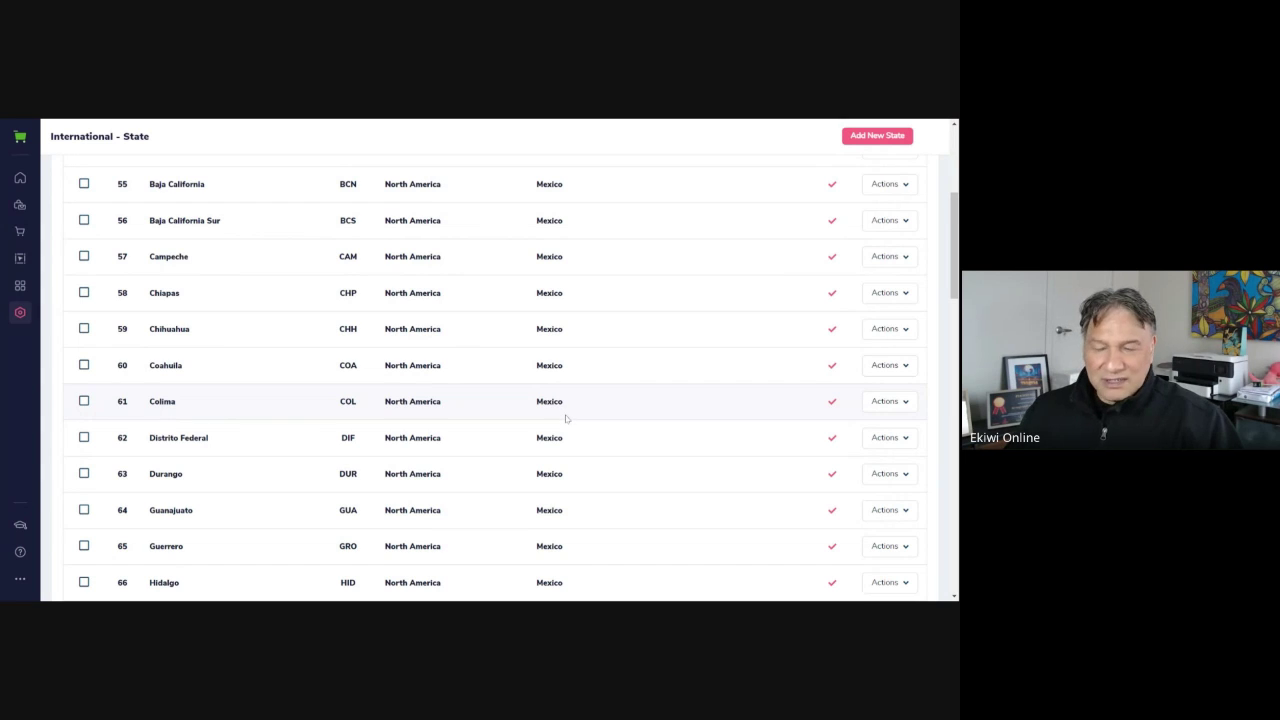
pyautogui.scroll(3, 563, 418)
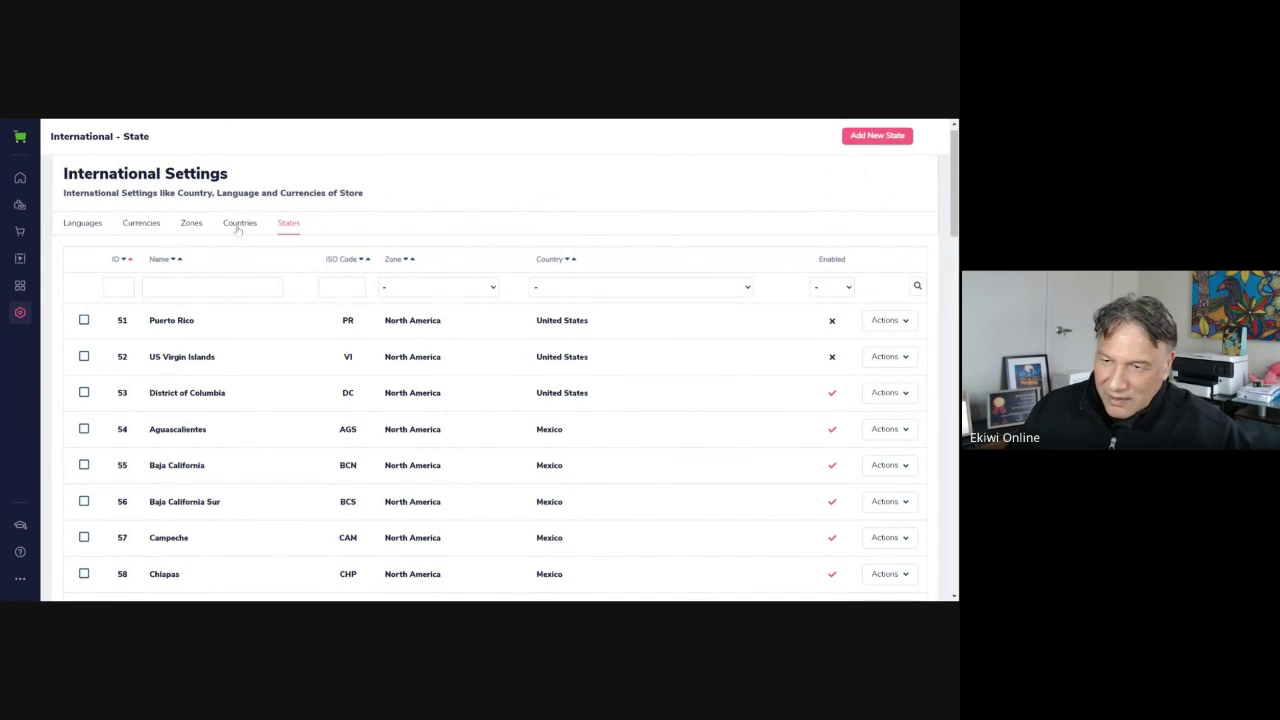
# Switch to the Countries tab and scroll through the country table from Åland Islands
pyautogui.click(237, 225)
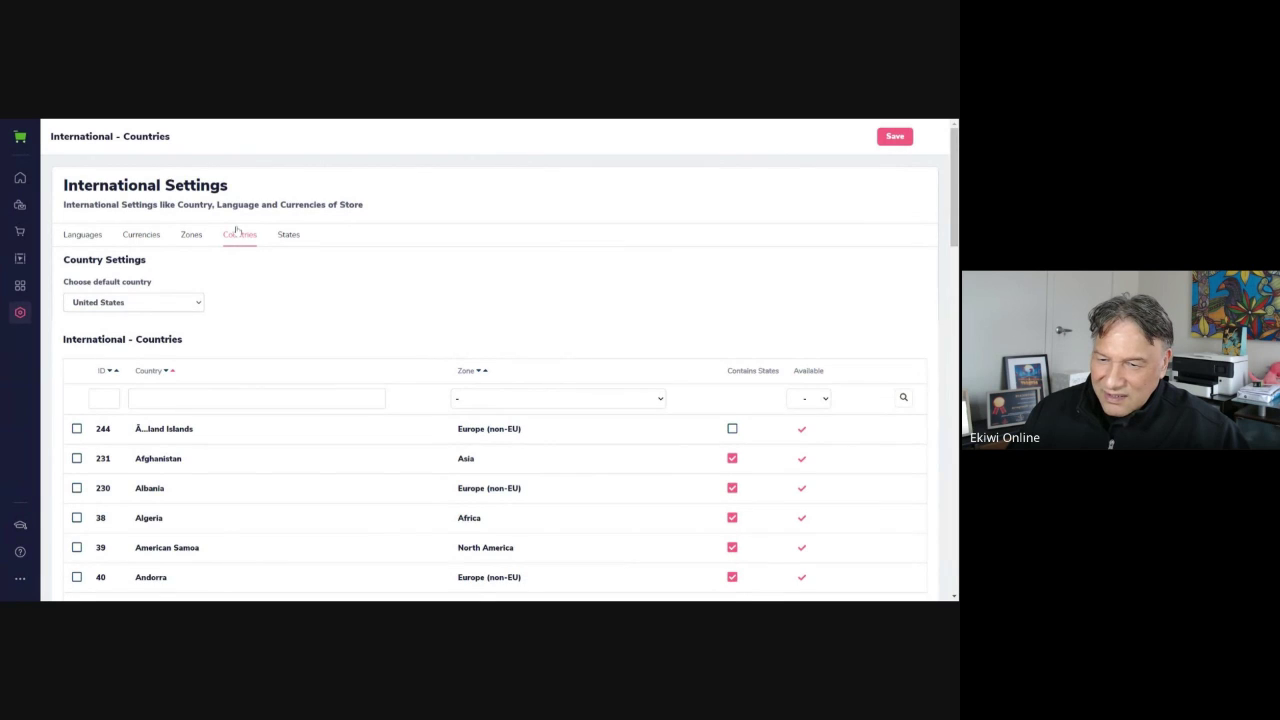
pyautogui.scroll(-5, 236, 231)
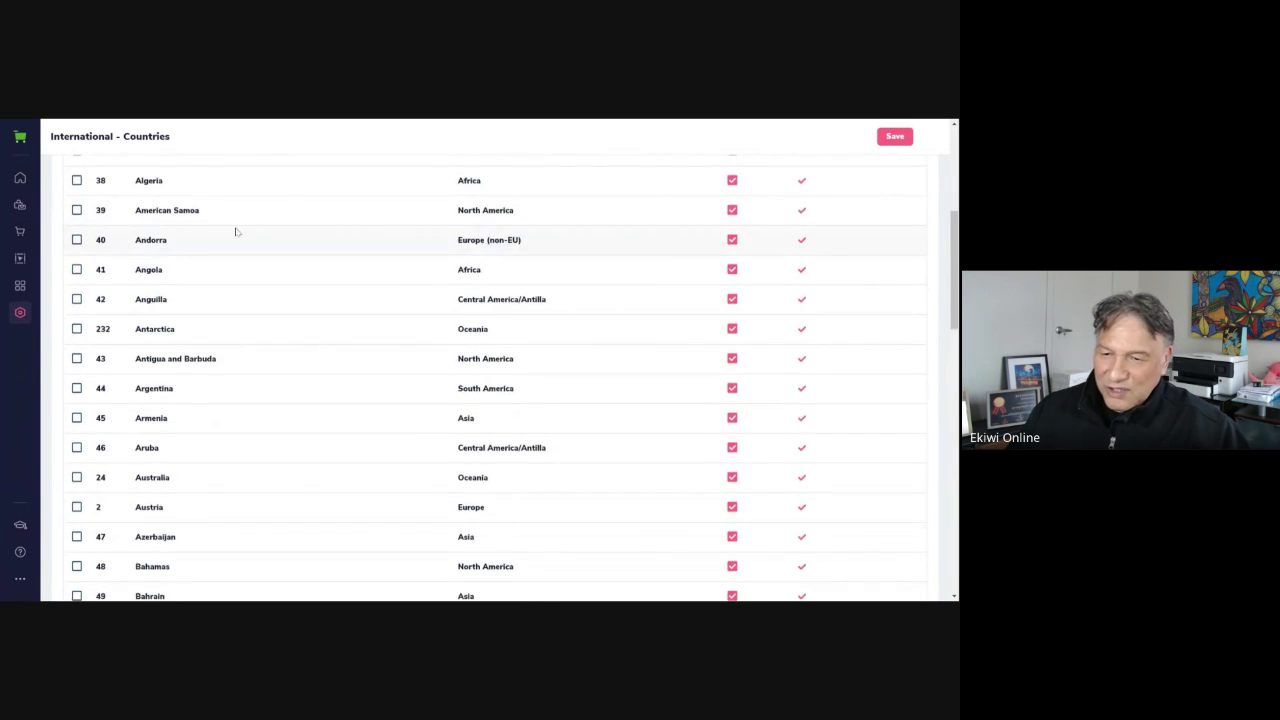
pyautogui.scroll(-2, 236, 232)
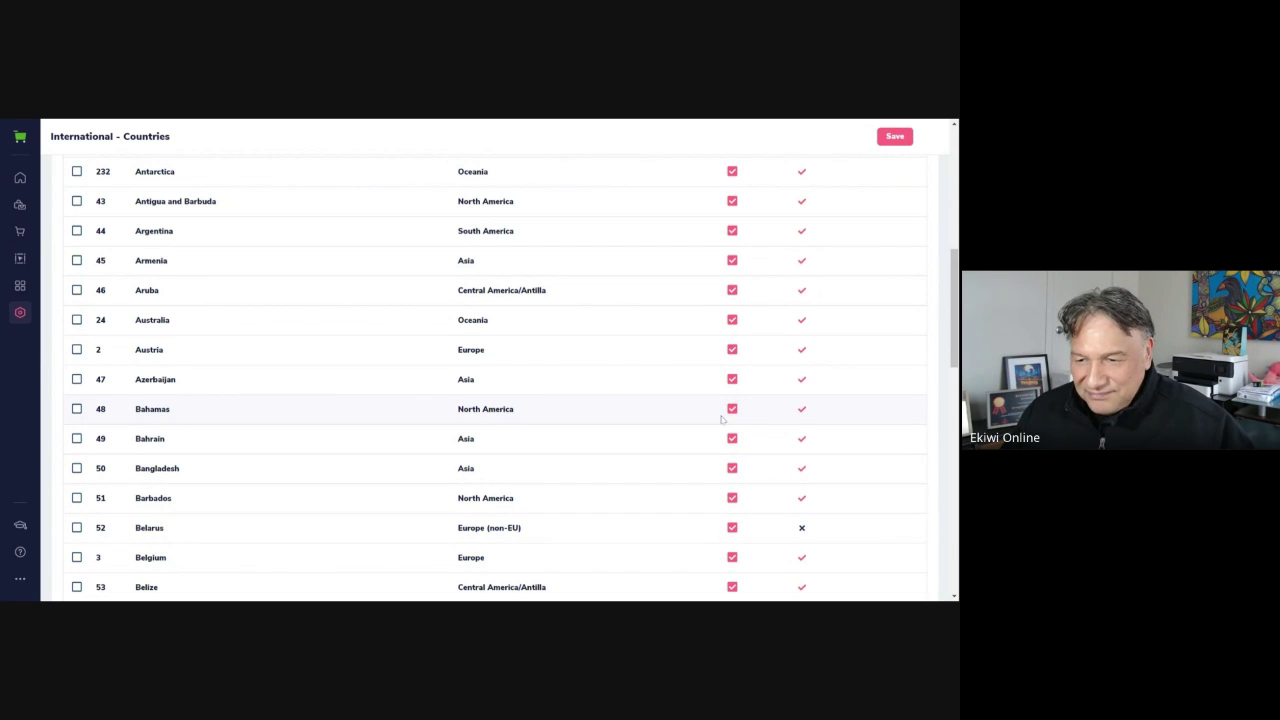
pyautogui.scroll(-3, 722, 419)
pyautogui.scroll(3, 721, 422)
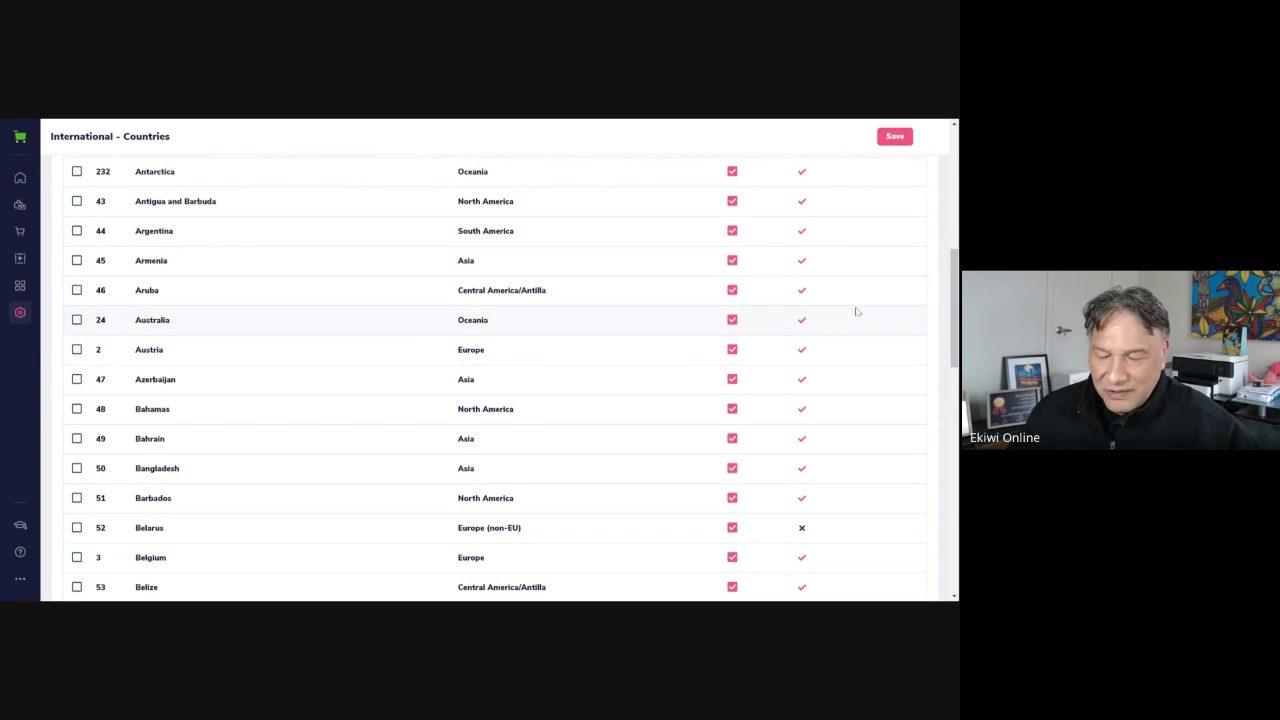
pyautogui.scroll(3, 855, 312)
pyautogui.scroll(3, 855, 315)
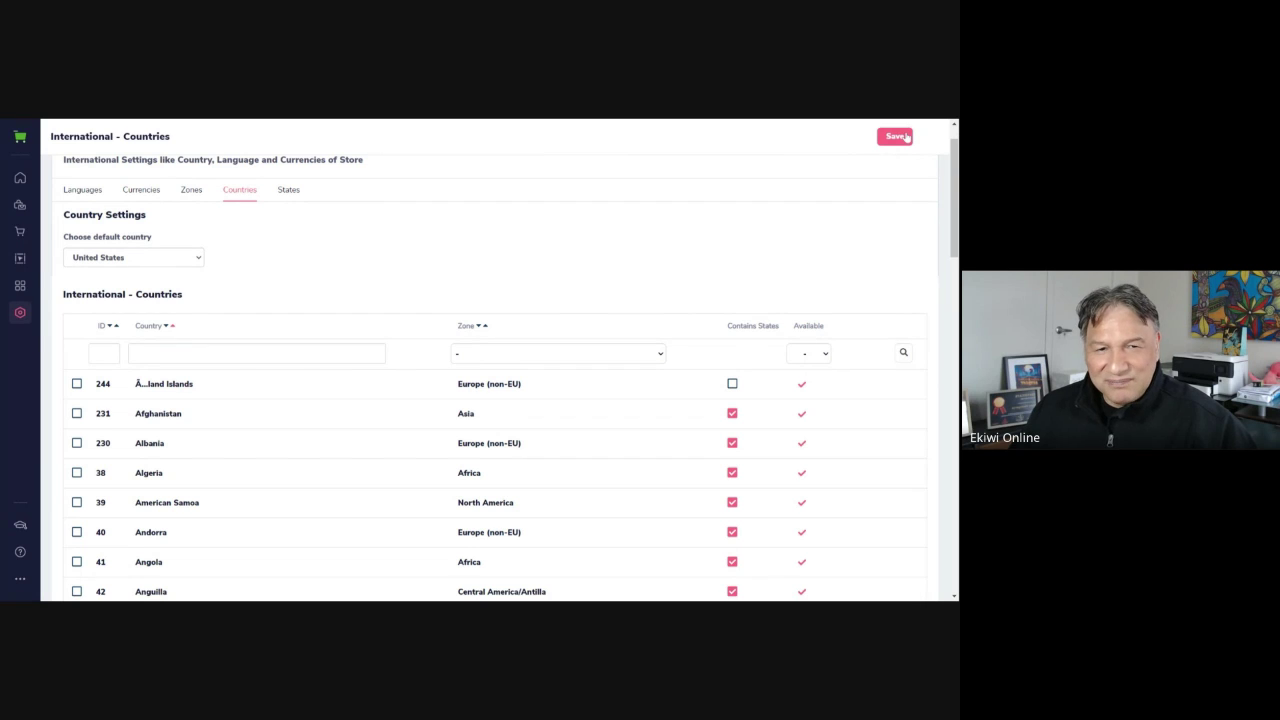
# Save the Countries settings, then bring up the store settings sections list
pyautogui.click(904, 138)
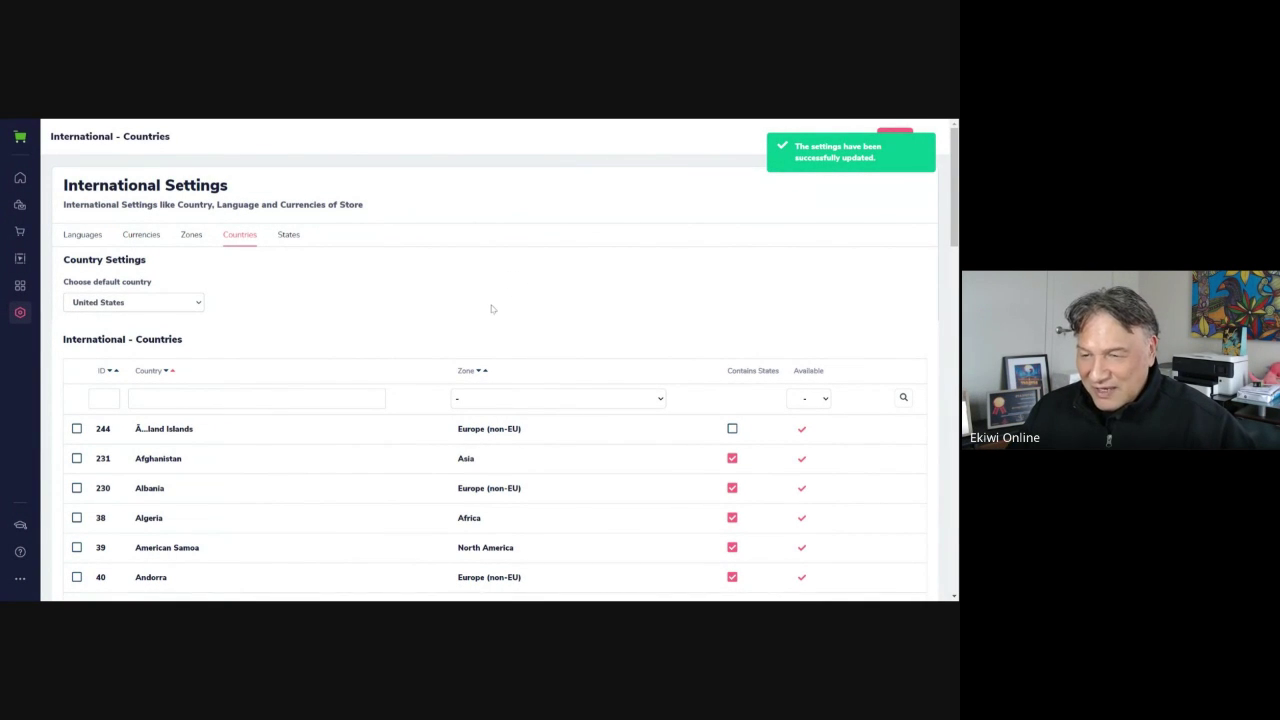
pyautogui.scroll(-3, 511, 307)
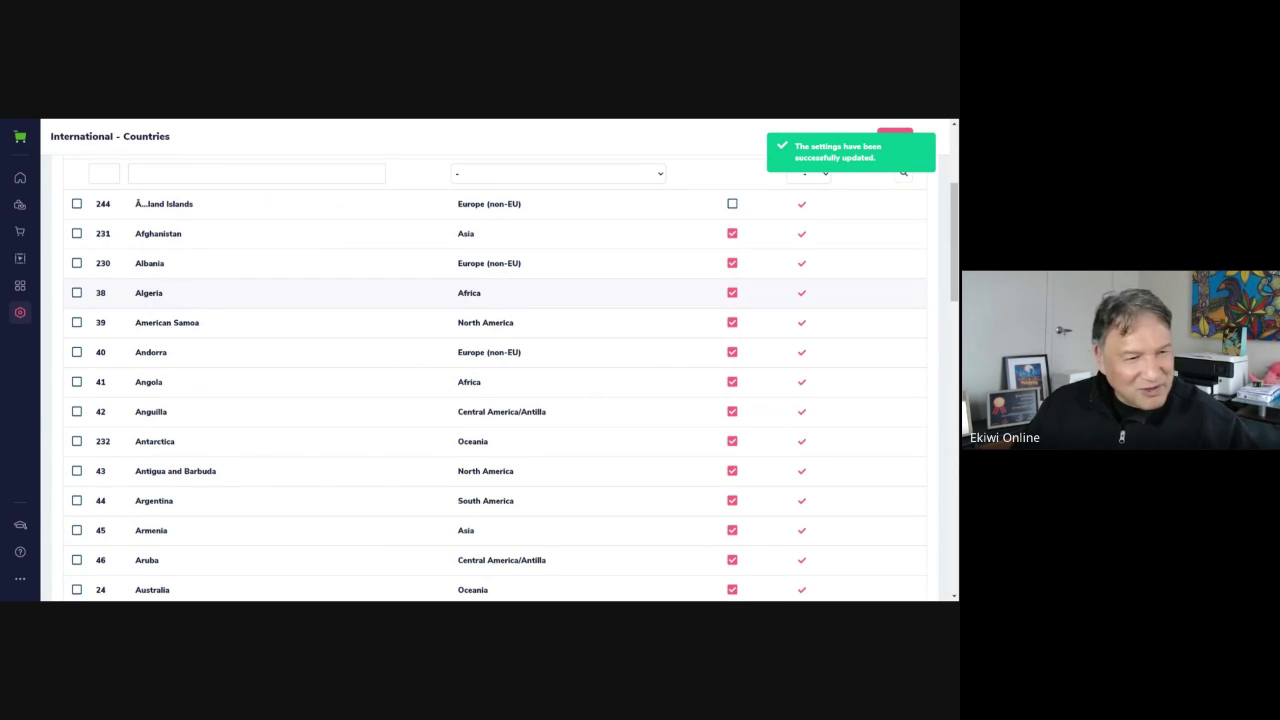
pyautogui.scroll(3, 383, 138)
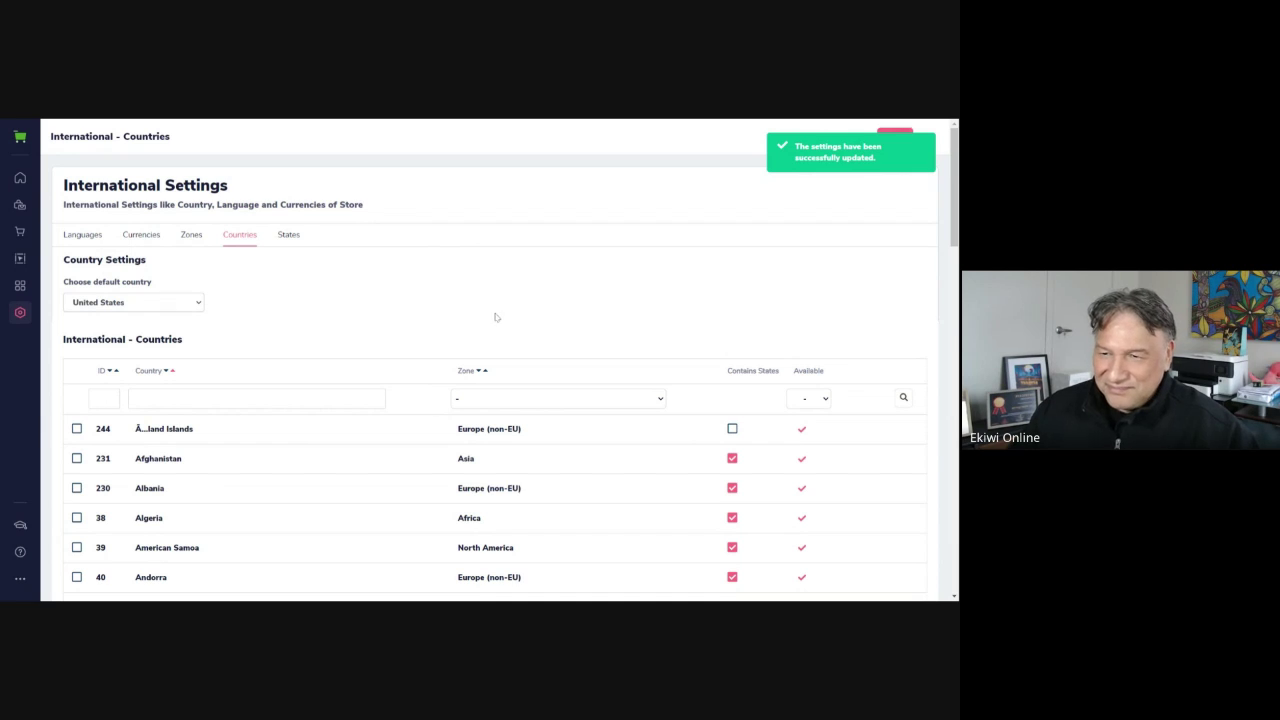
pyautogui.scroll(-2, 458, 326)
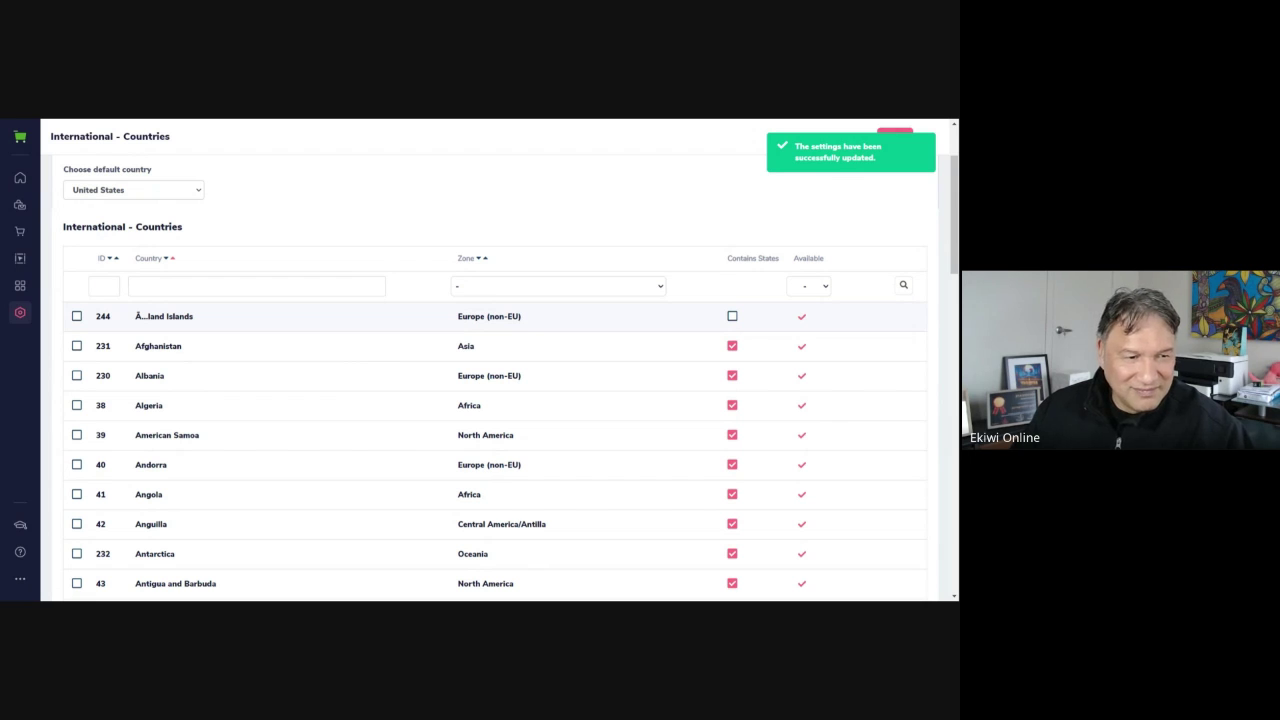
pyautogui.scroll(-3, 309, 330)
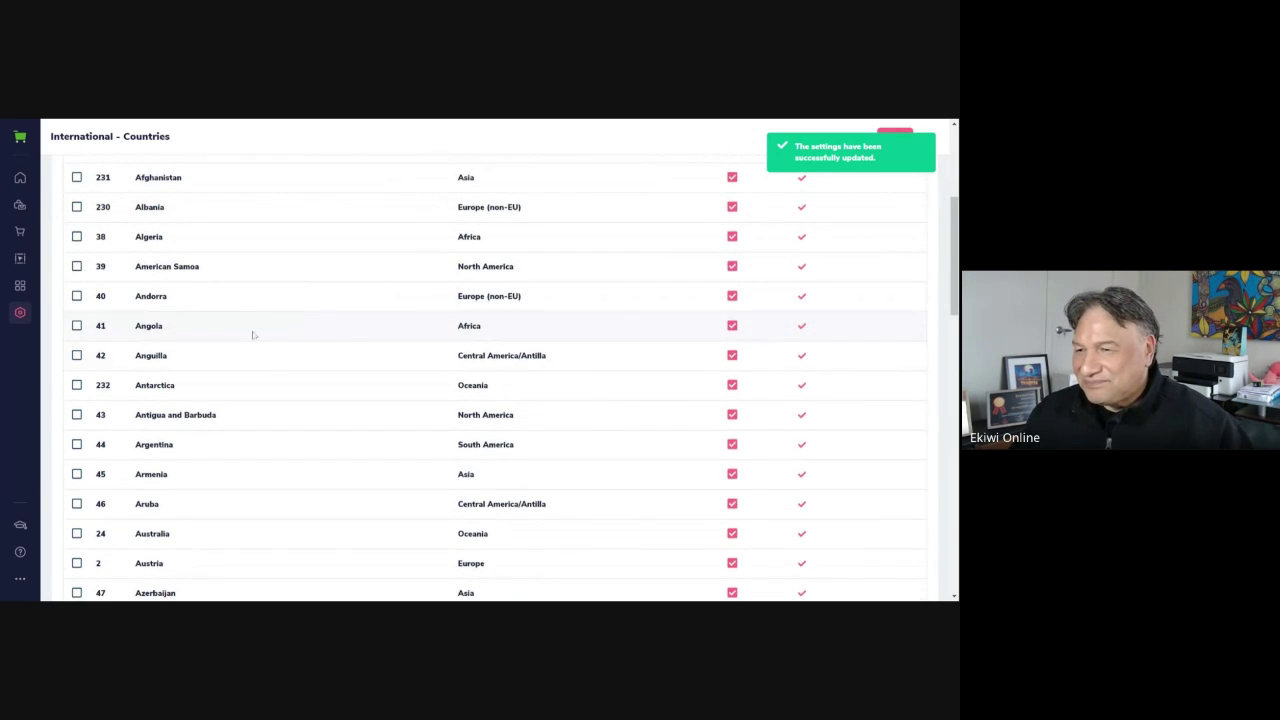
pyautogui.scroll(4, 213, 434)
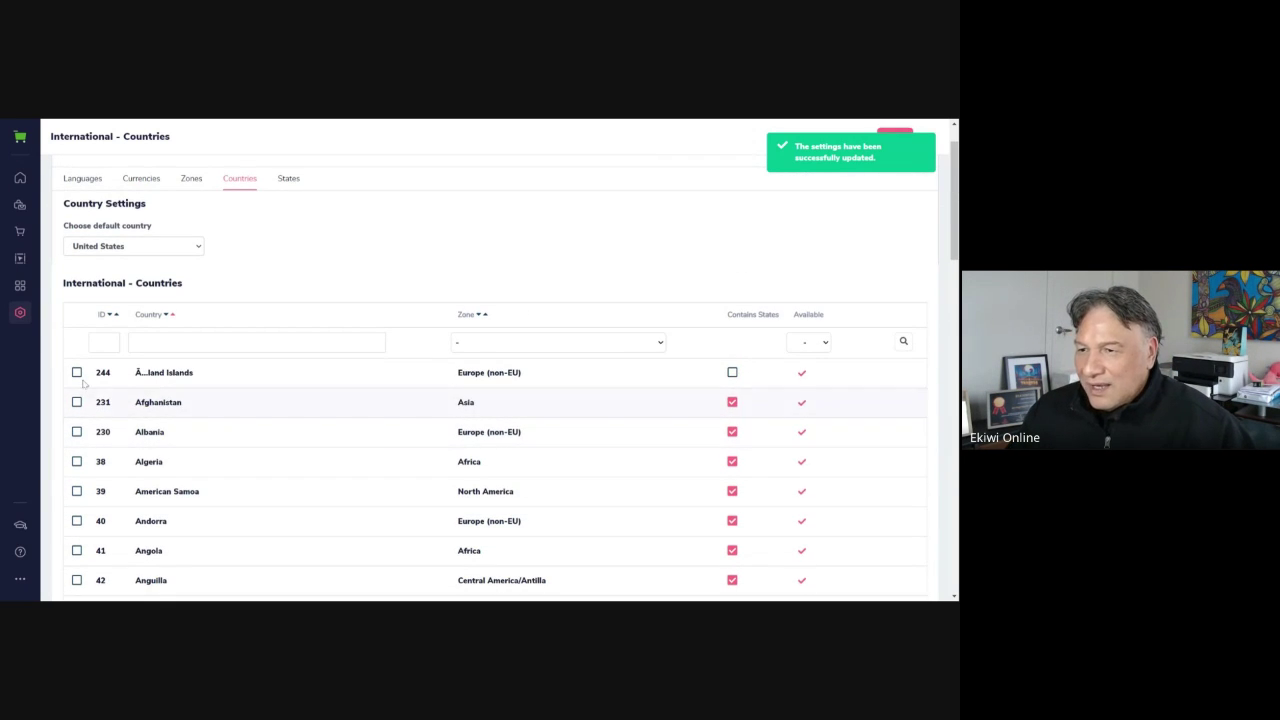
pyautogui.click(20, 312)
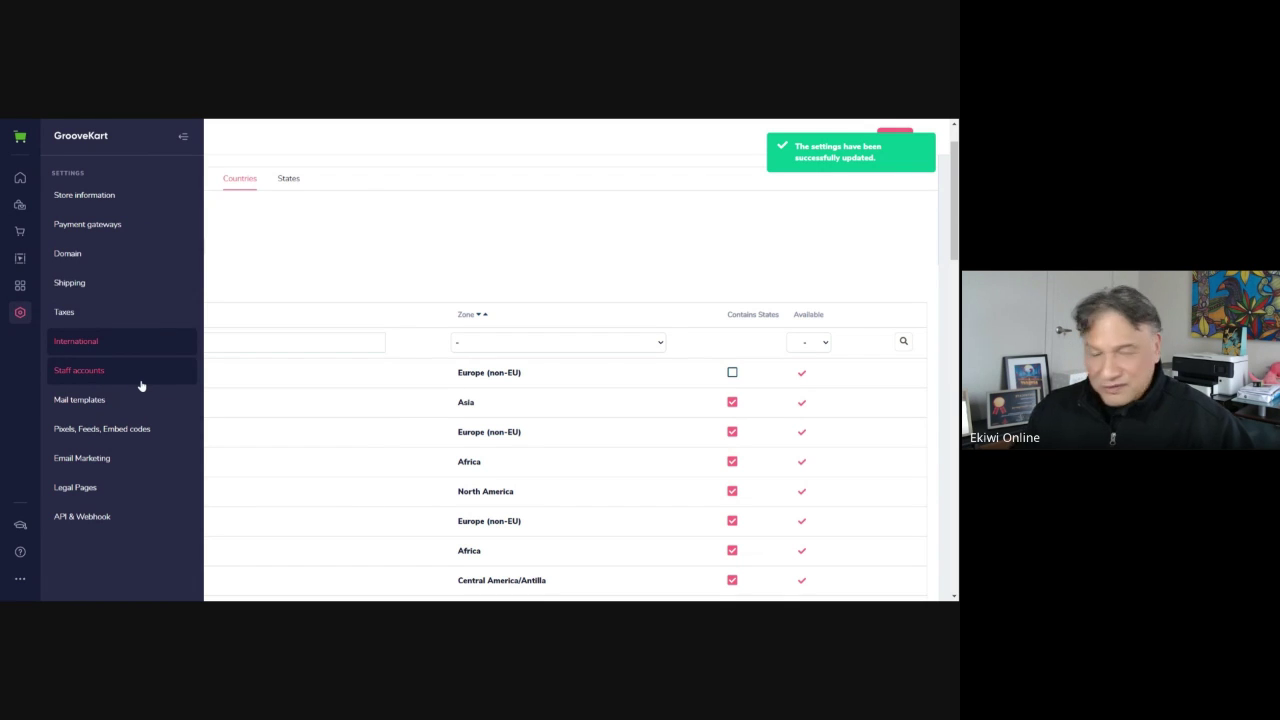
# Go to Staff accounts and review the Permission profile options on the new employee form, leaving them unchanged
pyautogui.click(141, 384)
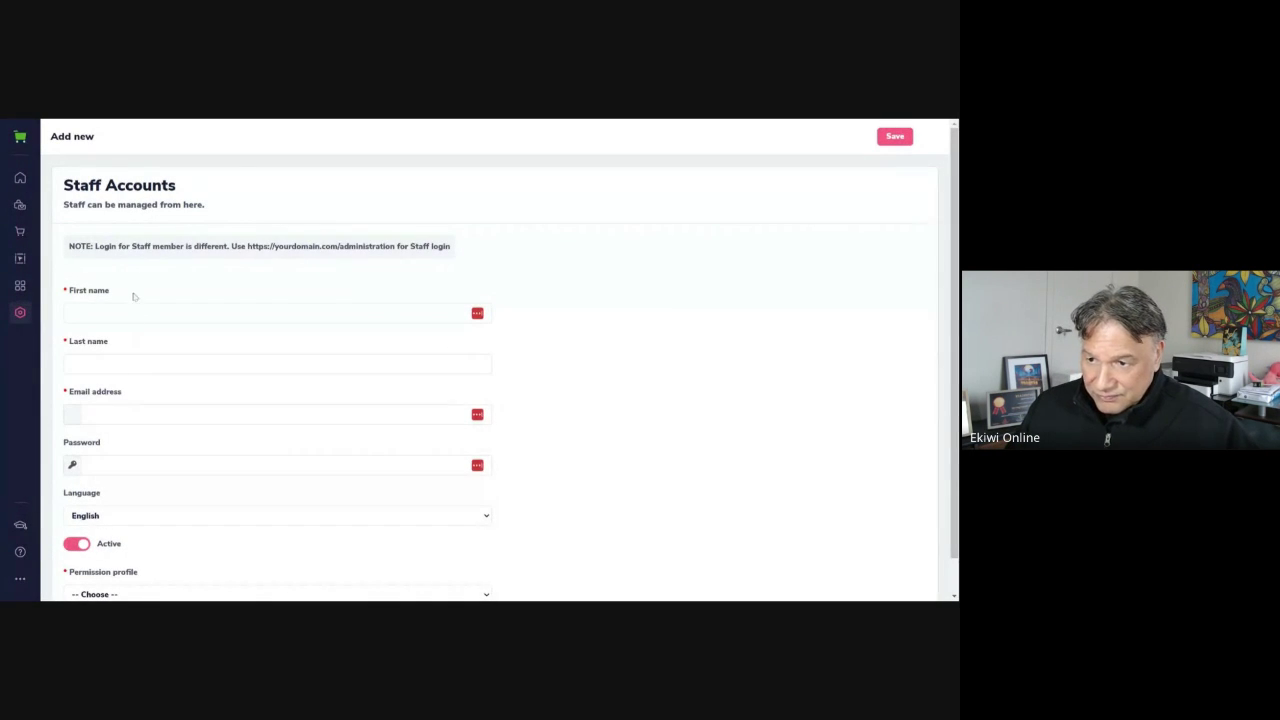
pyautogui.scroll(-2, 211, 428)
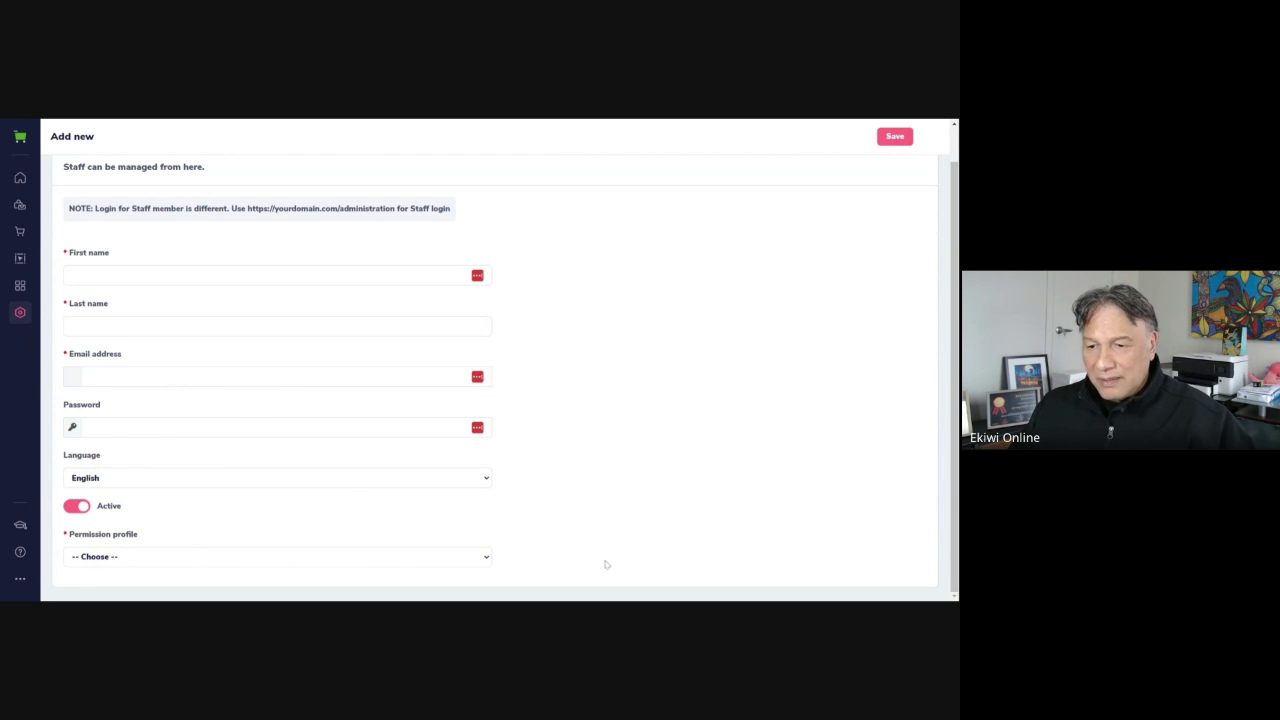
pyautogui.click(180, 557)
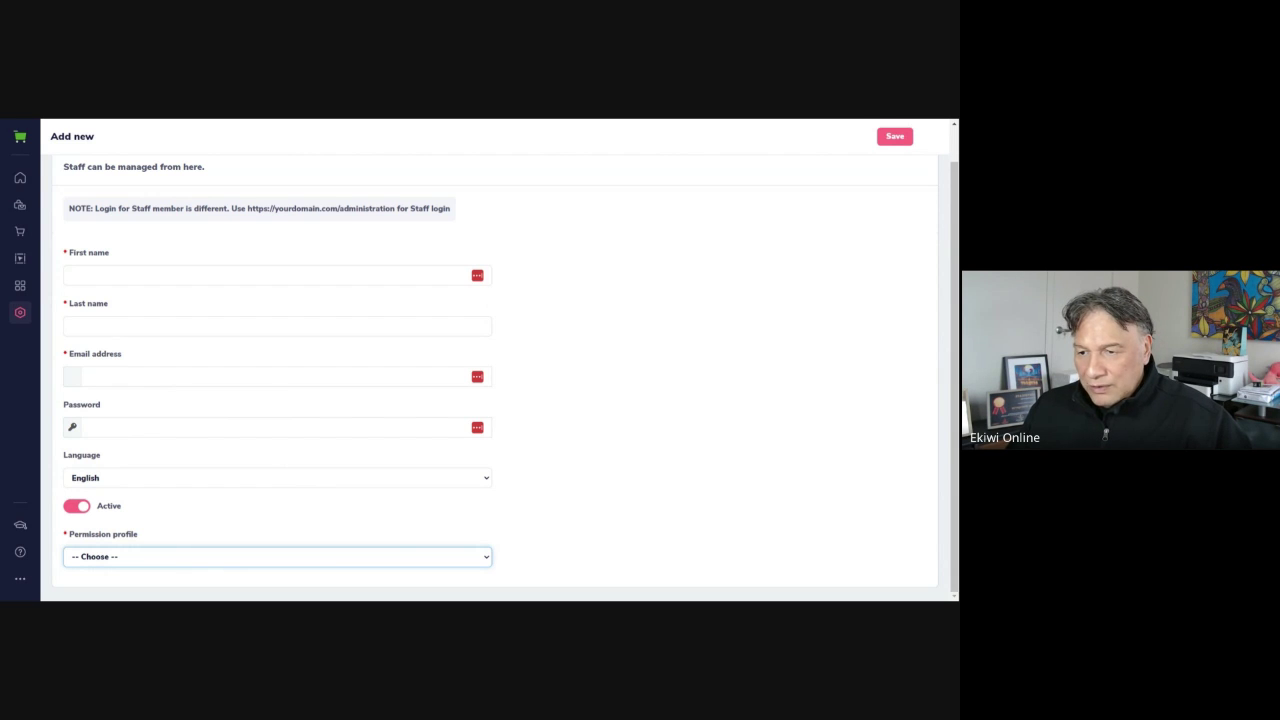
pyautogui.click(590, 470)
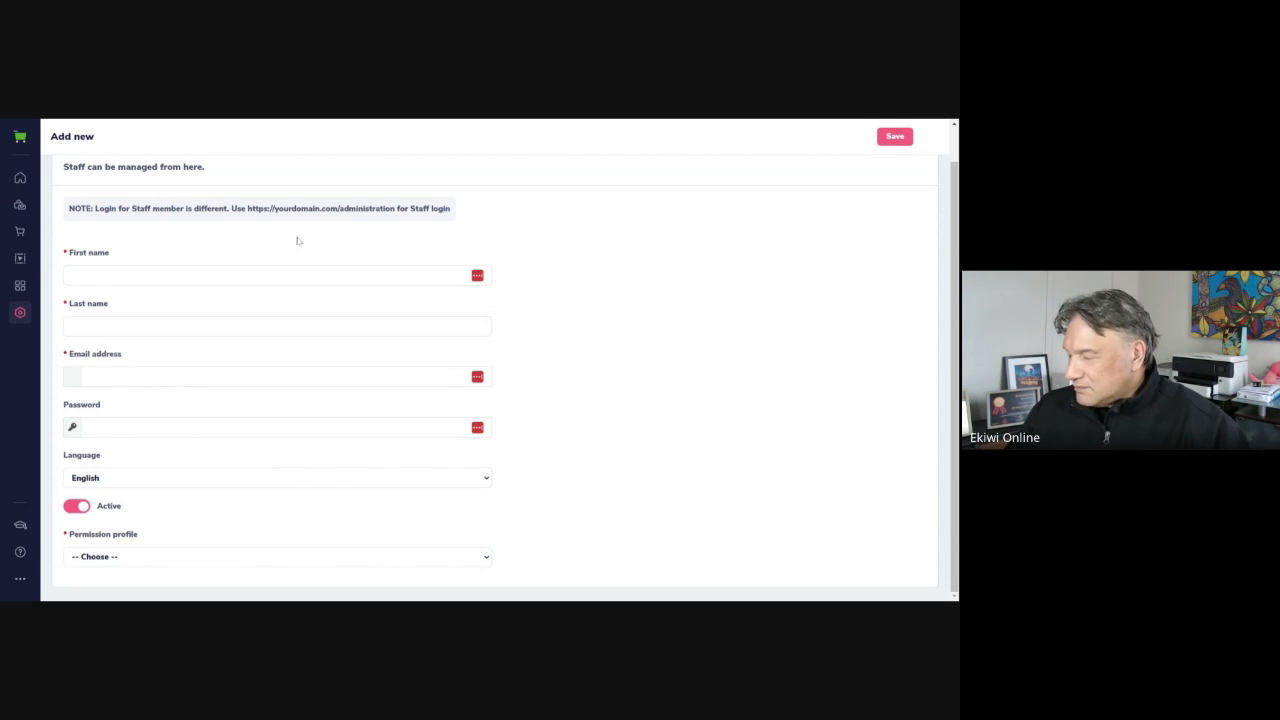
# Bring up the store settings pages list over the Customer Registration email template editor
pyautogui.click(19, 313)
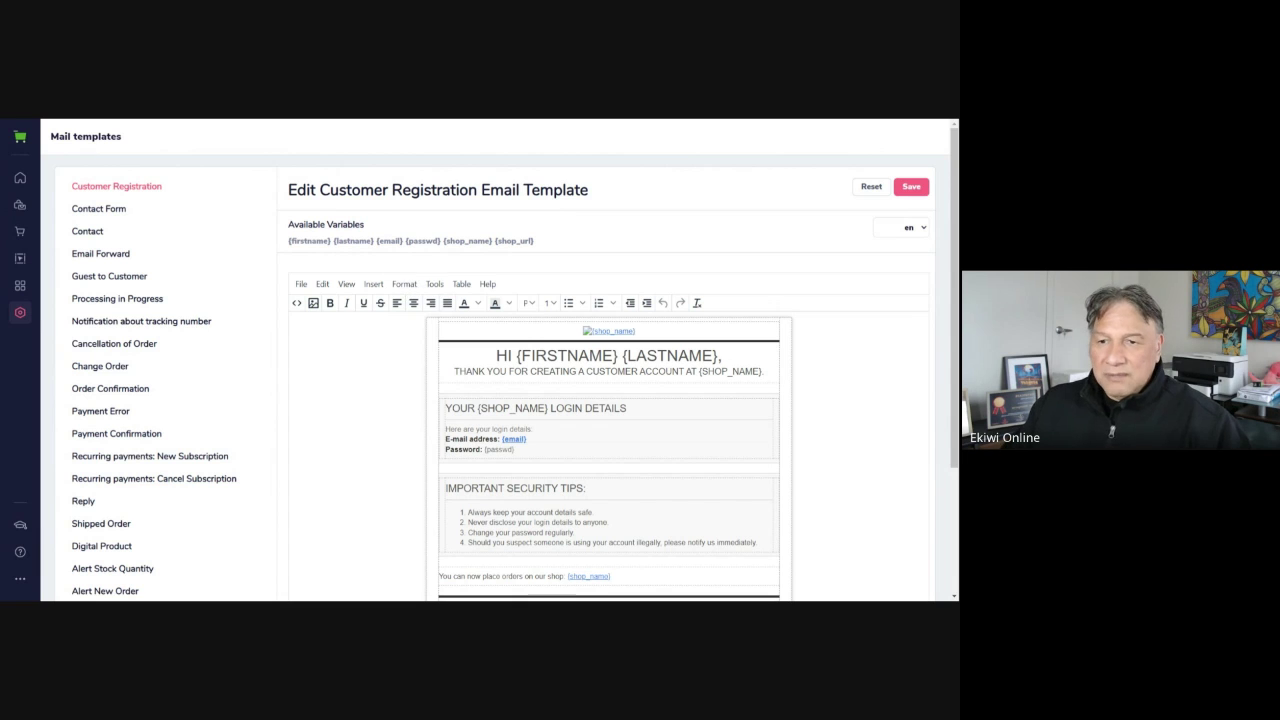
pyautogui.scroll(-1, 405, 293)
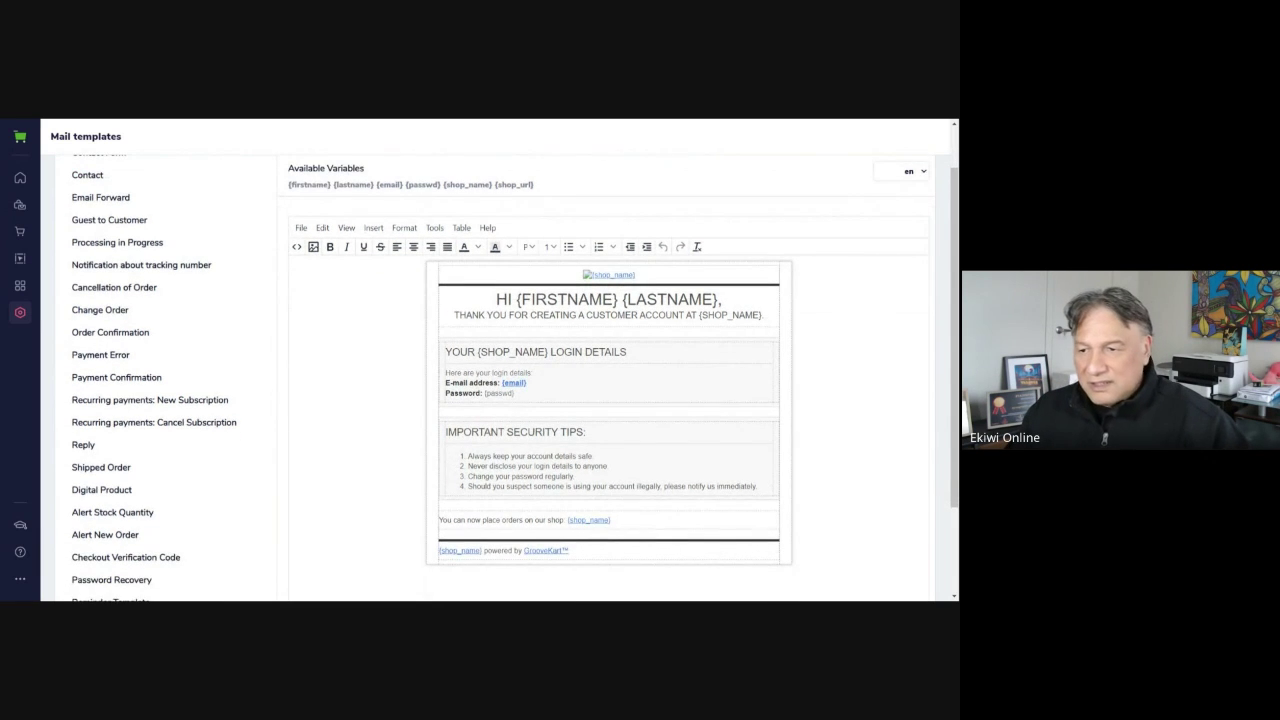
pyautogui.scroll(1, 323, 378)
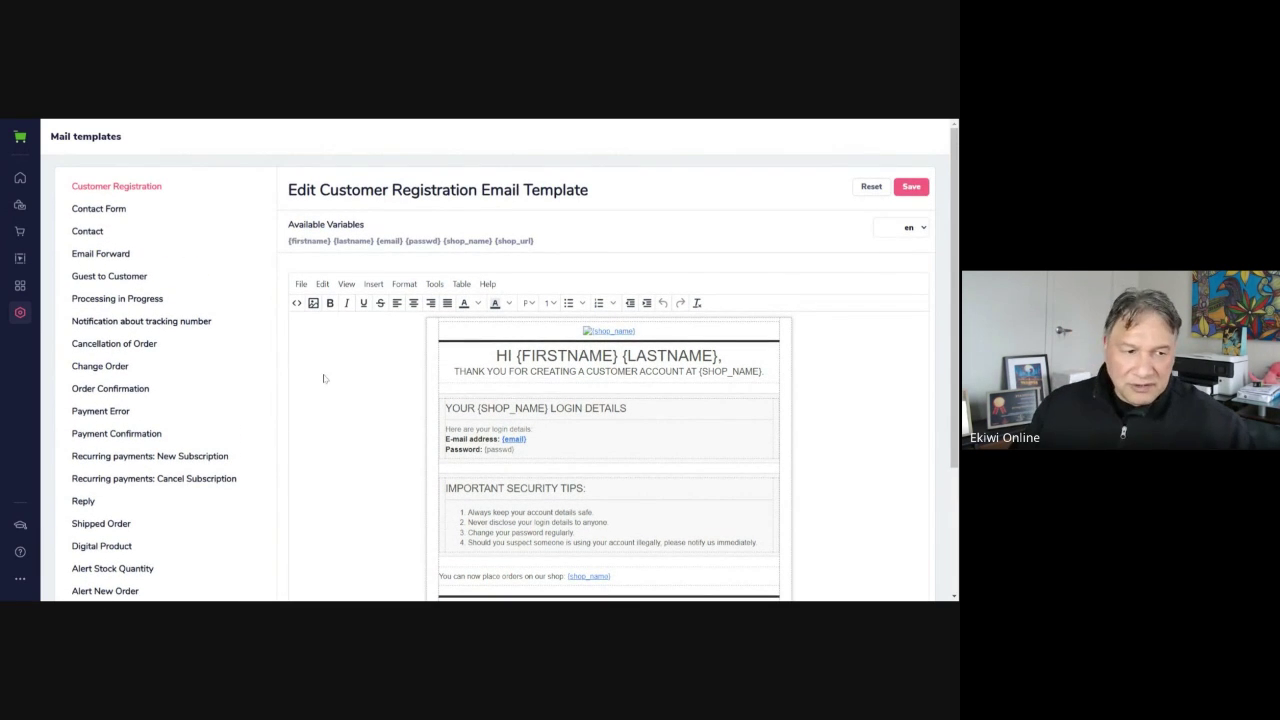
pyautogui.click(20, 315)
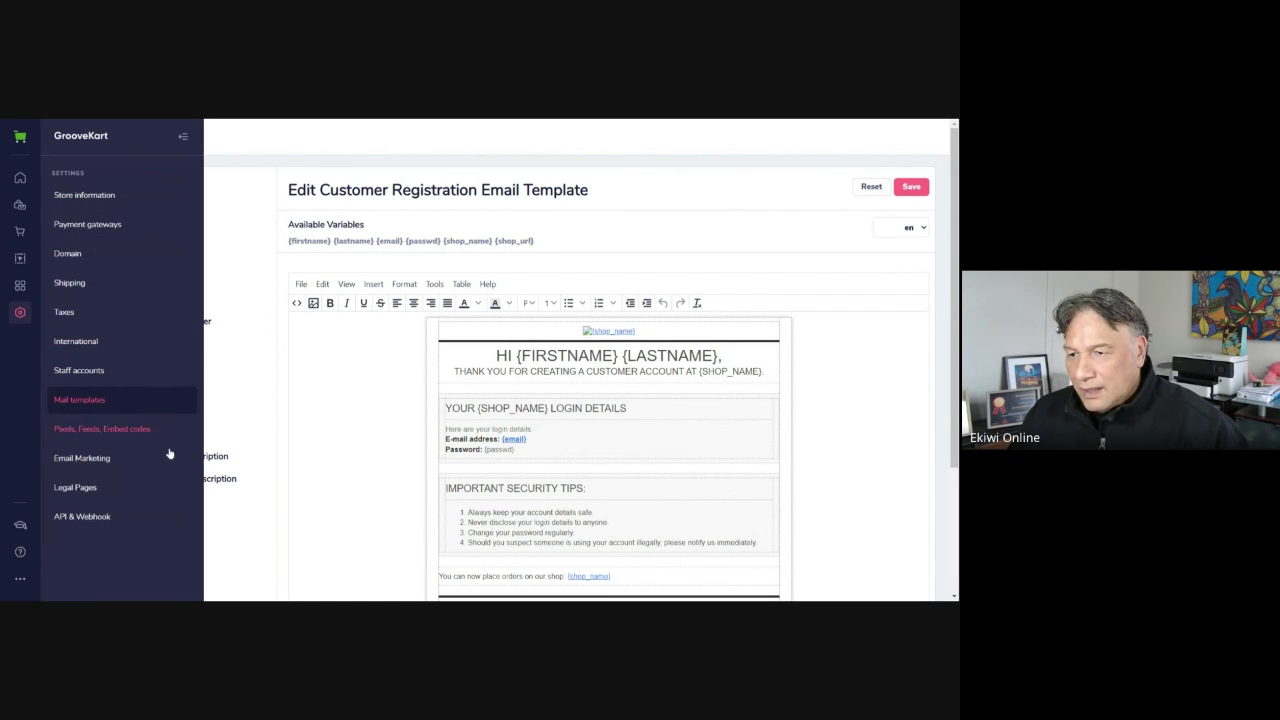
# Review the Pixels, Feeds, Embed codes page and its empty head and body code fields
pyautogui.click(112, 432)
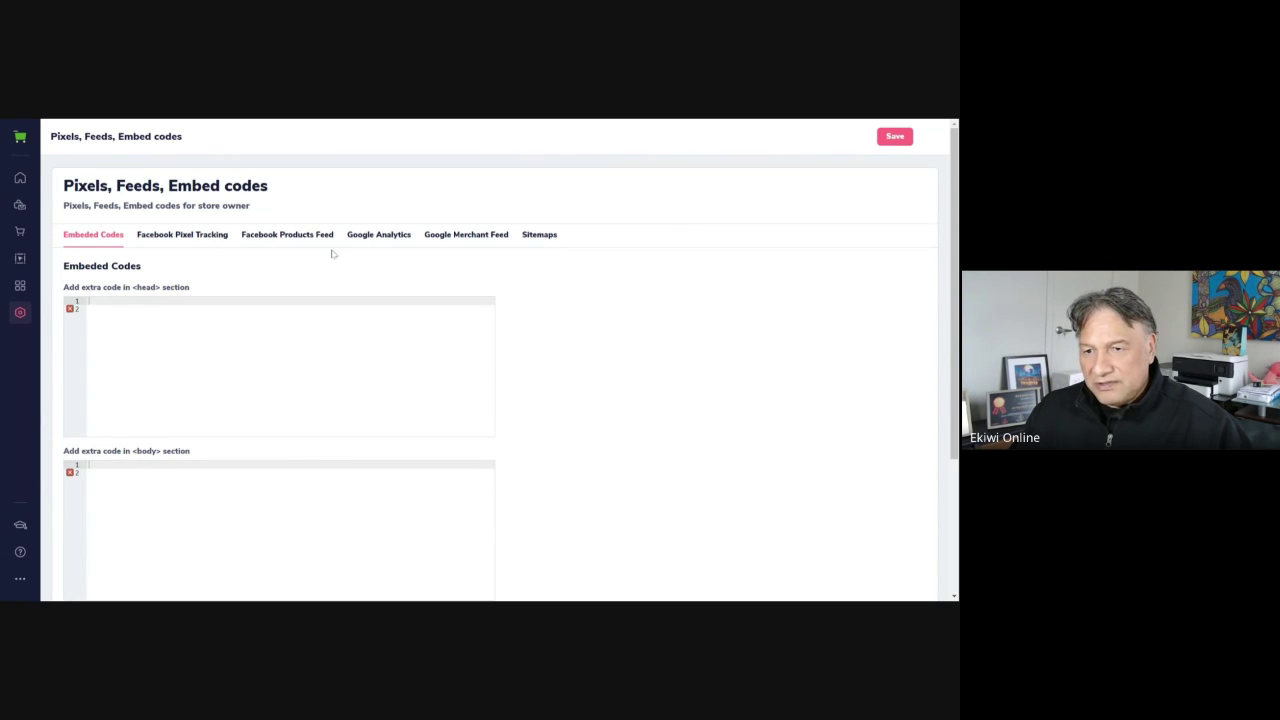
pyautogui.scroll(-1, 576, 355)
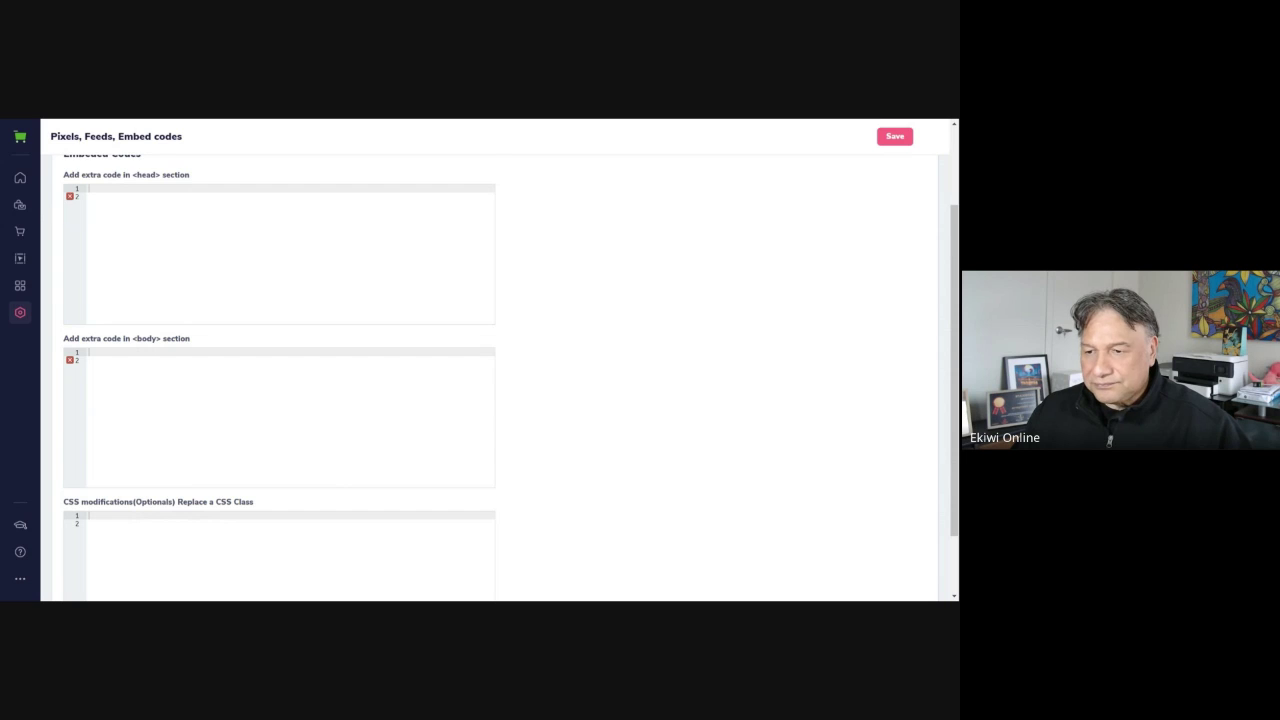
pyautogui.scroll(-1, 490, 375)
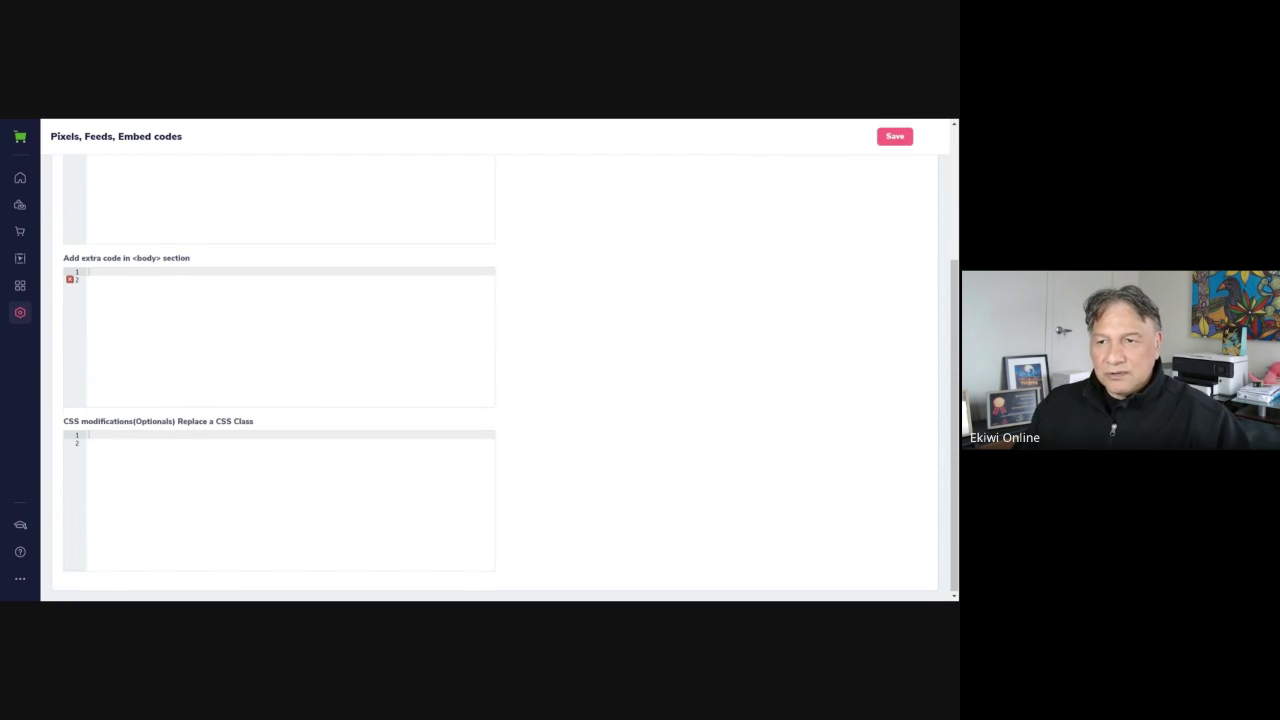
pyautogui.scroll(2, 490, 375)
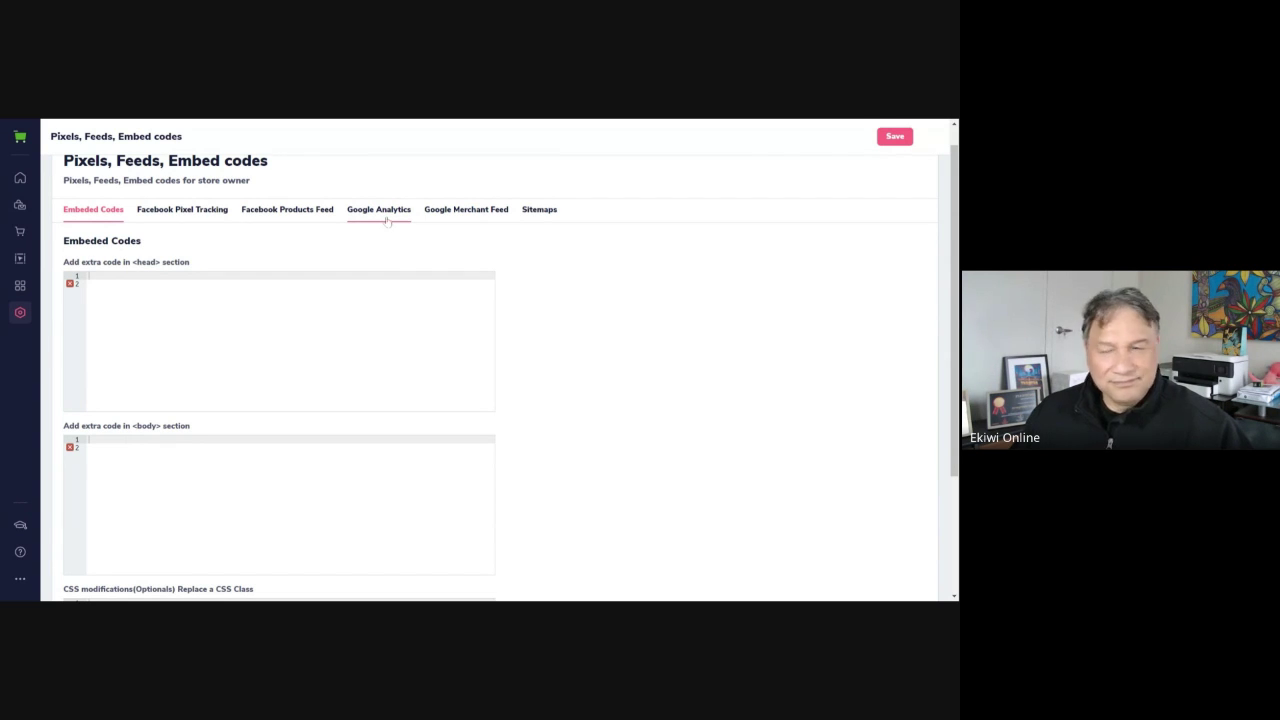
pyautogui.click(20, 312)
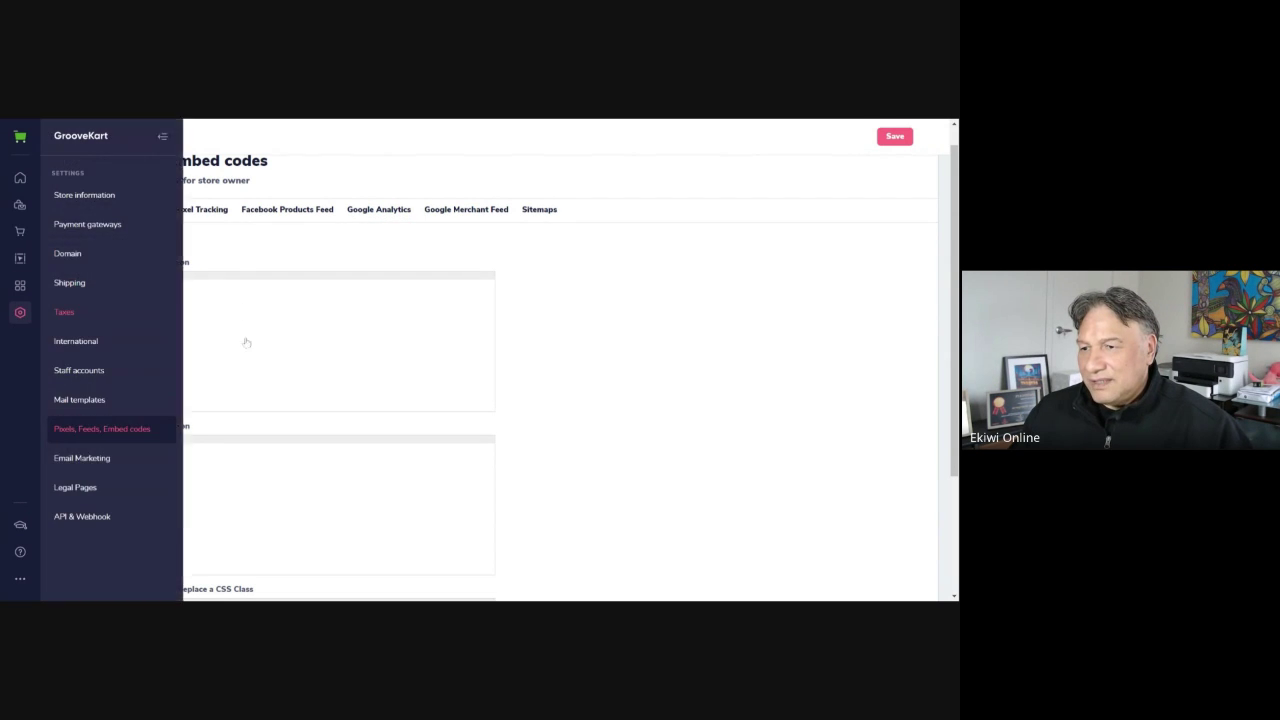
# View Email Marketing's export services: Mailchimp, Klaviyo and Sendgrid switched off, plus CSV Export
pyautogui.click(101, 466)
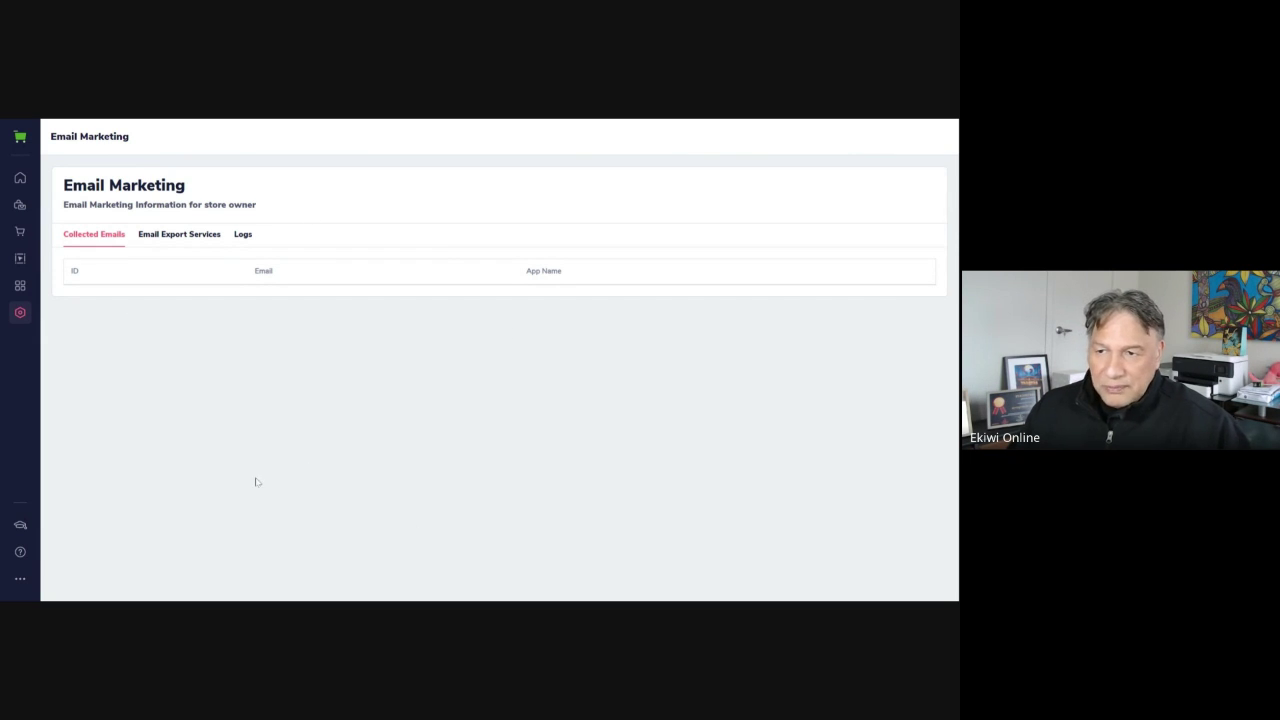
pyautogui.click(187, 234)
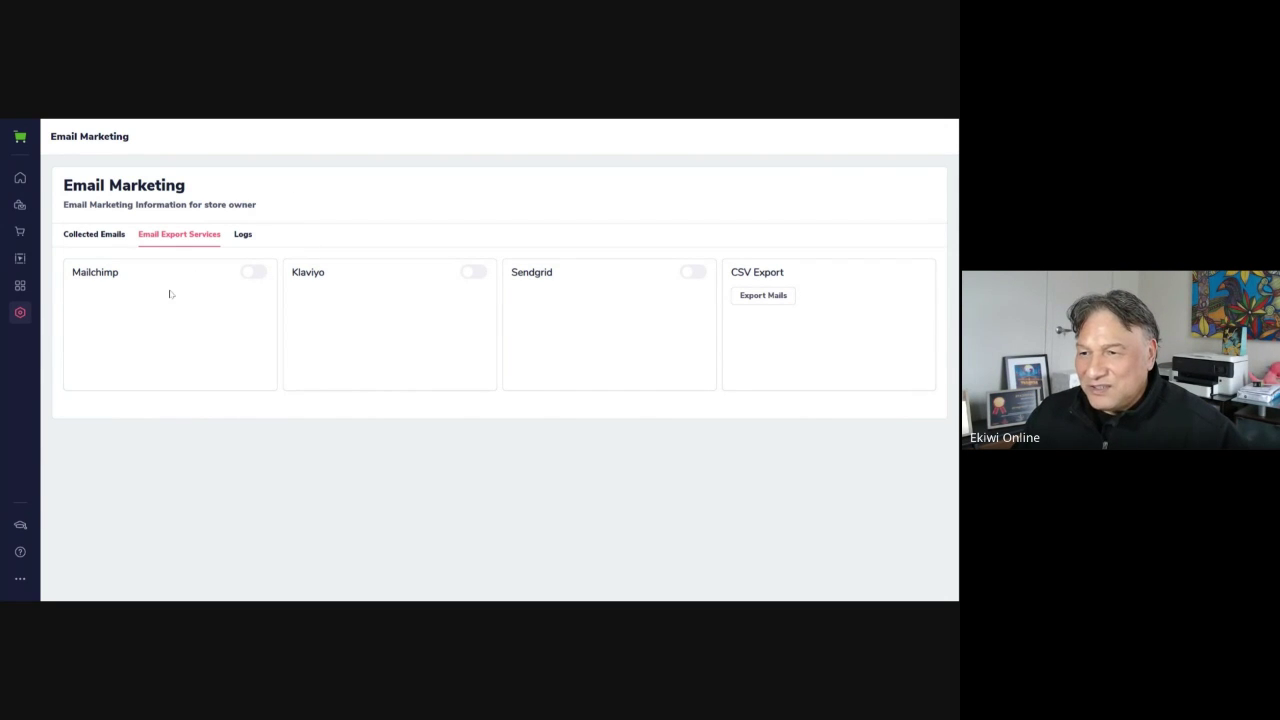
pyautogui.moveTo(19, 315)
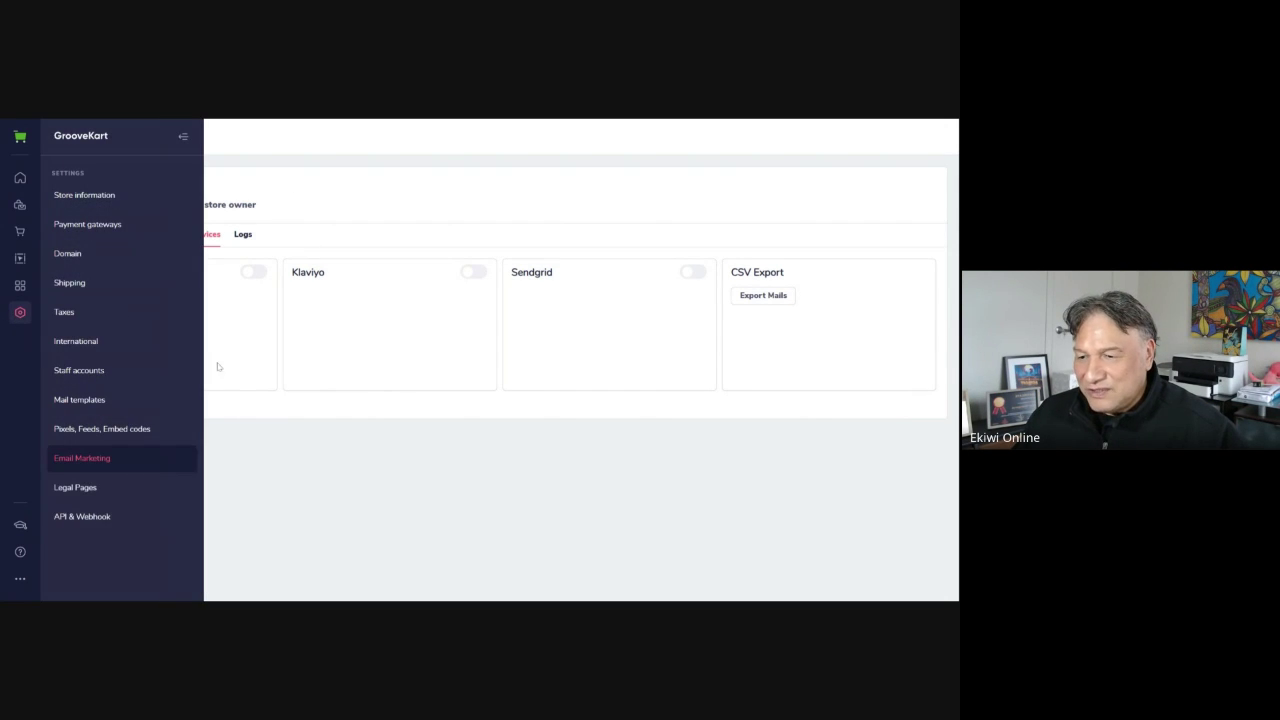
# Open the Legal pages settings and scroll through the Terms of service text
pyautogui.click(86, 493)
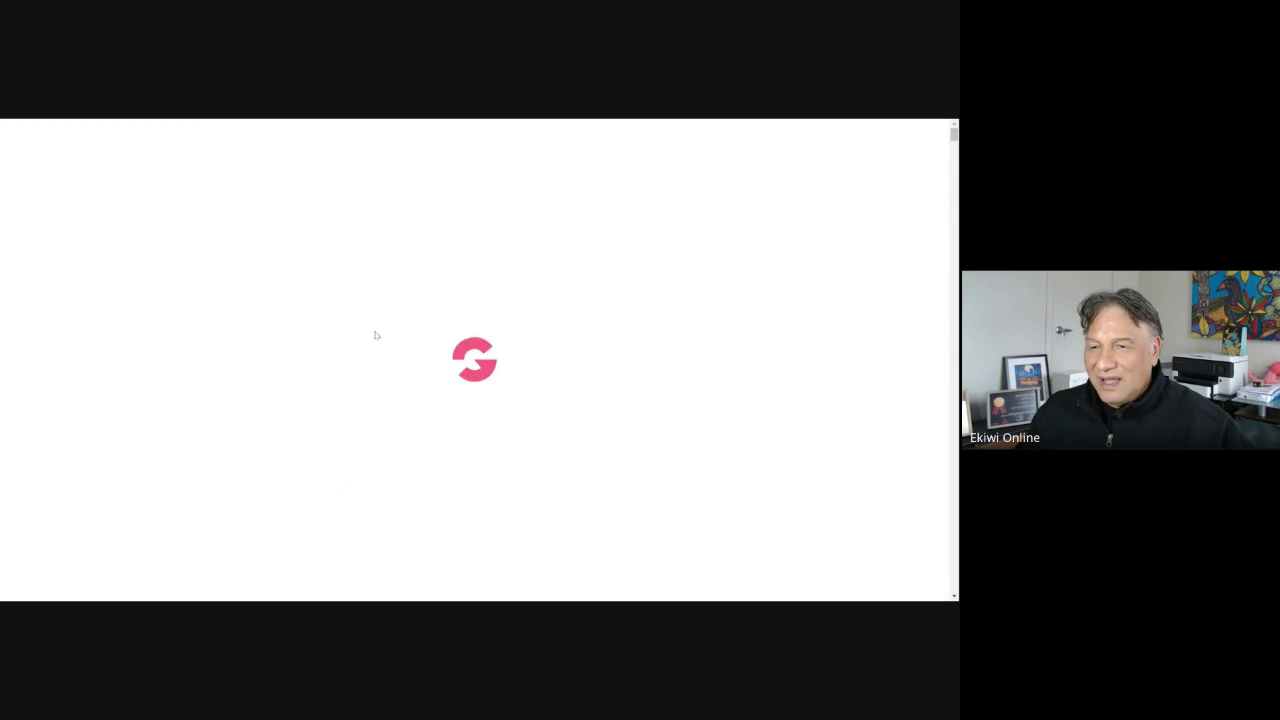
pyautogui.scroll(-15, 367, 402)
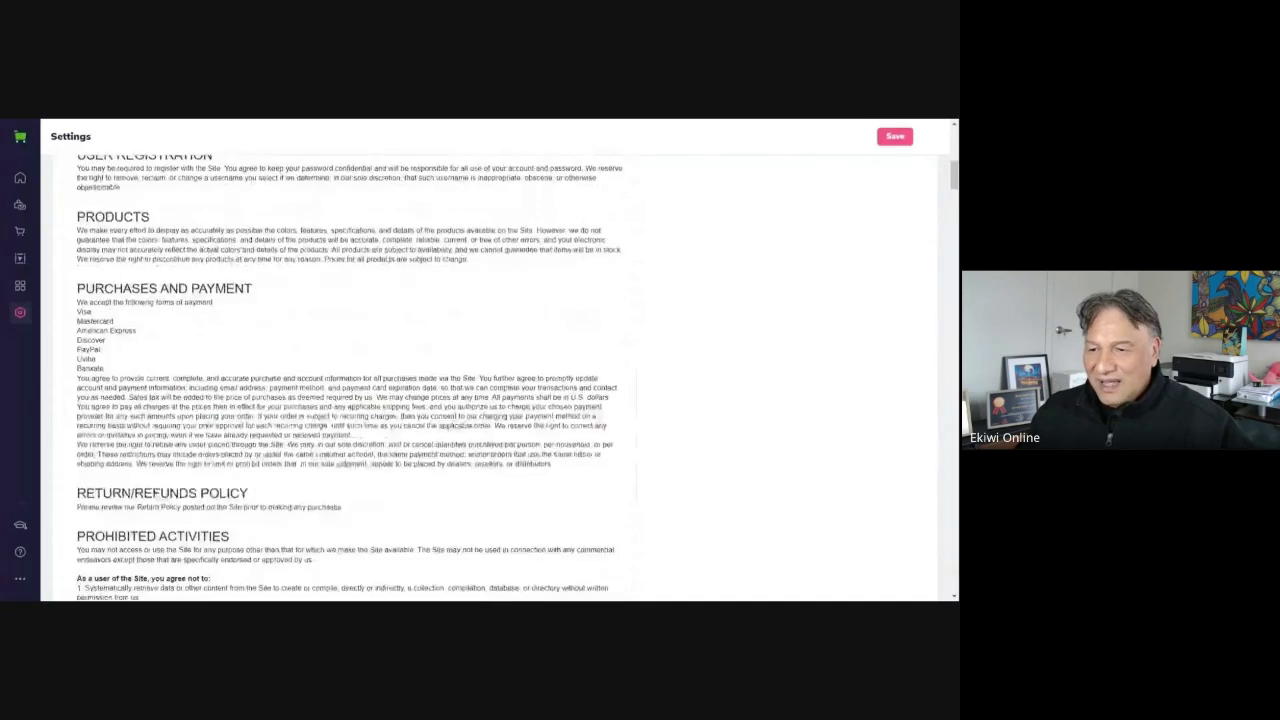
pyautogui.scroll(-20, 350, 380)
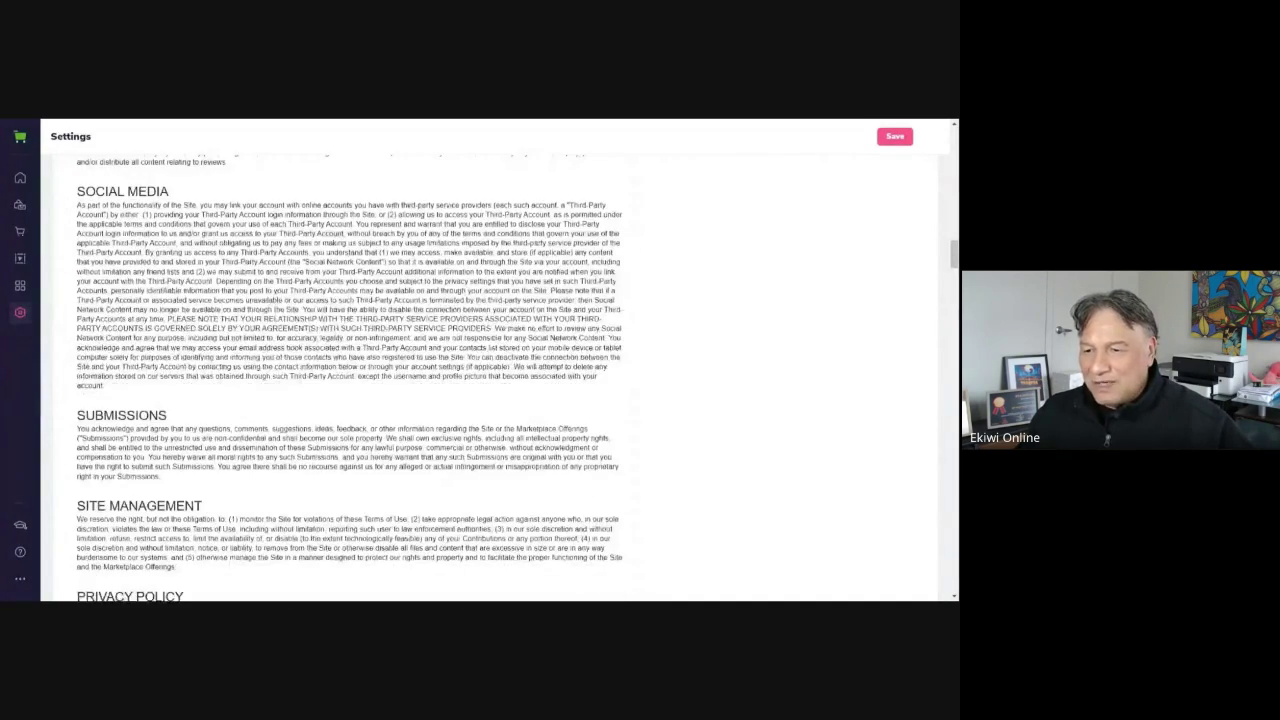
pyautogui.scroll(10, 350, 380)
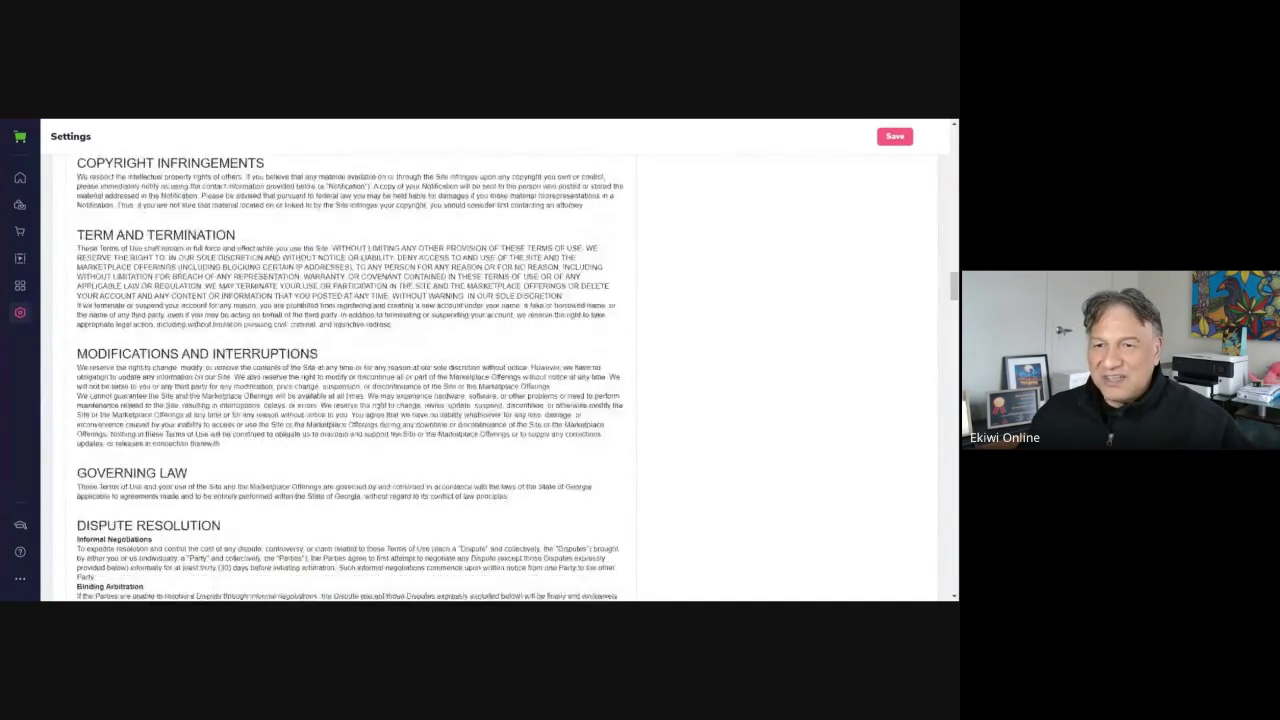
pyautogui.moveTo(954, 268); pyautogui.dragTo(954, 145)
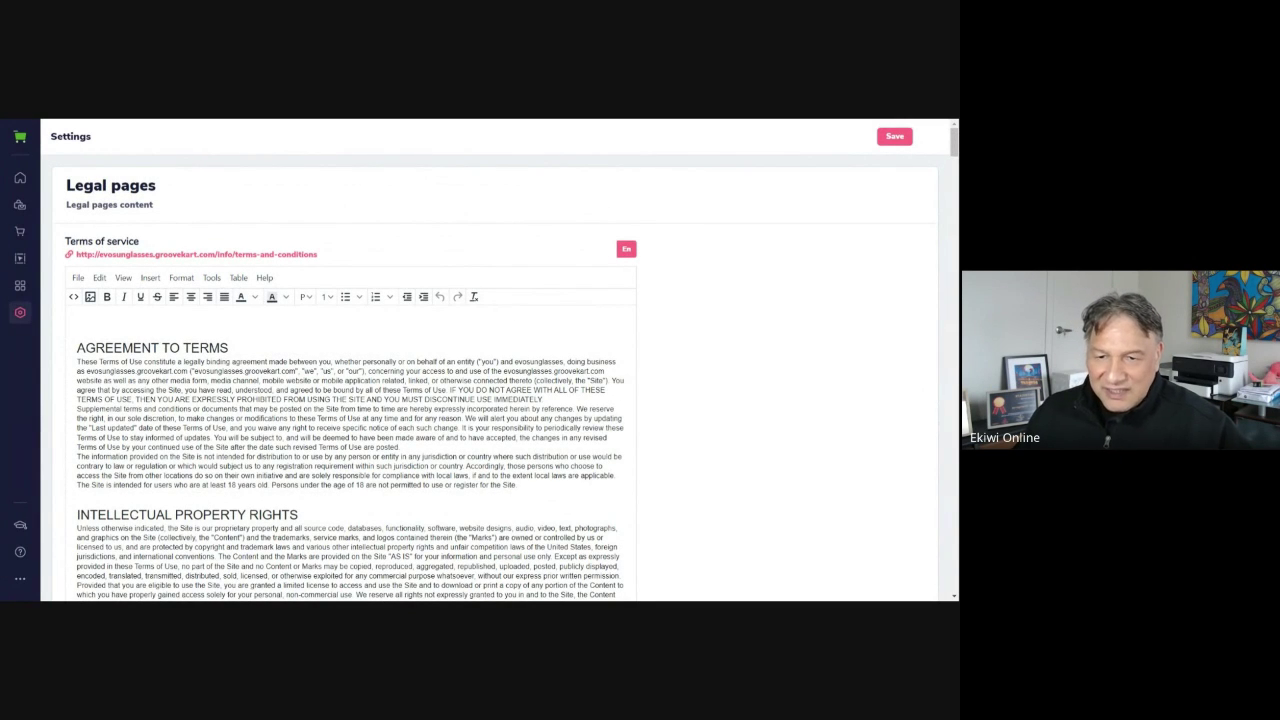
# Select the store name 'evosunglasses' in the Terms of service
pyautogui.moveTo(503, 371); pyautogui.dragTo(550, 371)
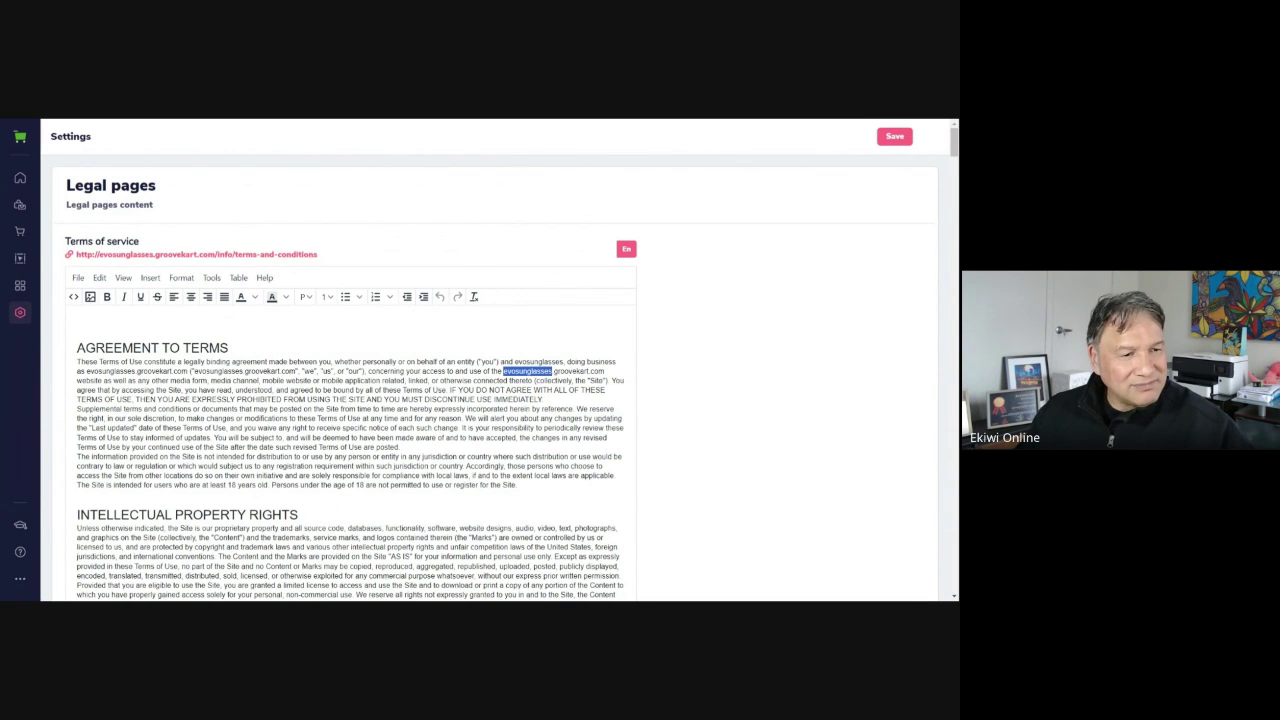
pyautogui.scroll(-2, 350, 450)
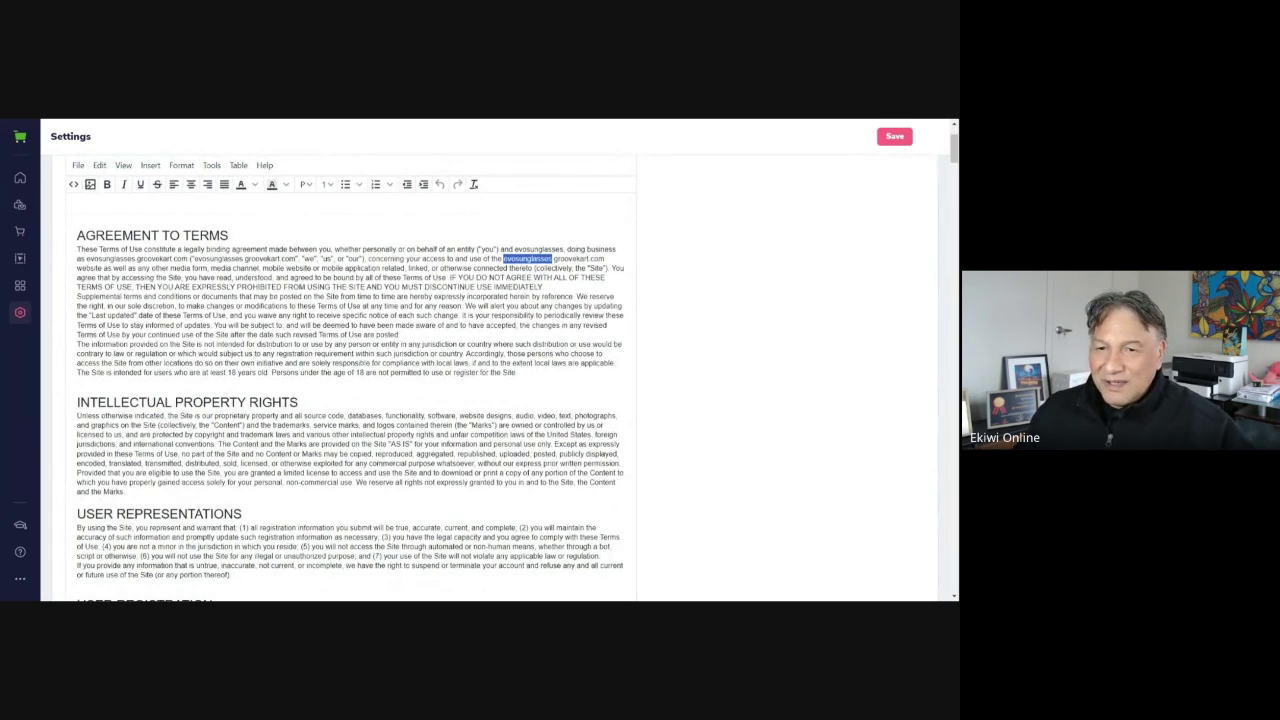
pyautogui.scroll(2, 350, 400)
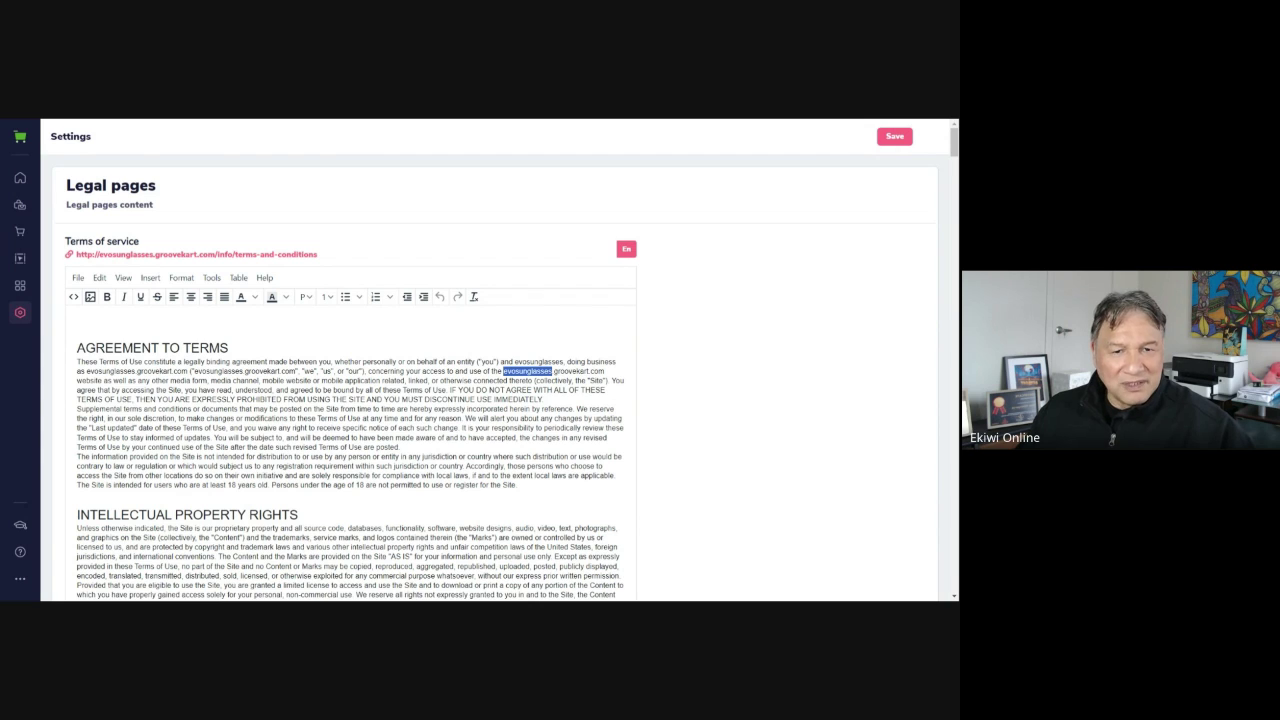
pyautogui.click(720, 314)
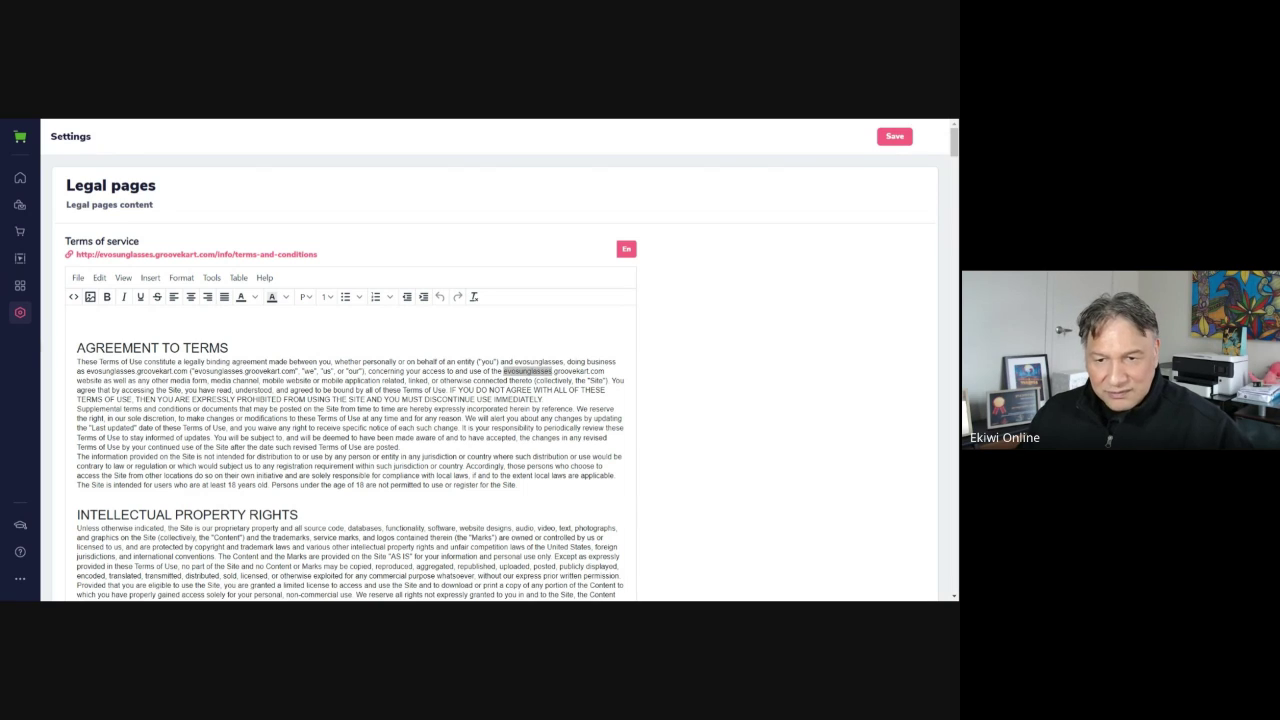
pyautogui.click(502, 371)
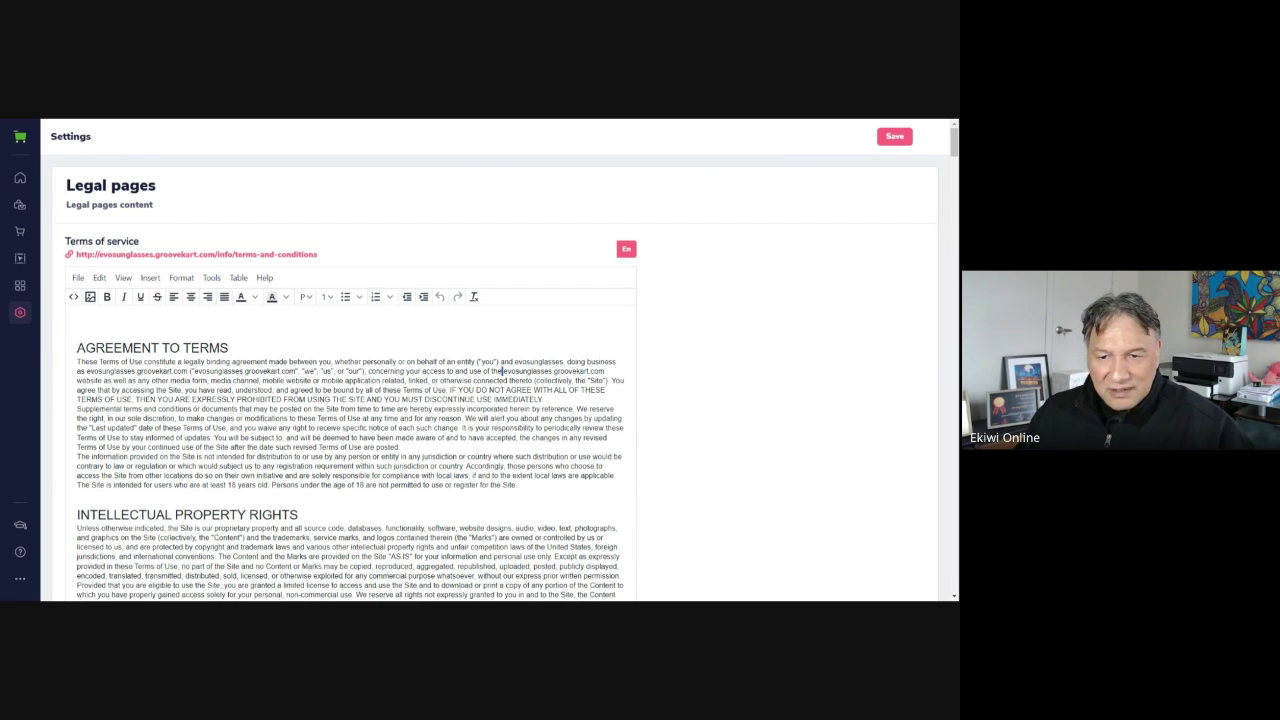
pyautogui.moveTo(503, 371); pyautogui.dragTo(604, 371)
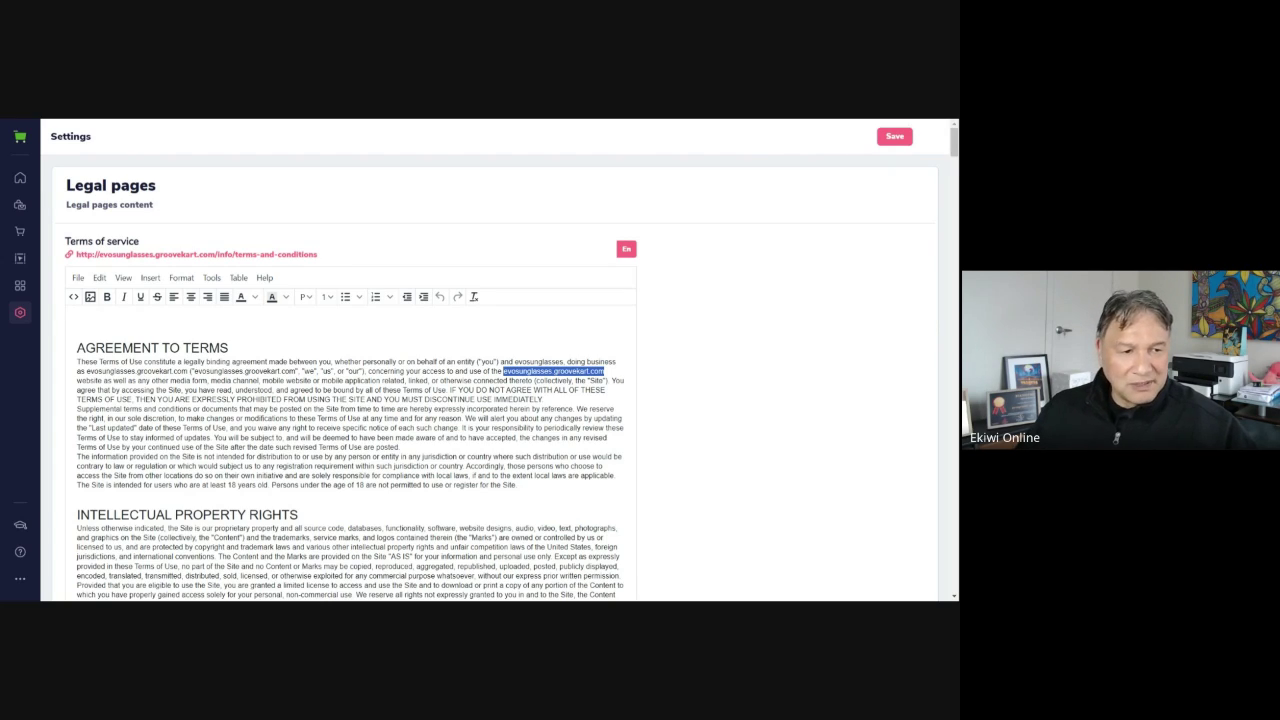
# Clear the phone number line under Contact Us in the Terms of service
pyautogui.scroll(-15, 495, 378)
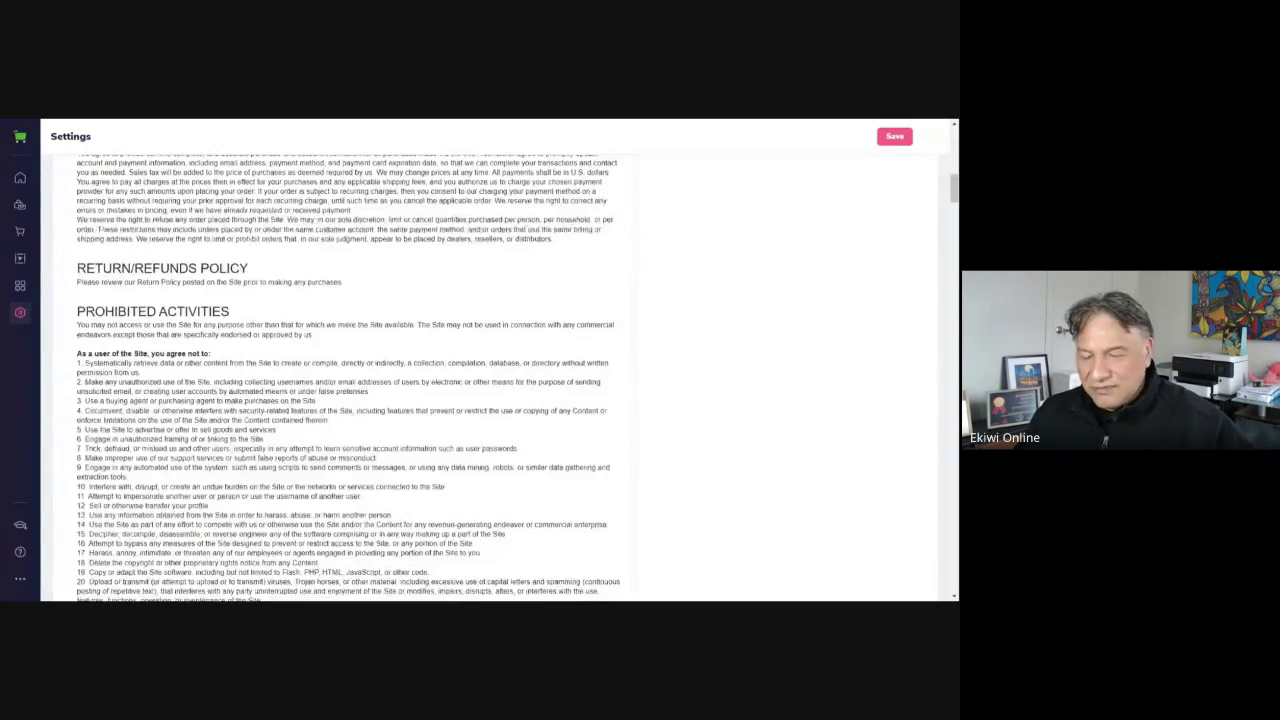
pyautogui.scroll(-20, 495, 378)
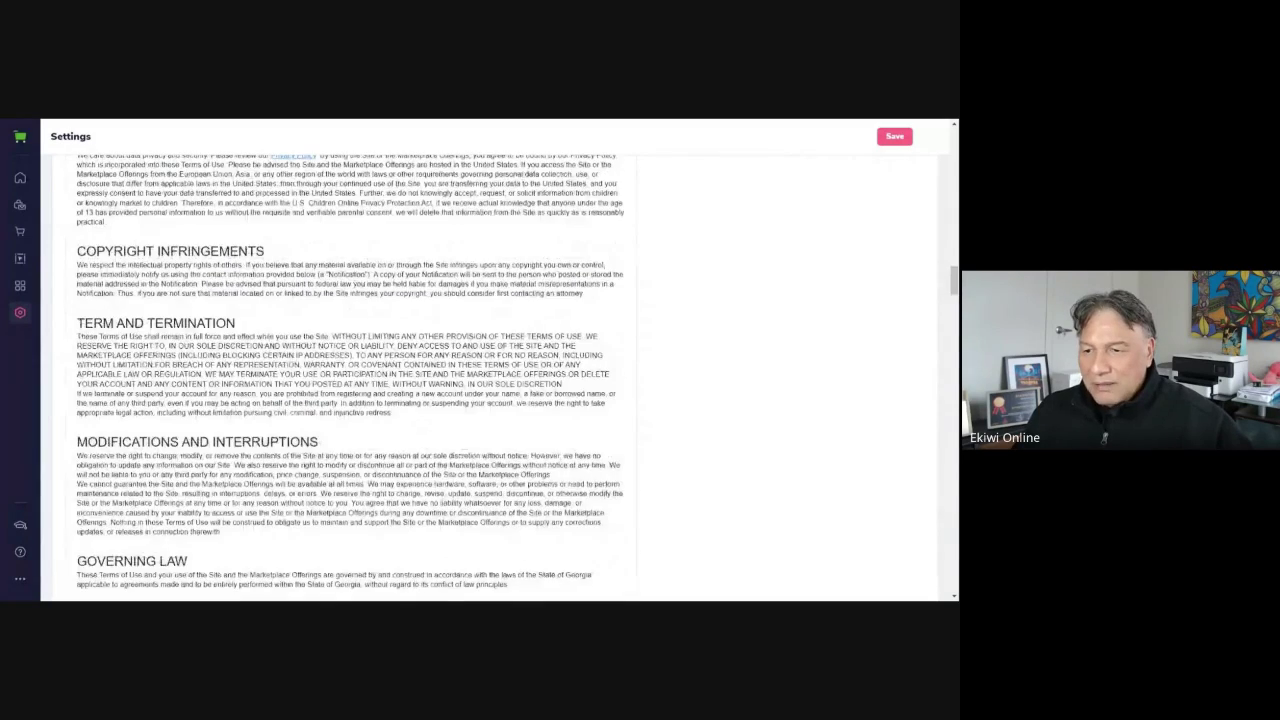
pyautogui.scroll(-20, 466, 401)
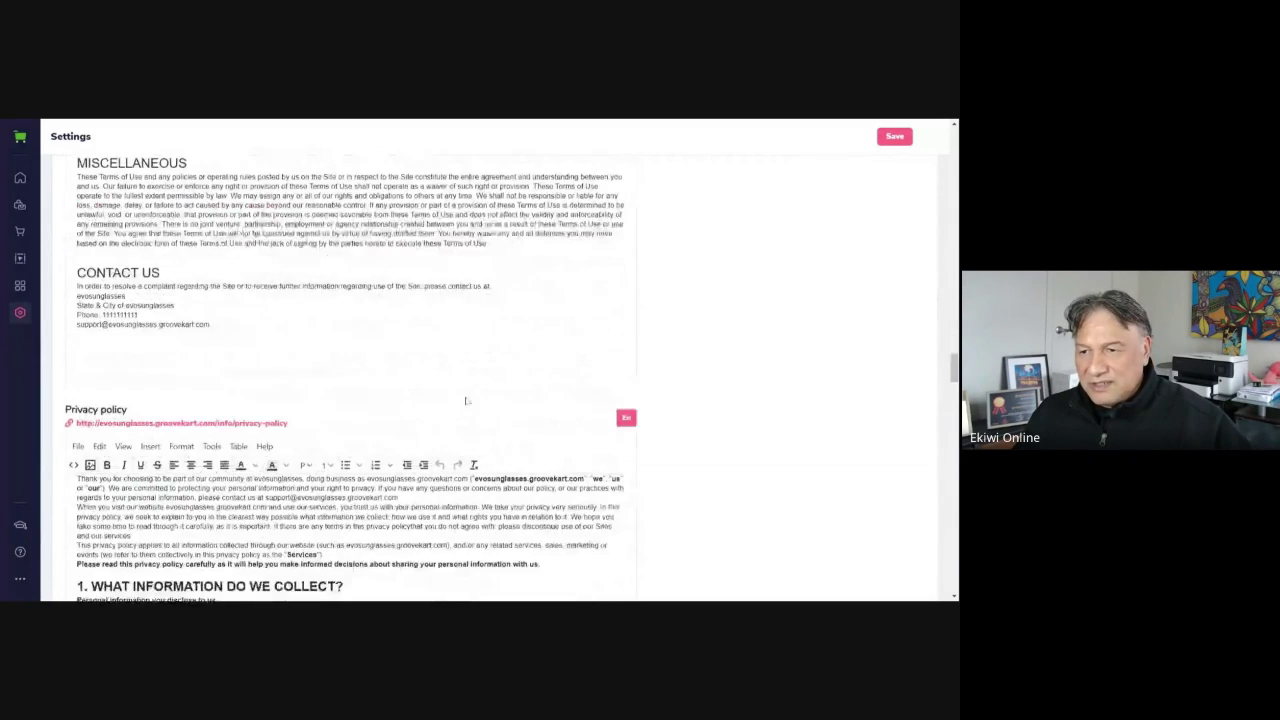
pyautogui.scroll(1, 466, 401)
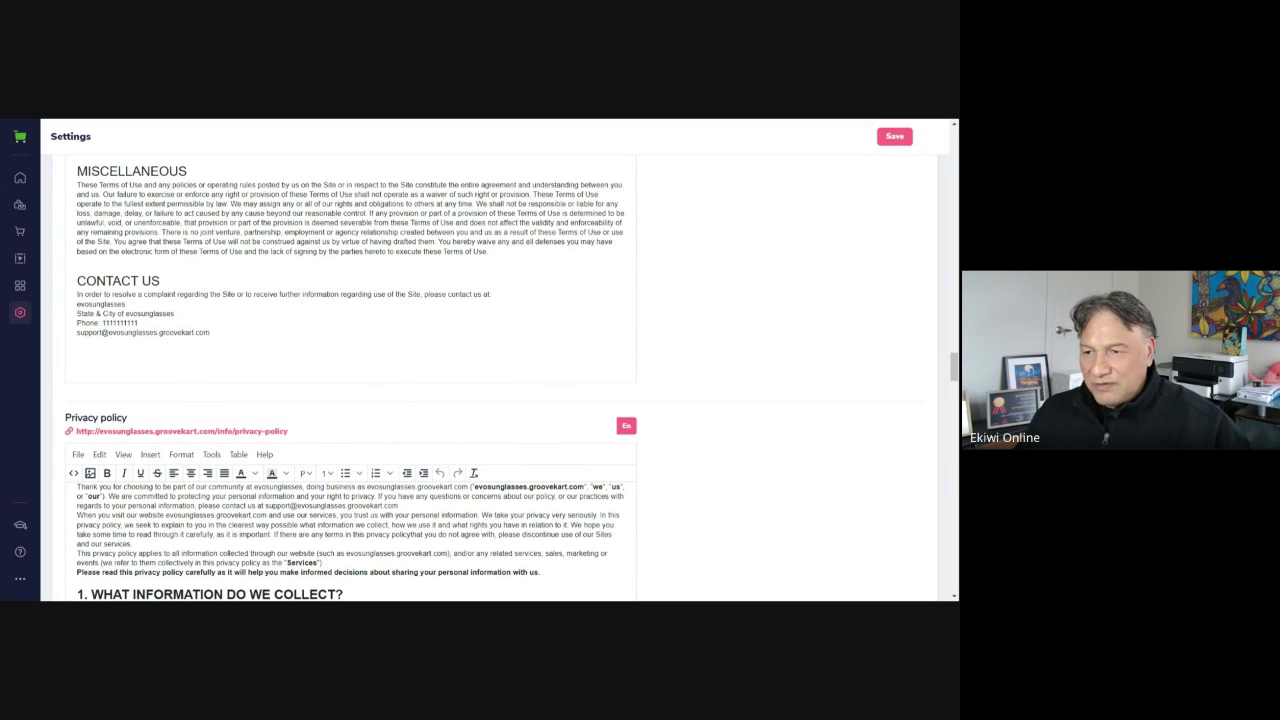
pyautogui.moveTo(138, 323); pyautogui.dragTo(77, 323)
pyautogui.press('BackSpace')
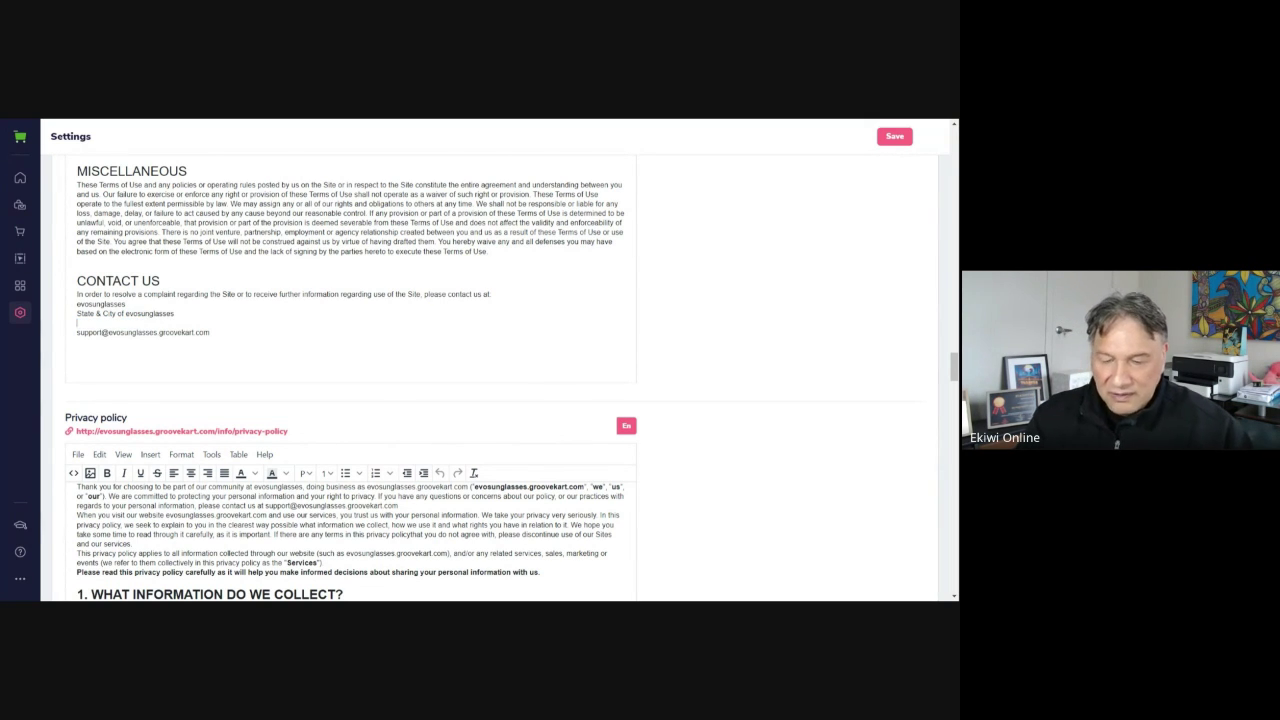